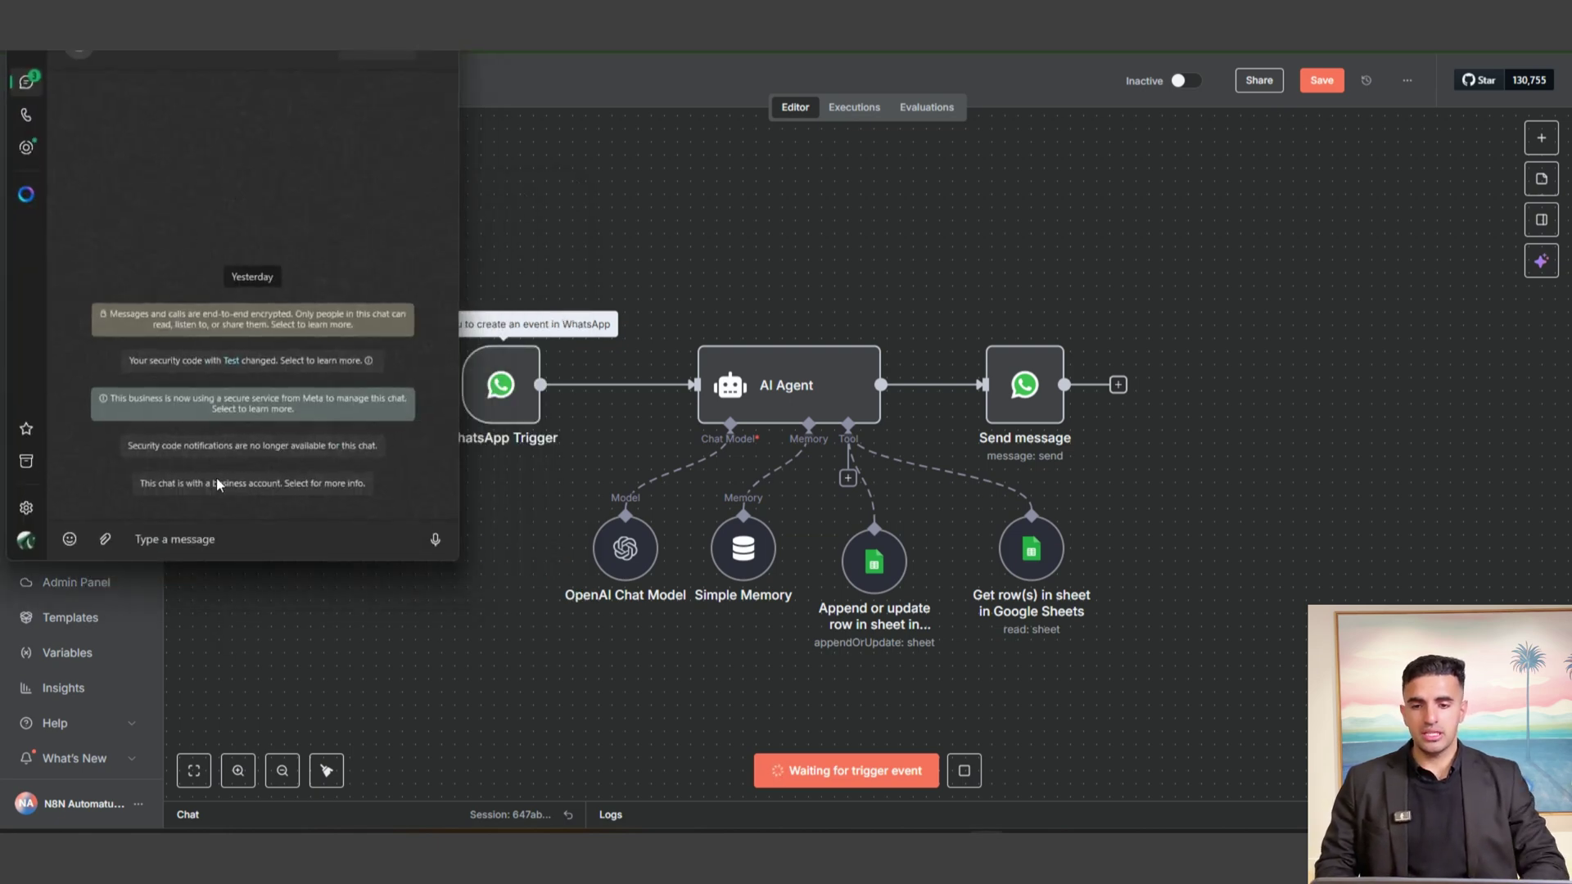
# - Send the message "what tasks are due today" to the business account in the WhatsApp chat
pyautogui.click(224, 541)
pyautogui.write('what tasks are due today')
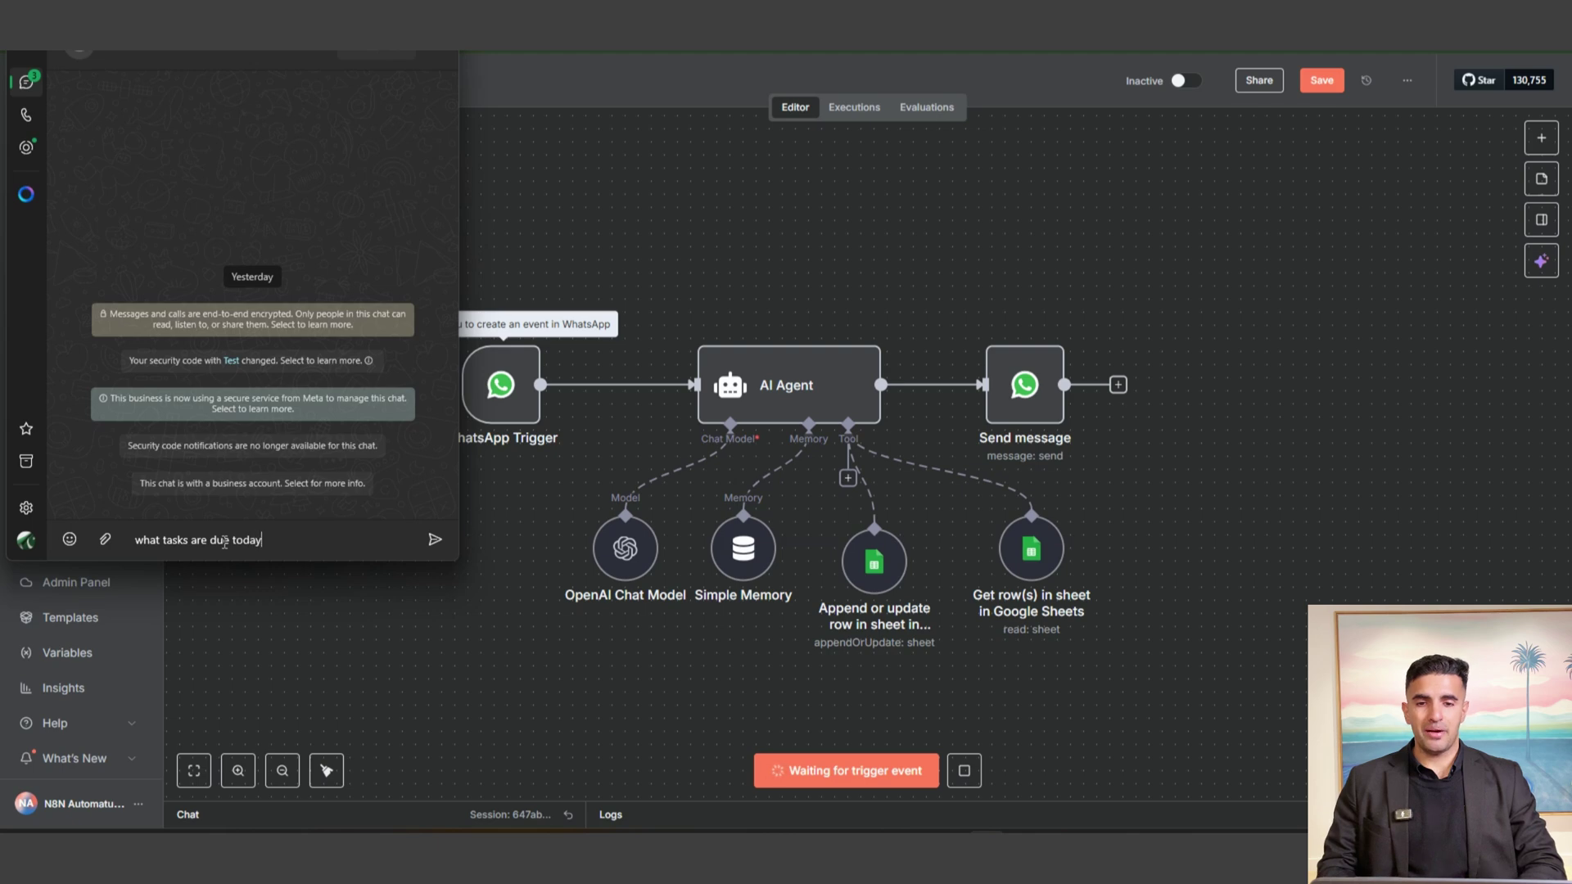
pyautogui.click(436, 541)
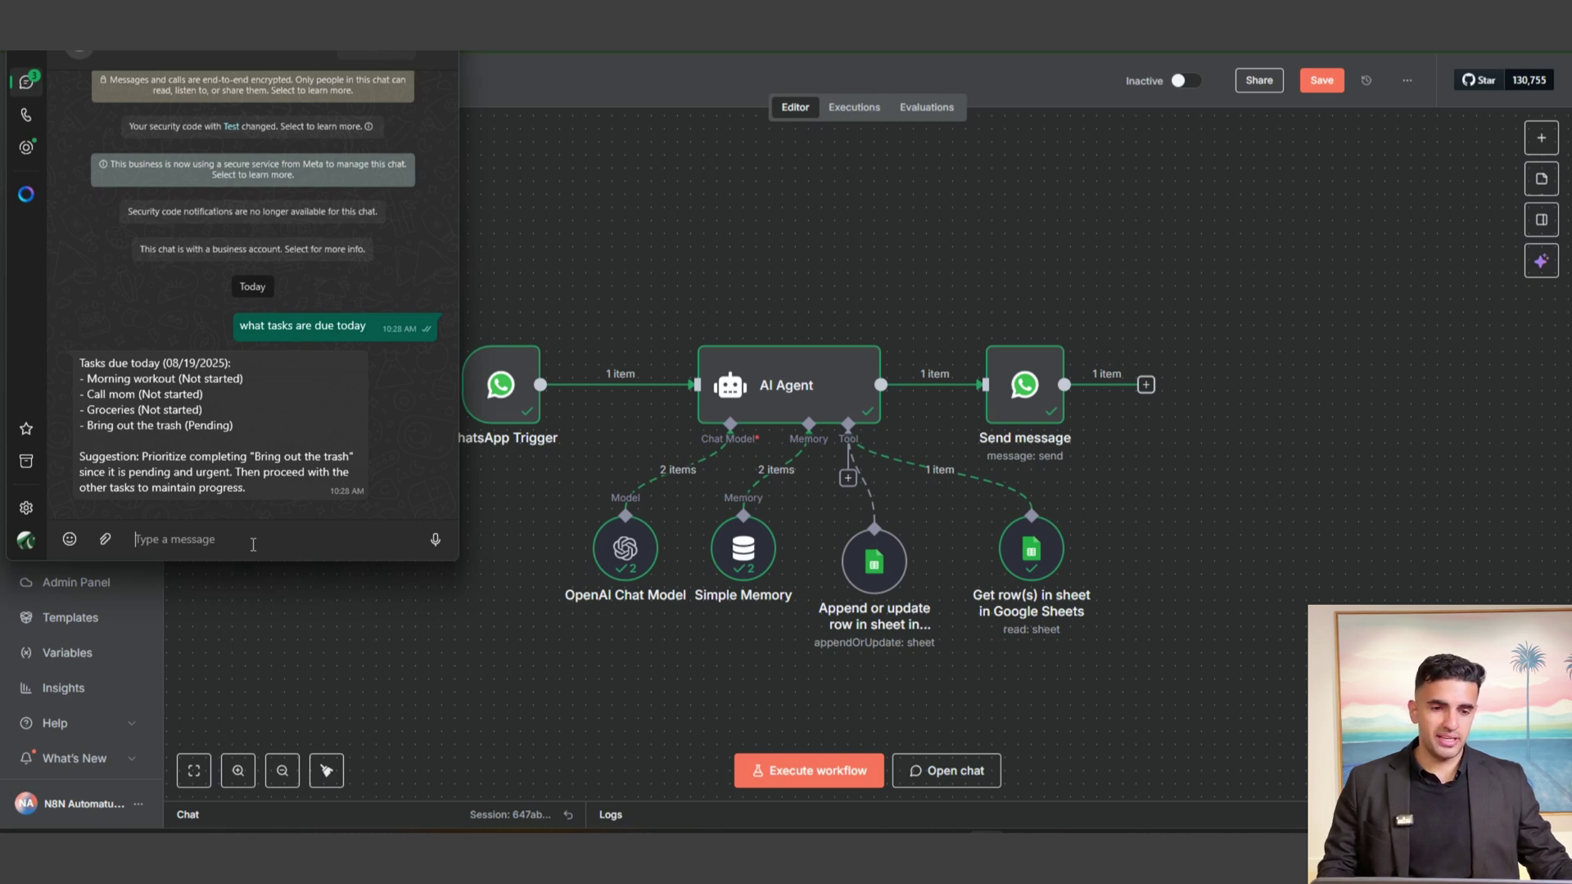
# - Switch to the n8n workflow and delete all of its nodes so the canvas is empty
pyautogui.click(665, 266)
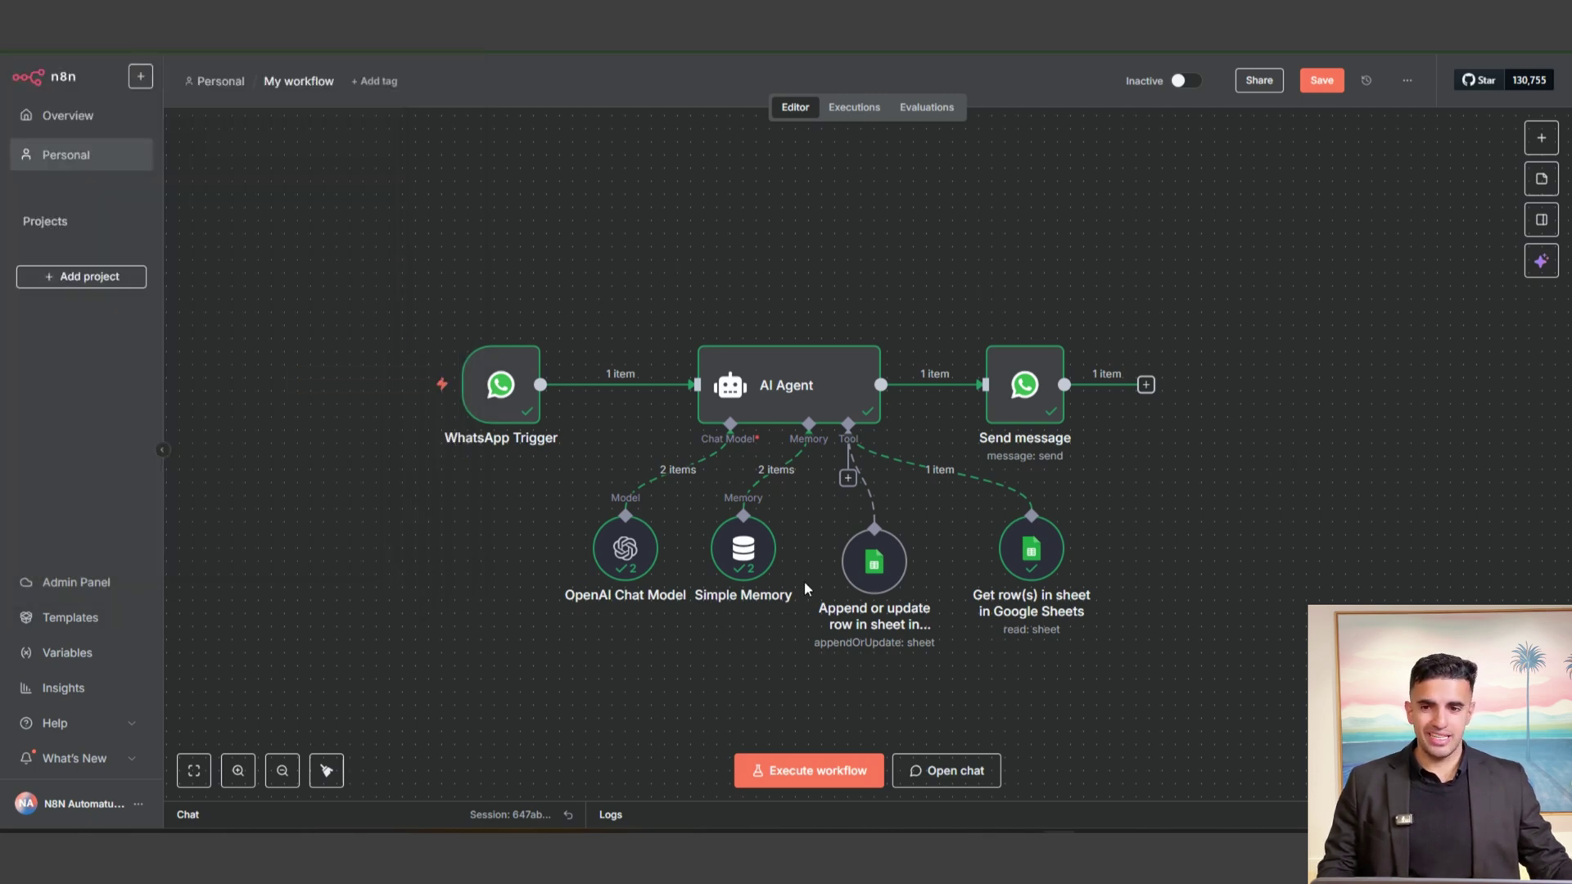
pyautogui.hotkey('ctrl', 'a')
pyautogui.press('Delete')
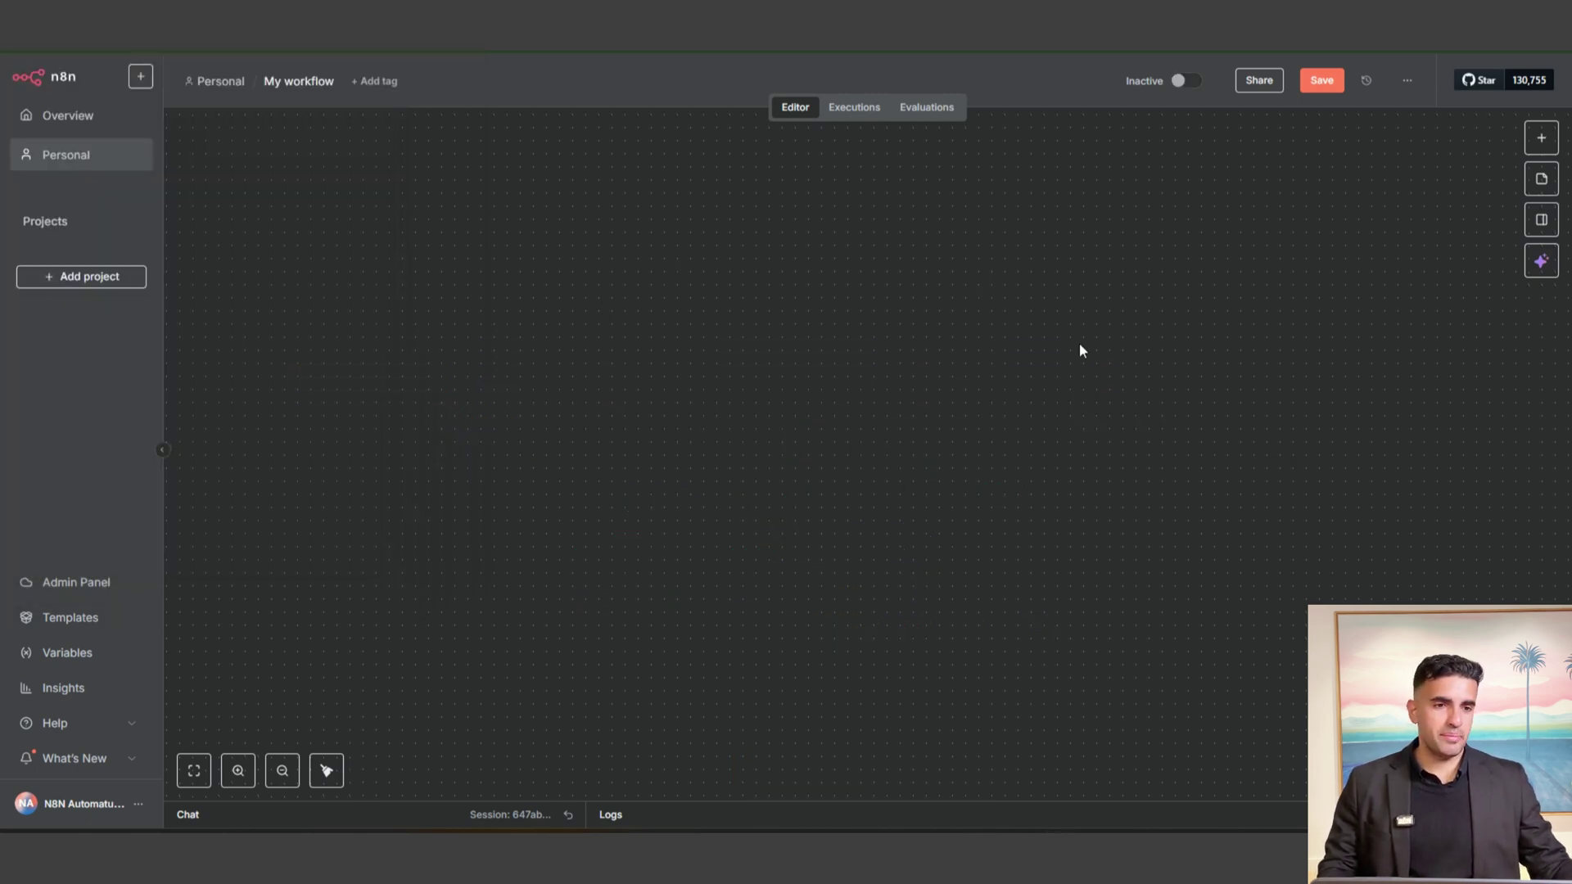
# - Add a Chat Trigger node with its default settings and place it in the left part of the canvas
pyautogui.click(1545, 144)
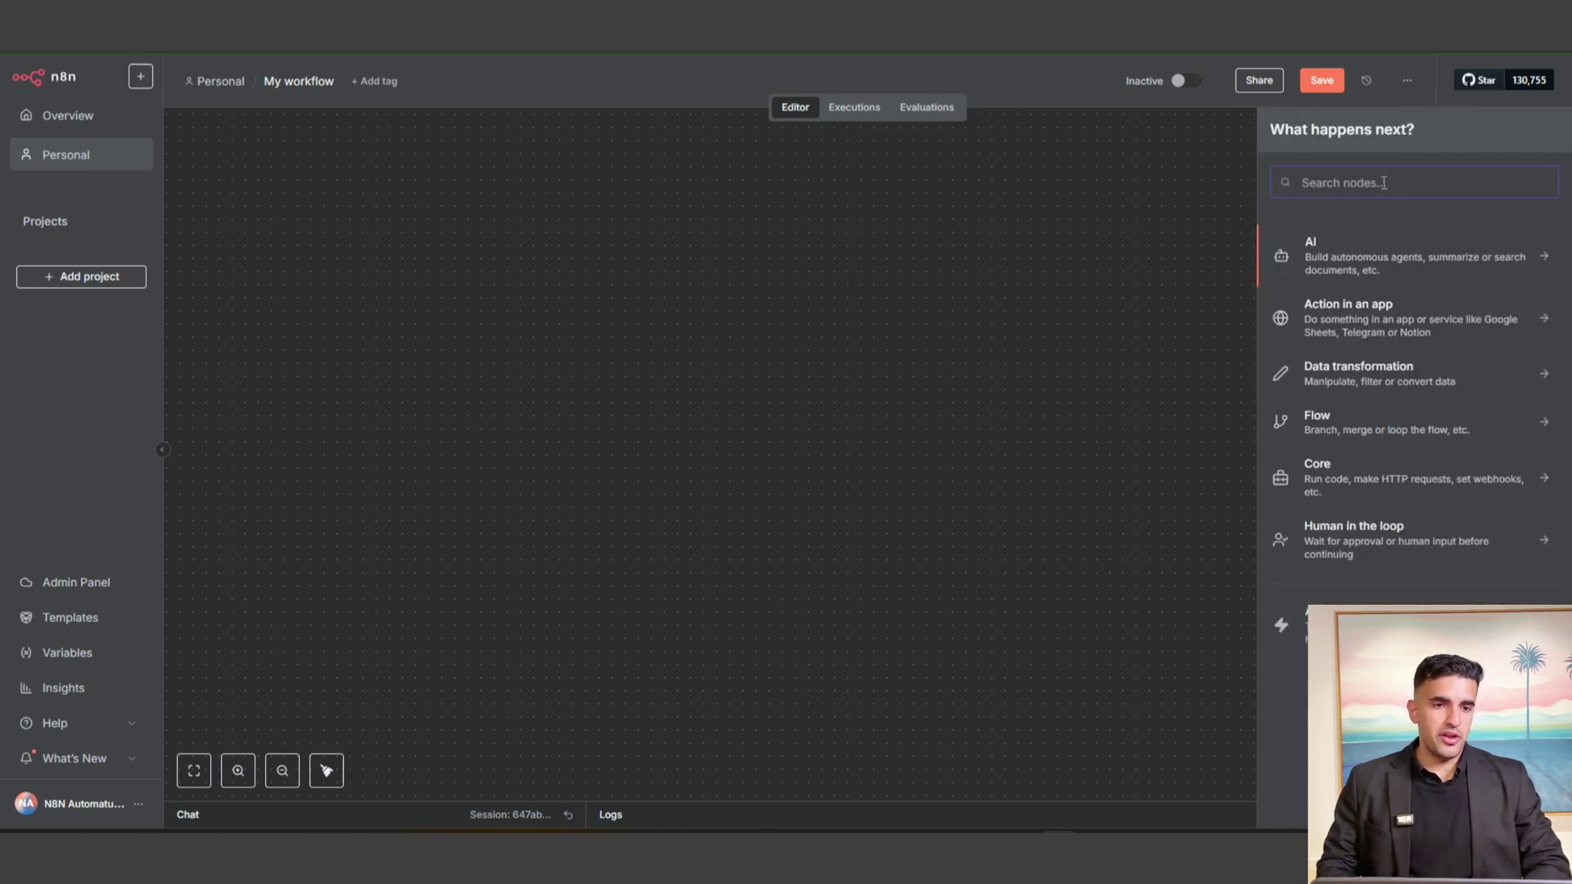
pyautogui.write('chat')
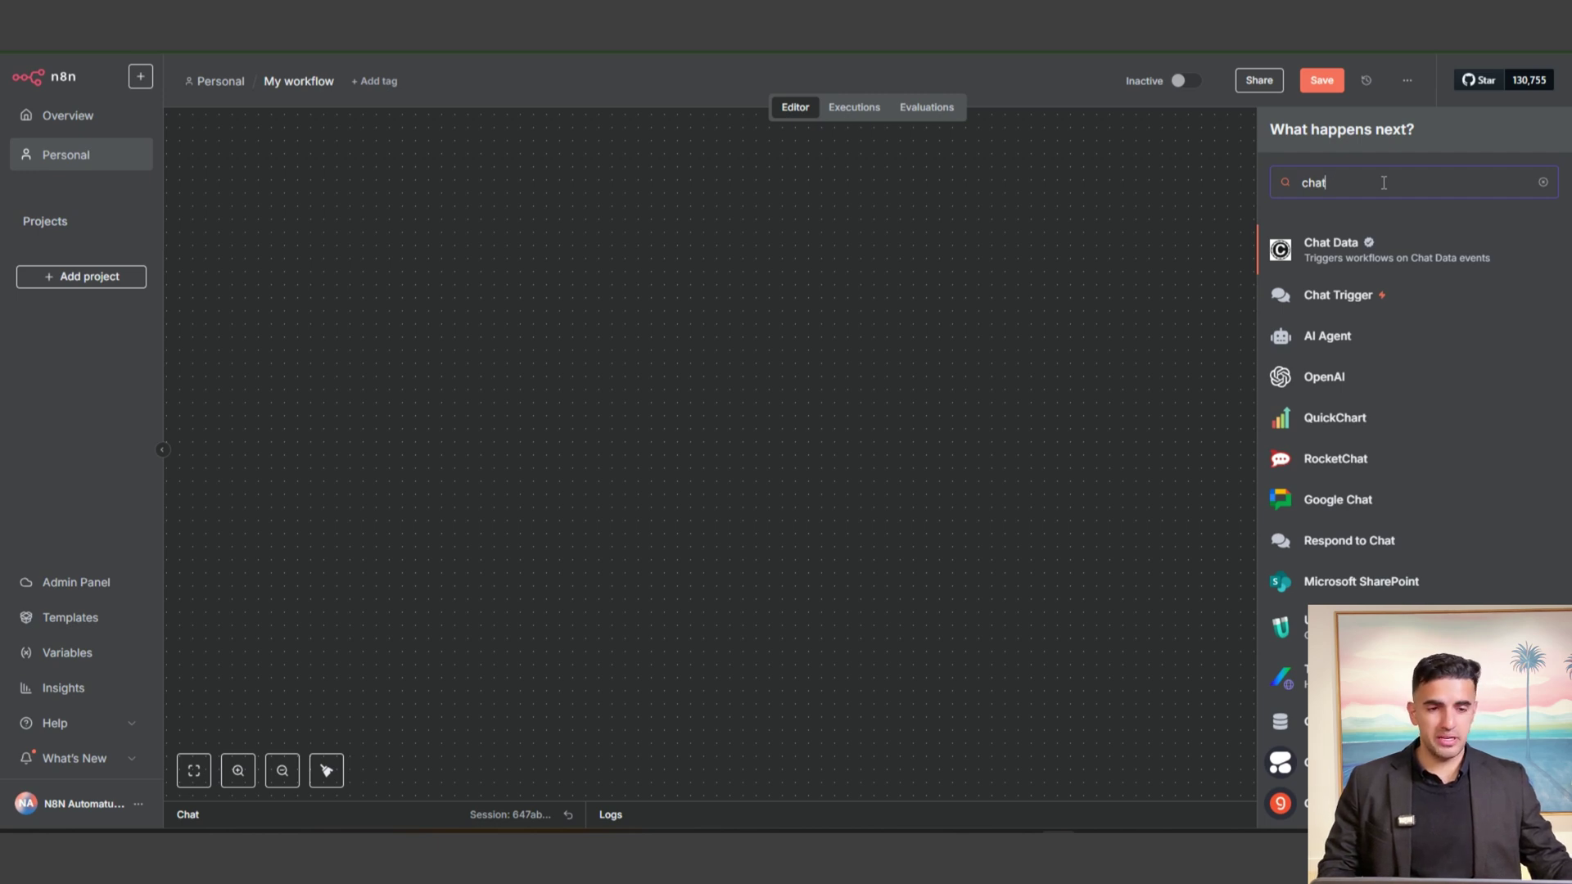
pyautogui.click(1340, 298)
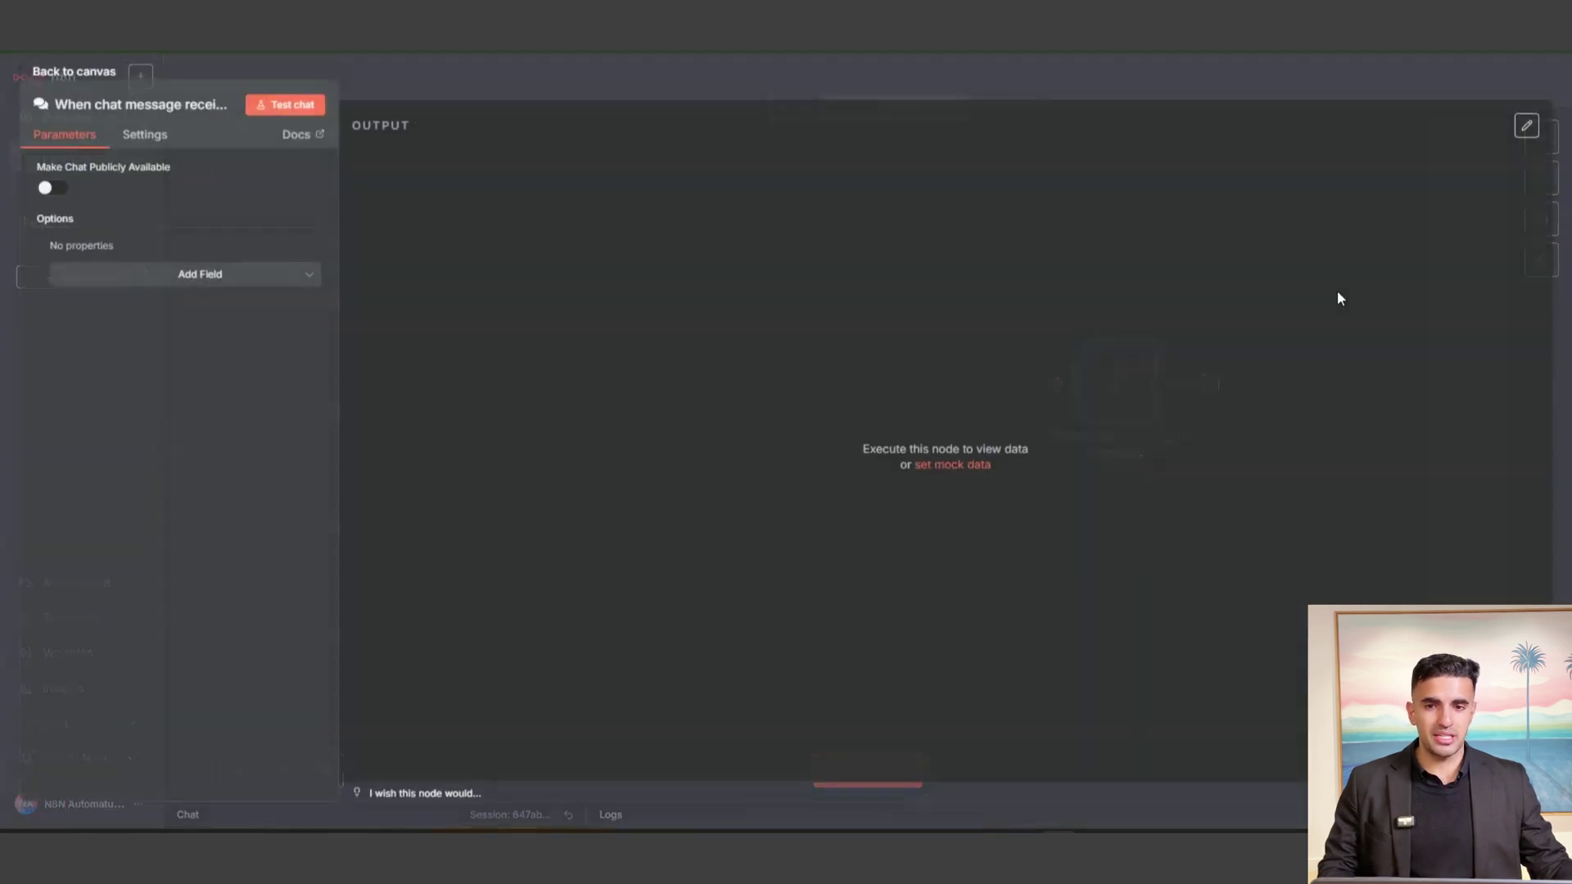
pyautogui.click(239, 74)
pyautogui.moveTo(1136, 394); pyautogui.dragTo(560, 422)
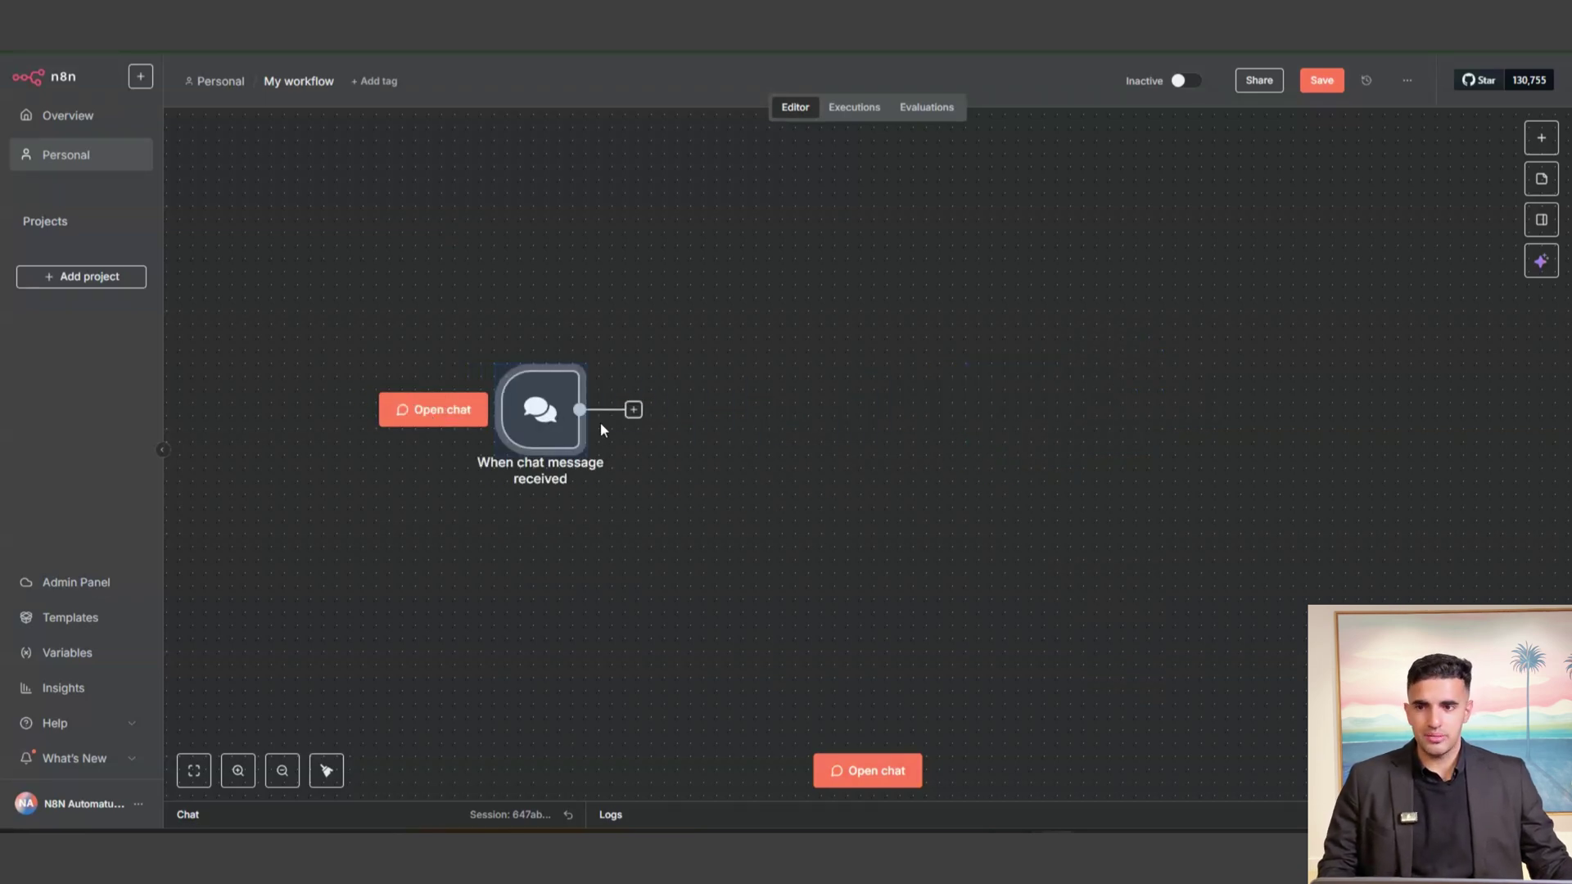
# - Open the workflow chat, reset the old session, and send the test message "hy"
pyautogui.click(447, 419)
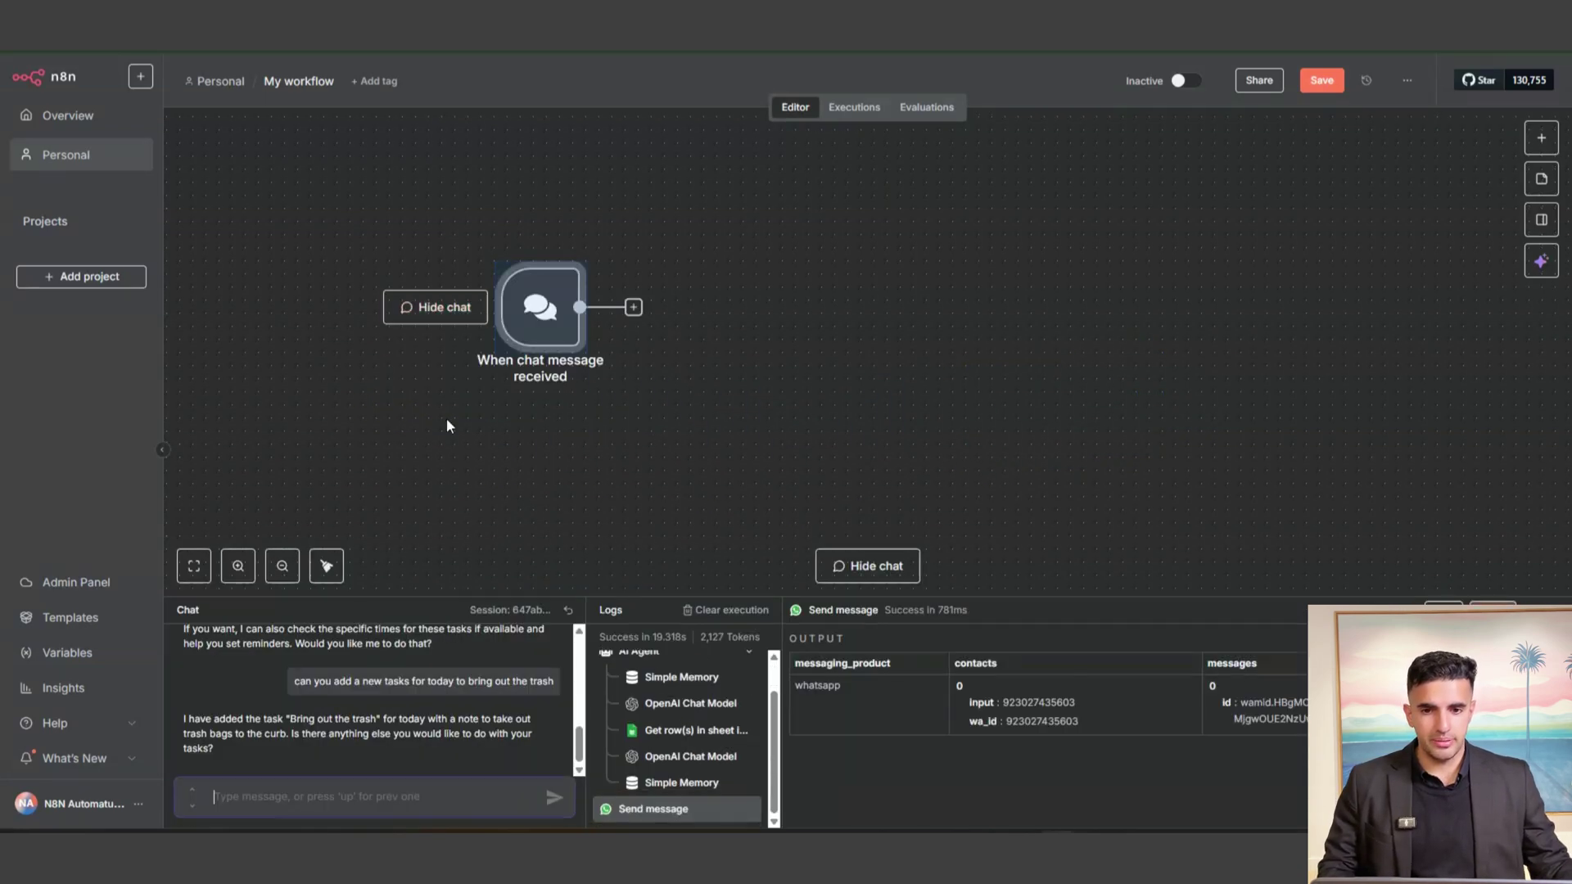
pyautogui.click(568, 611)
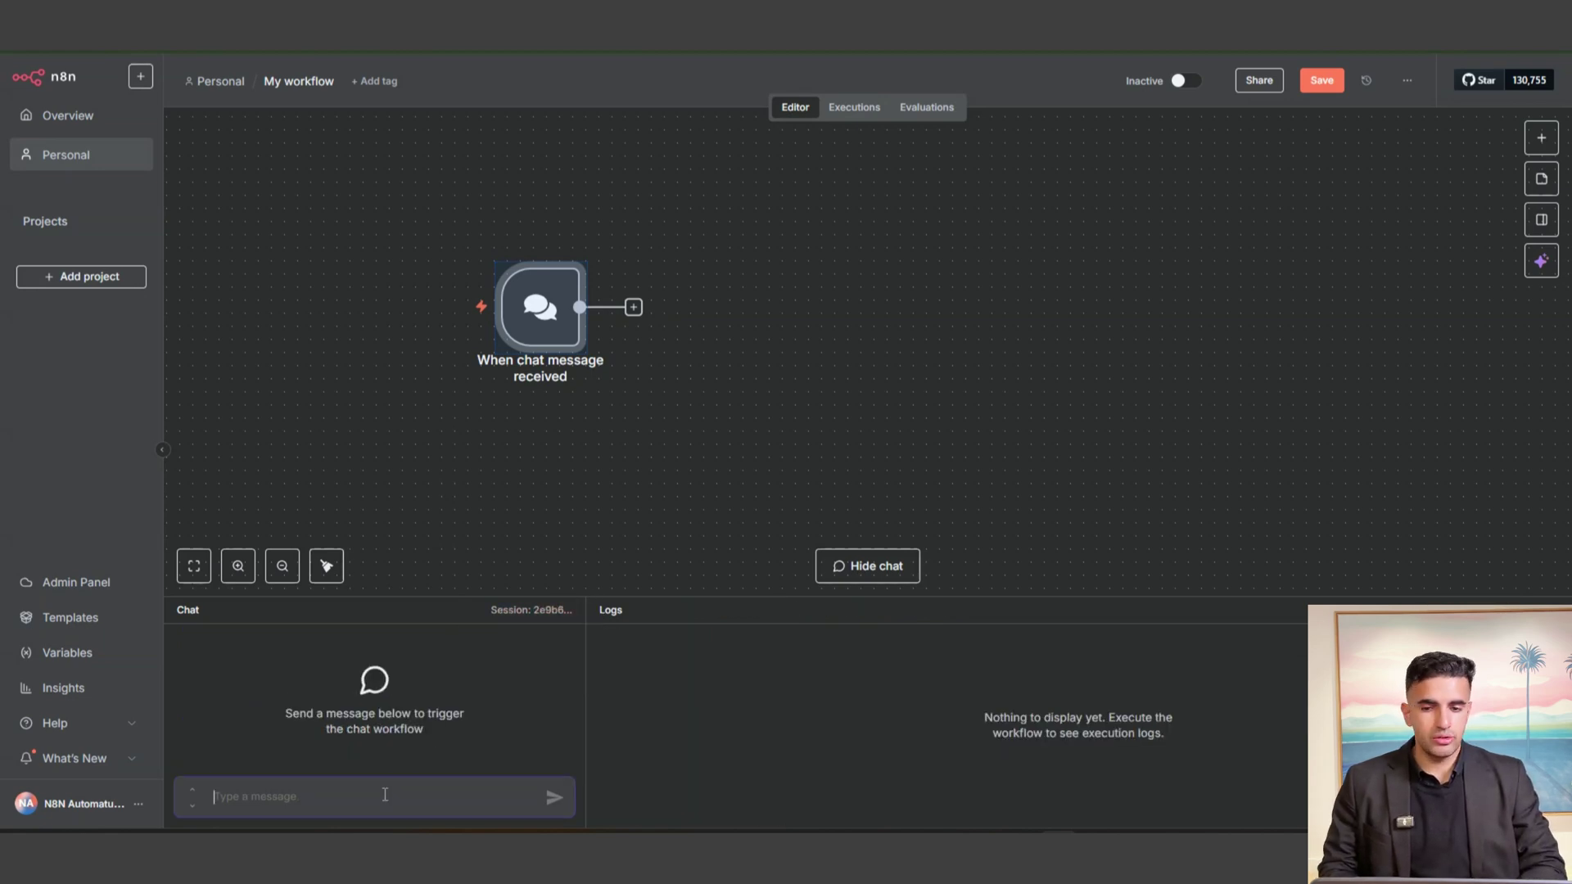
pyautogui.write('hy')
pyautogui.press('Return')
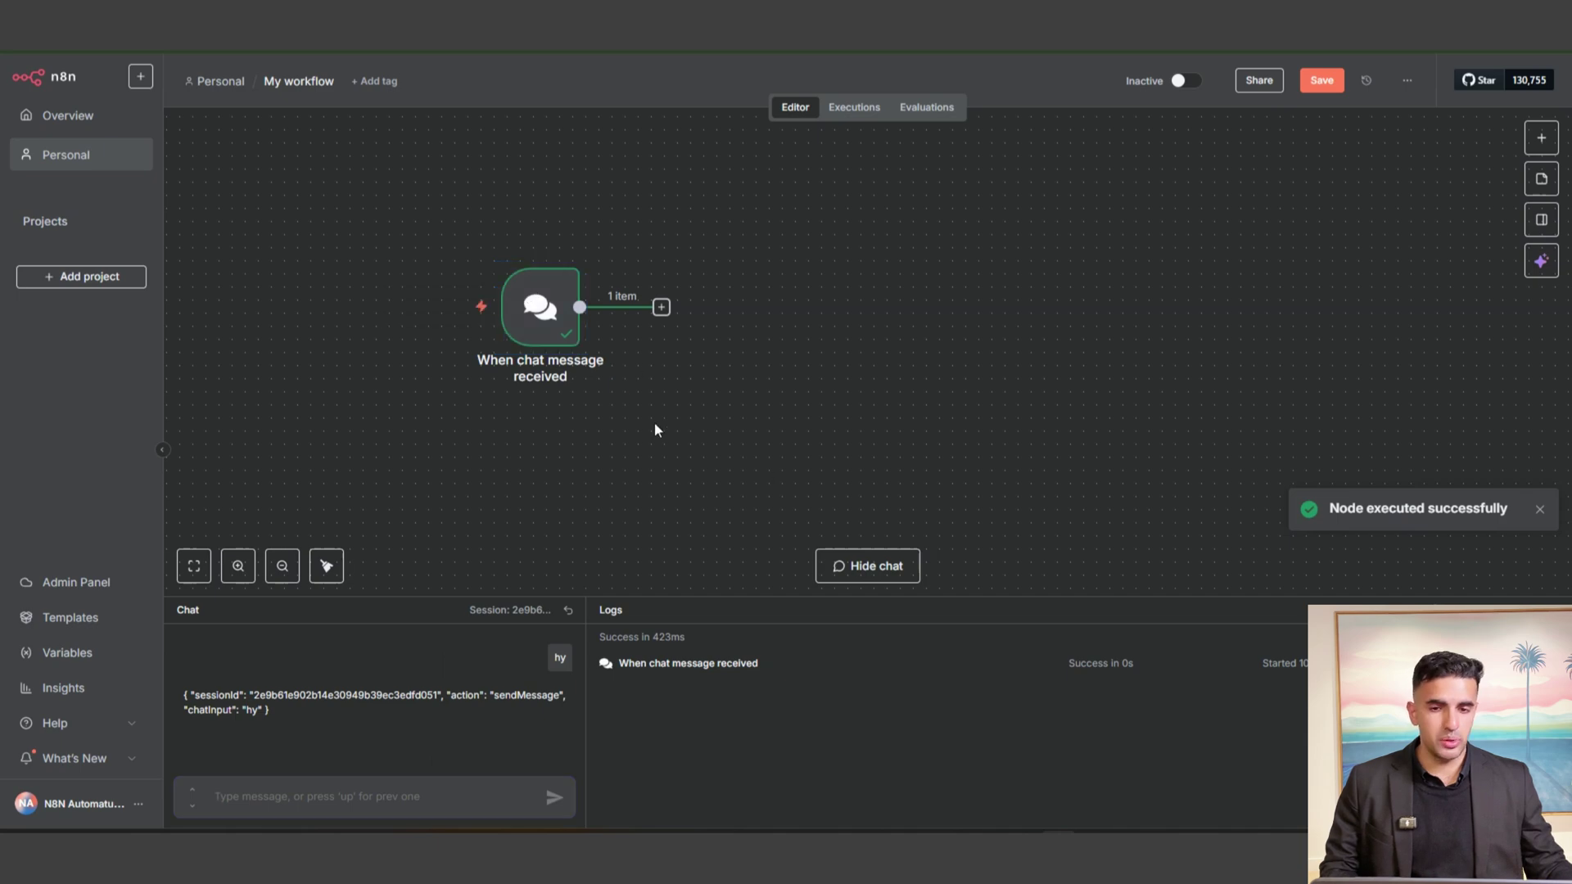
# - Add an AI Agent node after the chat trigger, keeping its default parameters
pyautogui.click(662, 308)
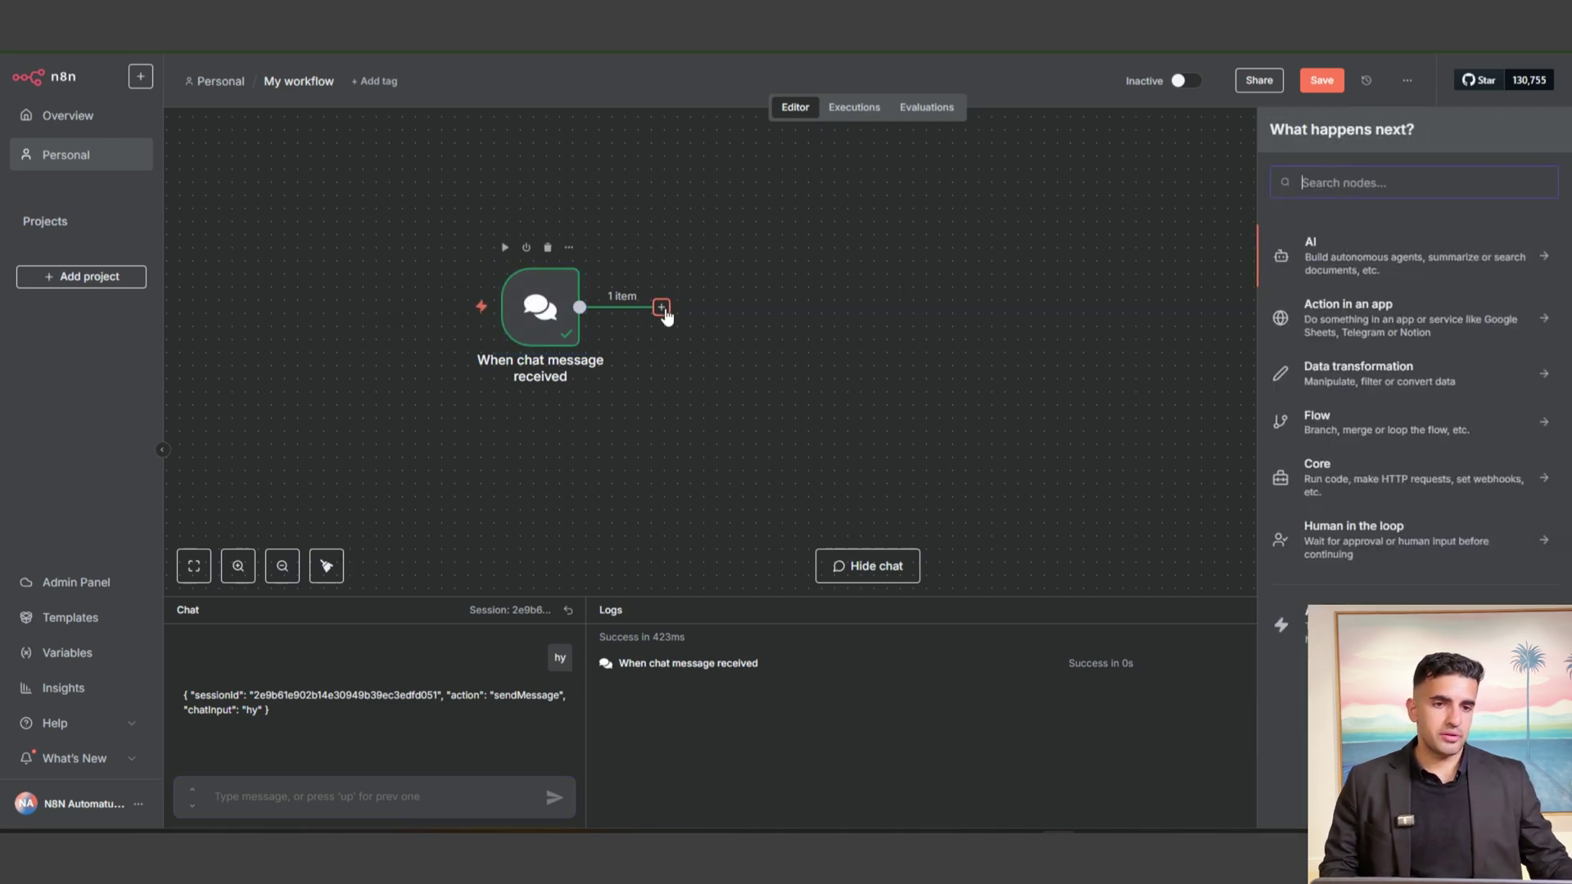
pyautogui.click(1327, 266)
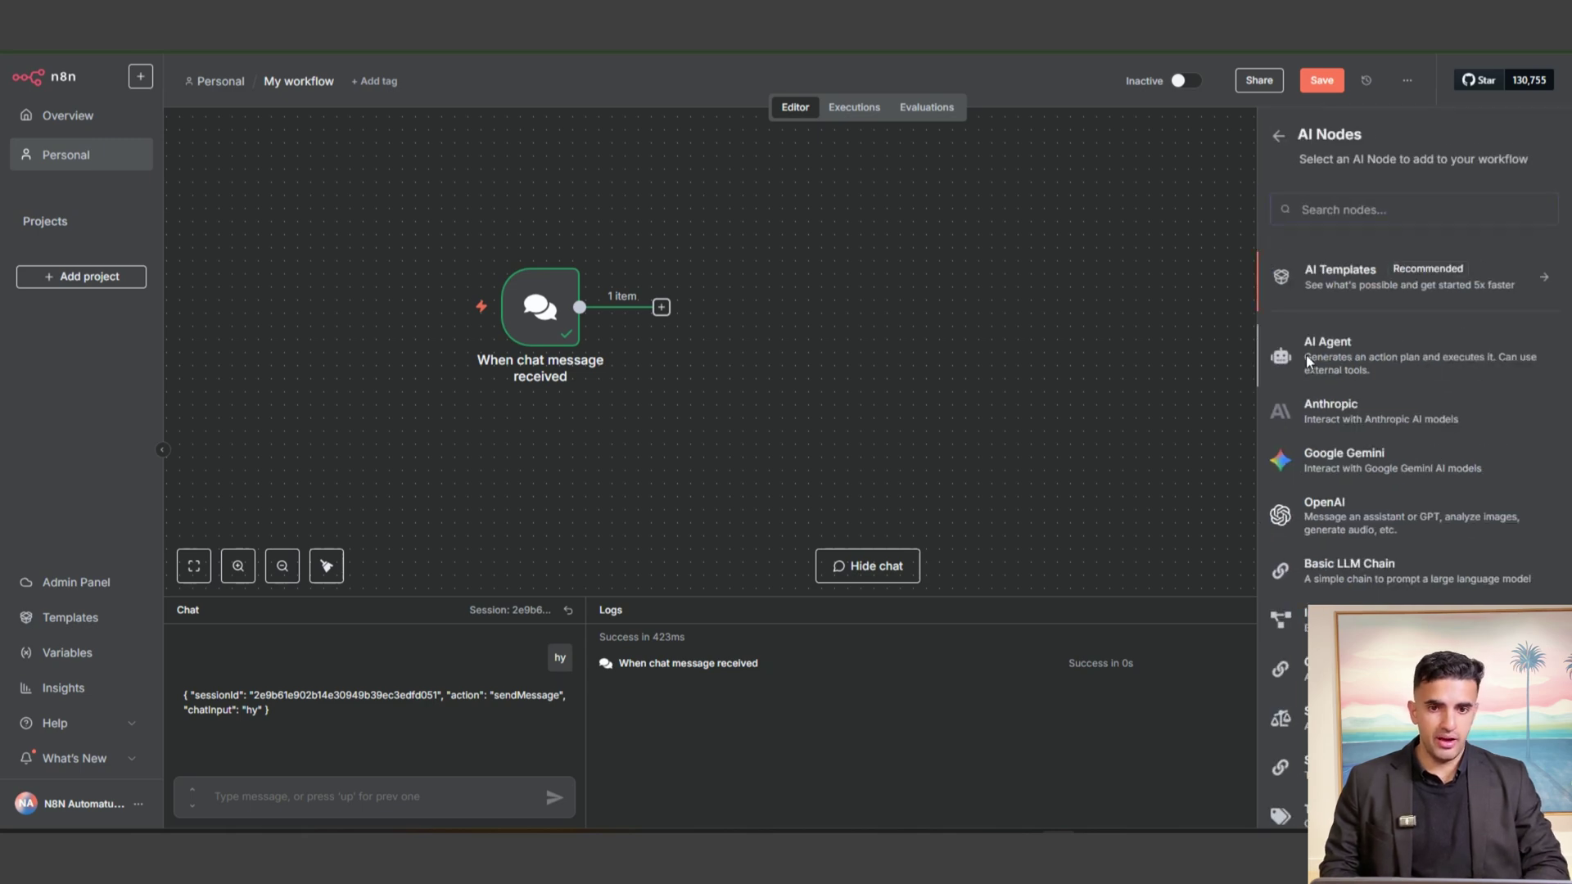
pyautogui.click(1308, 364)
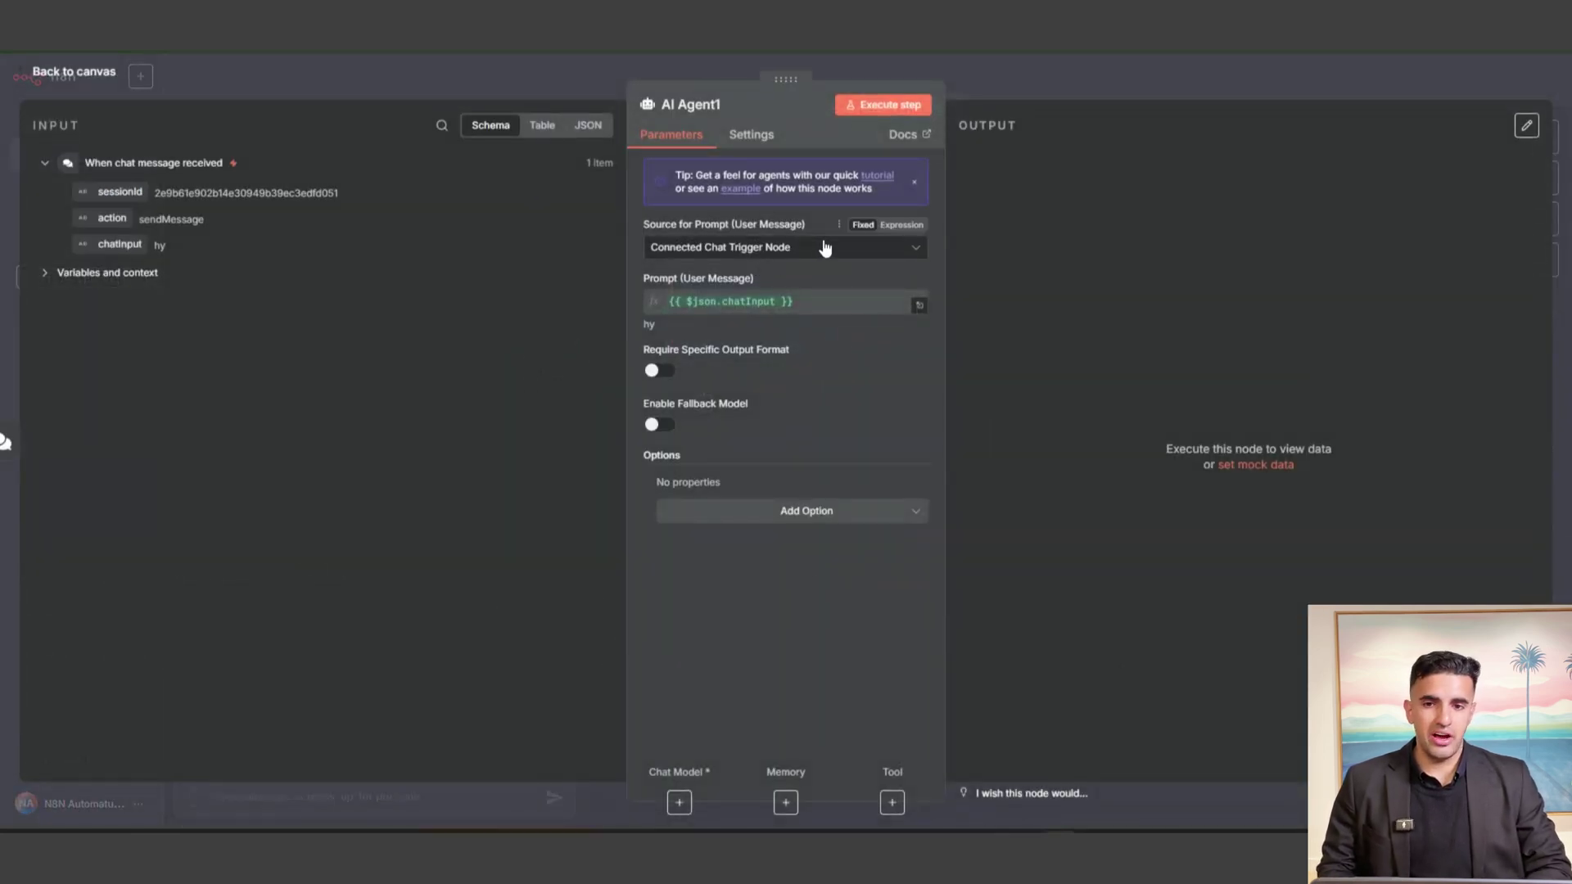
pyautogui.click(365, 74)
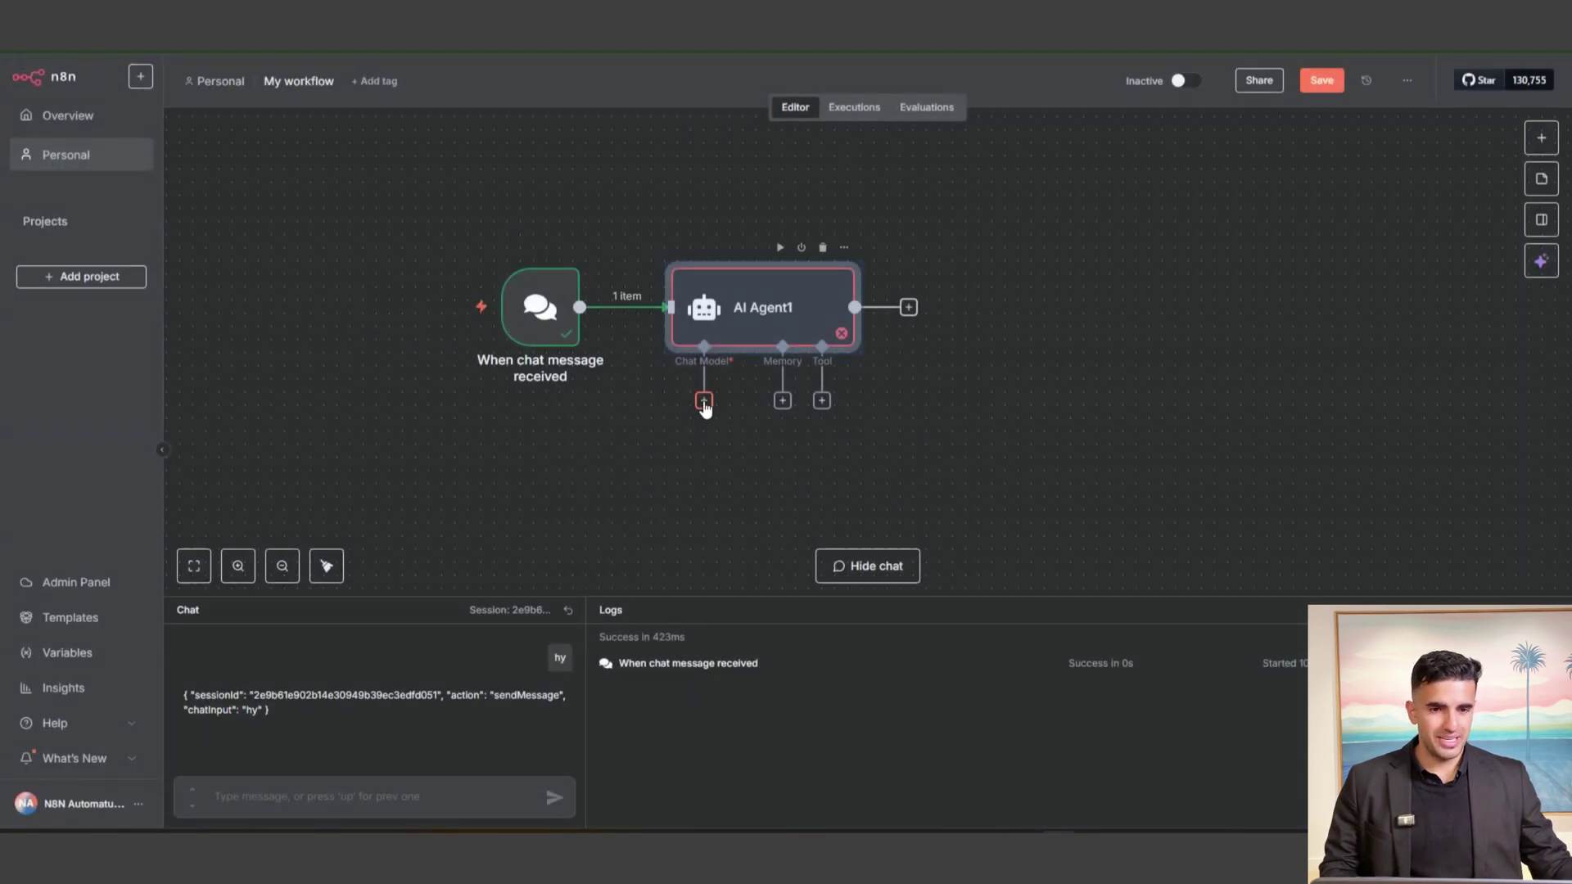
# - Attach an OpenAI Chat Model to the AI Agent and keep the existing OpenAI account as its credential
pyautogui.click(704, 402)
pyautogui.scroll(-3, 1376, 532)
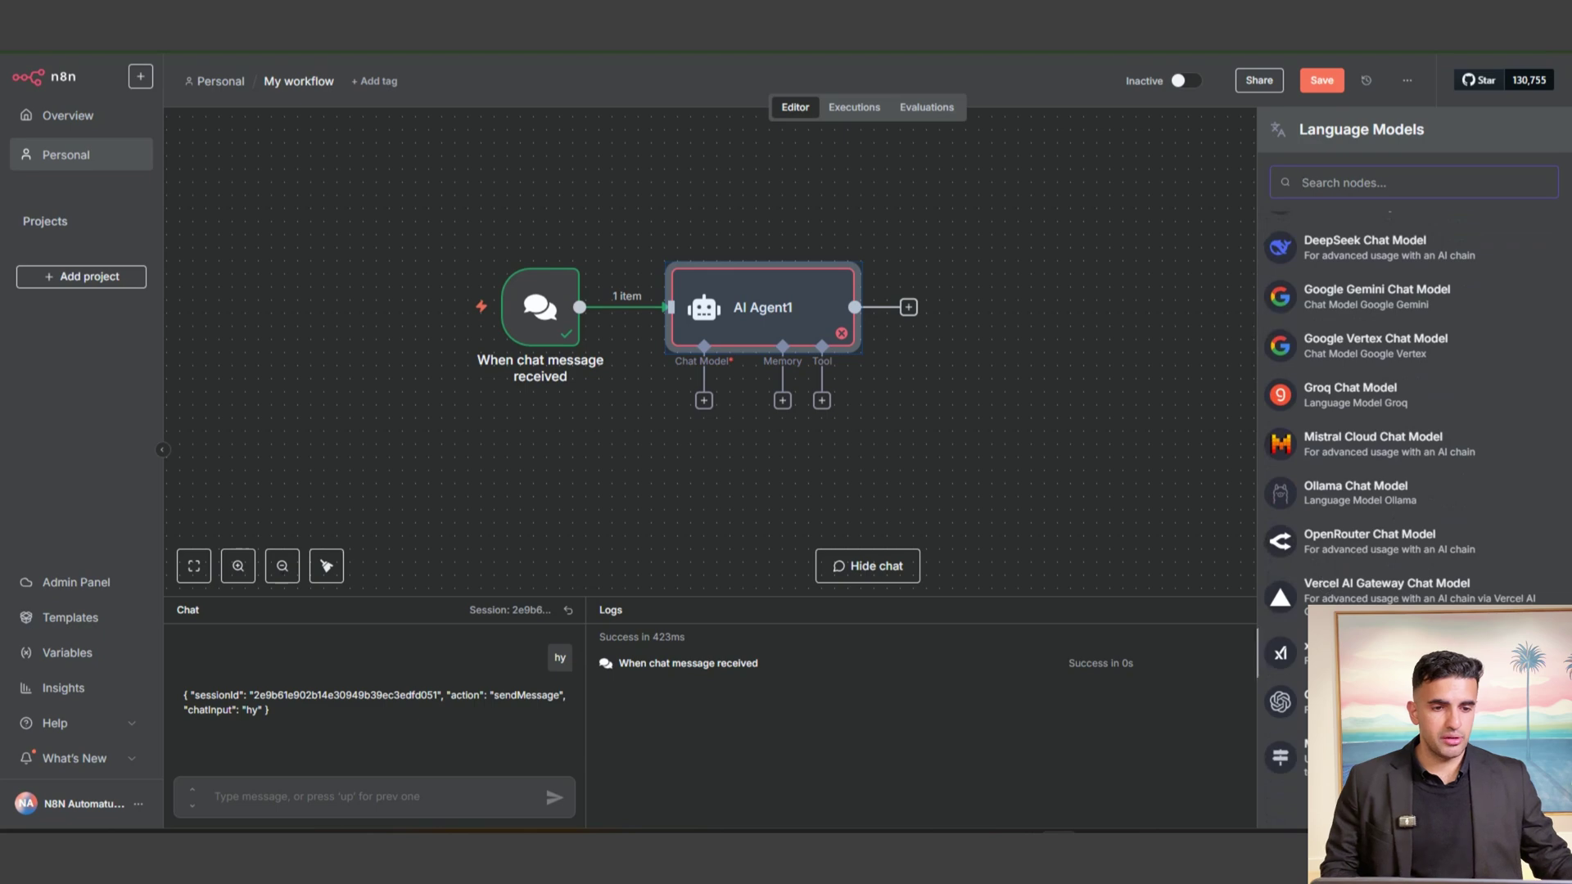
pyautogui.click(1282, 701)
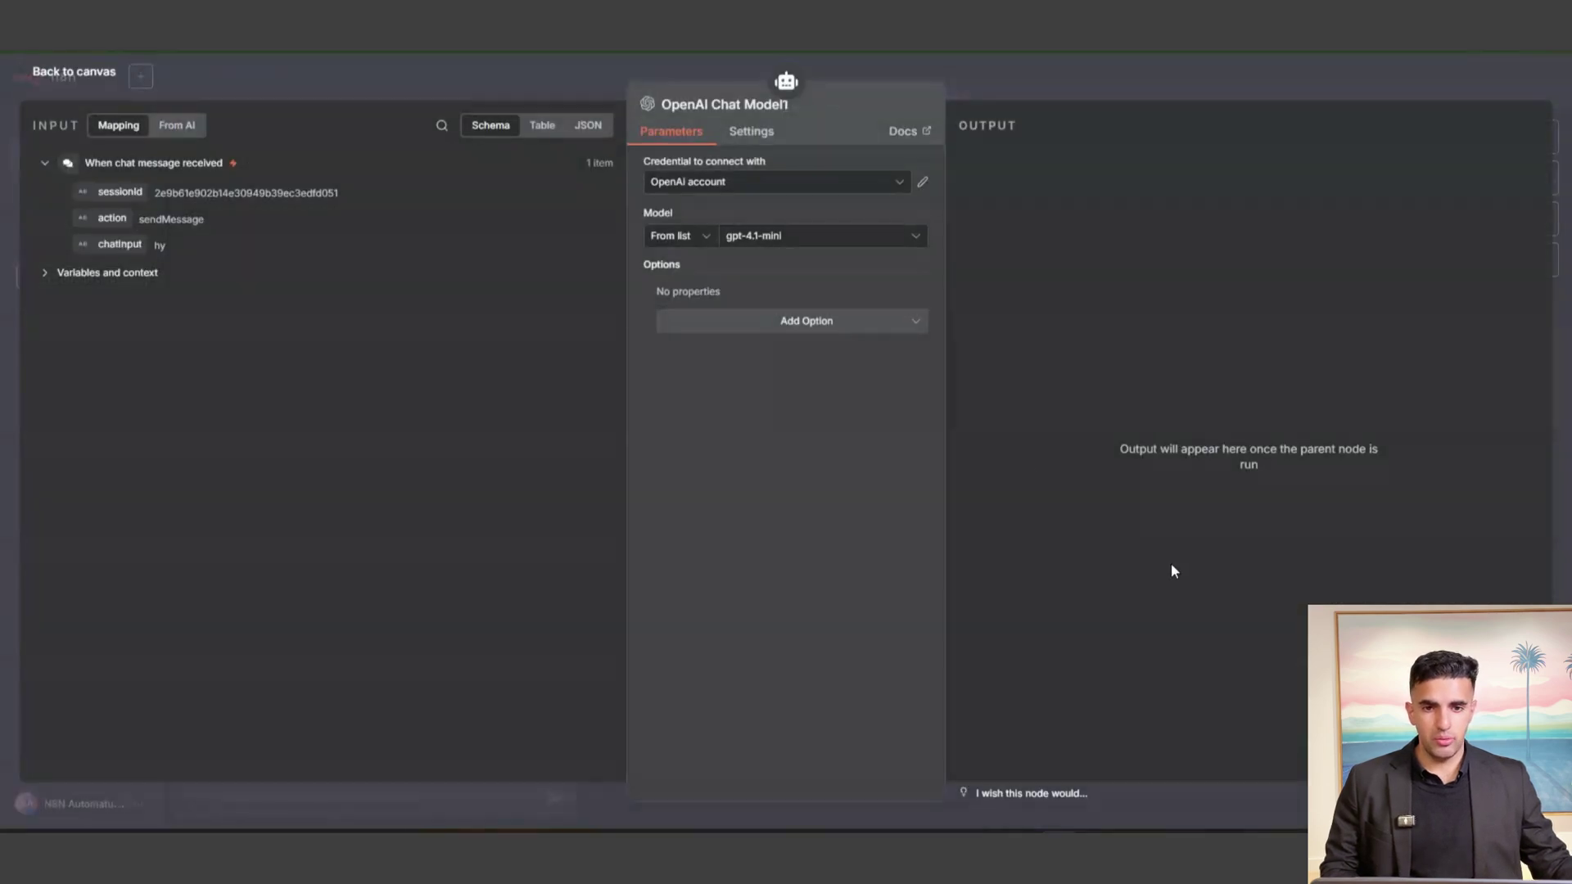
pyautogui.click(814, 183)
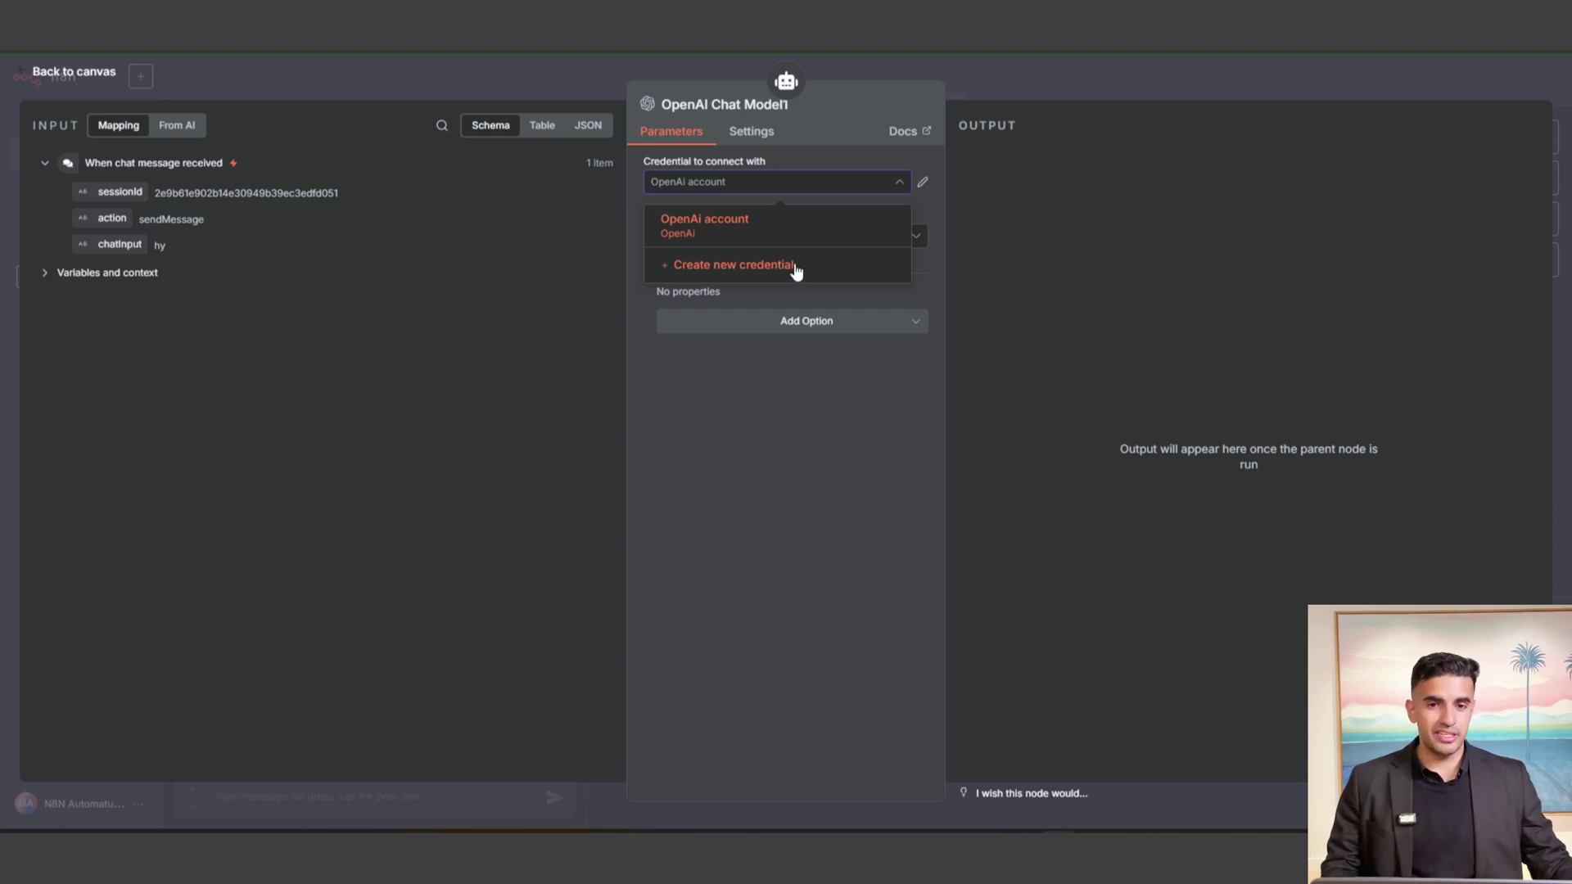
pyautogui.click(1099, 134)
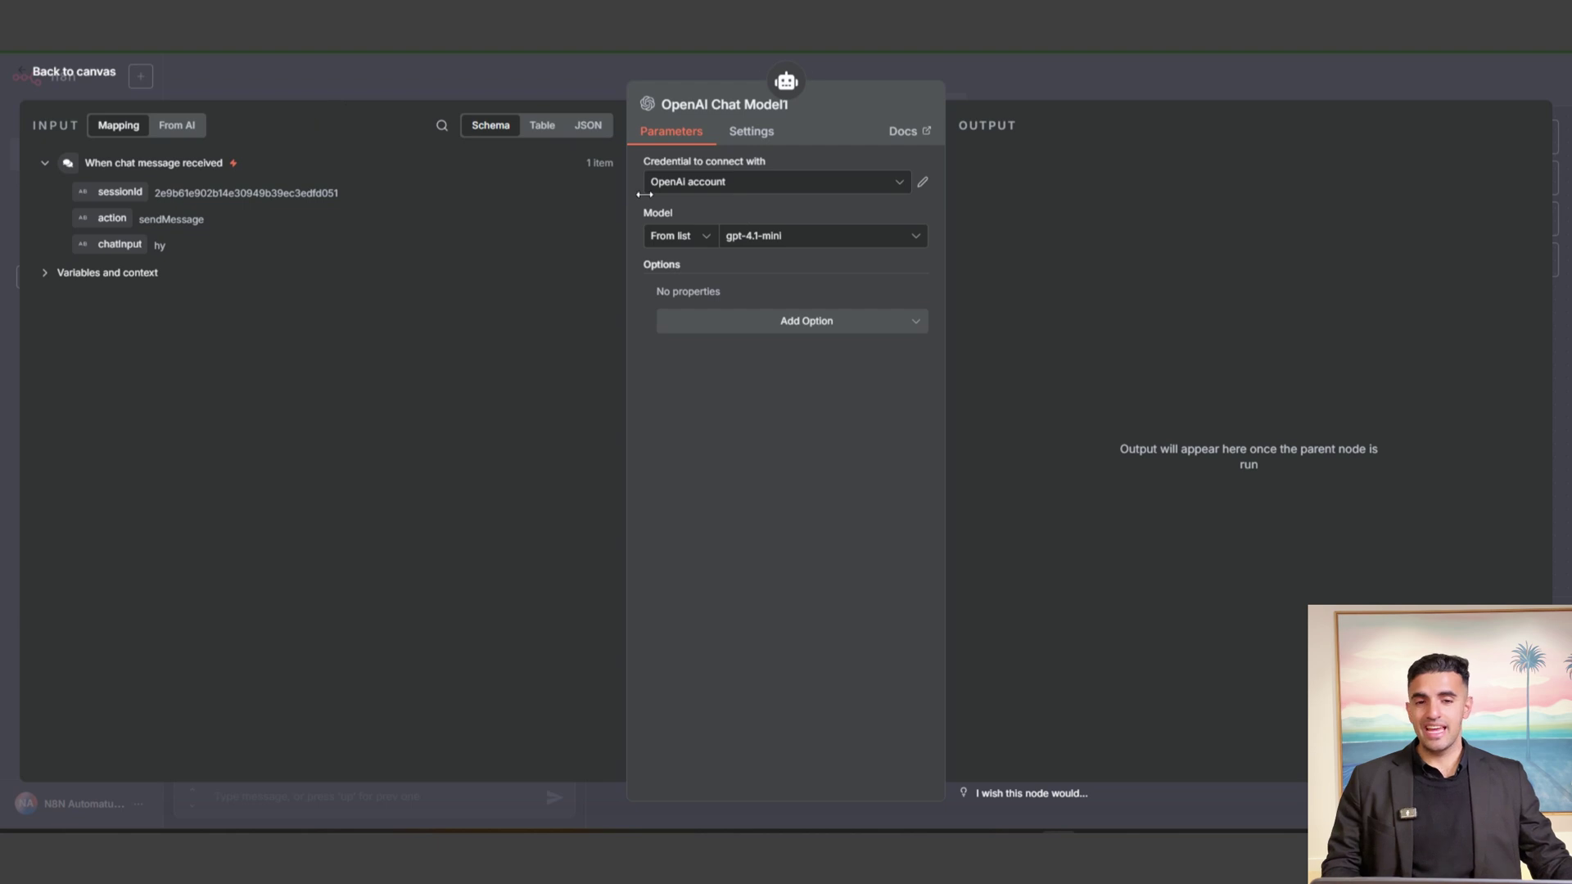
# - Browse the OpenAI Chat Model's list of available models, keep gpt-4.1-mini, and return to the canvas
pyautogui.click(777, 236)
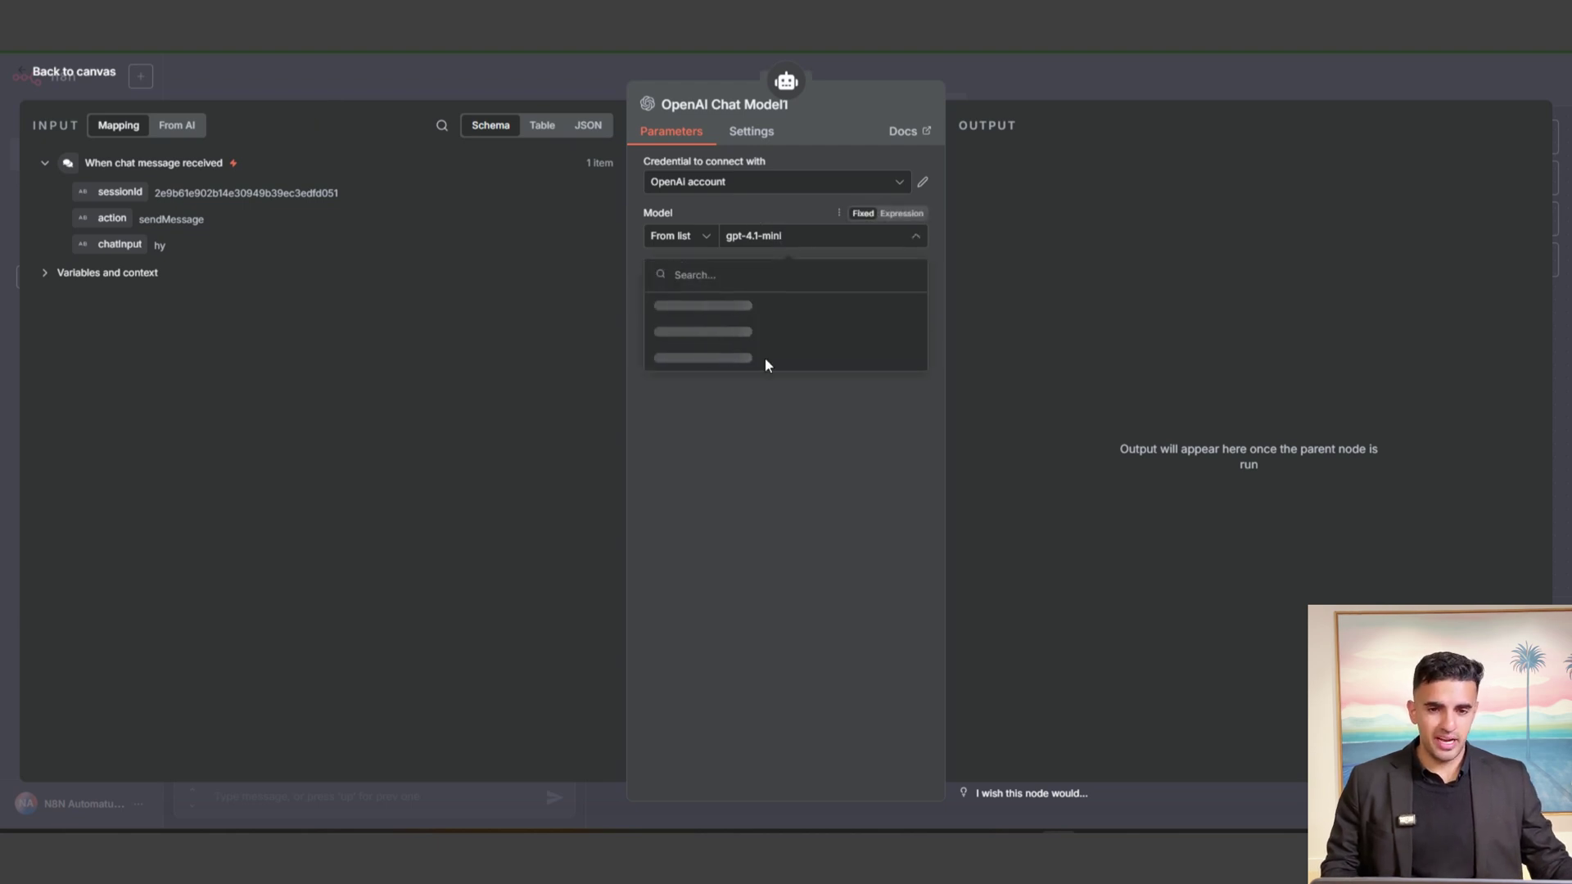
pyautogui.scroll(-10, 766, 366)
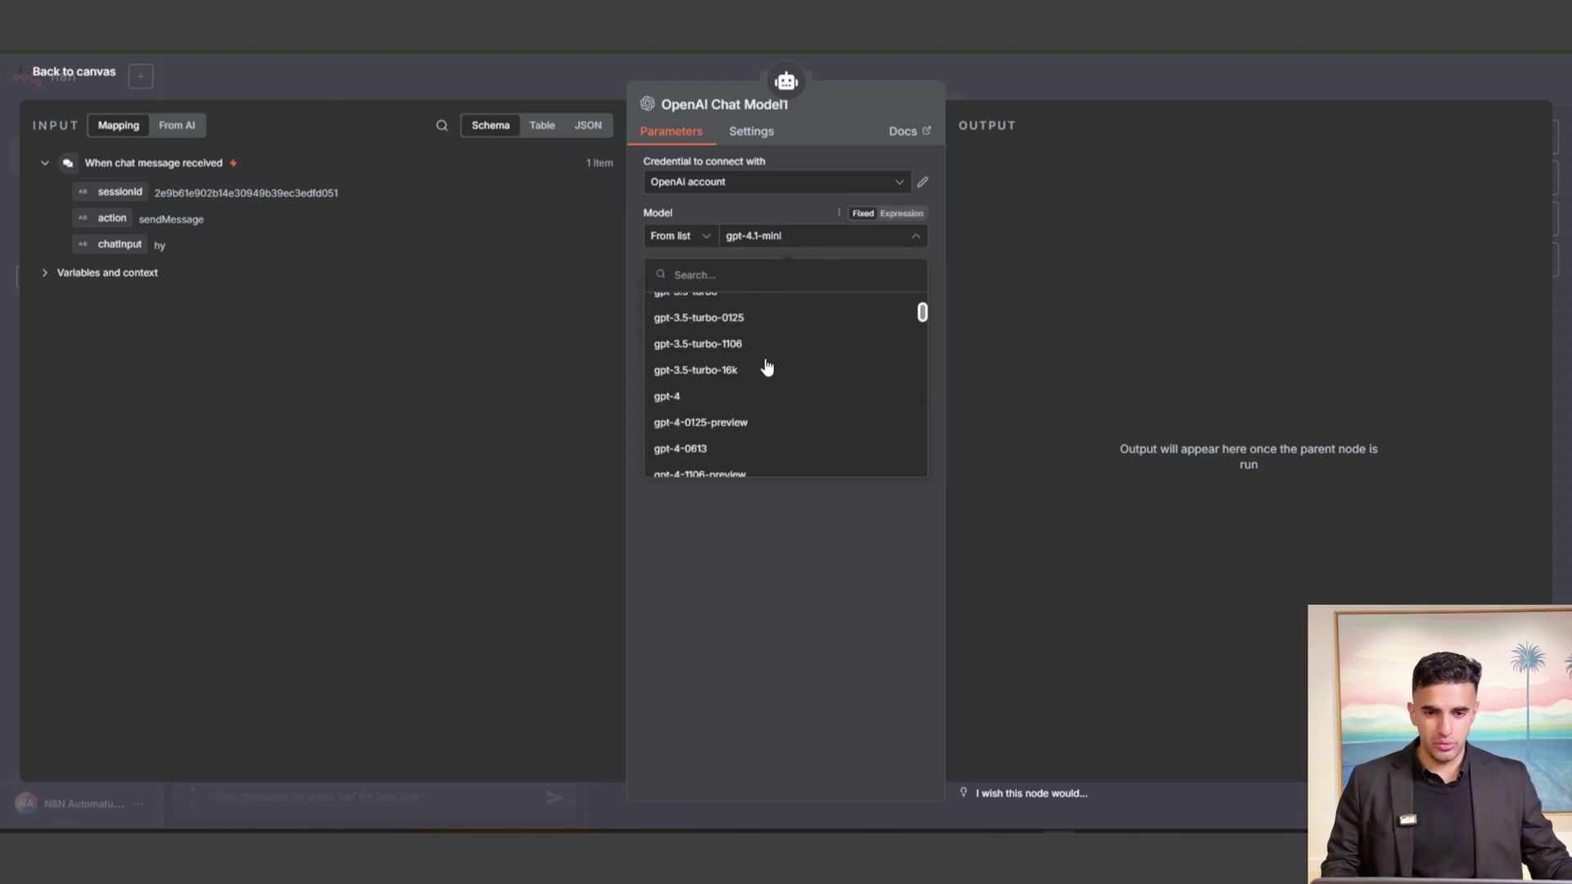
pyautogui.scroll(-5, 766, 366)
pyautogui.scroll(3, 764, 365)
pyautogui.scroll(12, 702, 373)
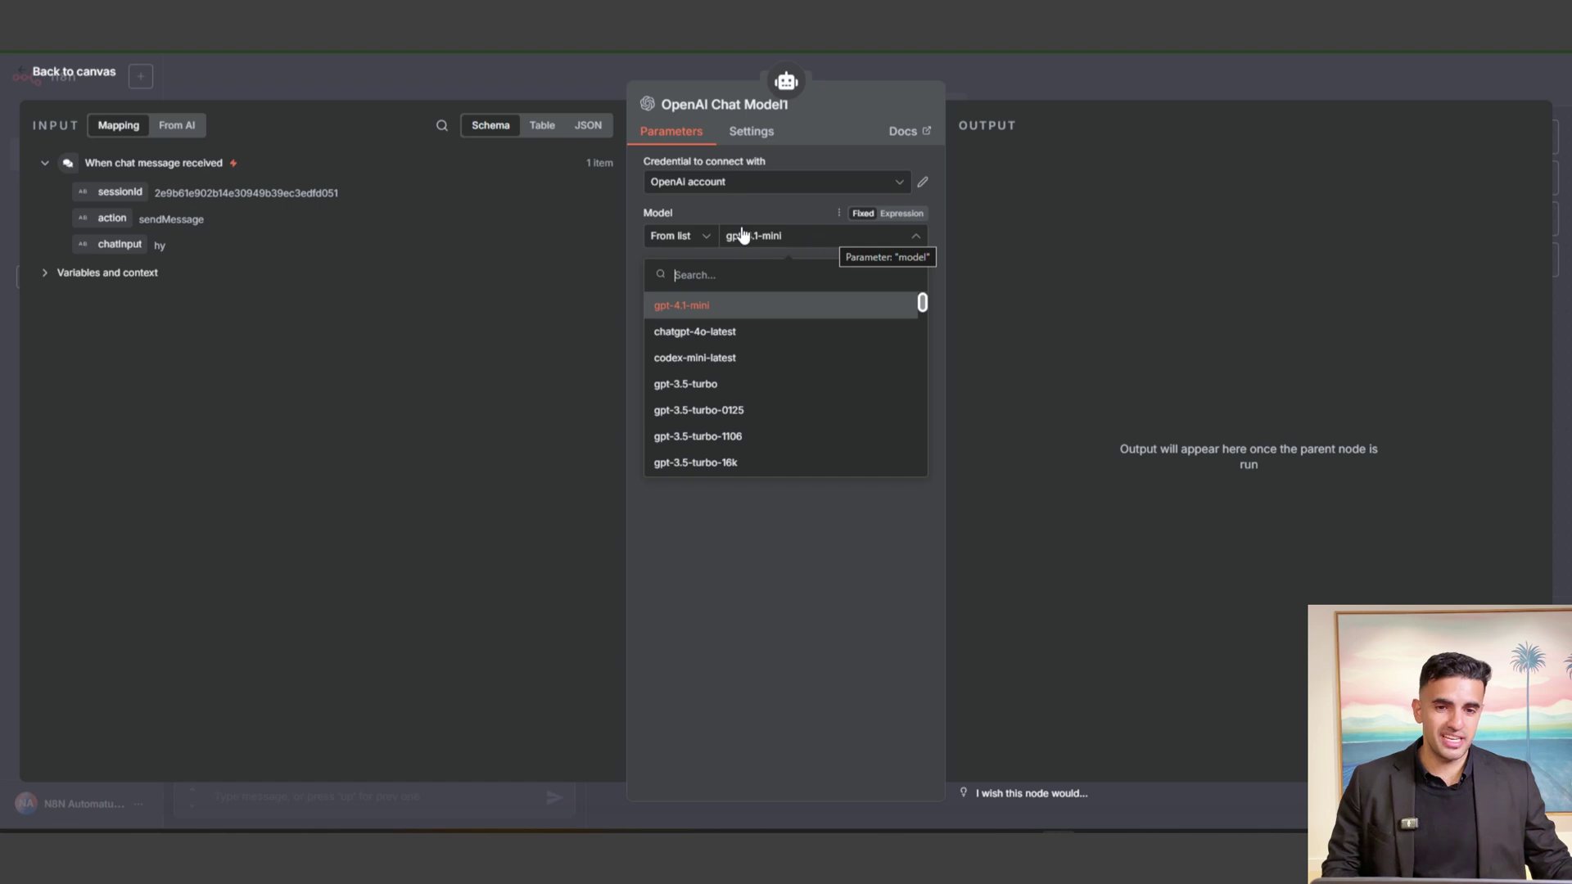
pyautogui.click(1145, 167)
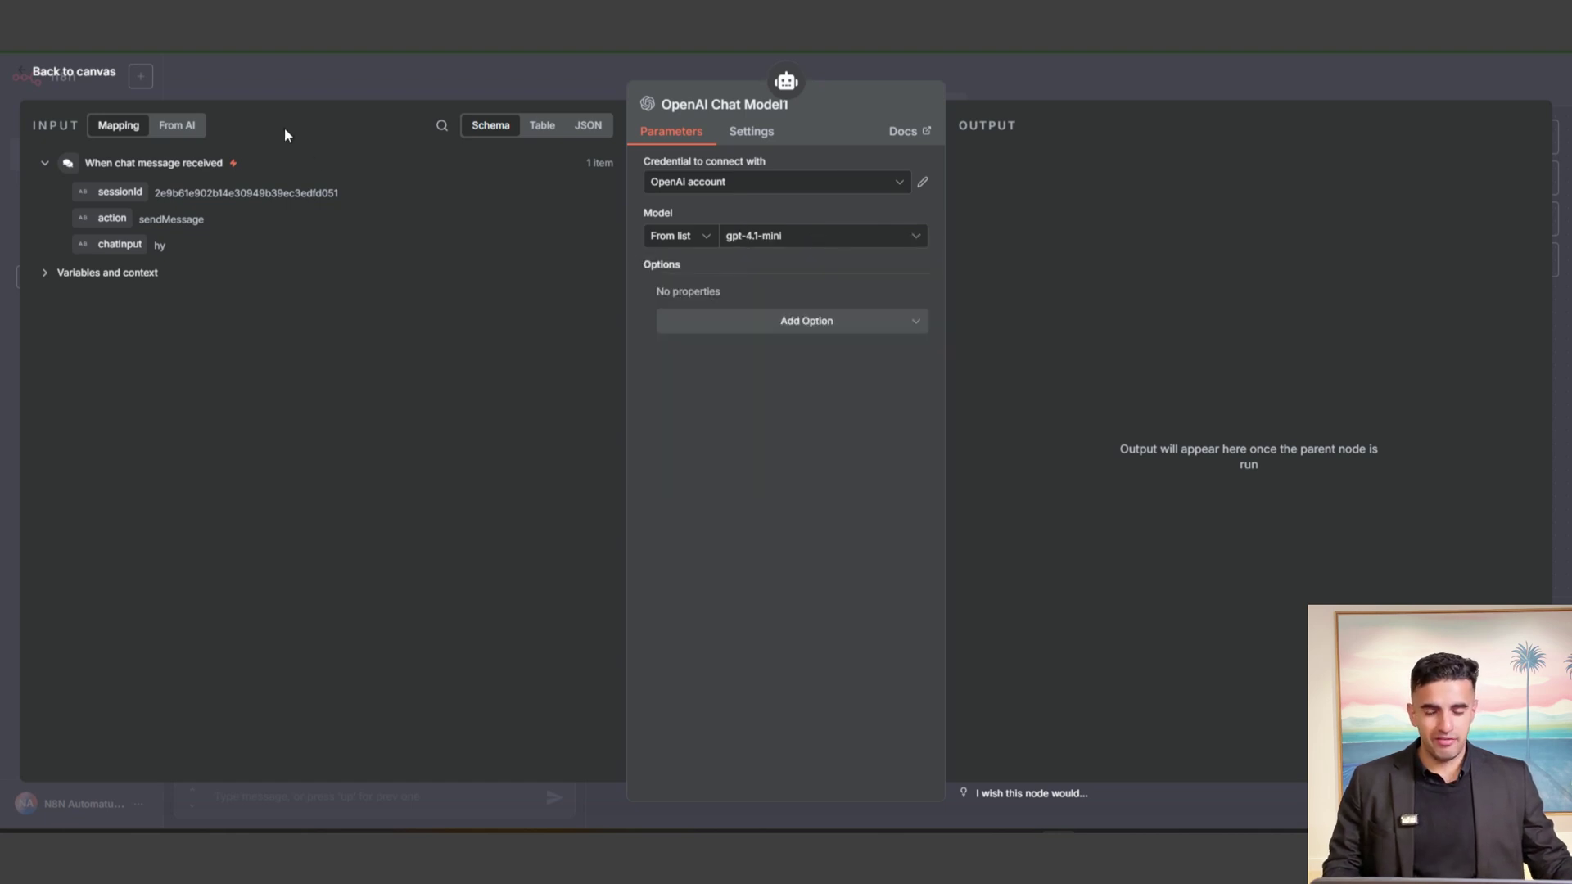
pyautogui.click(253, 71)
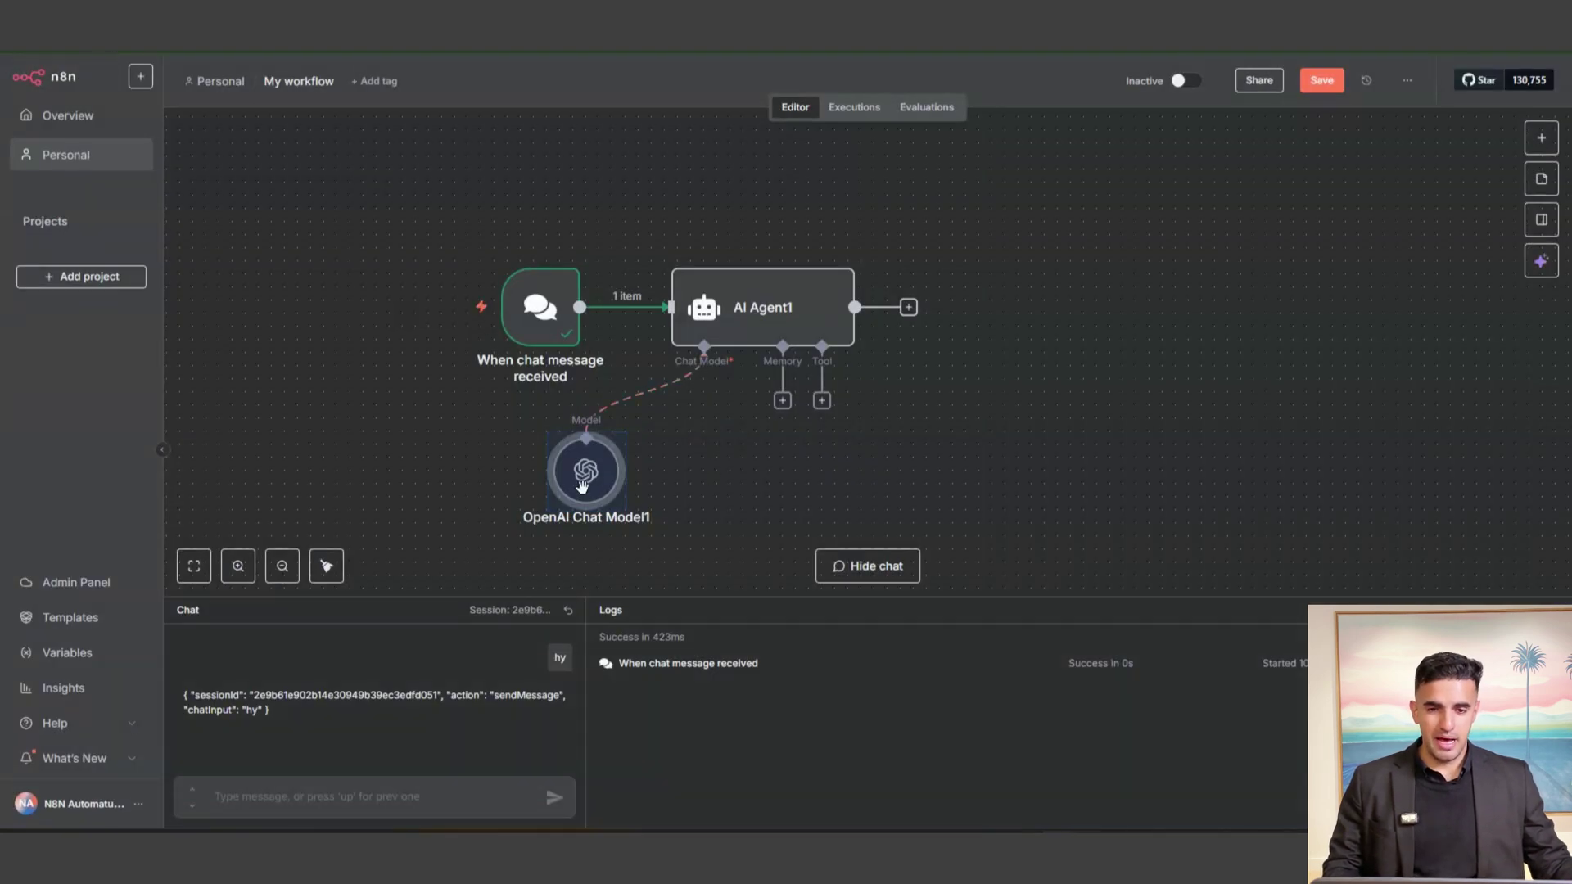
# - Place the OpenAI Chat Model node directly beneath the AI Agent and test the workflow with the chat message "hy"
pyautogui.moveTo(705, 478); pyautogui.dragTo(679, 490)
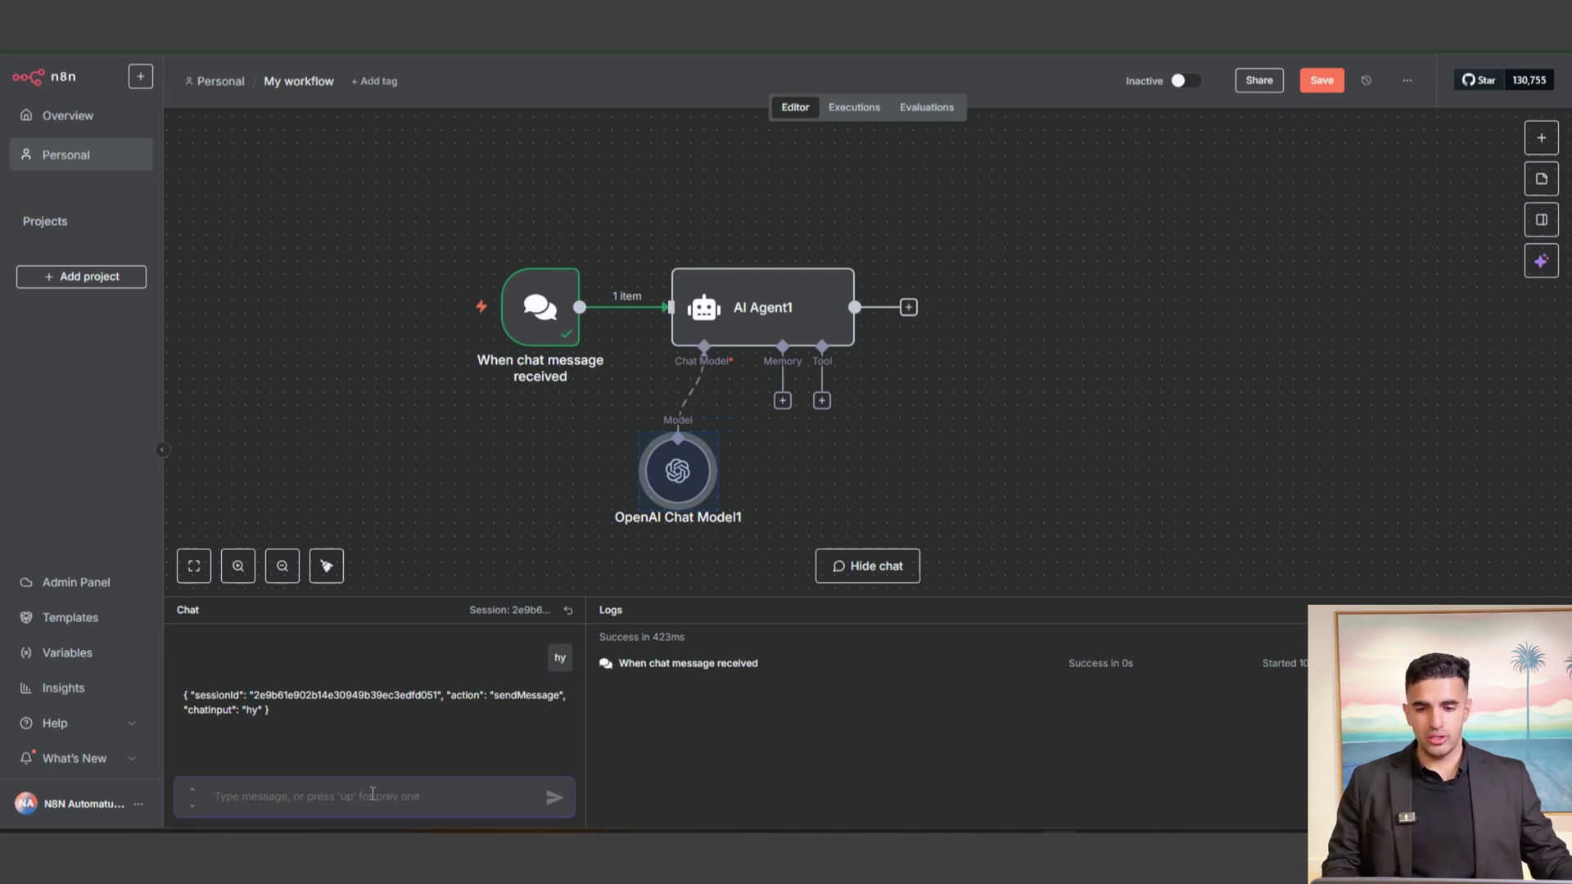
pyautogui.write('hy')
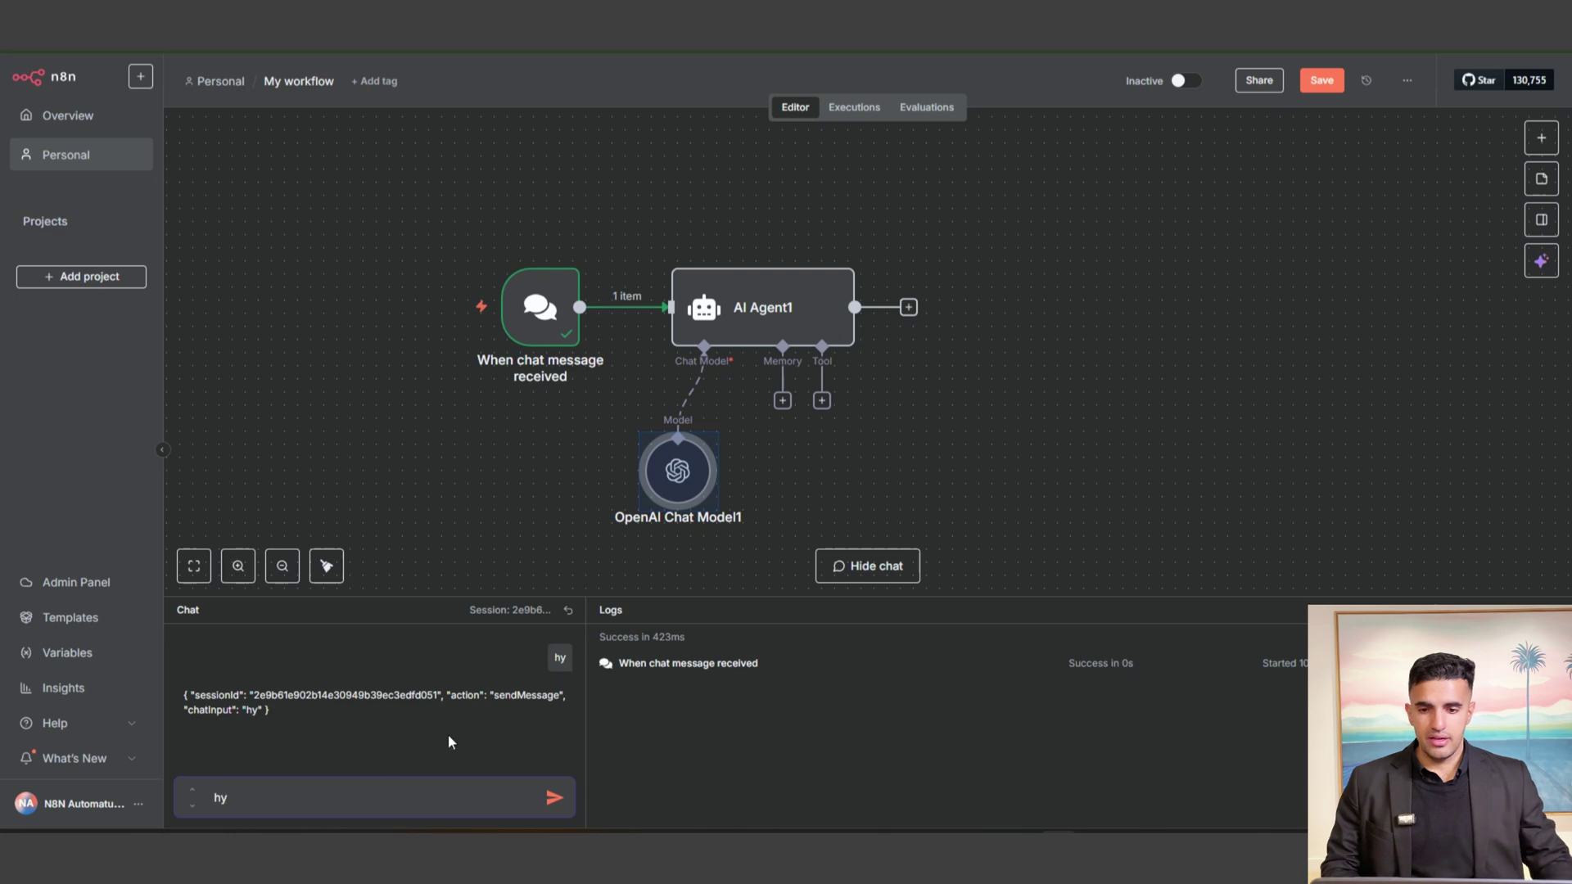
pyautogui.click(549, 799)
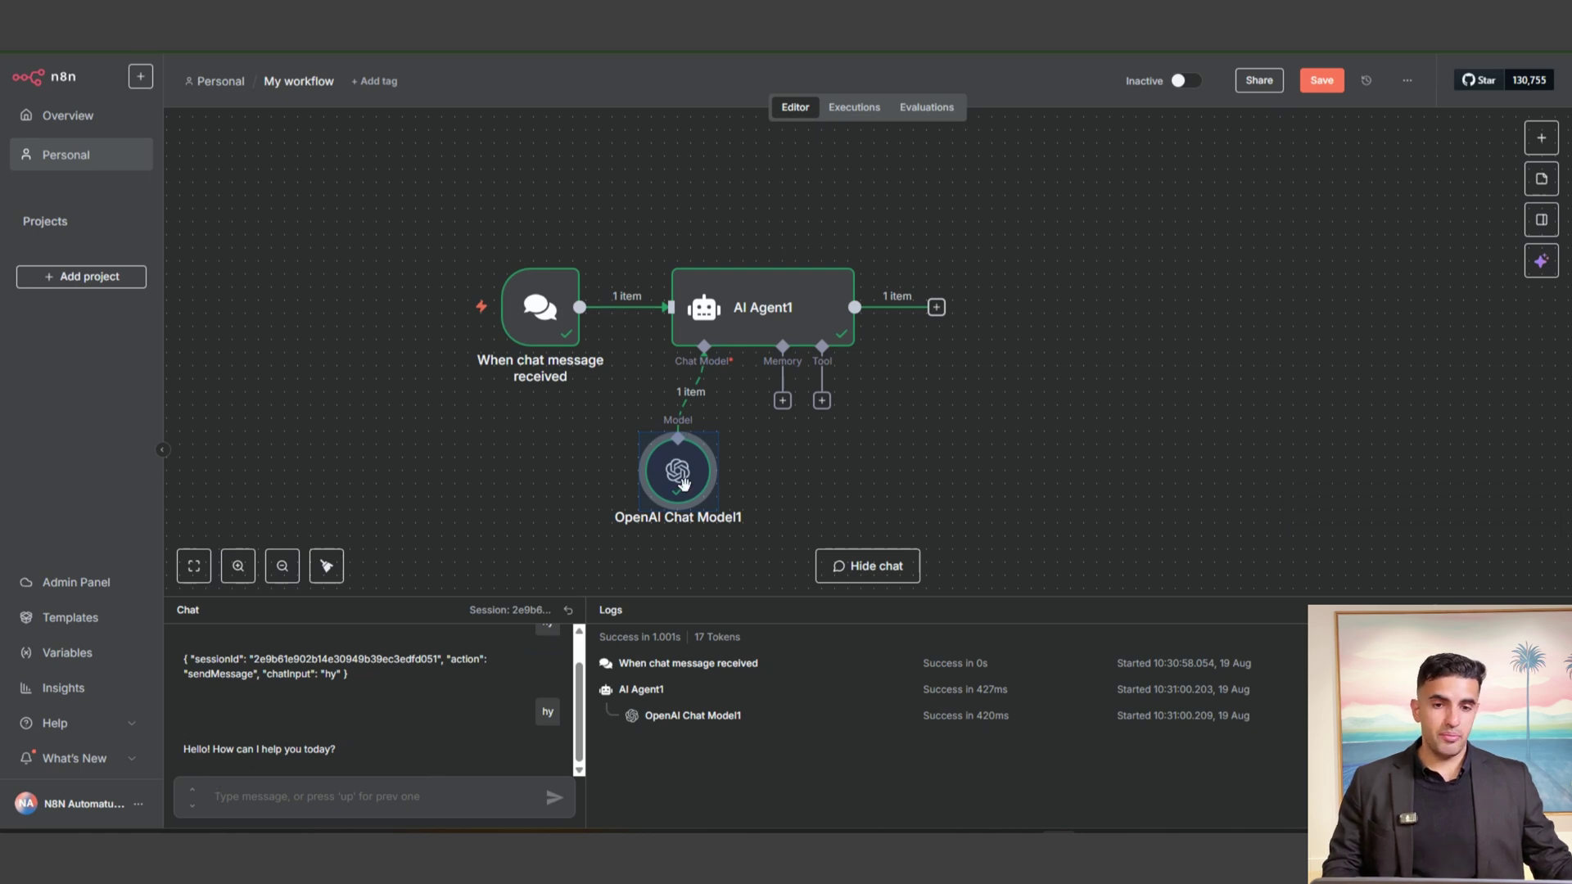
# - Shift the OpenAI Chat Model node left and attach a Simple Memory node with default settings to the AI Agent
pyautogui.moveTo(680, 472); pyautogui.dragTo(600, 470)
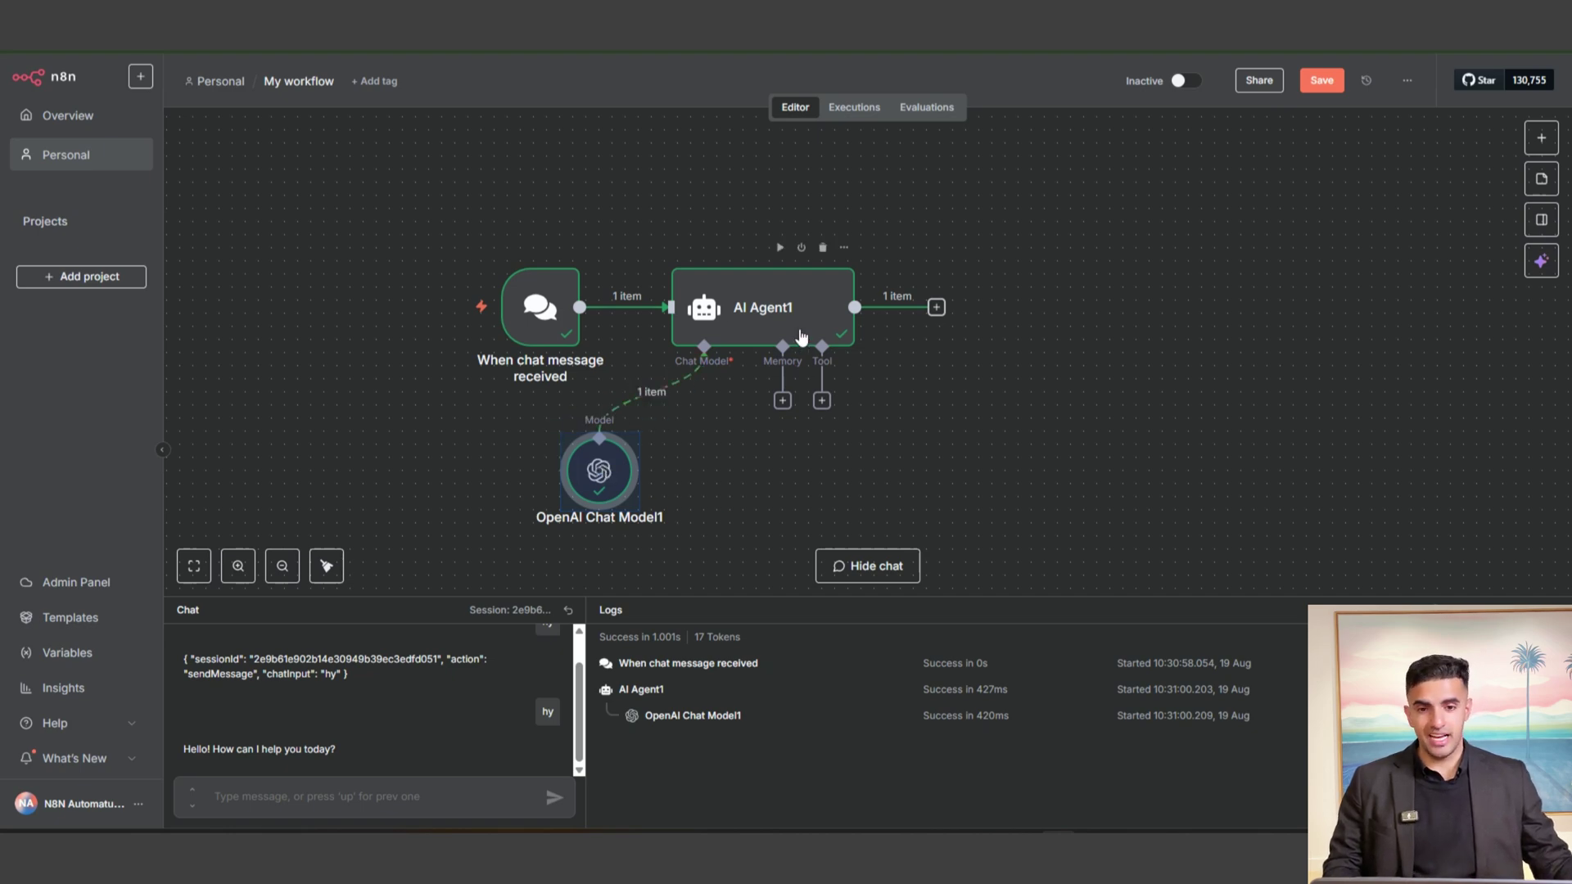
pyautogui.scroll(-2, 801, 336)
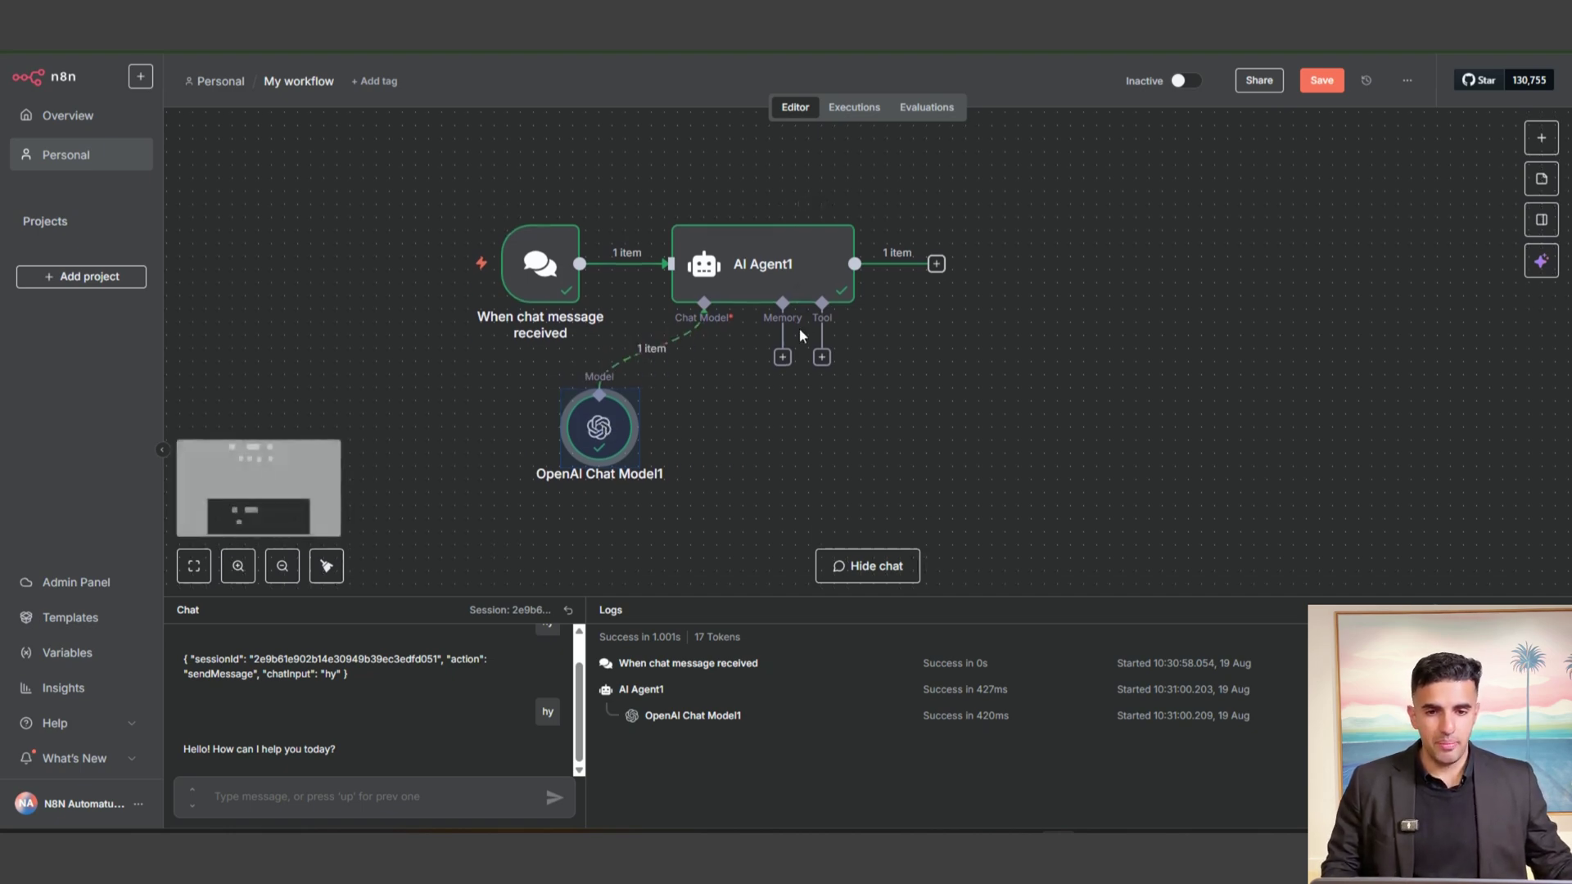
pyautogui.hscroll(-3, 801, 336)
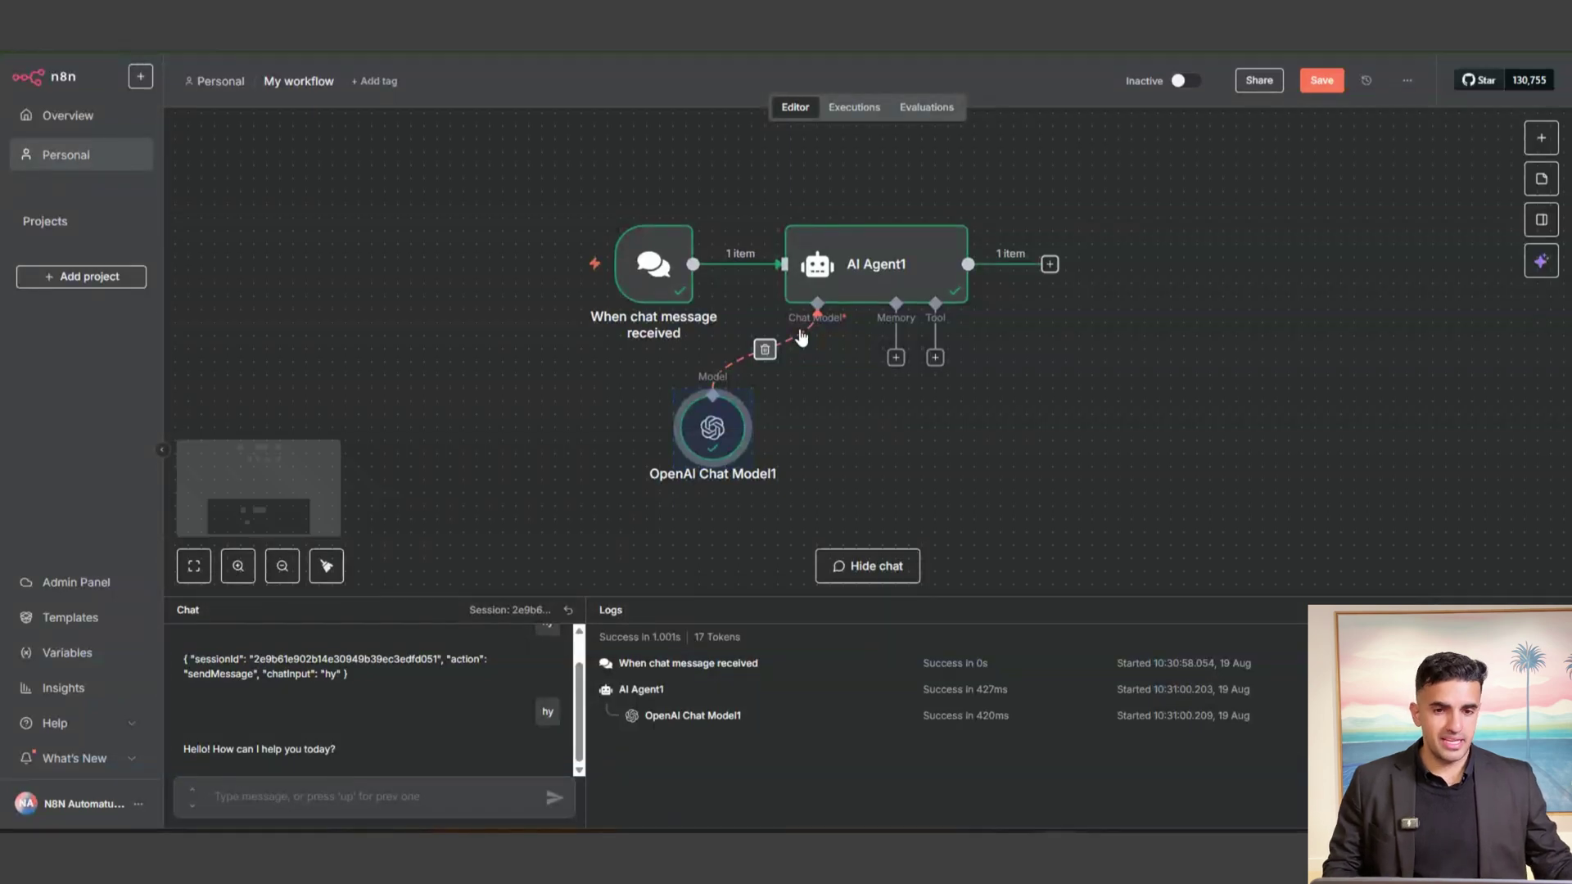
pyautogui.click(896, 358)
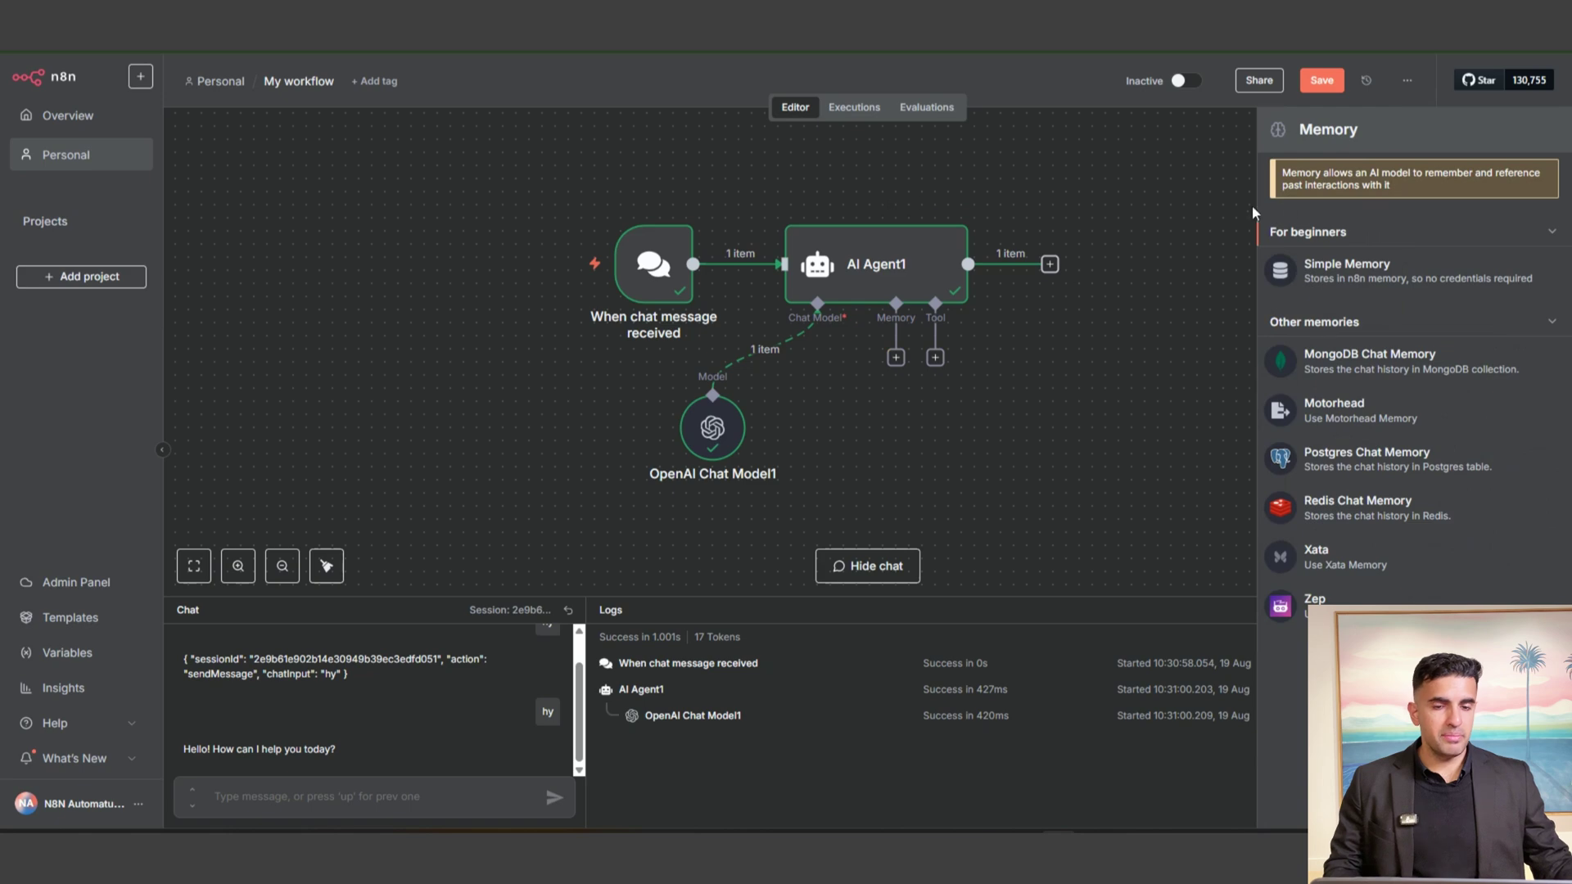
pyautogui.click(1376, 277)
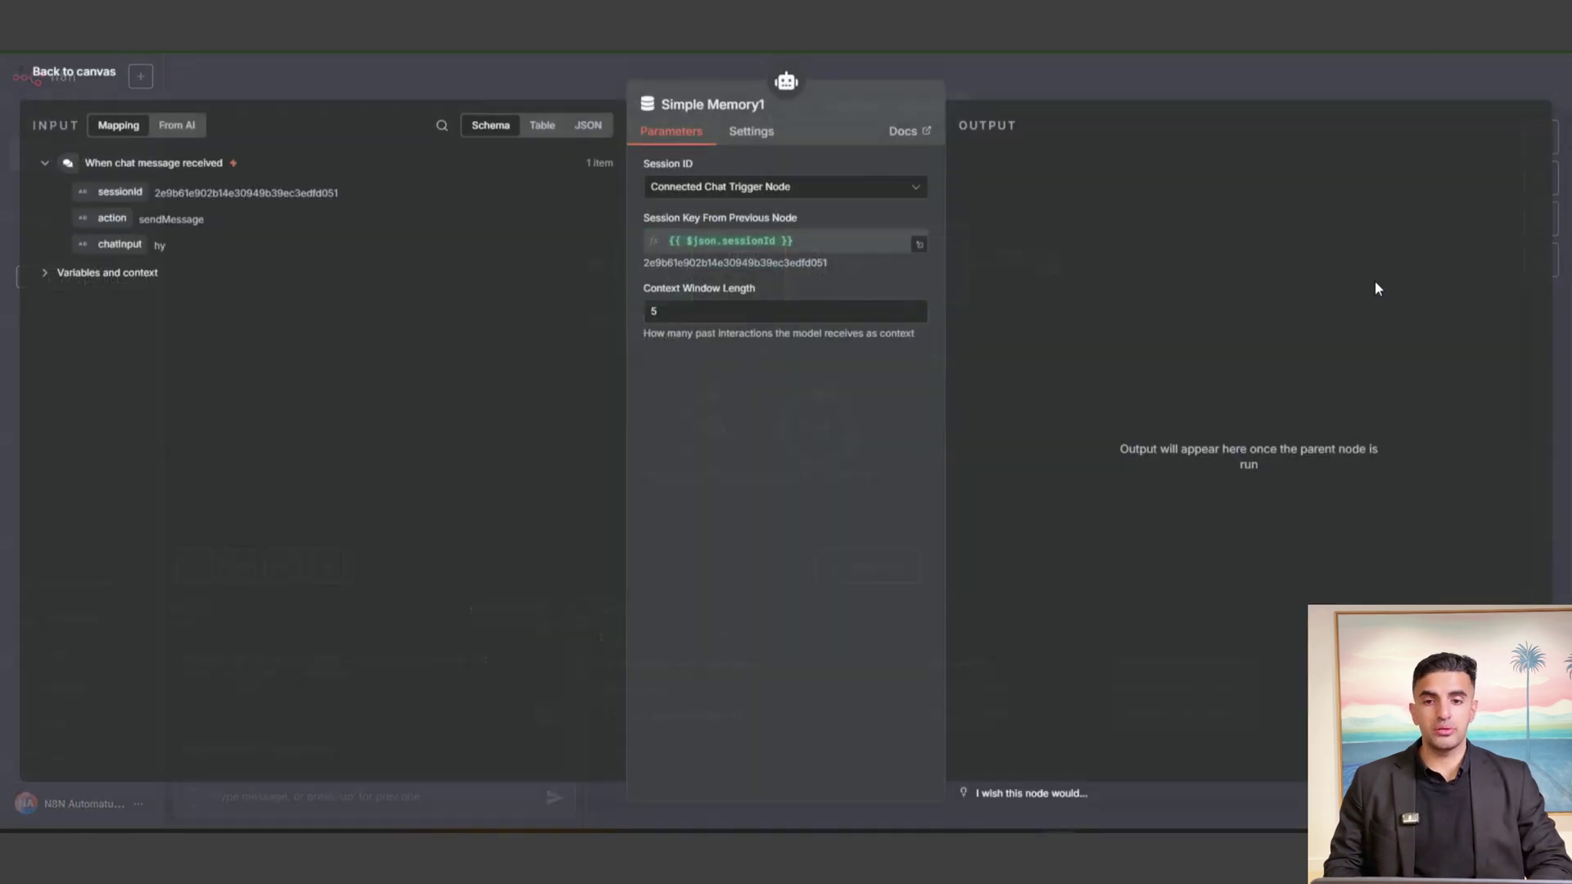
pyautogui.click(356, 56)
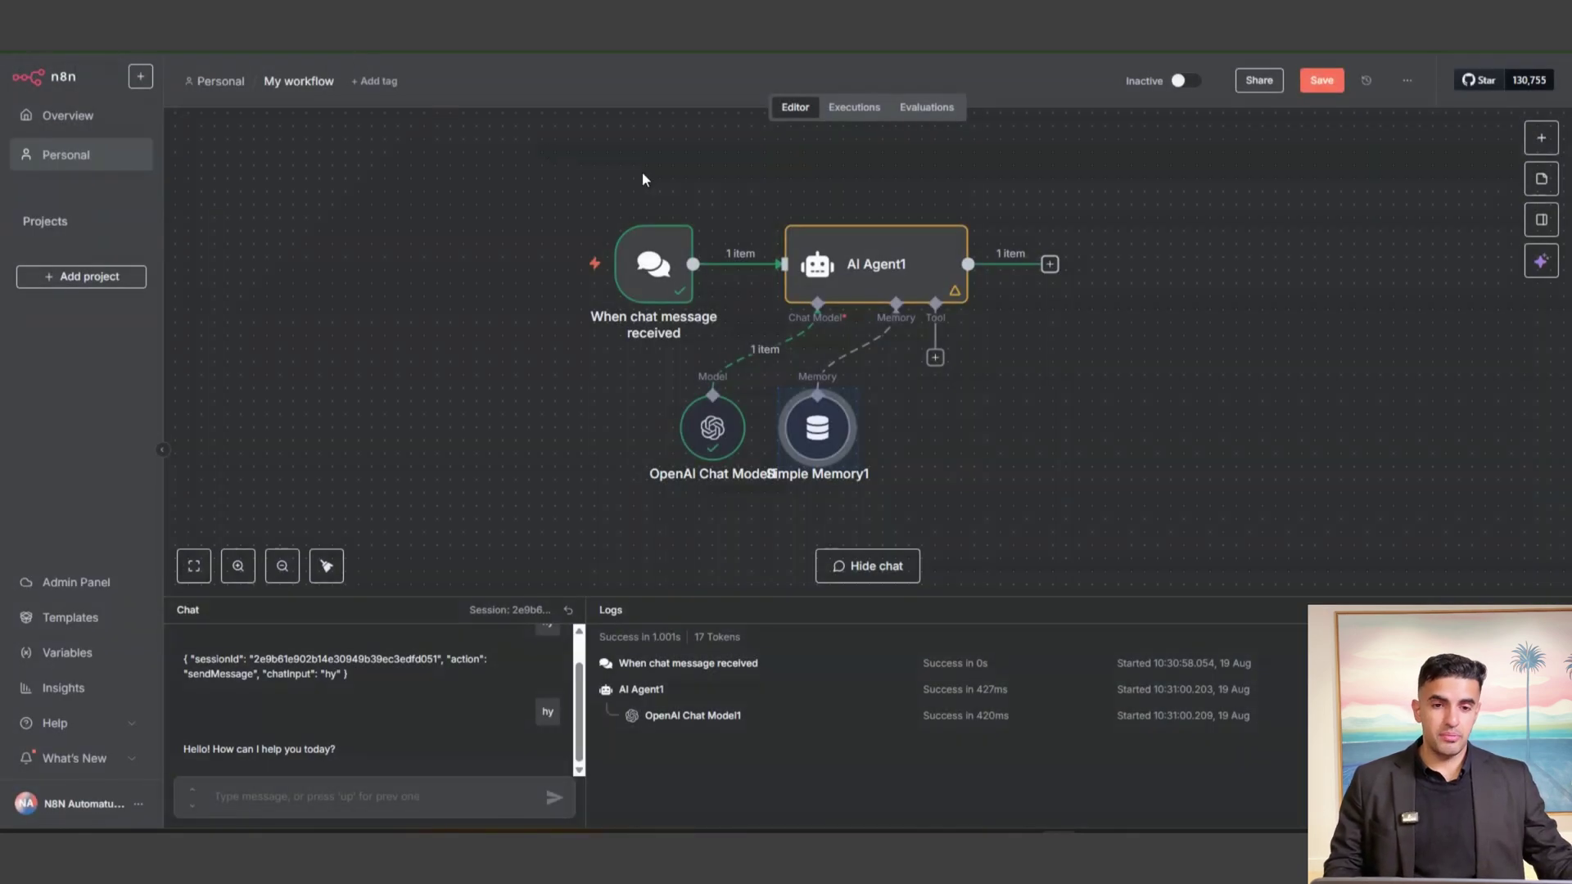
# - Review the AI Agent's prompt source and user message parameters, and return to the canvas
pyautogui.doubleClick(844, 253)
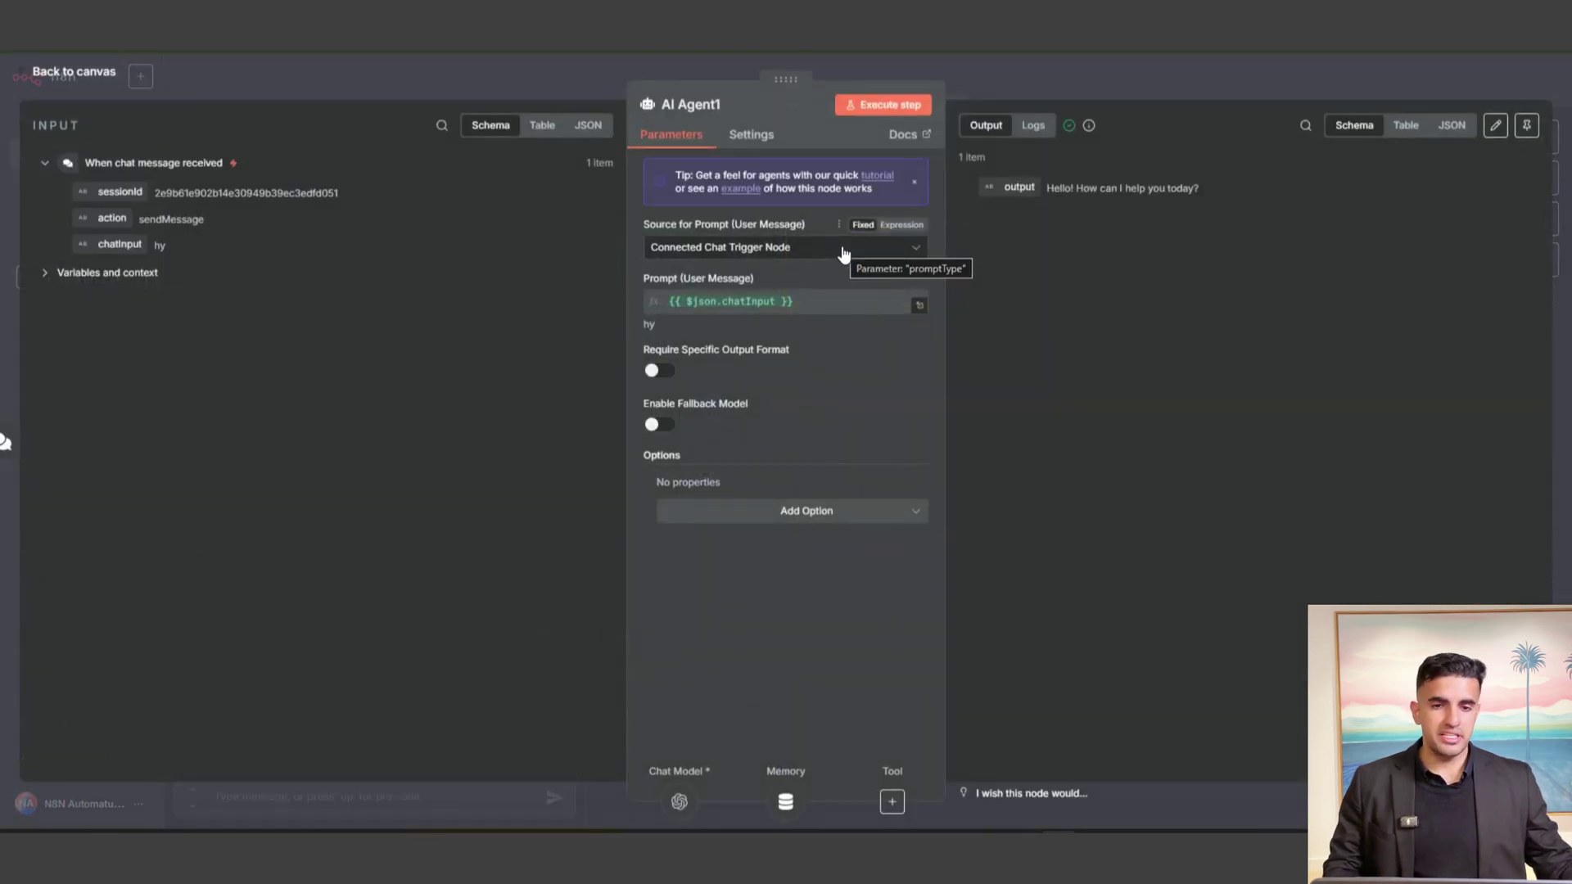
pyautogui.click(325, 75)
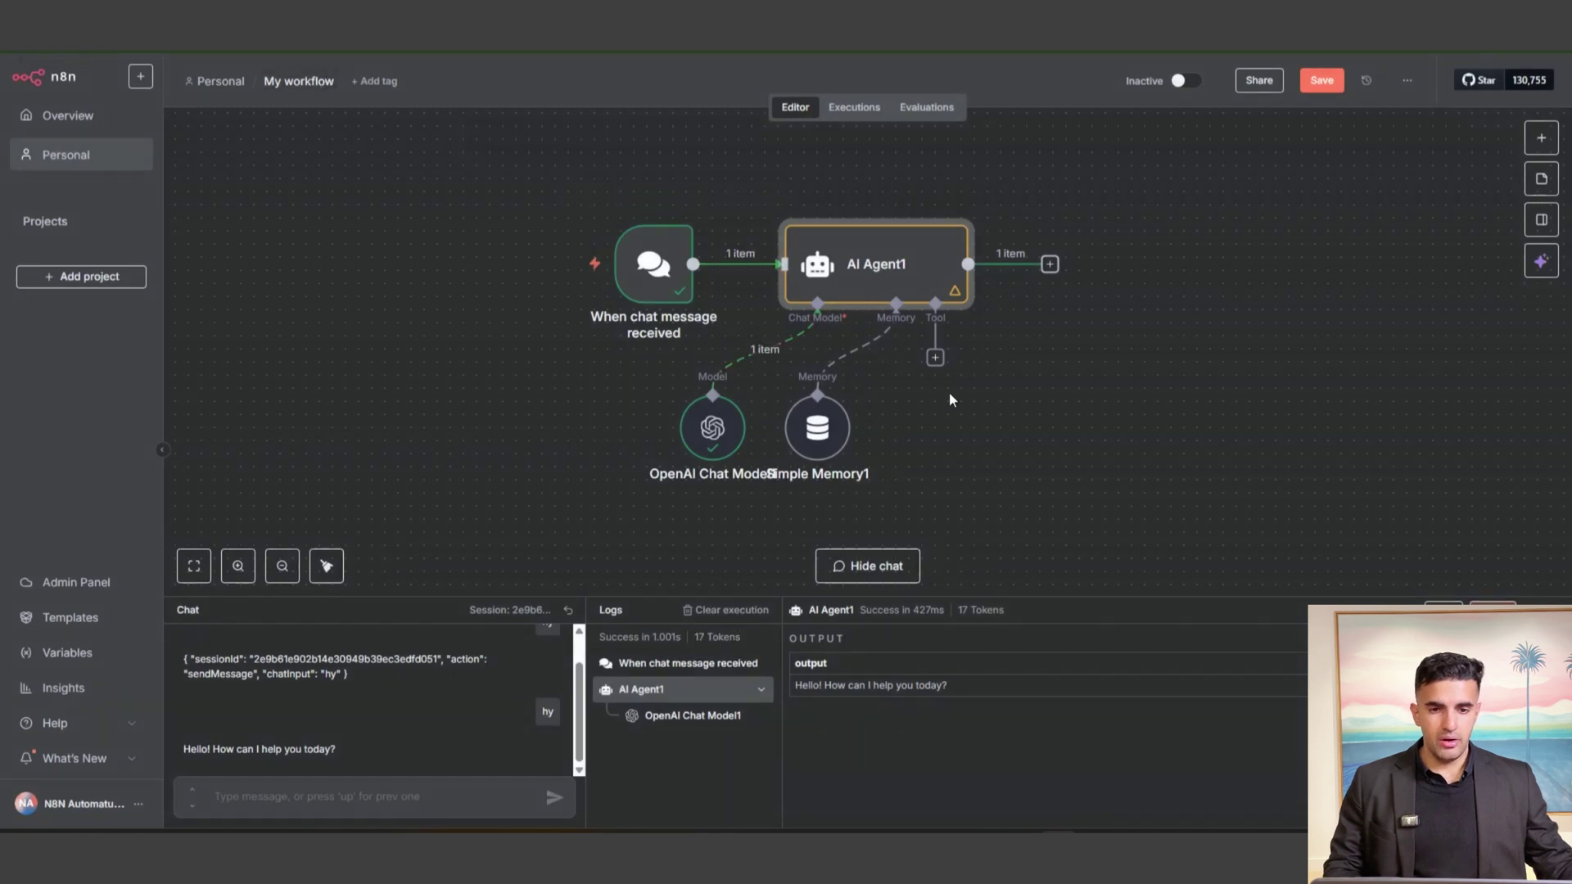
# - Review the Simple Memory node's session ID and context window parameters, and return to the canvas
pyautogui.doubleClick(817, 423)
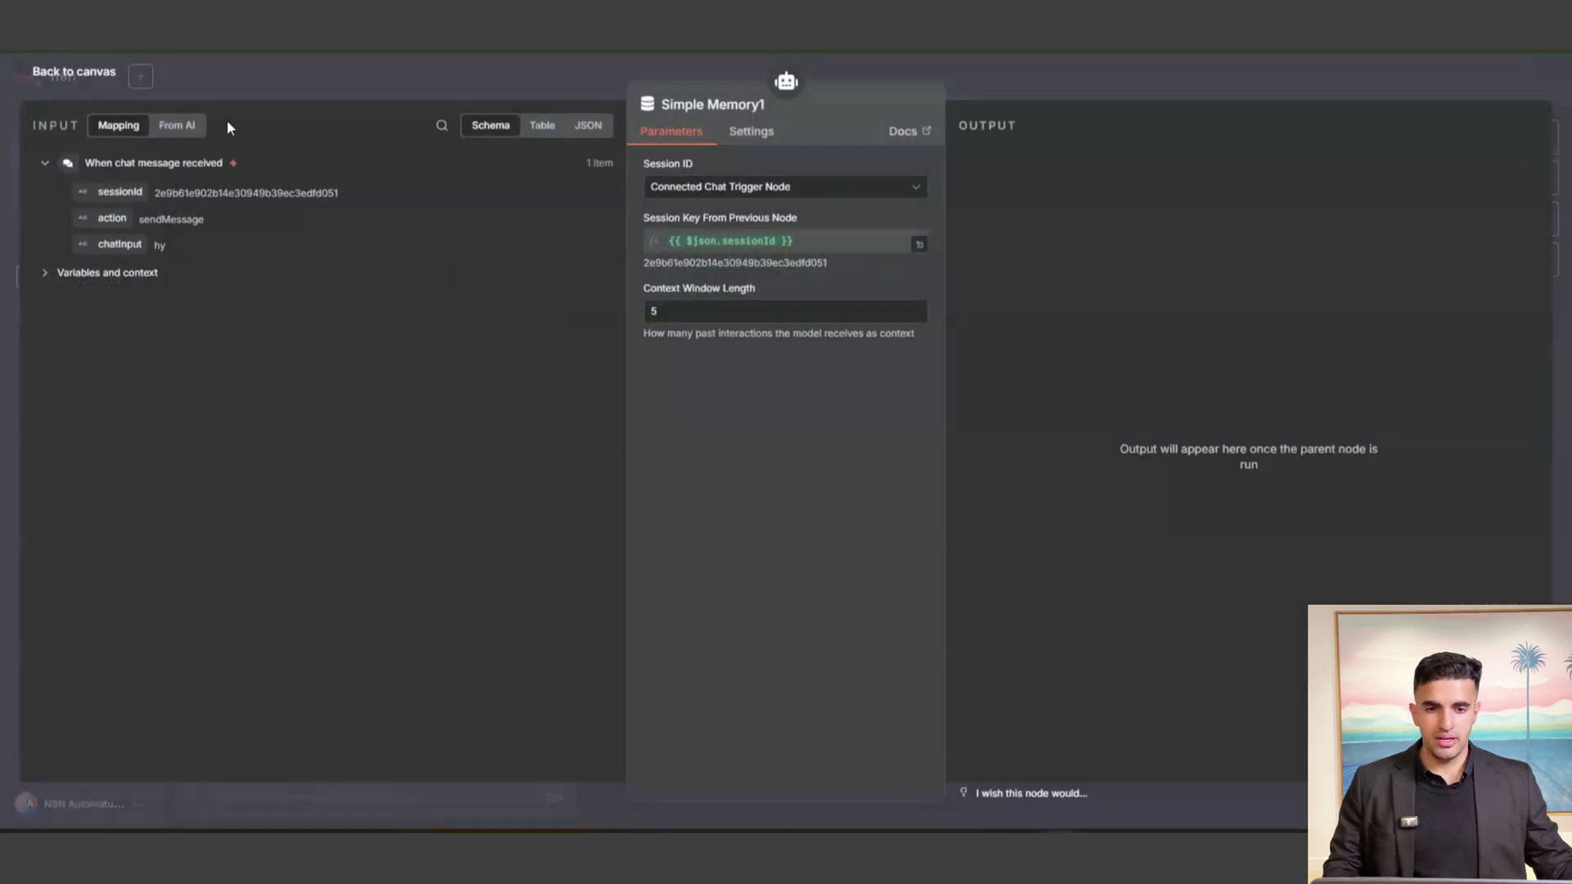
pyautogui.click(189, 54)
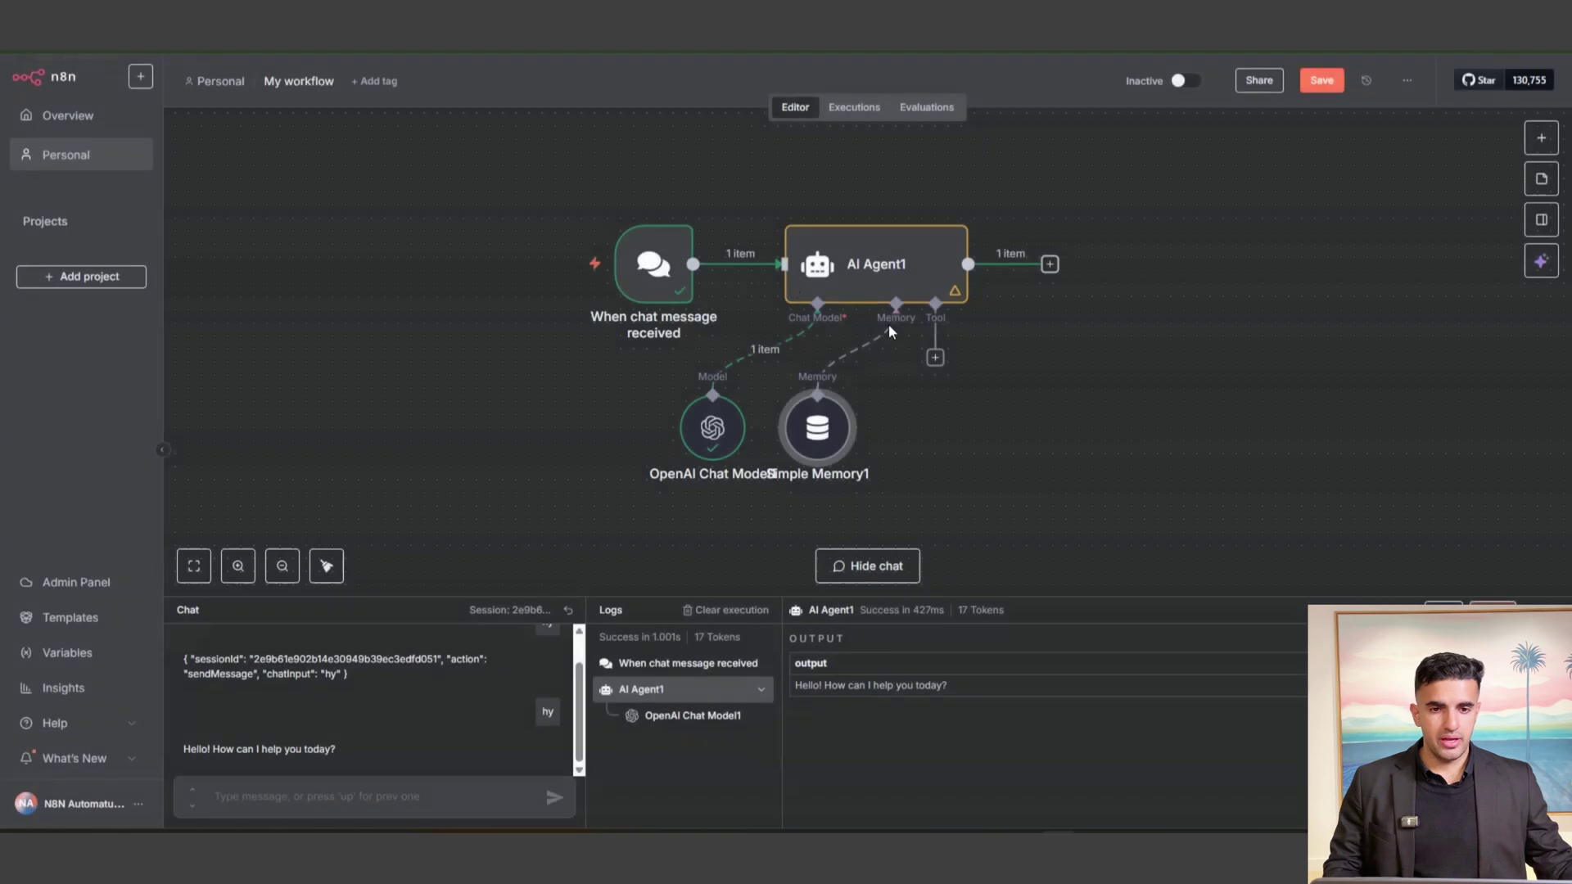
# - Attach a Google Sheets Tool to the AI Agent for reading the "Copy of YT - Tasks" spreadsheet
pyautogui.click(935, 358)
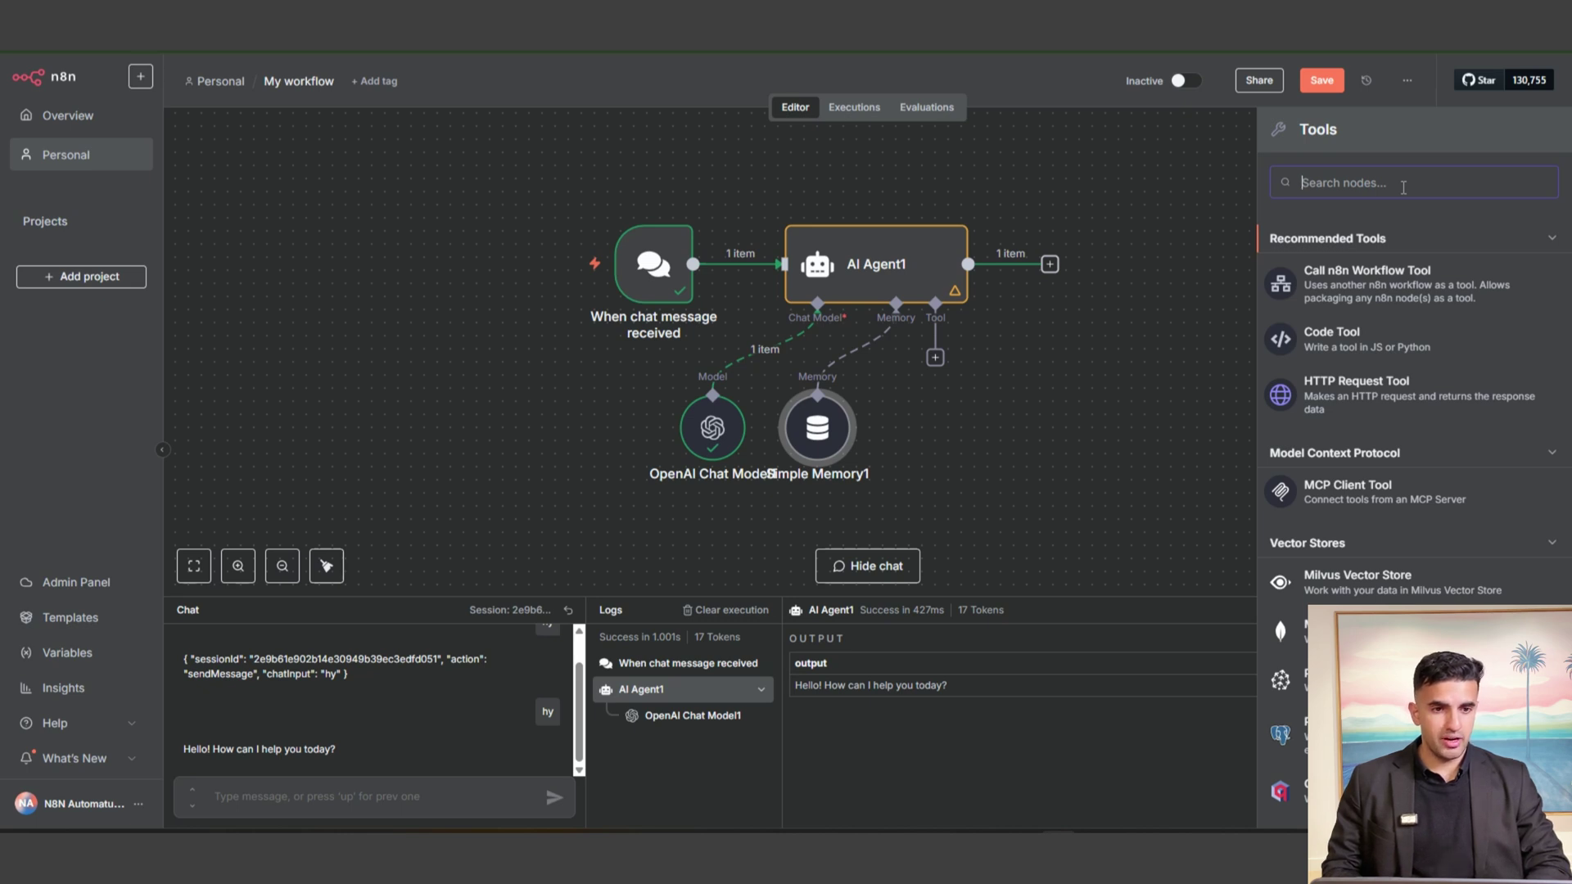
pyautogui.write('googl')
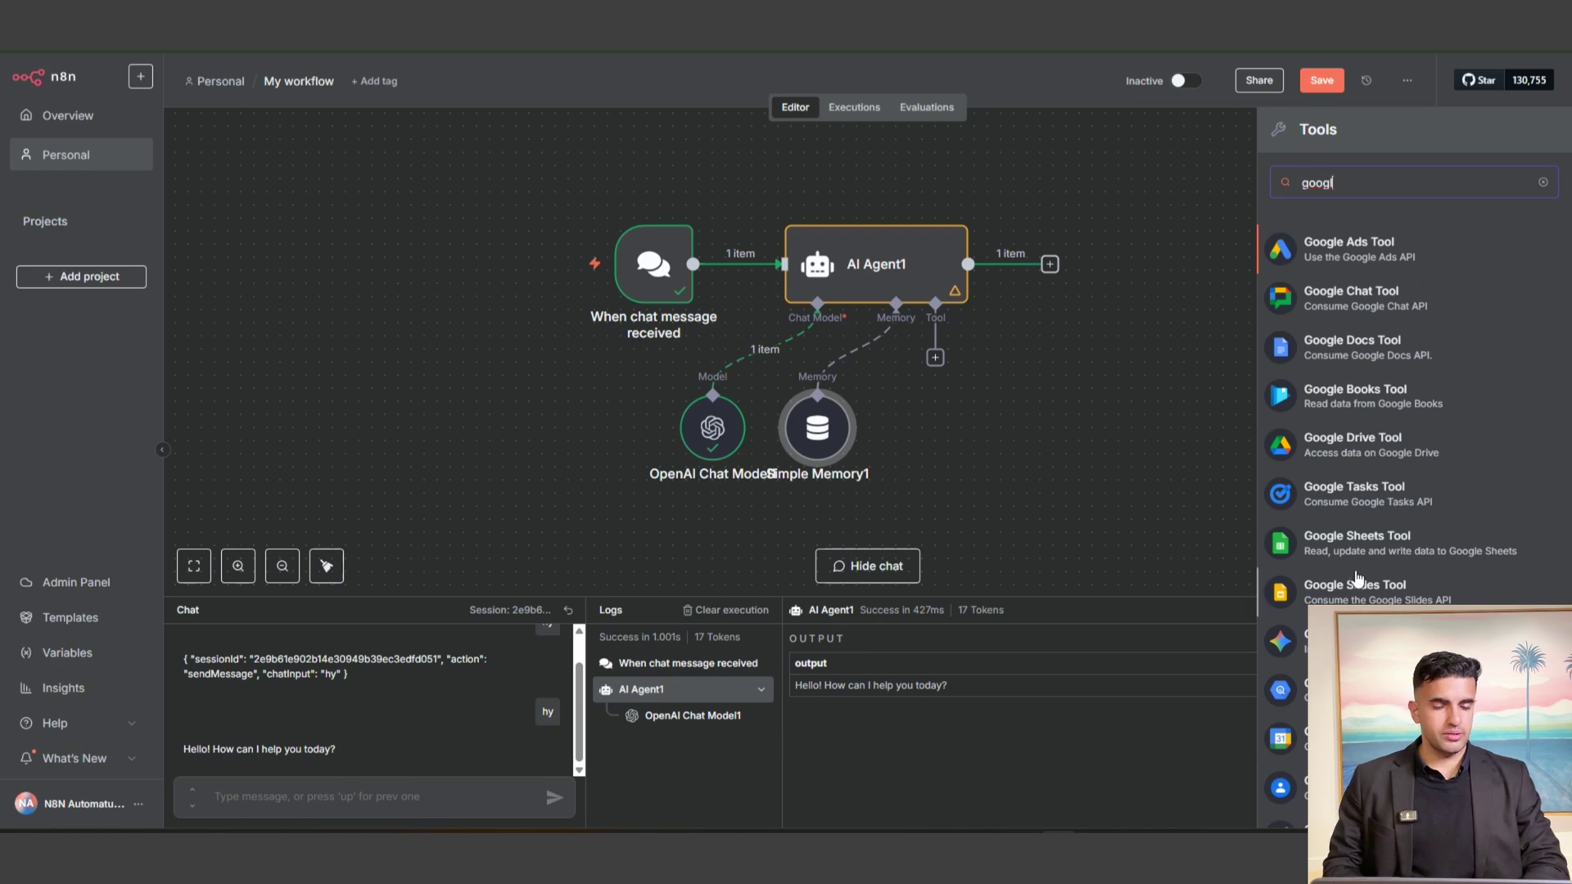
pyautogui.click(1357, 555)
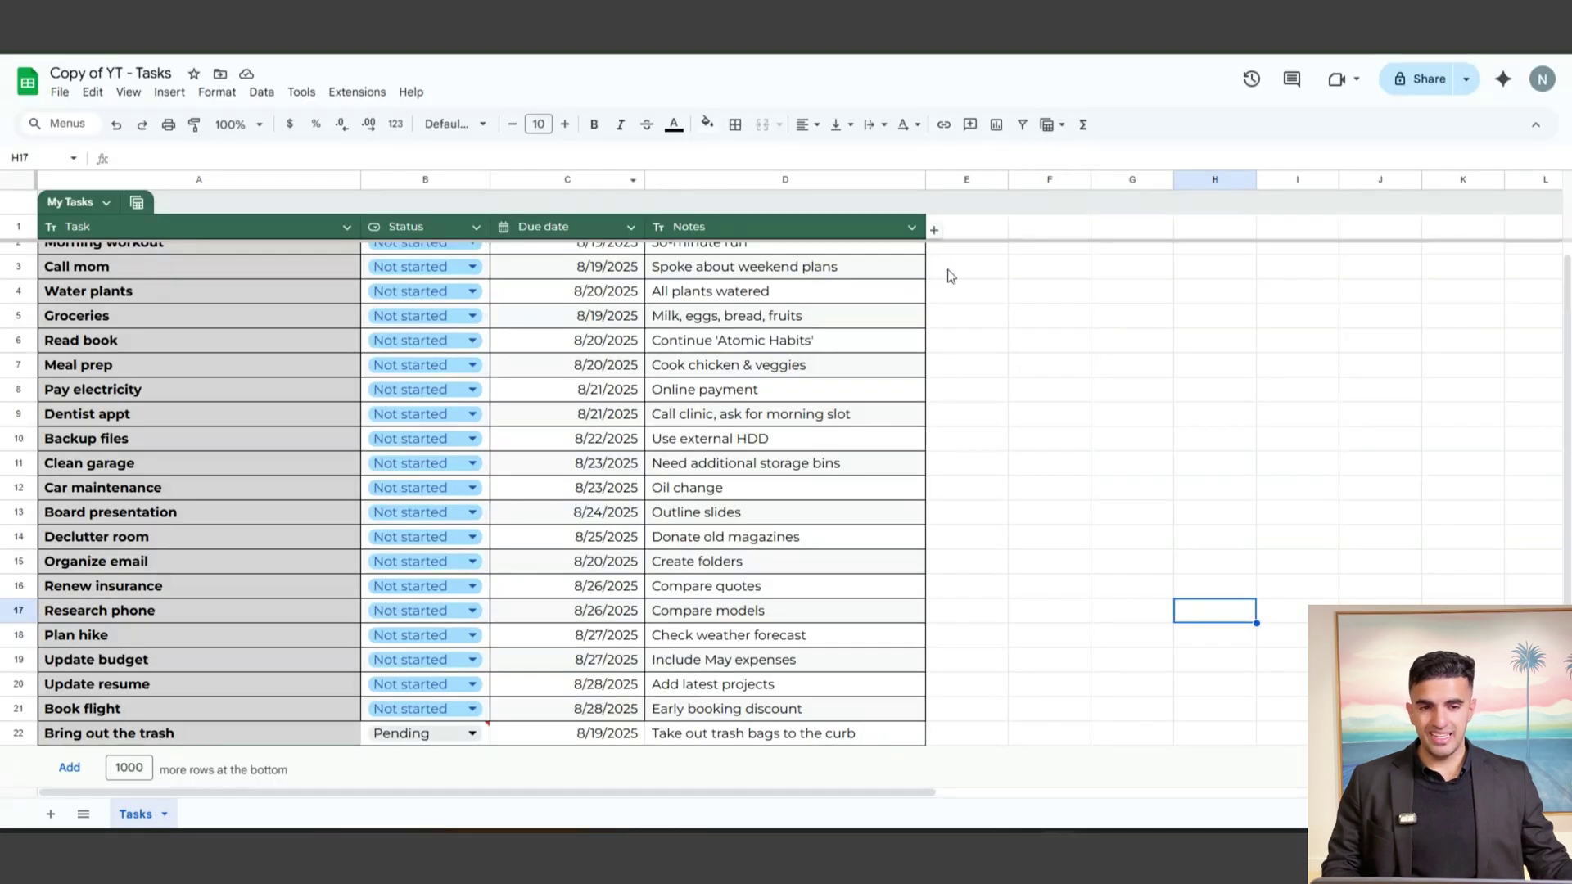
pyautogui.click(1198, 261)
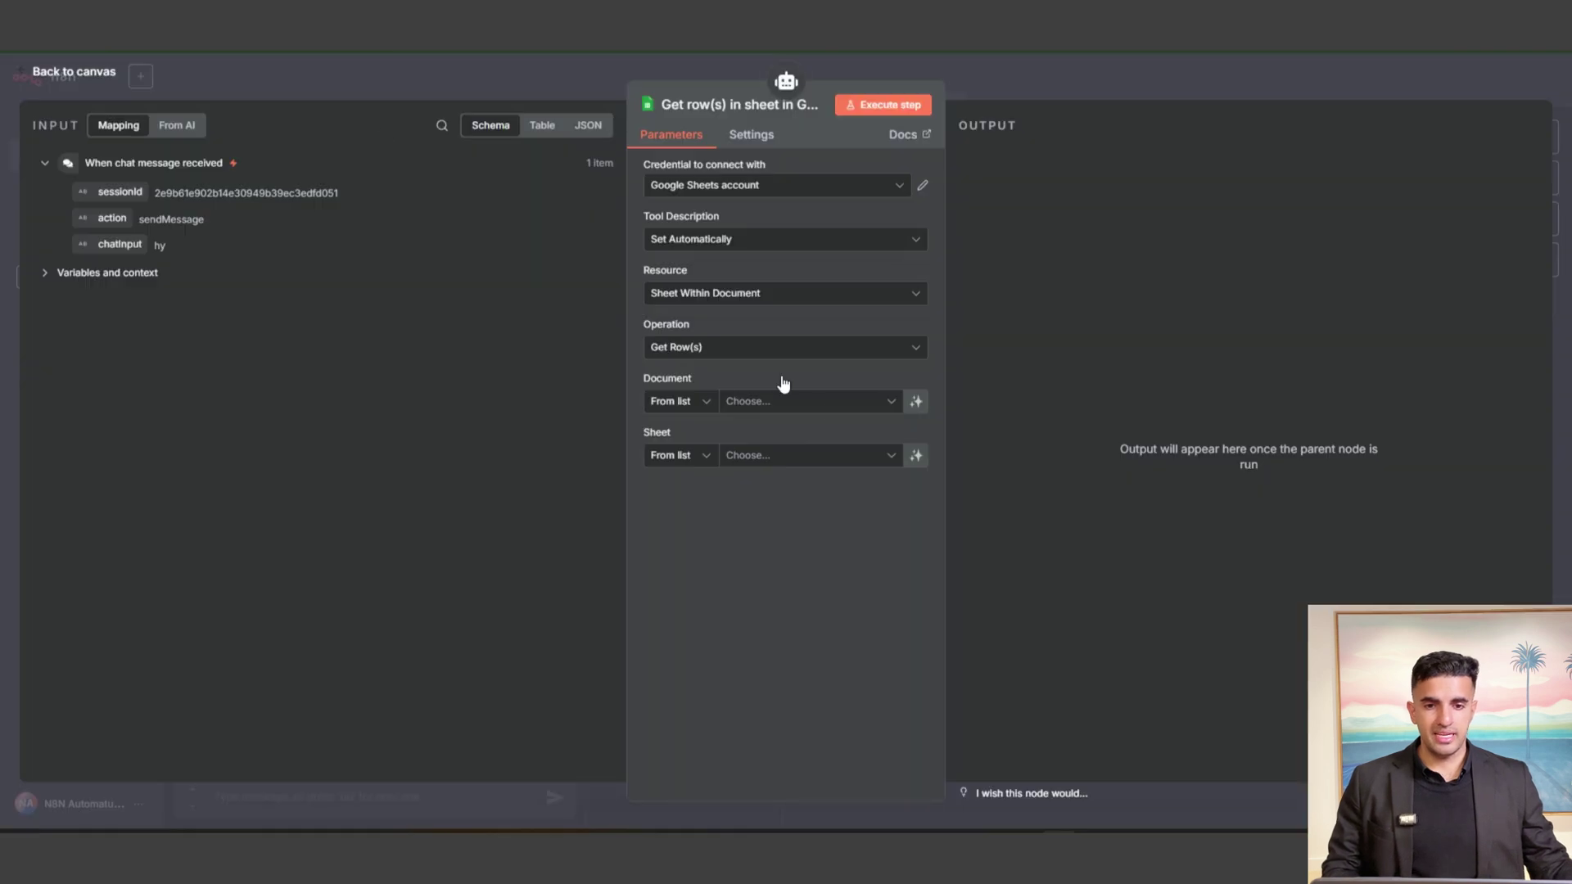
# - Point the Get Row(s) tool to the tasks spreadsheet by URL, choose the Tasks sheet, and return to the canvas
pyautogui.click(702, 402)
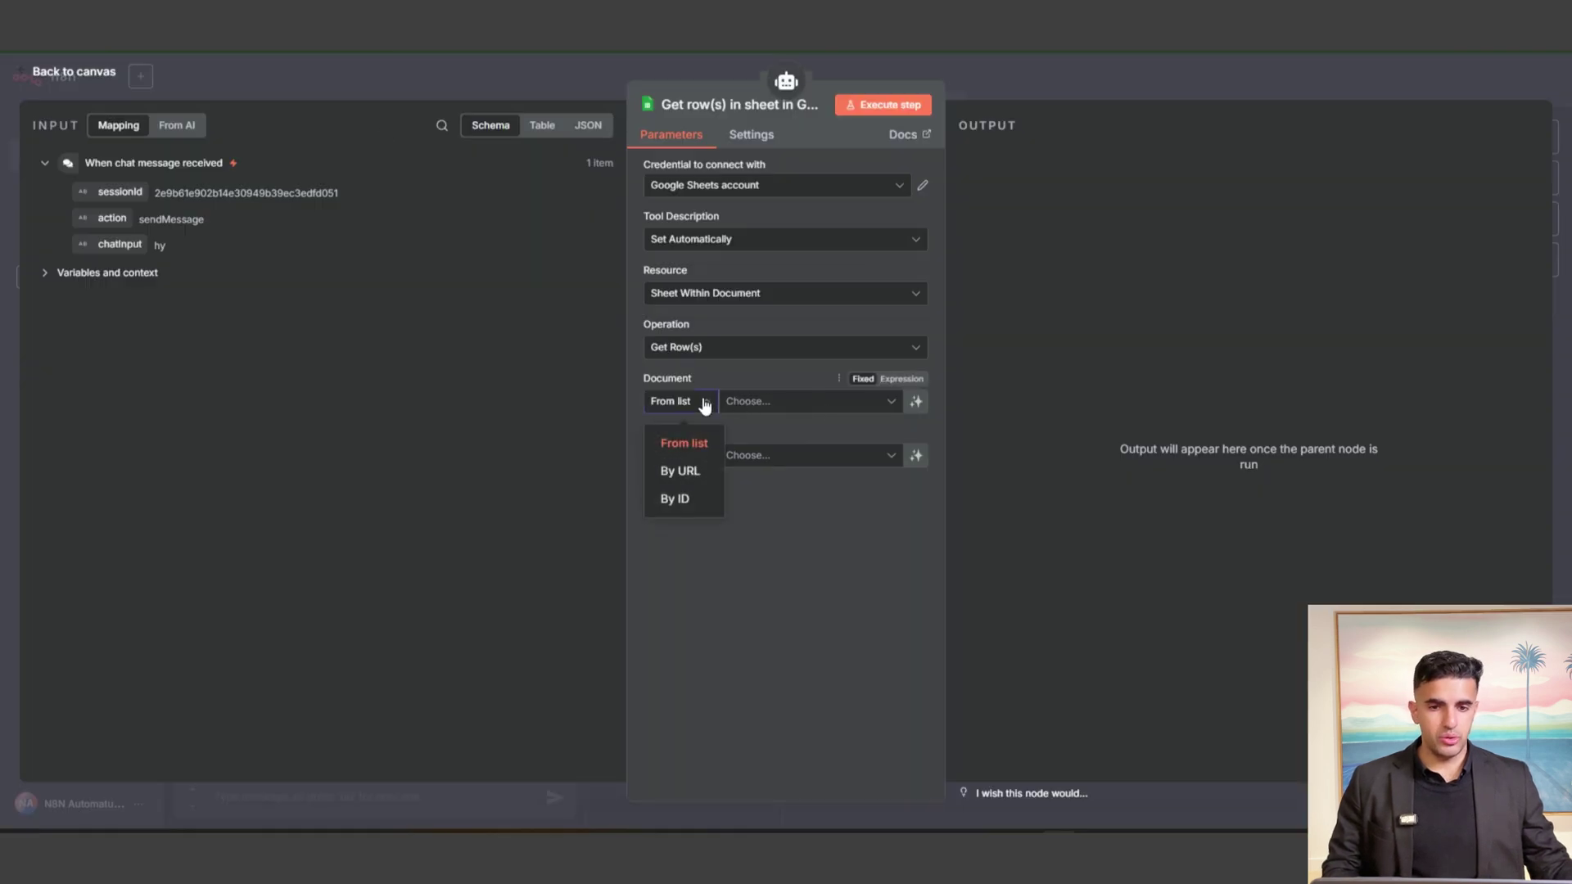
pyautogui.click(688, 479)
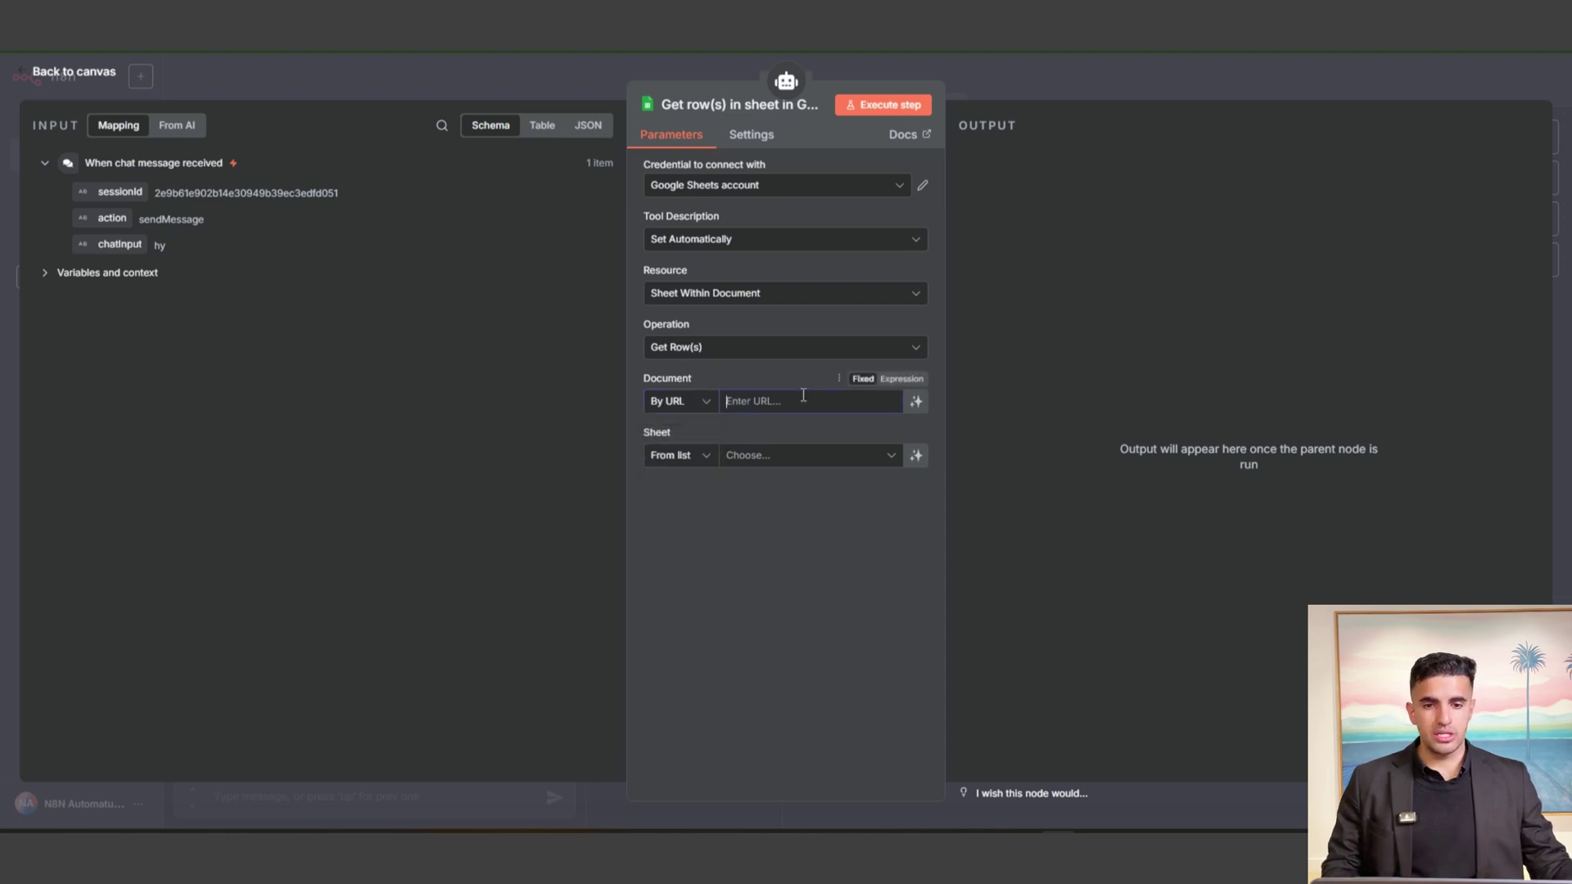
pyautogui.hotkey('ctrl', 'v')
pyautogui.click(1127, 323)
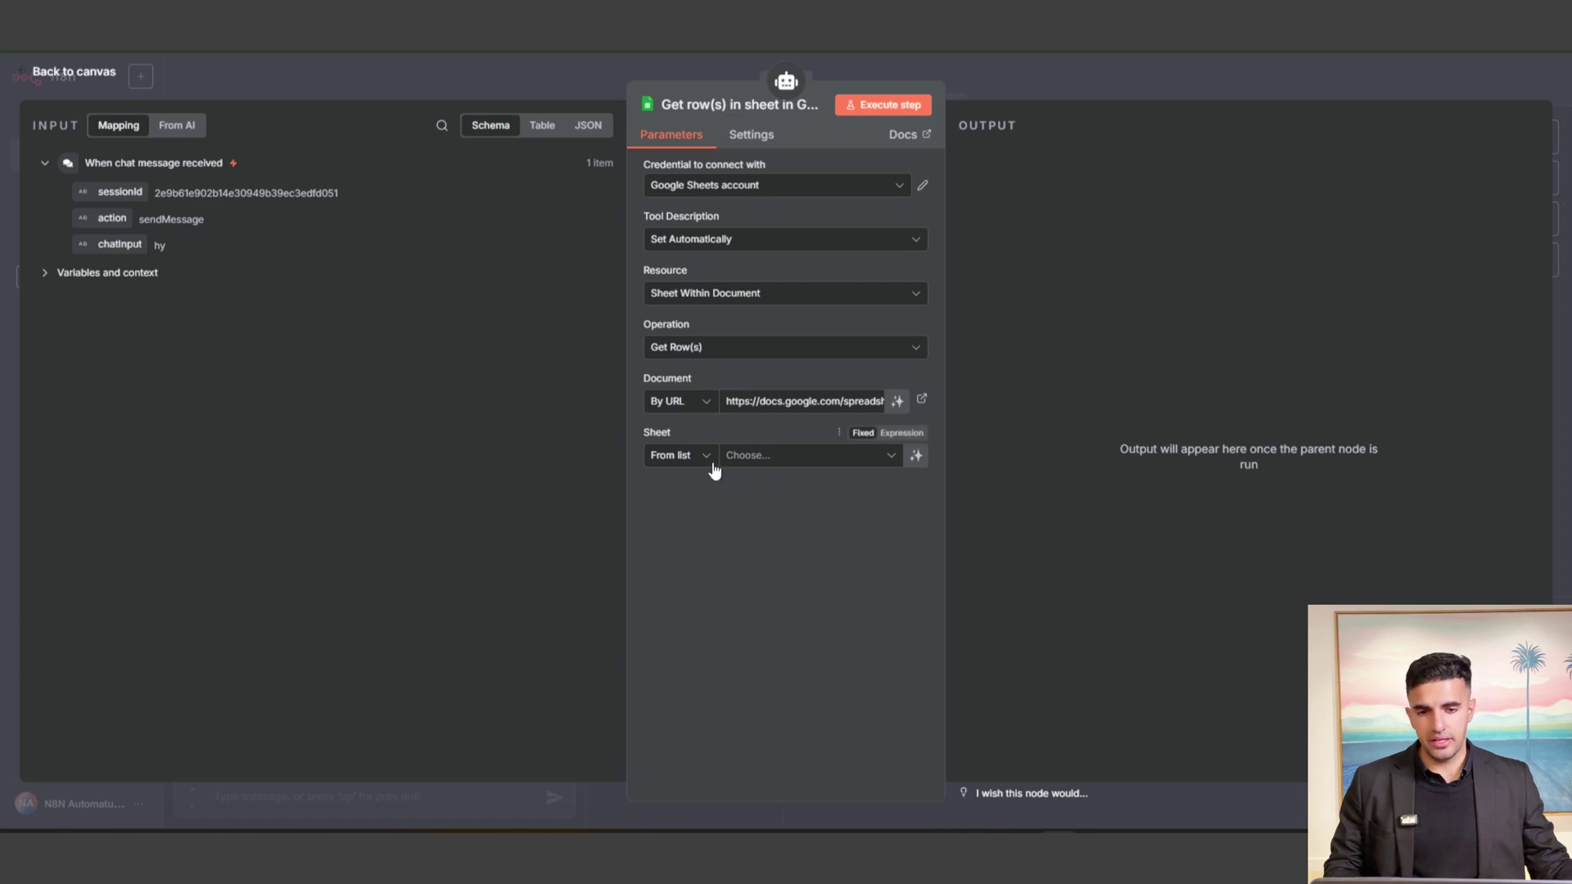
pyautogui.click(793, 456)
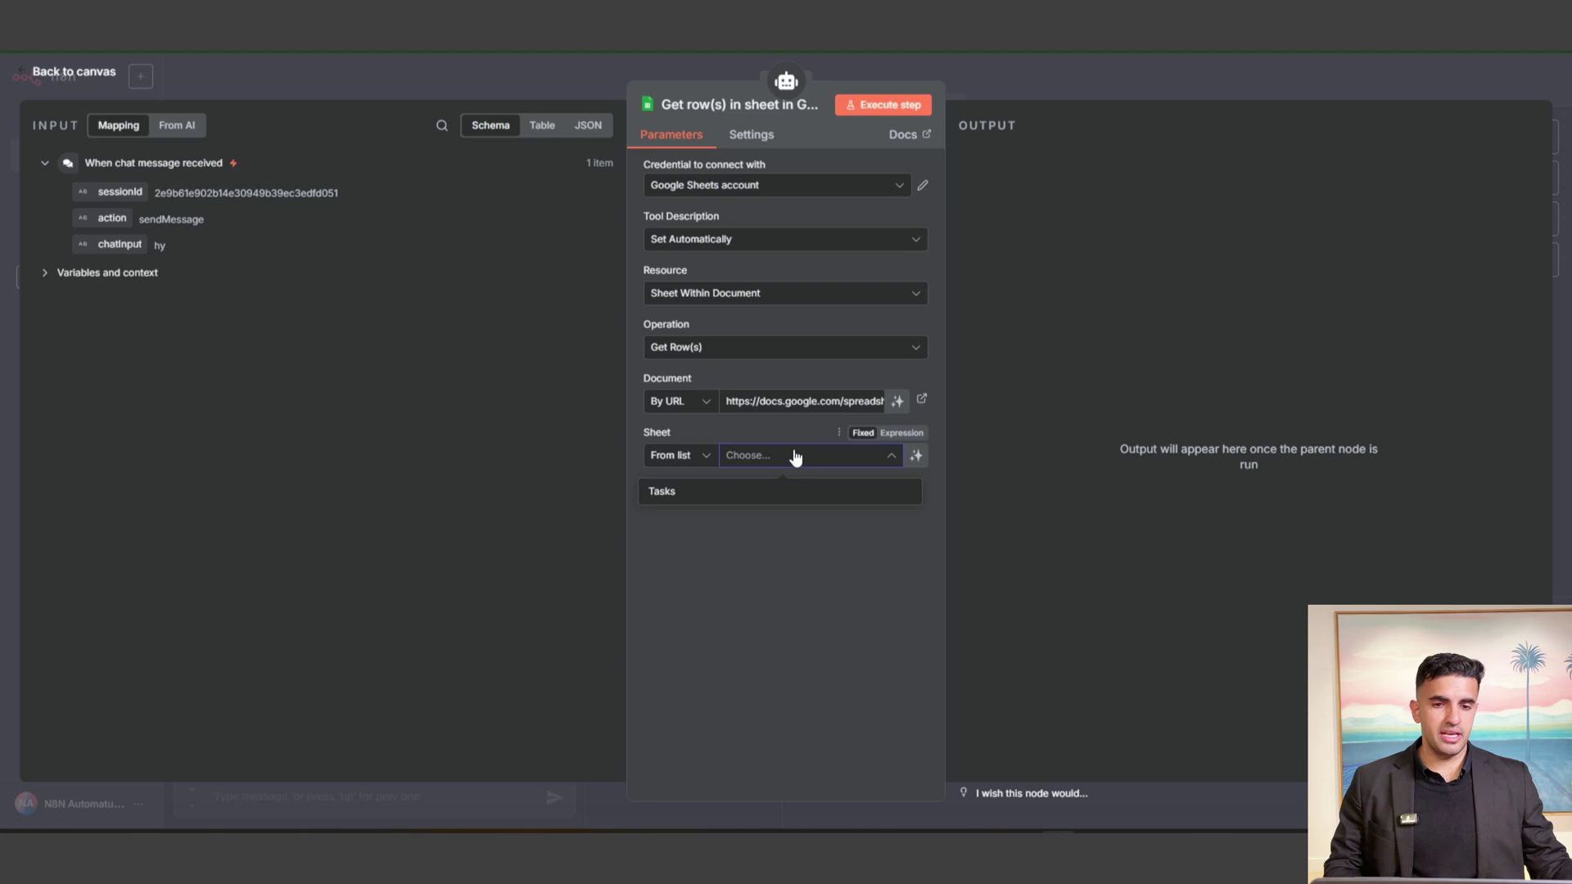
pyautogui.click(662, 493)
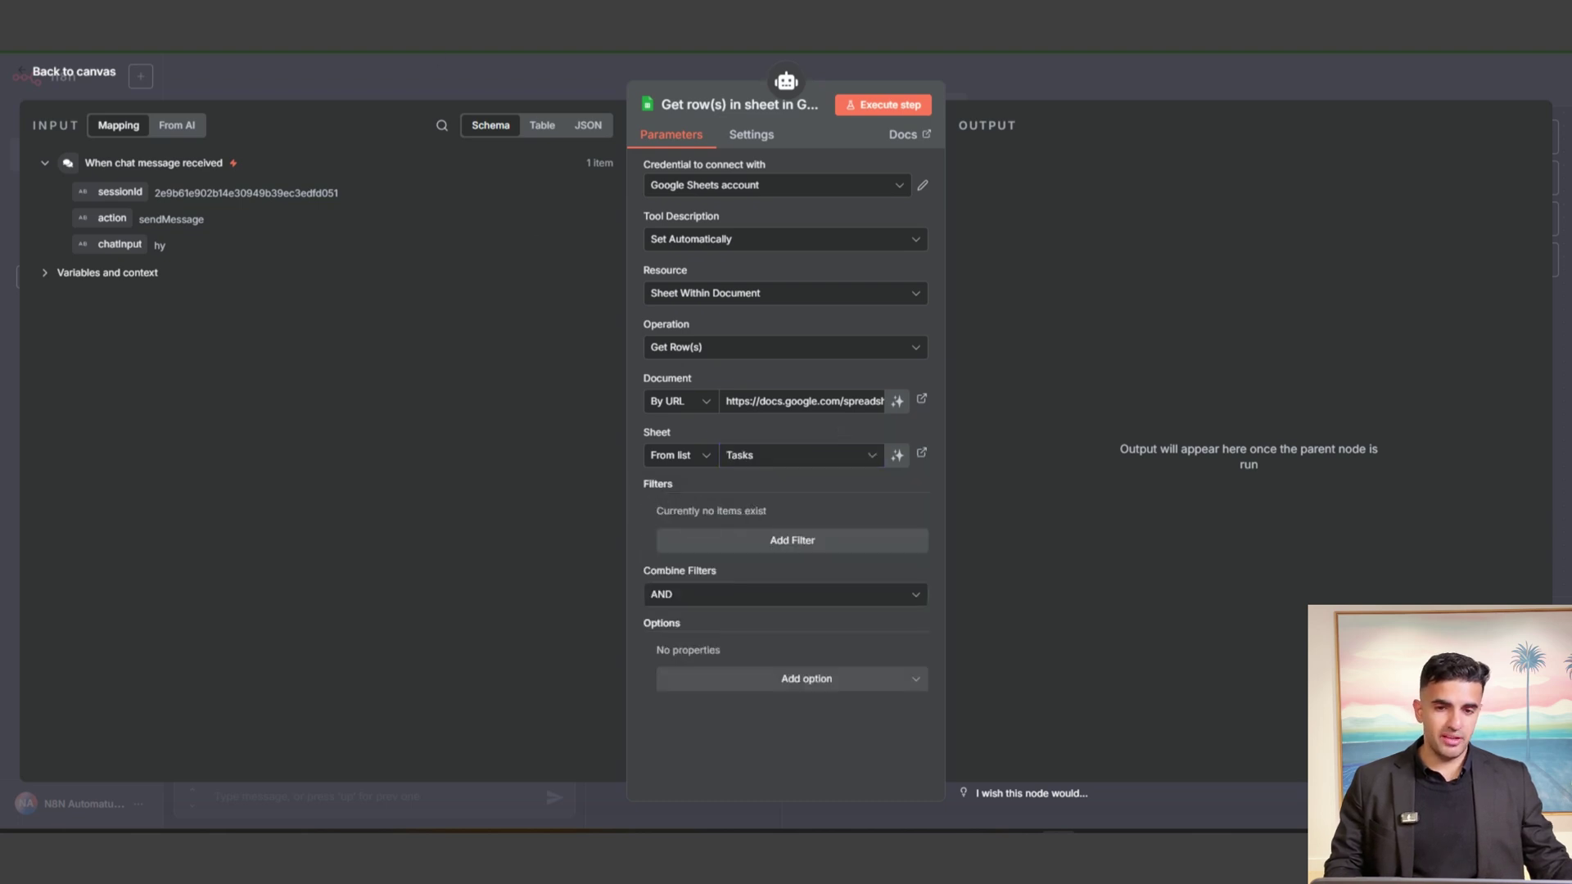
pyautogui.click(322, 79)
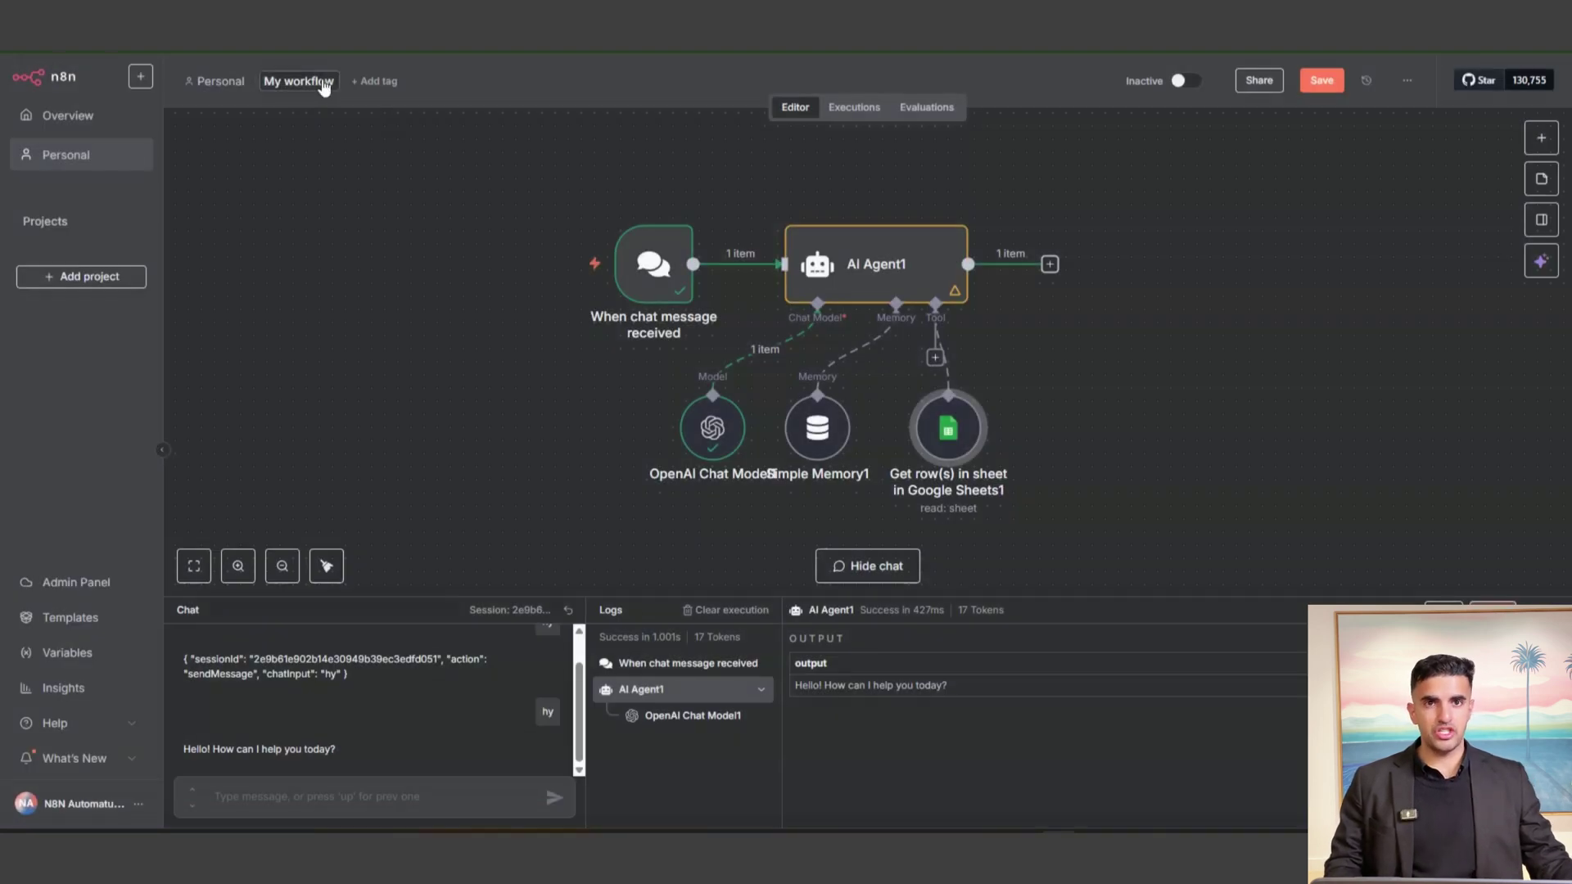
# - Save the workflow, test it with the chat message "what tasks are due today", and read the full reply
pyautogui.click(326, 812)
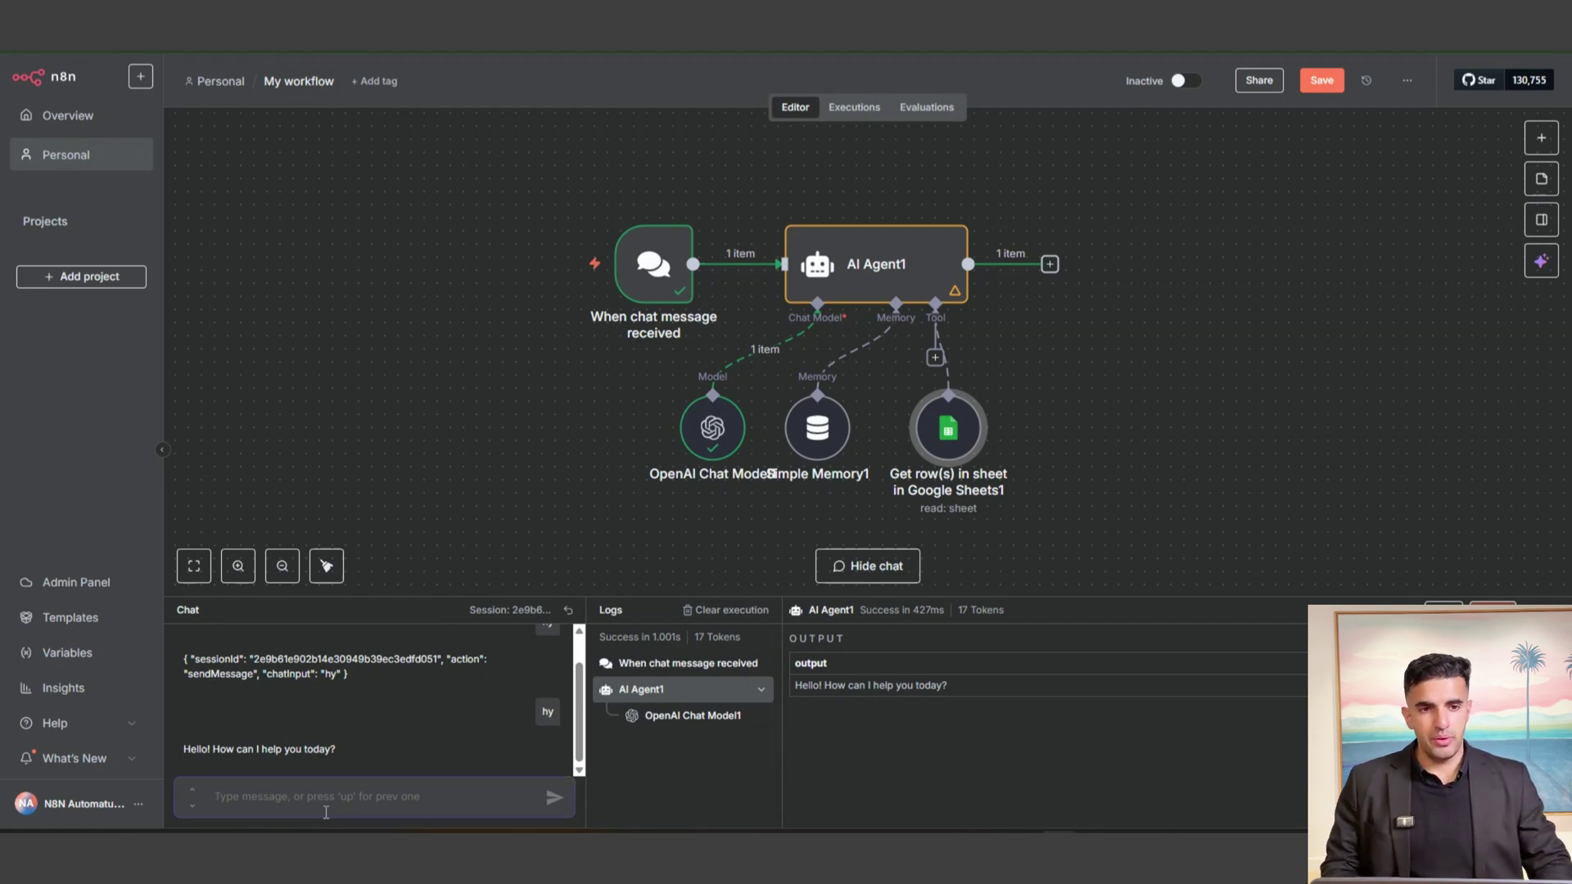
pyautogui.click(1325, 83)
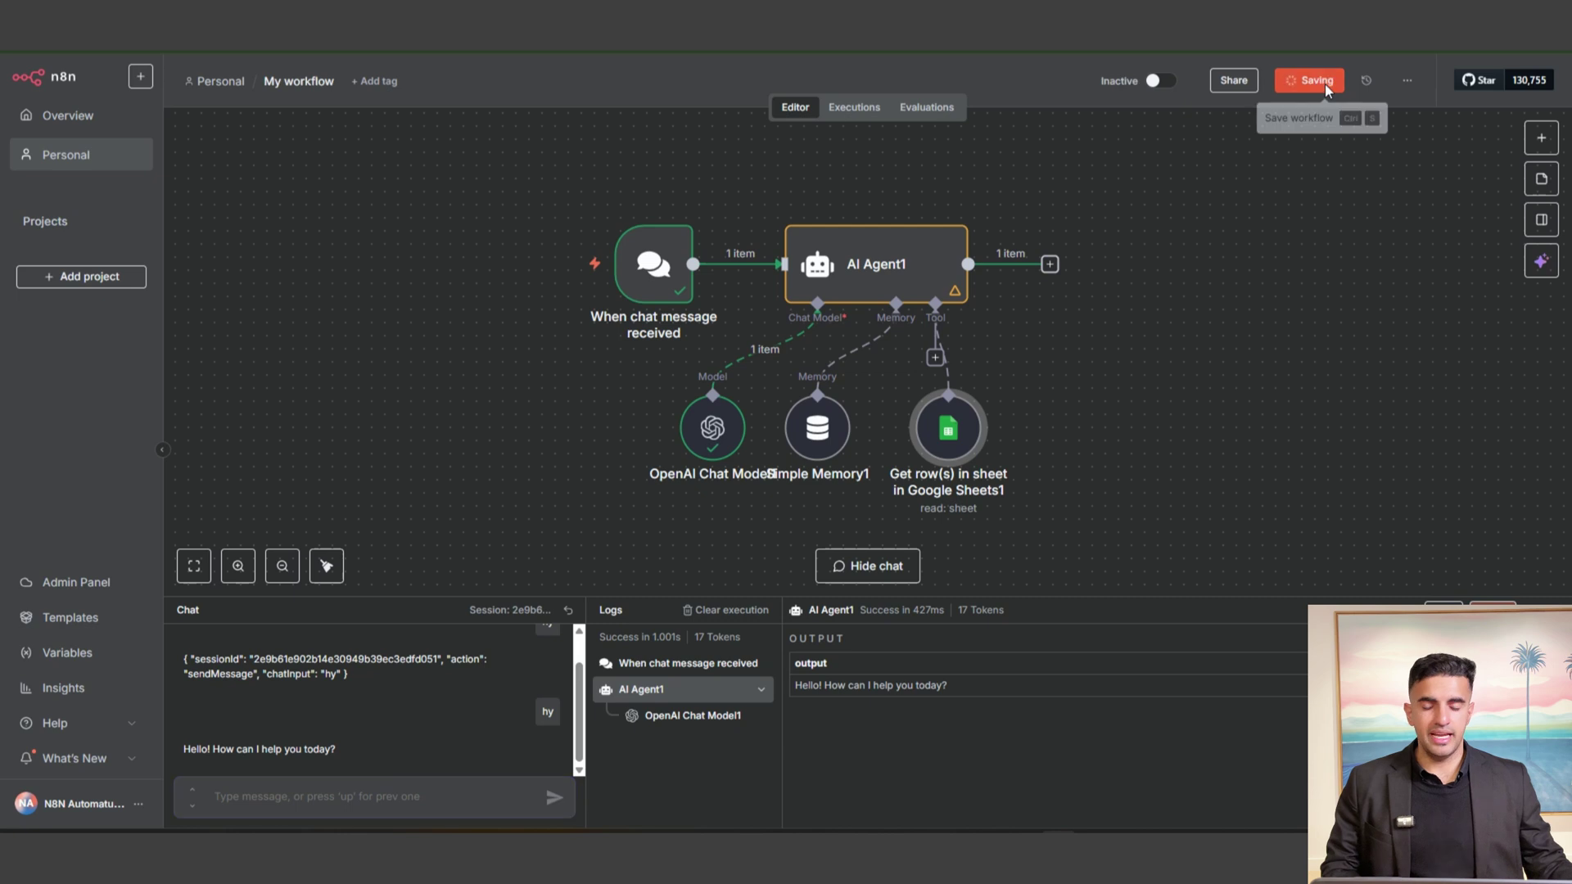
pyautogui.write('what tasks are due today')
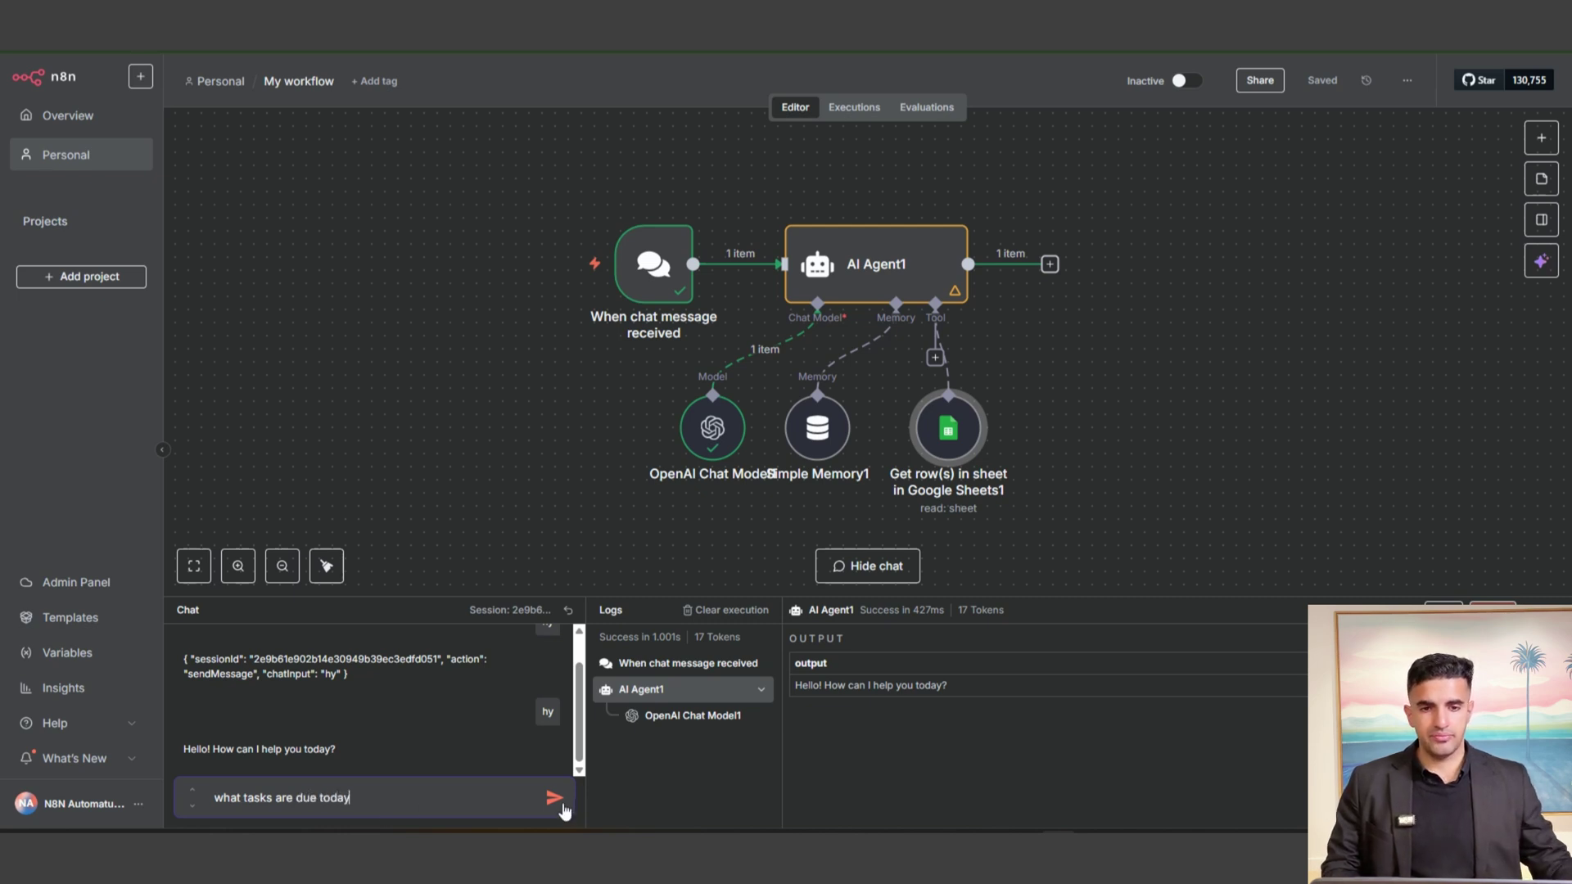
pyautogui.click(562, 807)
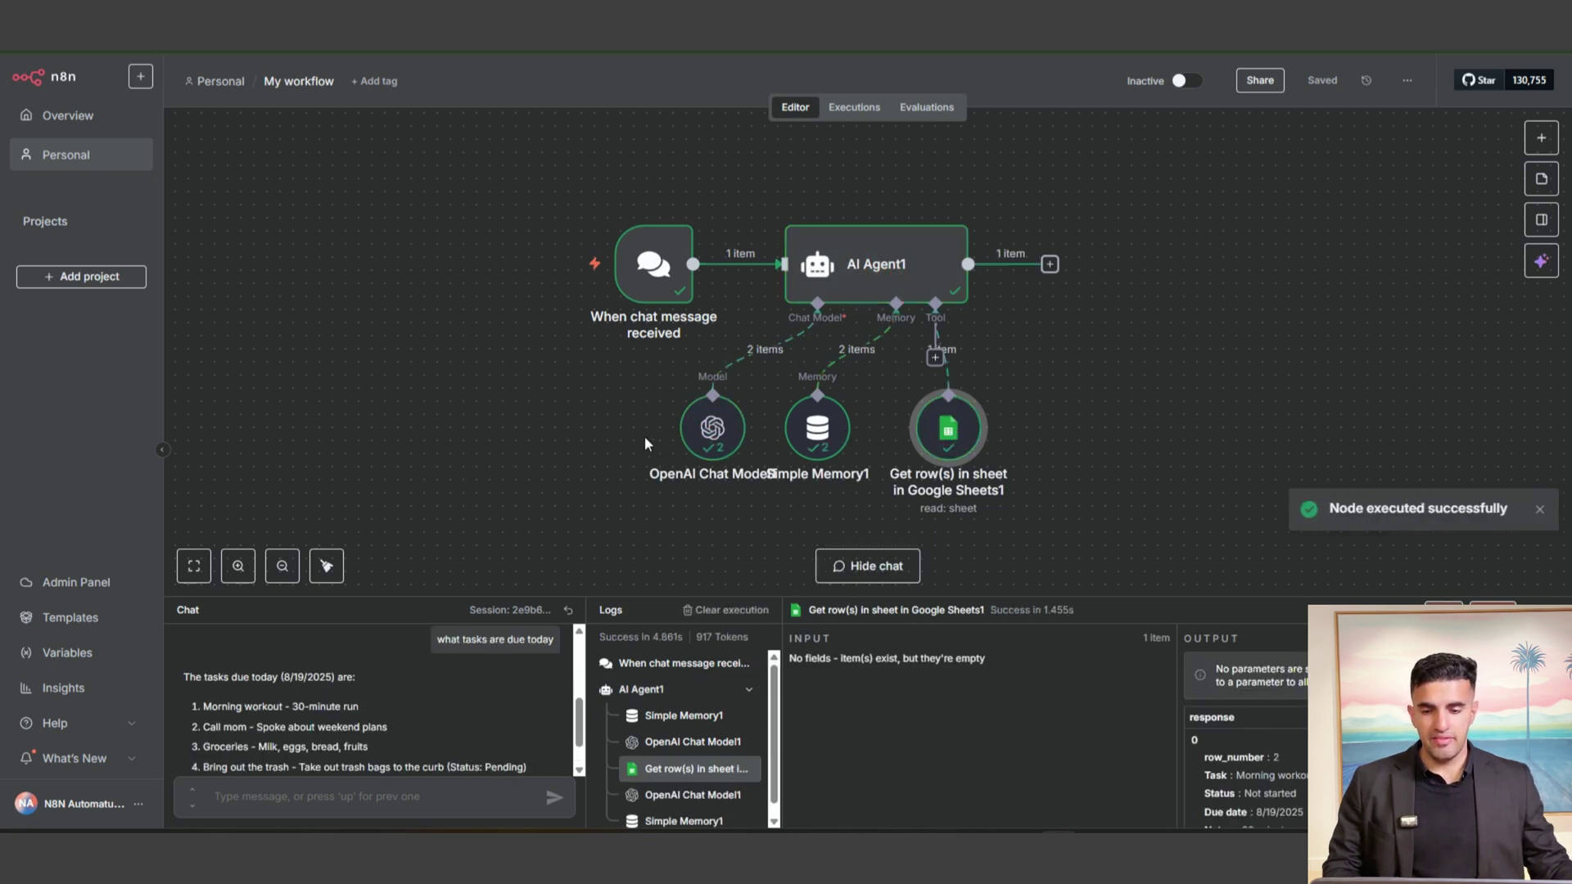
pyautogui.scroll(-2, 230, 748)
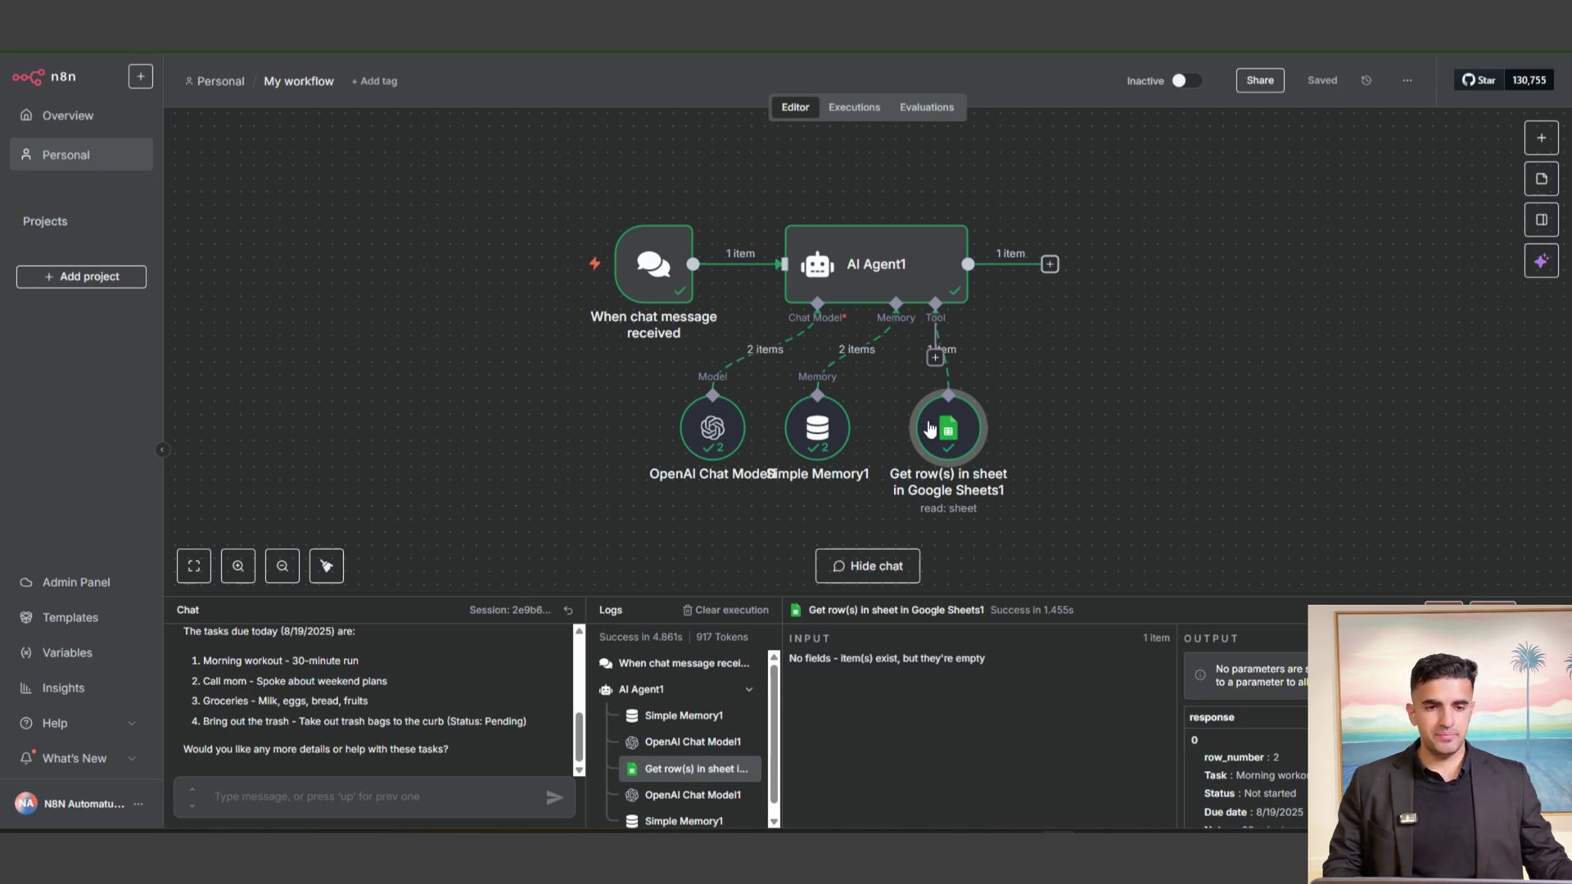
# - Shift the Get row(s) node right and attach a second Google Sheets Tool with the operation Append or Update Row
pyautogui.moveTo(932, 423); pyautogui.dragTo(1142, 411)
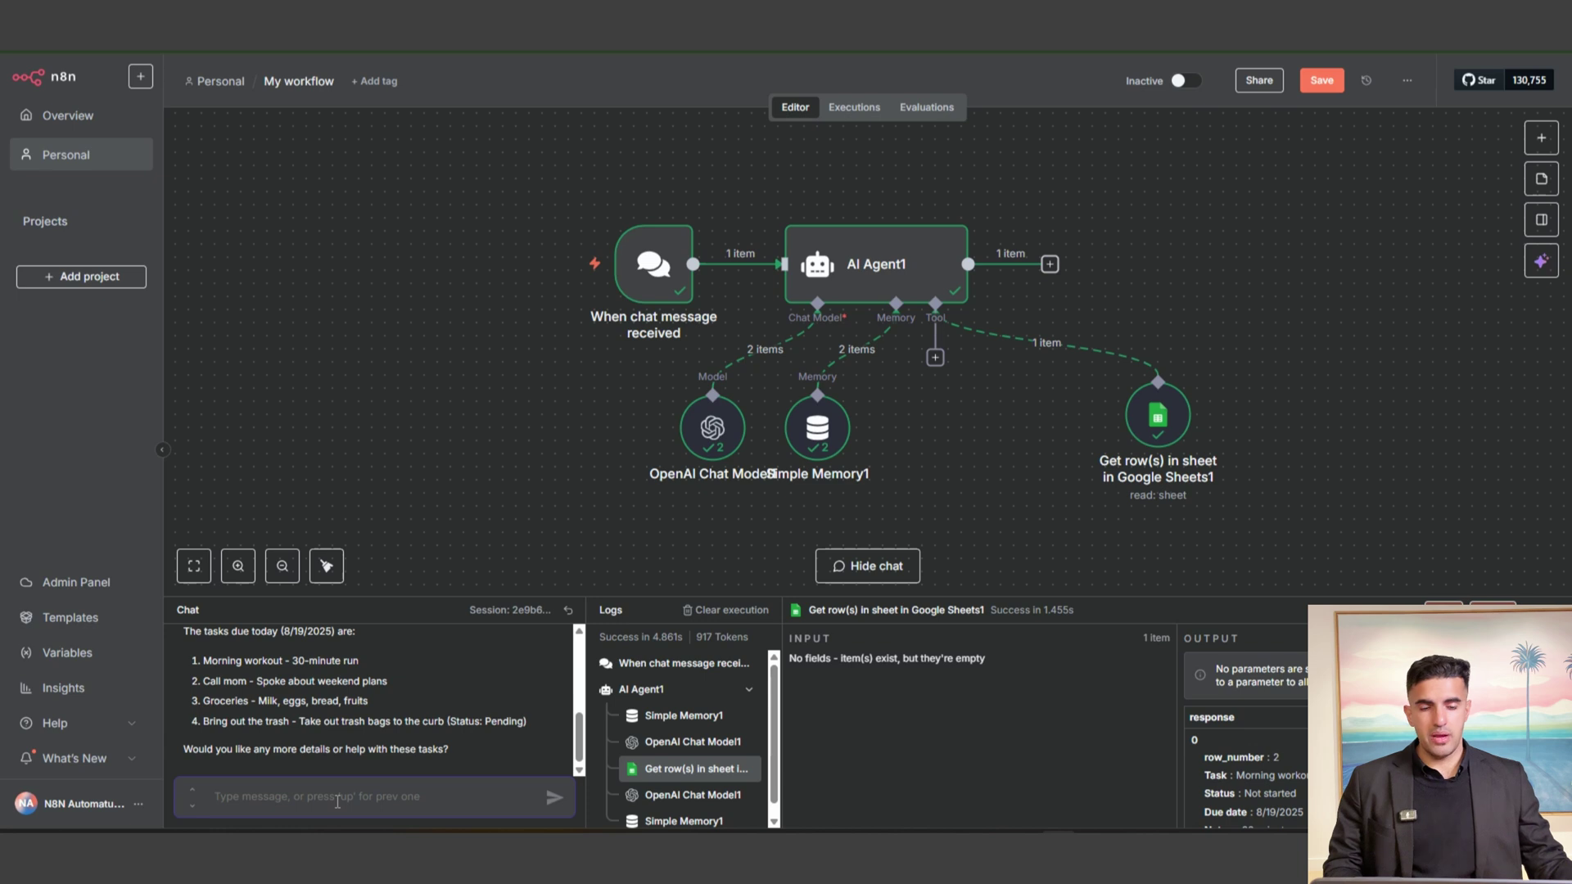
pyautogui.click(935, 358)
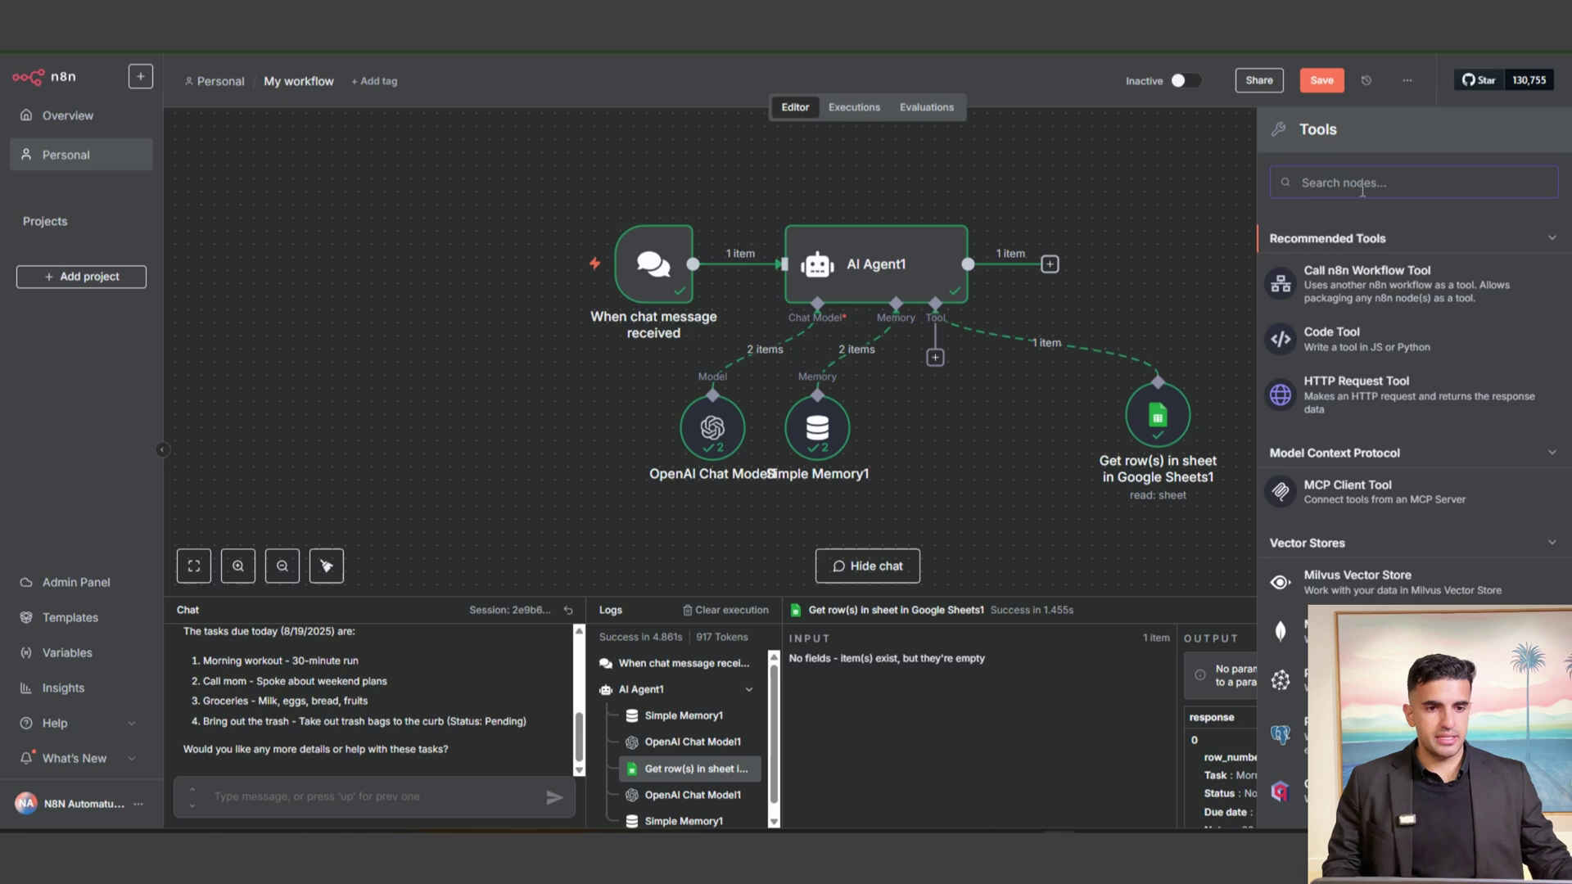
pyautogui.write('goo')
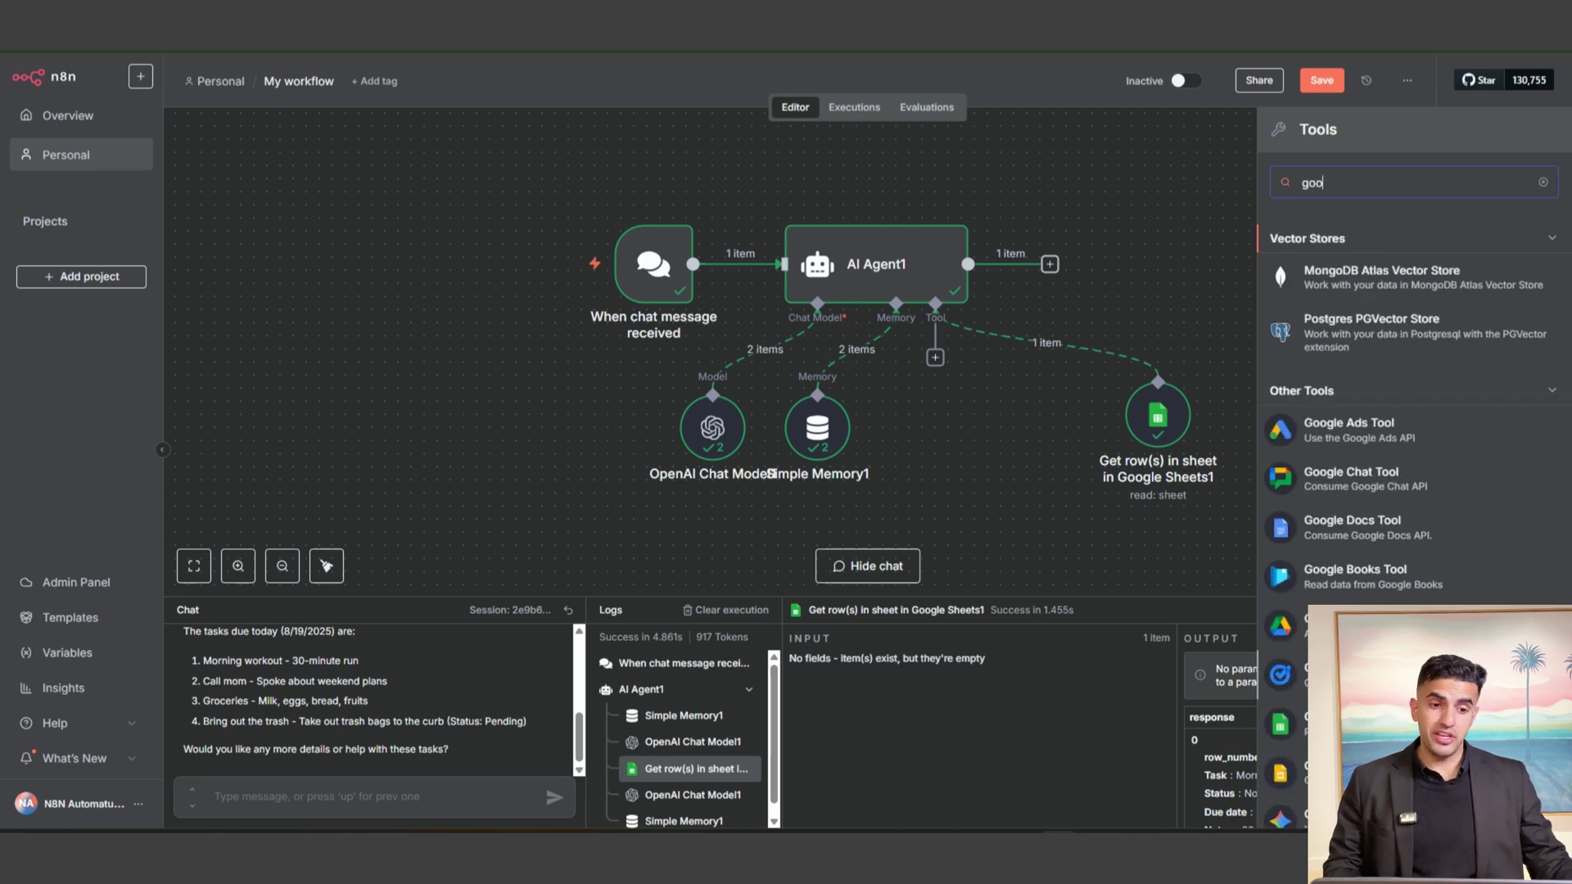
pyautogui.click(1359, 725)
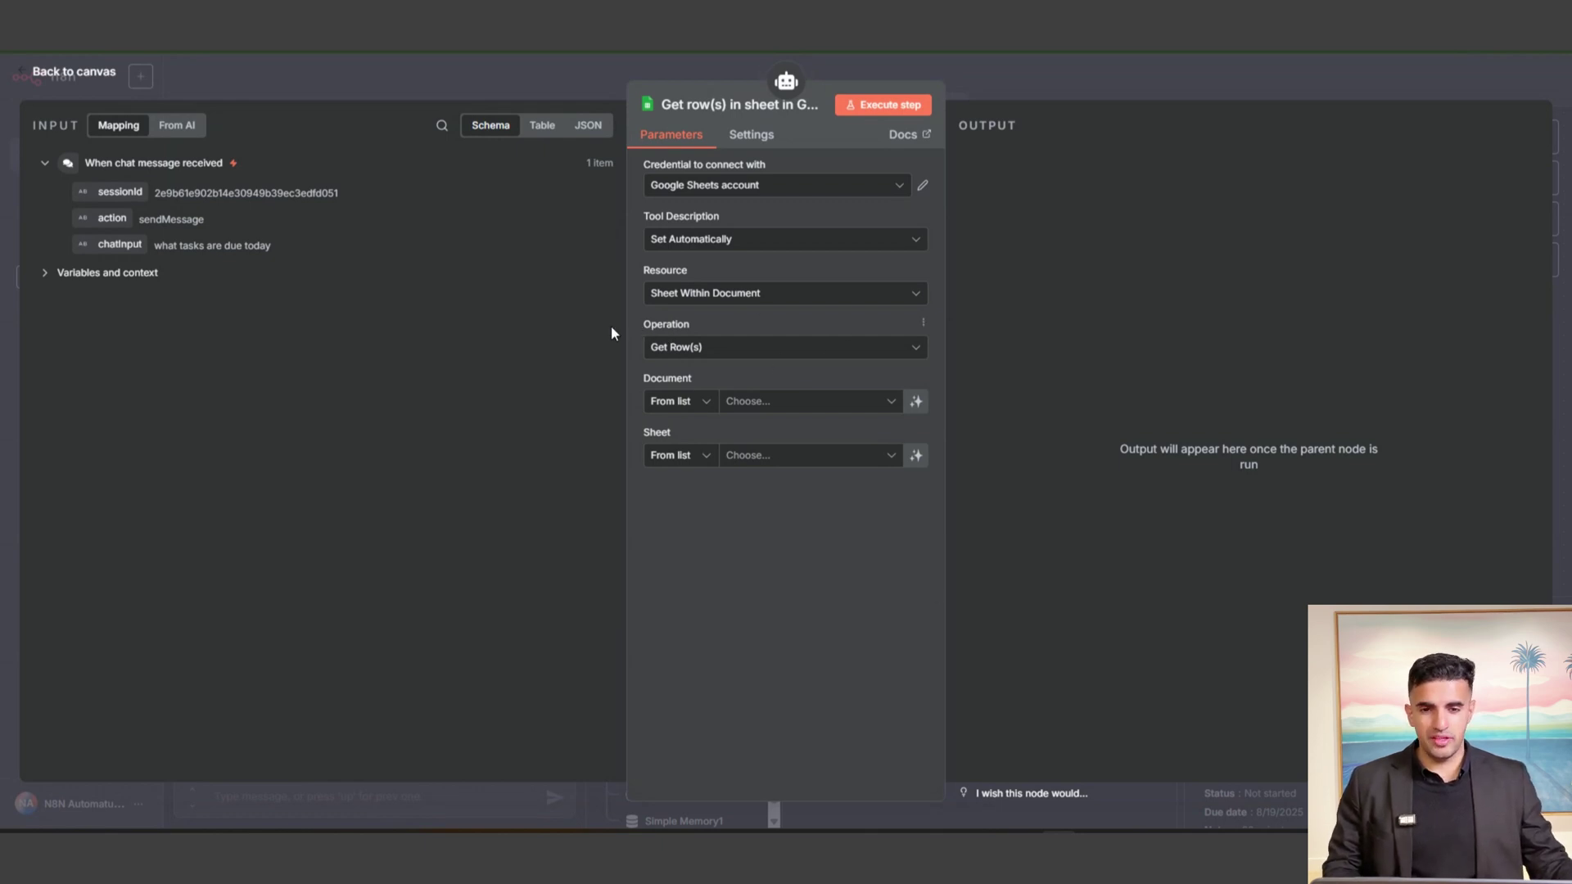
pyautogui.click(716, 347)
pyautogui.scroll(-2, 765, 494)
pyautogui.scroll(2, 768, 498)
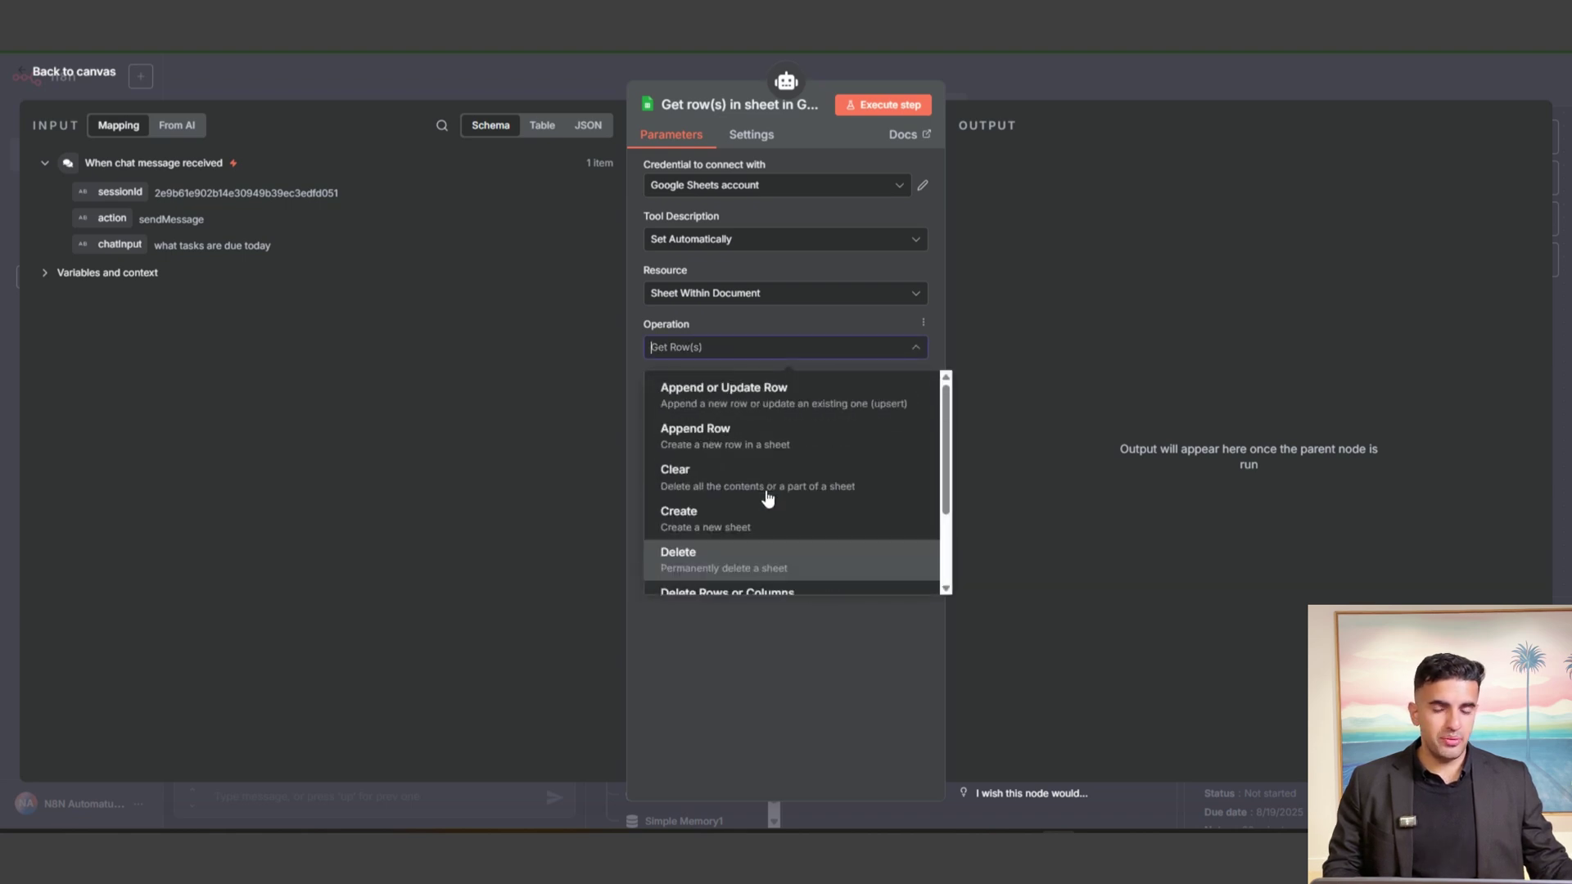
pyautogui.click(721, 393)
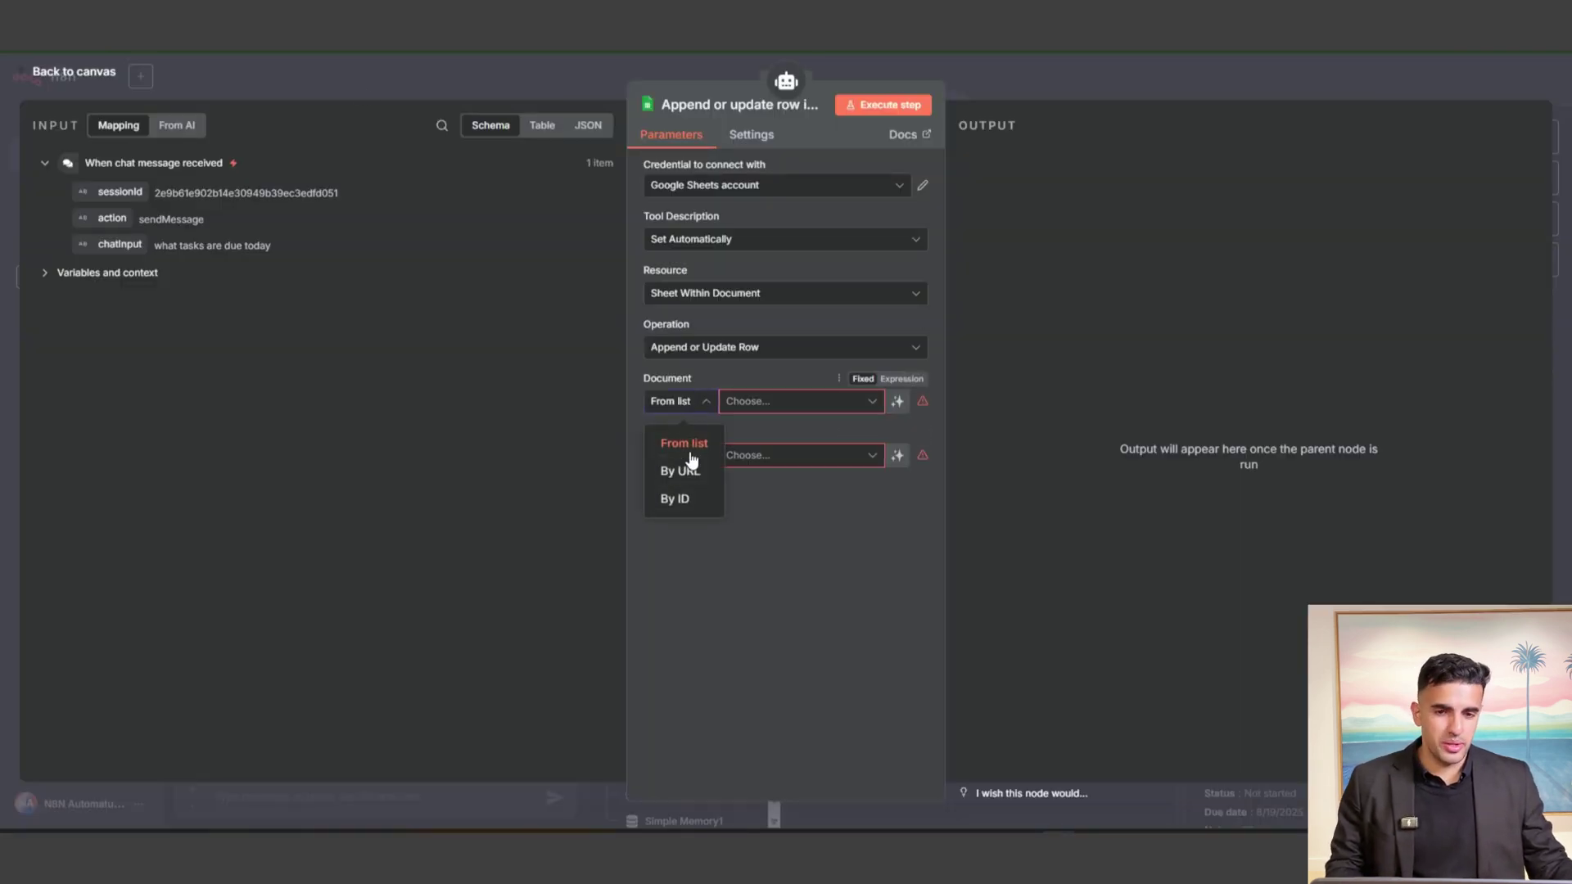
# - Set the Append or Update Row tool's document to the tasks spreadsheet by URL and its sheet to Tasks
pyautogui.click(687, 469)
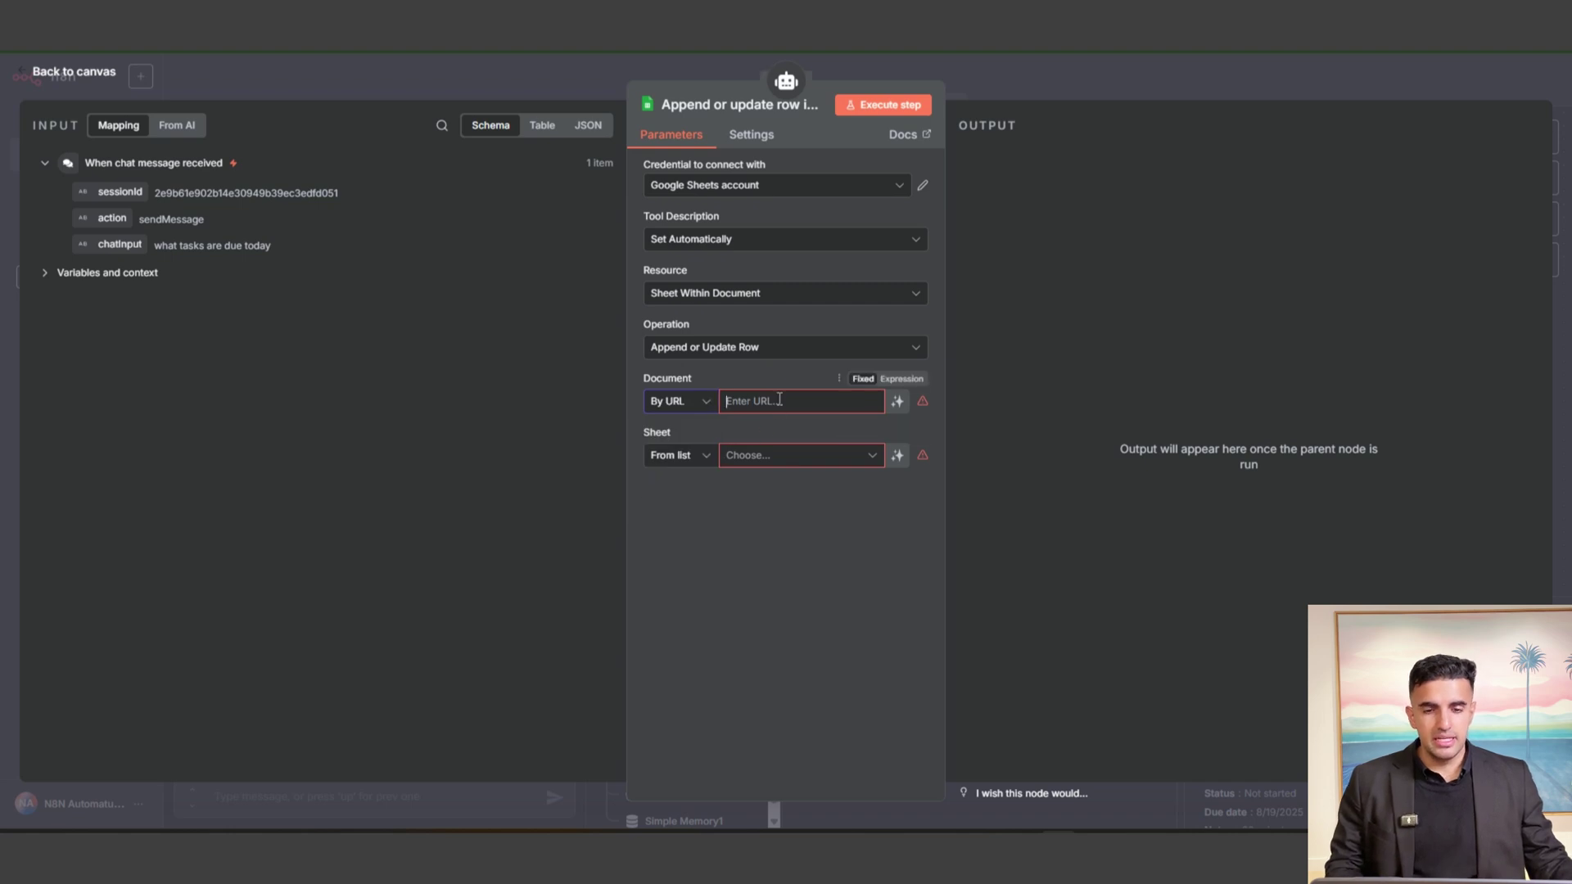
pyautogui.hotkey('ctrl', 'v')
pyautogui.click(809, 429)
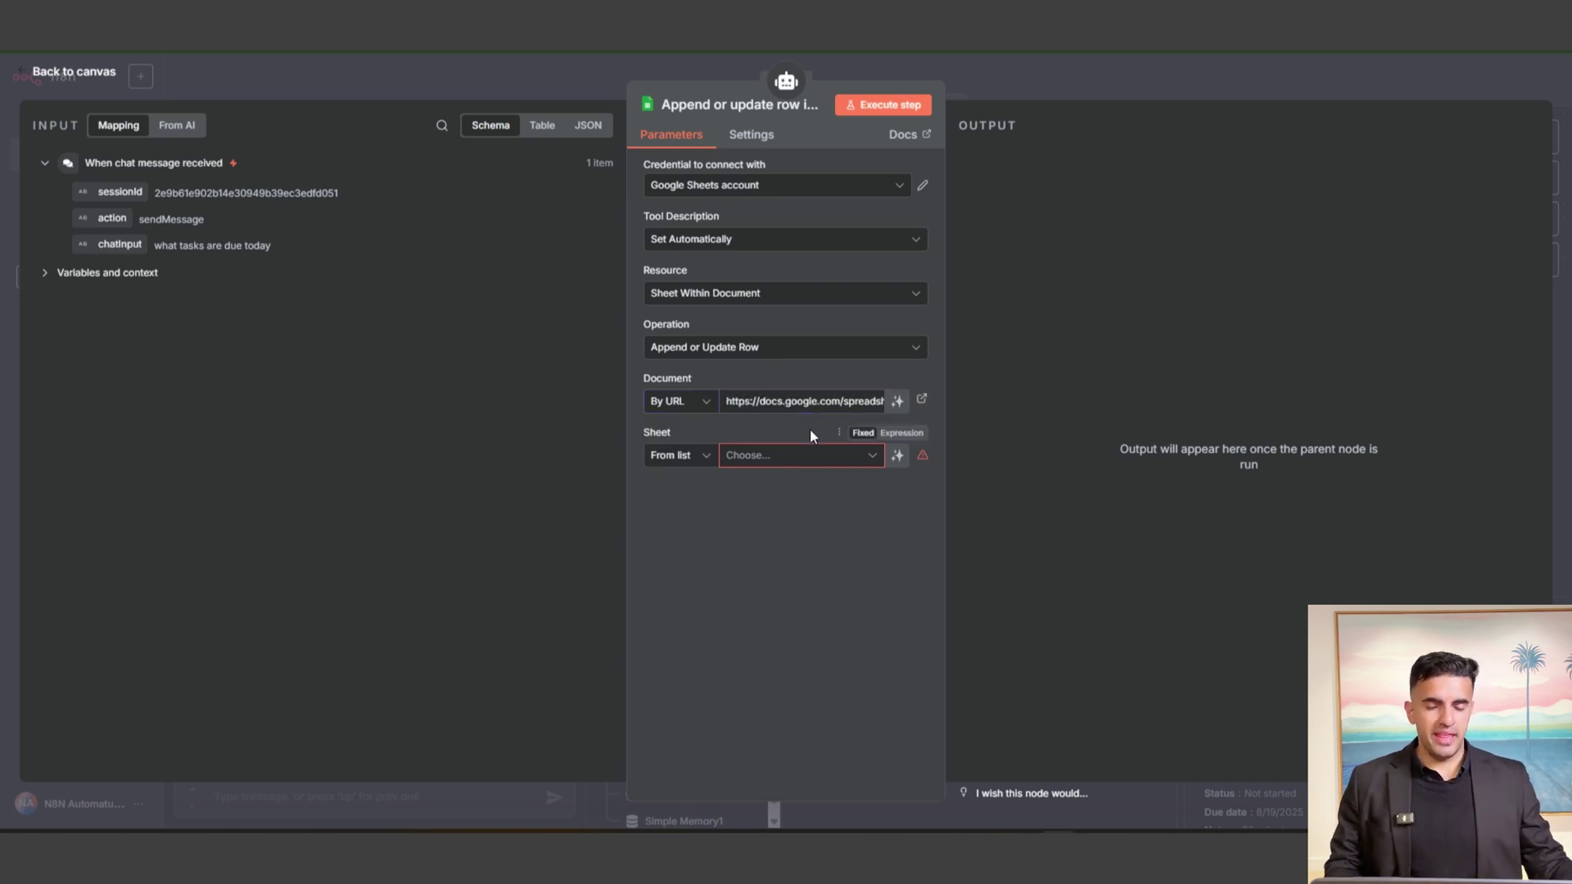
pyautogui.click(776, 464)
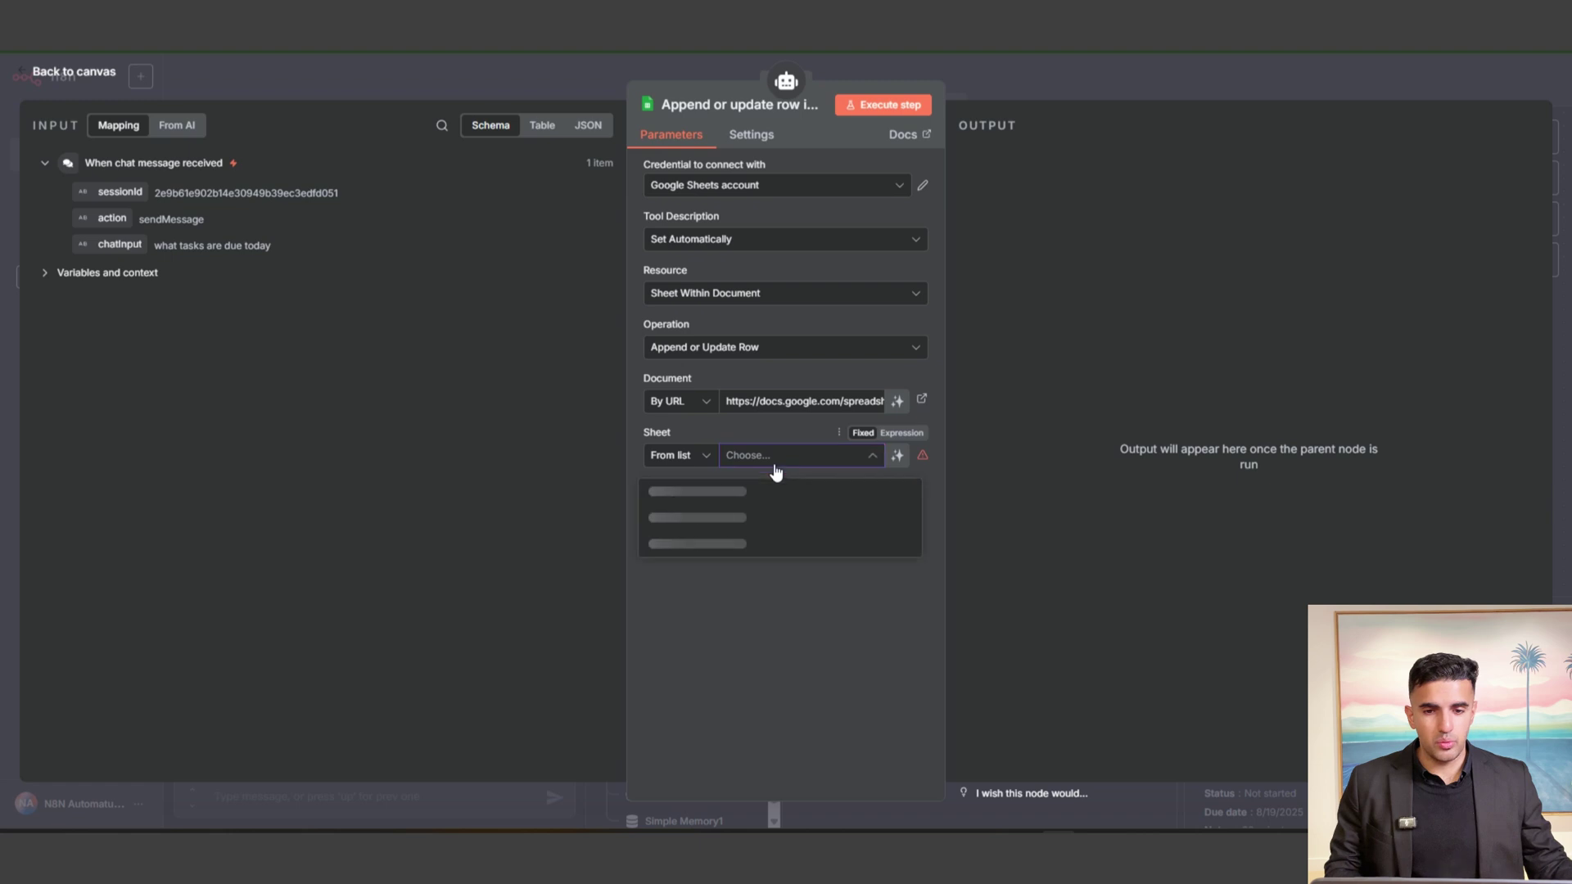
pyautogui.click(668, 504)
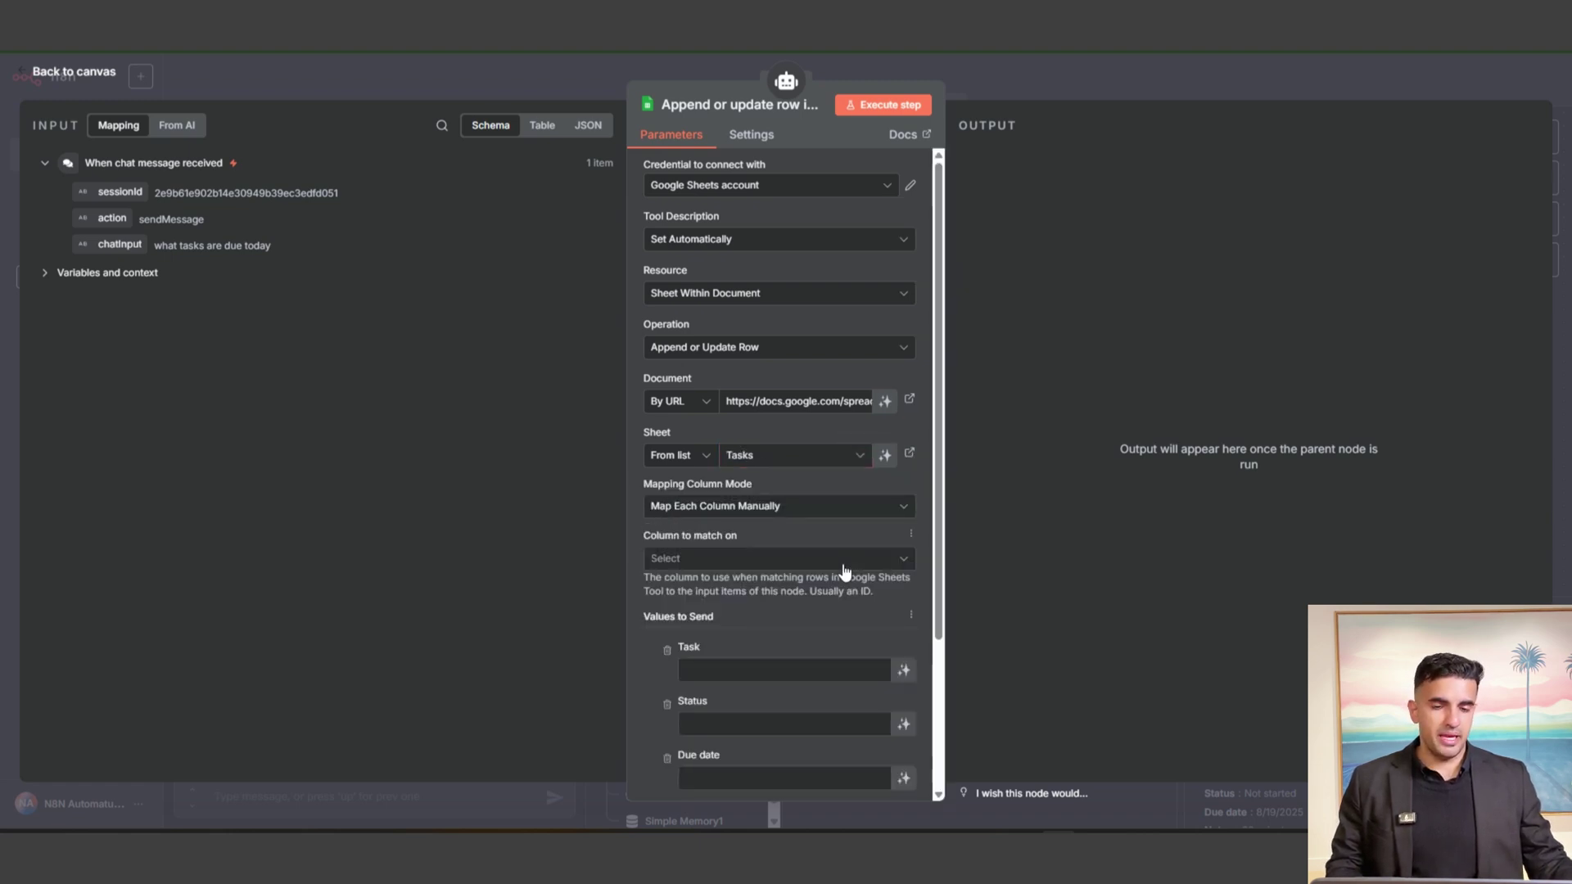
# - Match rows on the Task column, let the model define Task, Status, Due date and Notes automatically, and return to the canvas
pyautogui.scroll(-3, 845, 571)
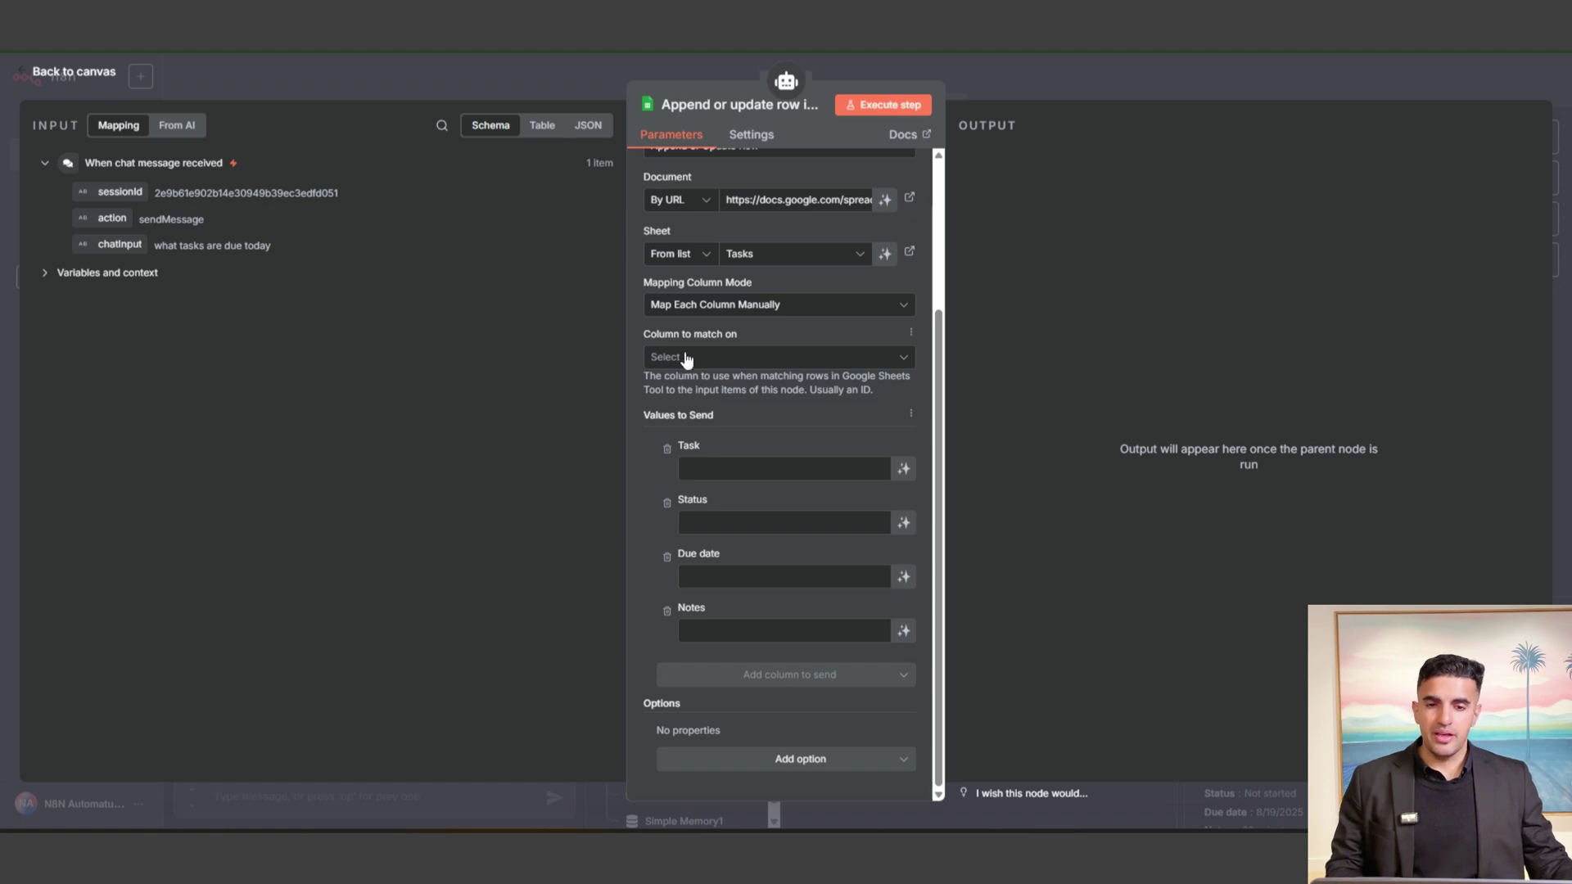
pyautogui.click(720, 358)
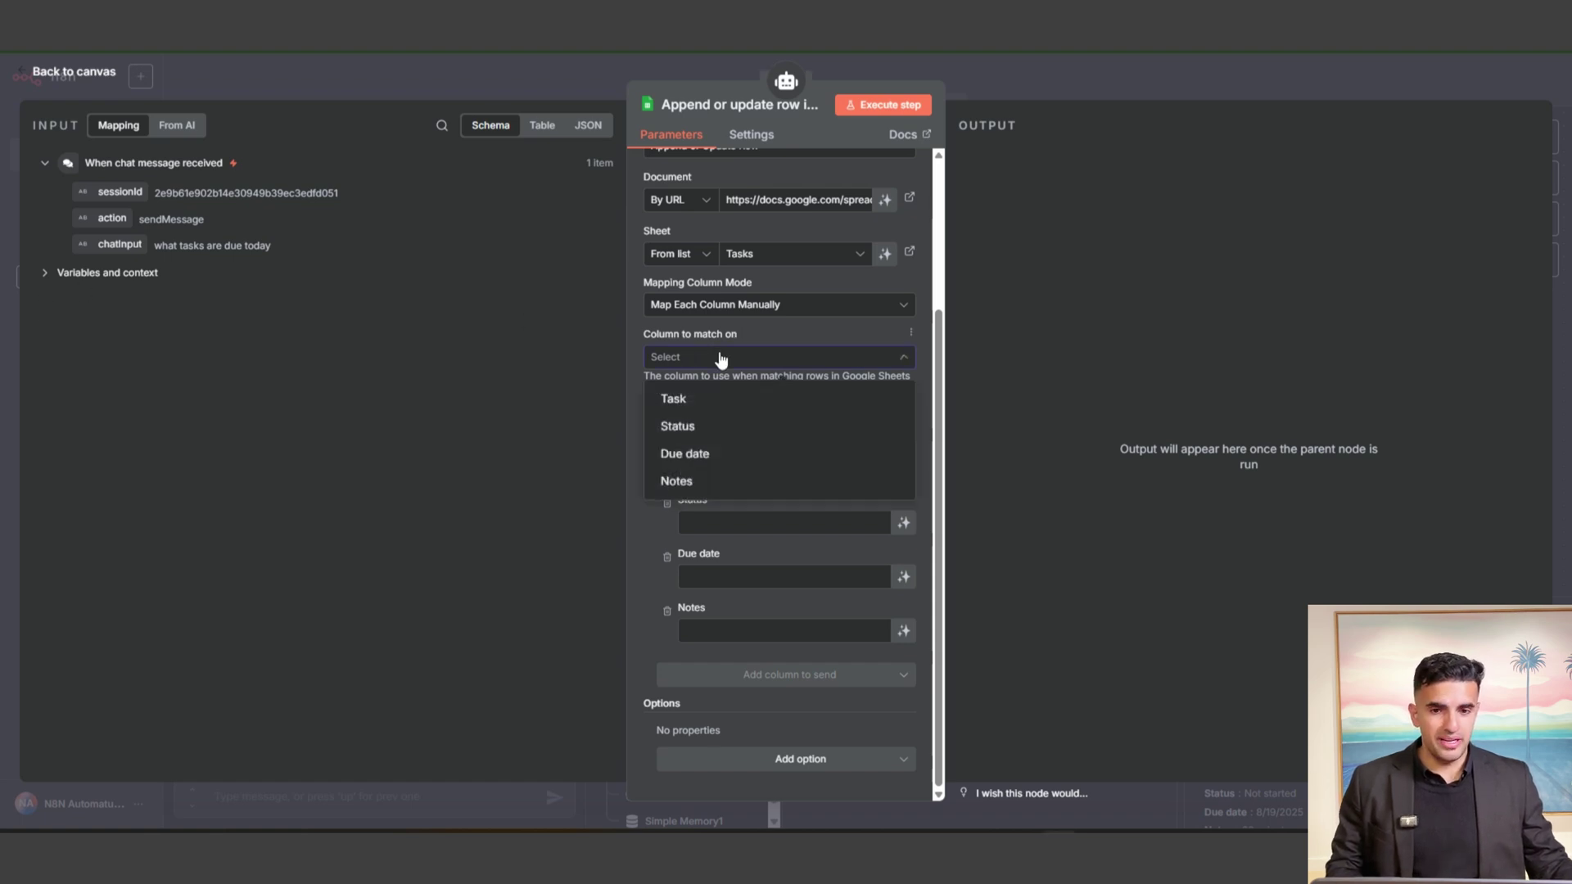
pyautogui.click(702, 408)
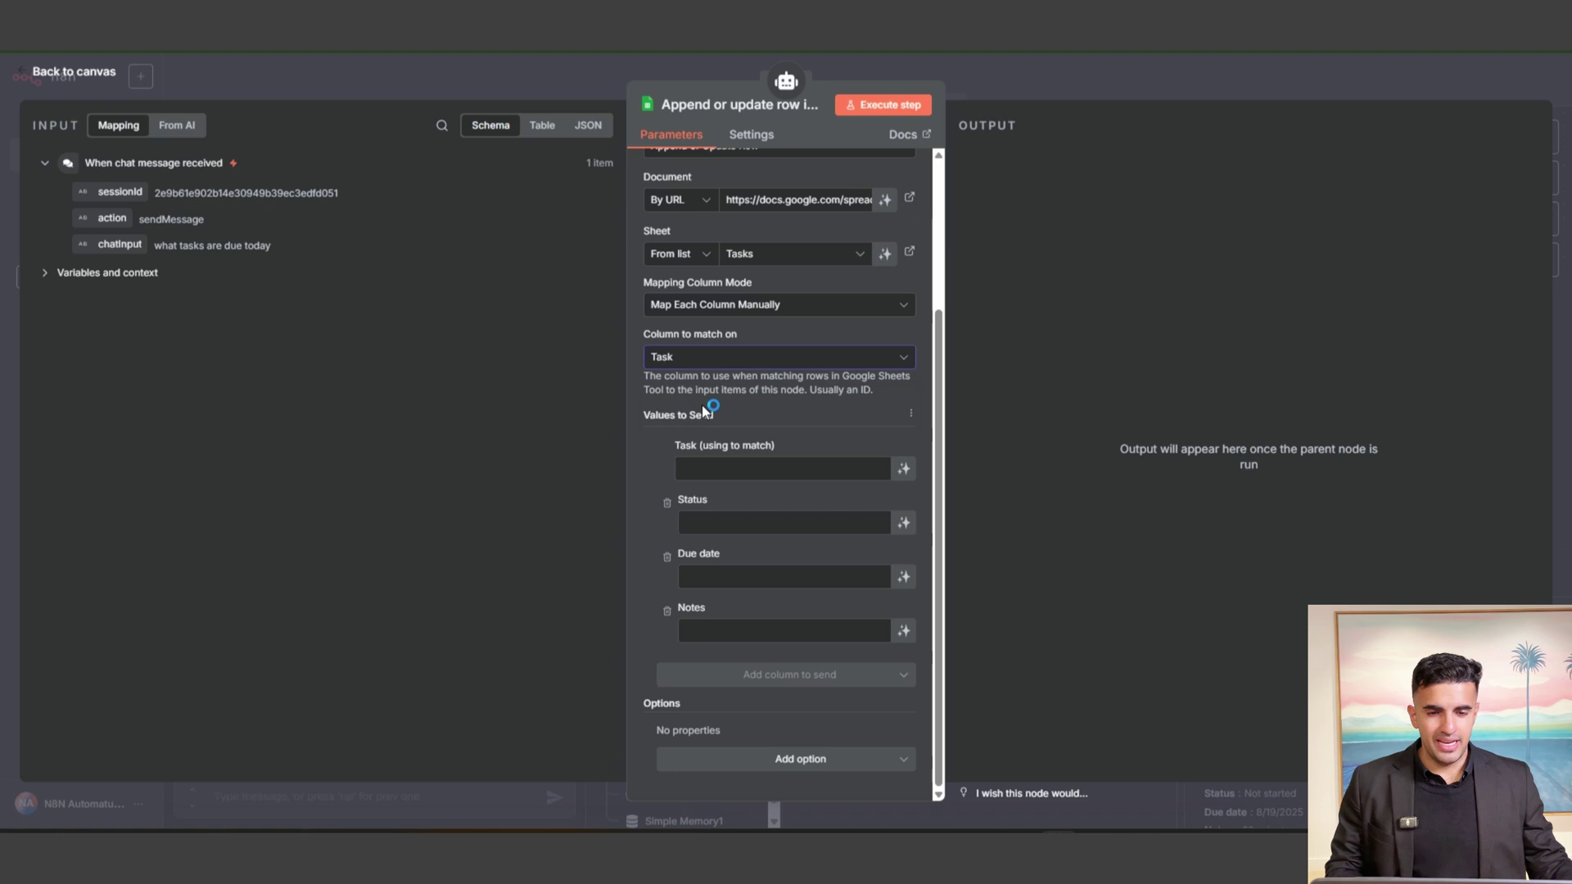
pyautogui.click(905, 472)
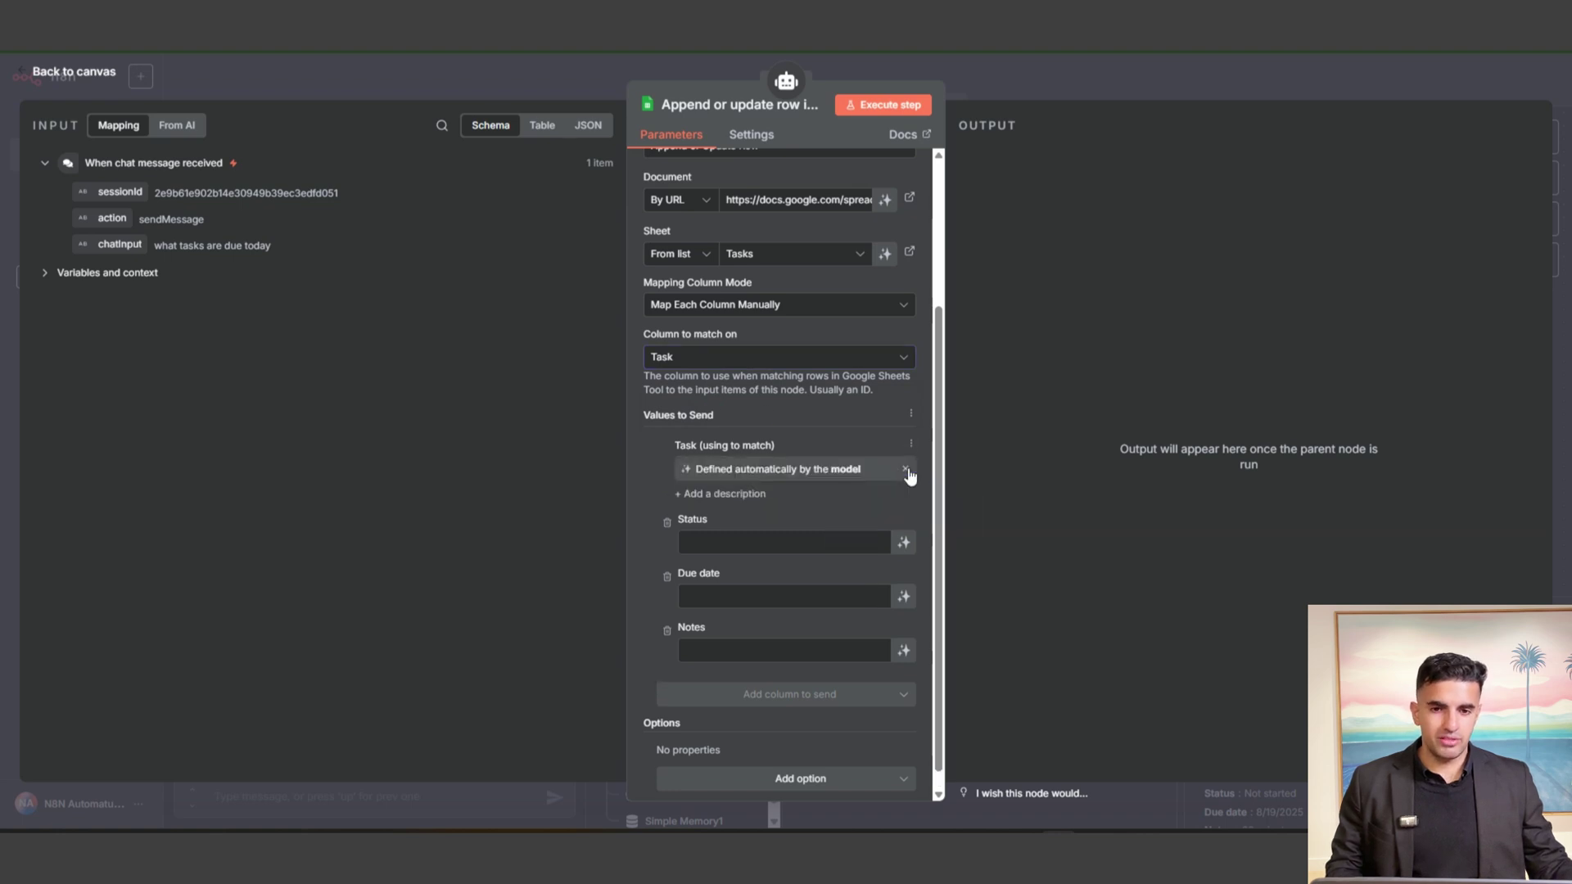
pyautogui.click(905, 524)
pyautogui.click(904, 598)
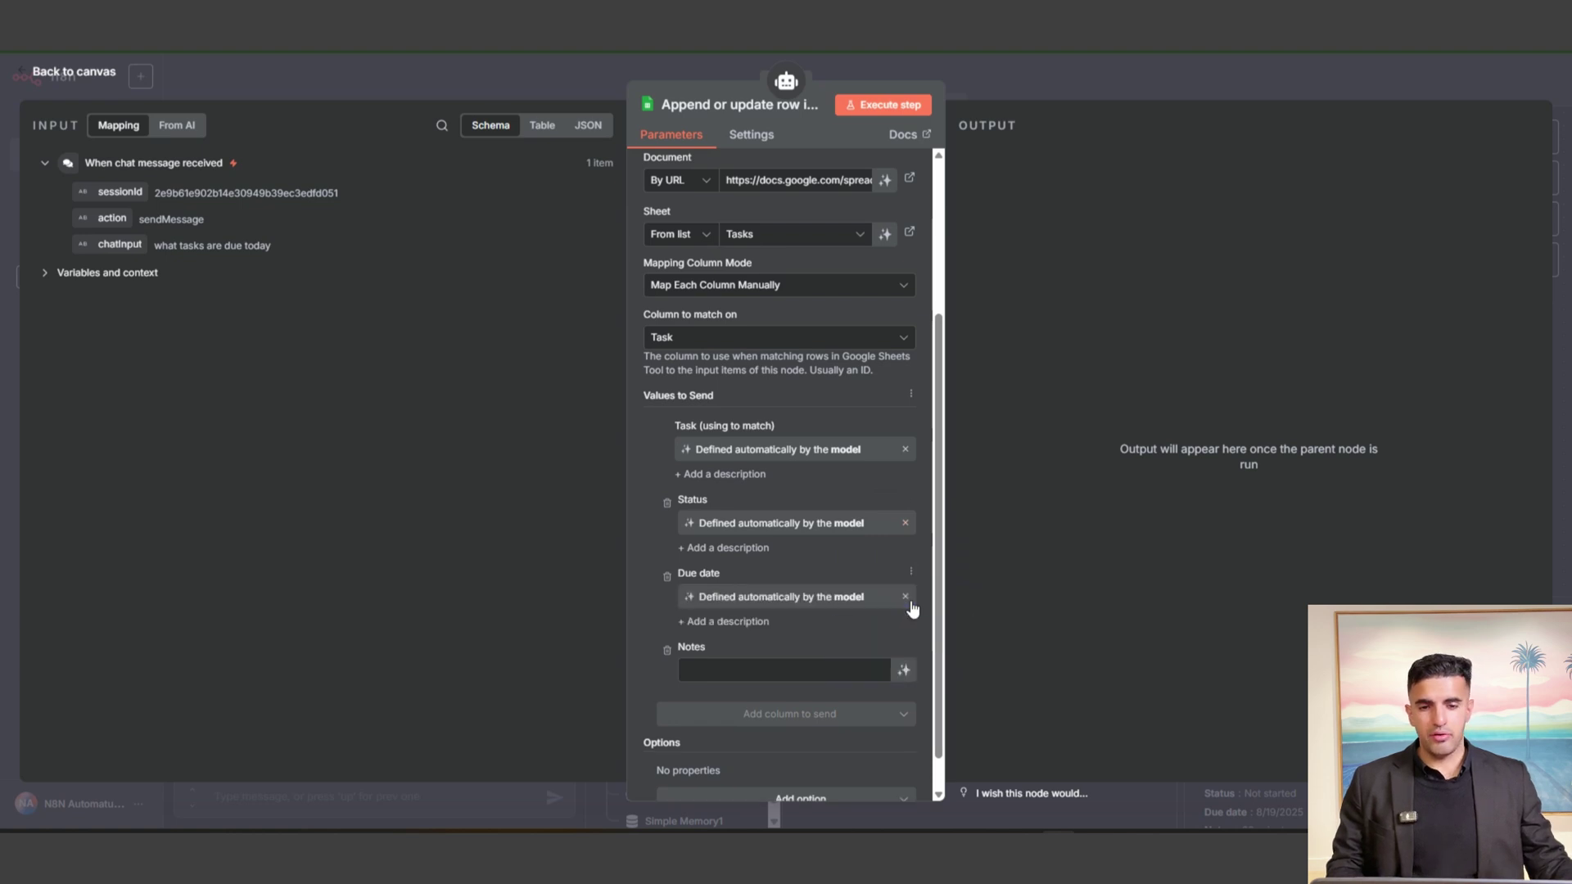
pyautogui.click(904, 670)
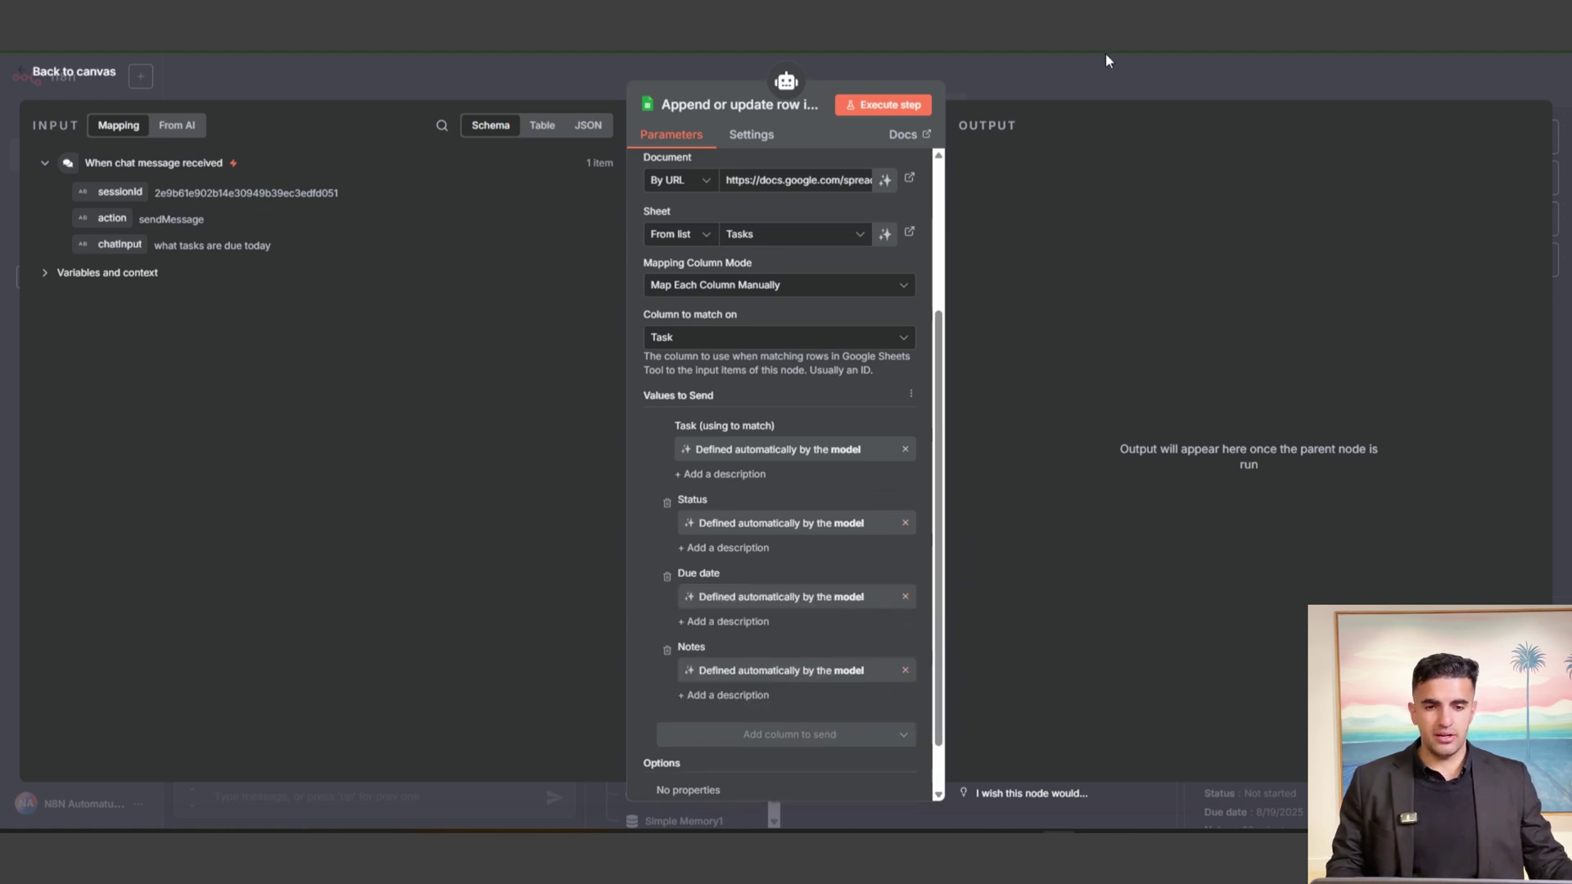
pyautogui.click(1085, 80)
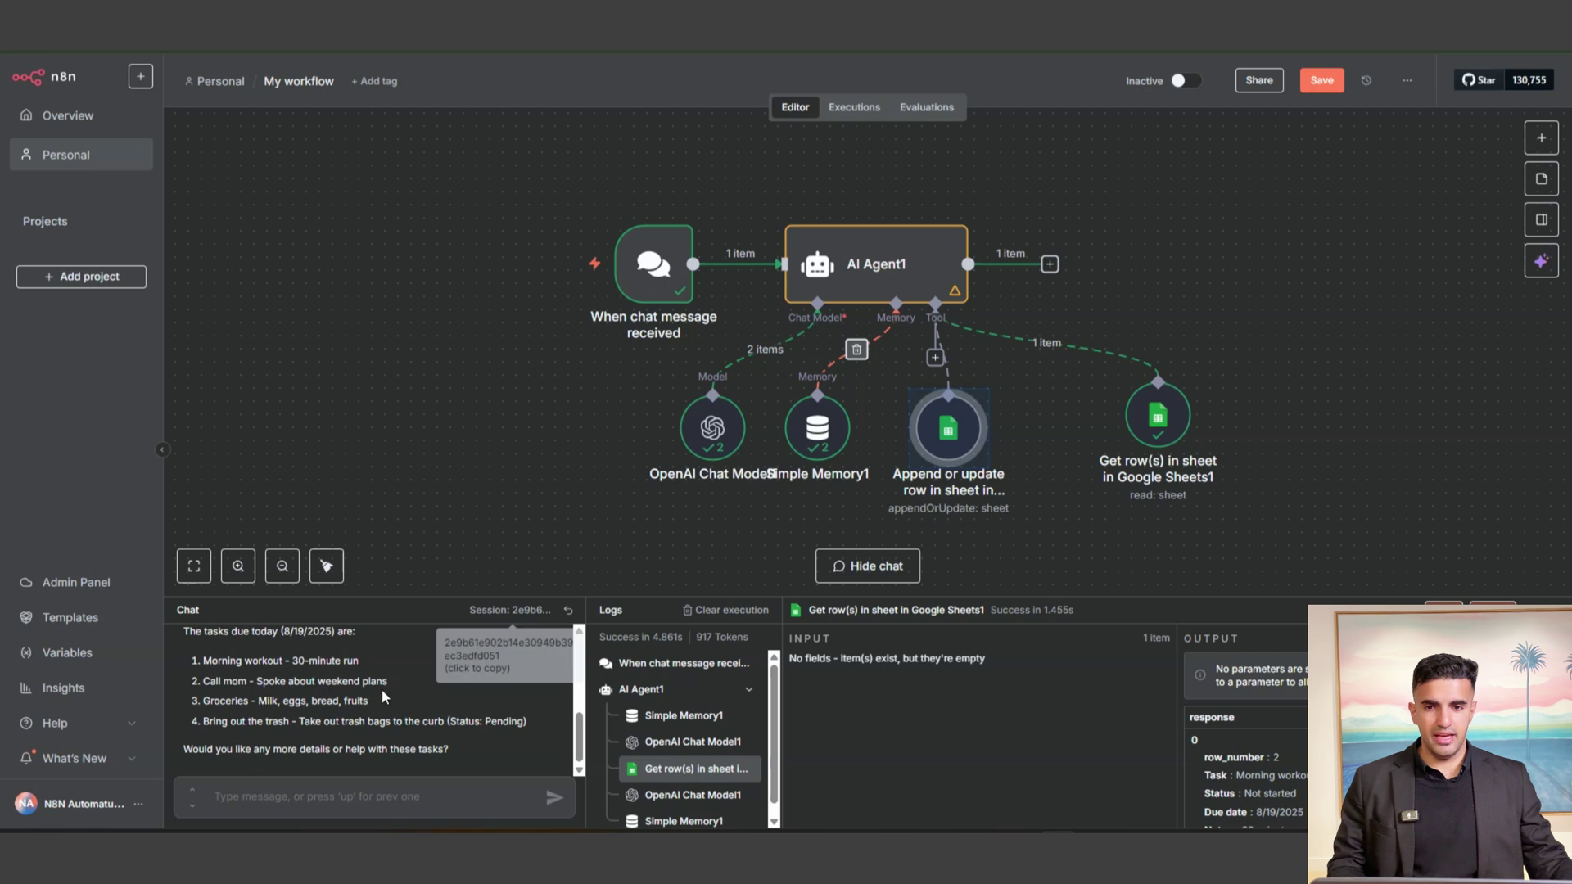
pyautogui.scroll(2, 382, 690)
pyautogui.scroll(-2, 382, 689)
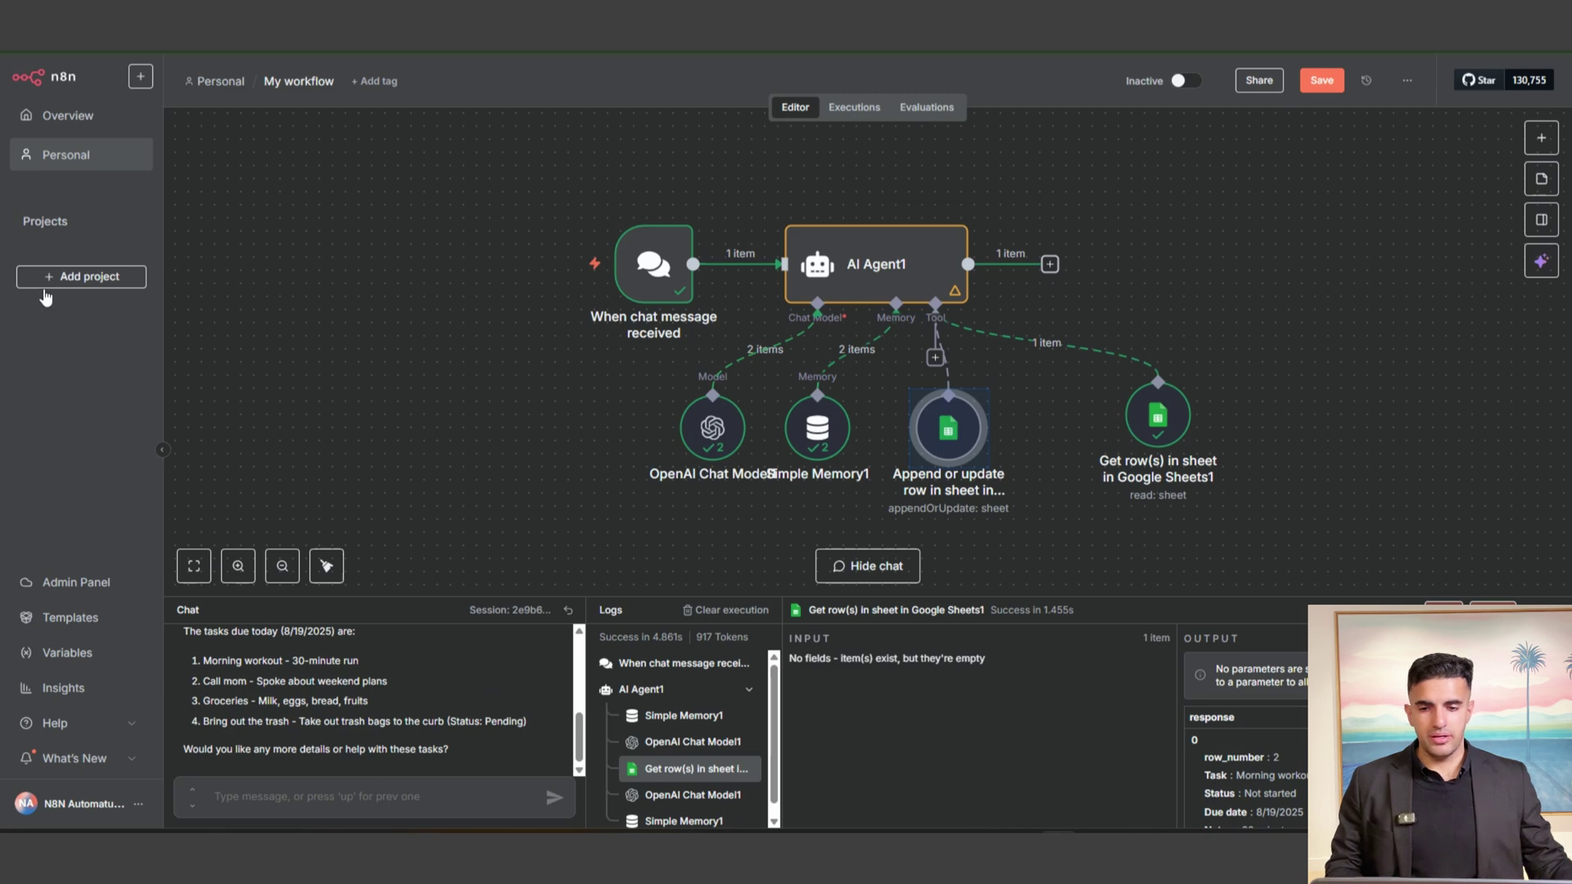
# - In the AI Agent1 node, set the prompt source to Define below and map the trigger's chatInput field into the user message prompt
pyautogui.click(844, 273)
pyautogui.doubleClick(844, 273)
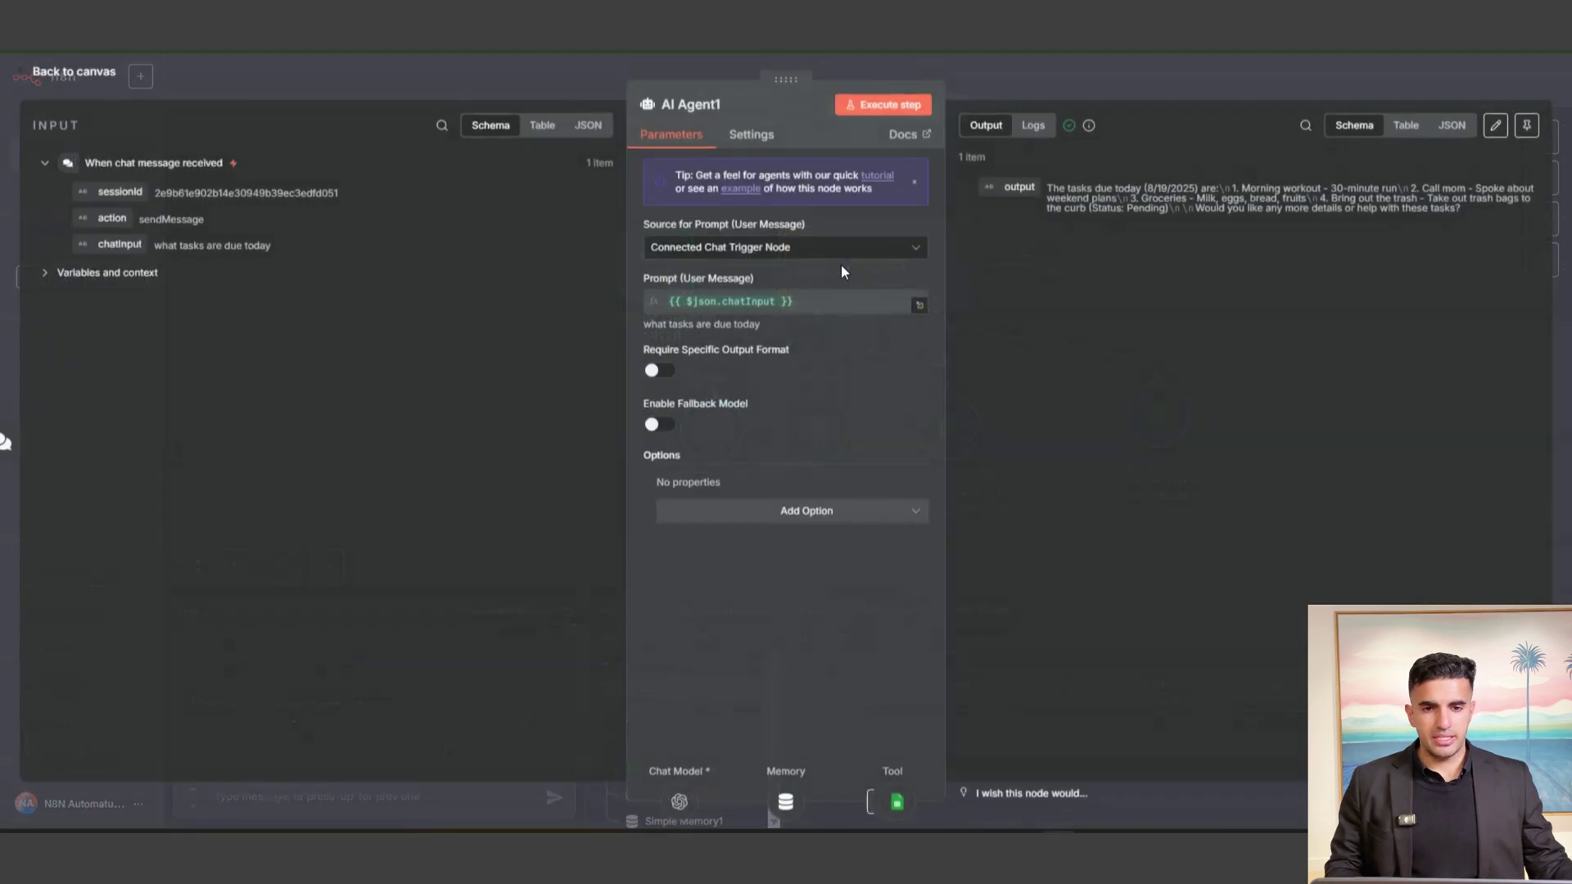
pyautogui.click(846, 256)
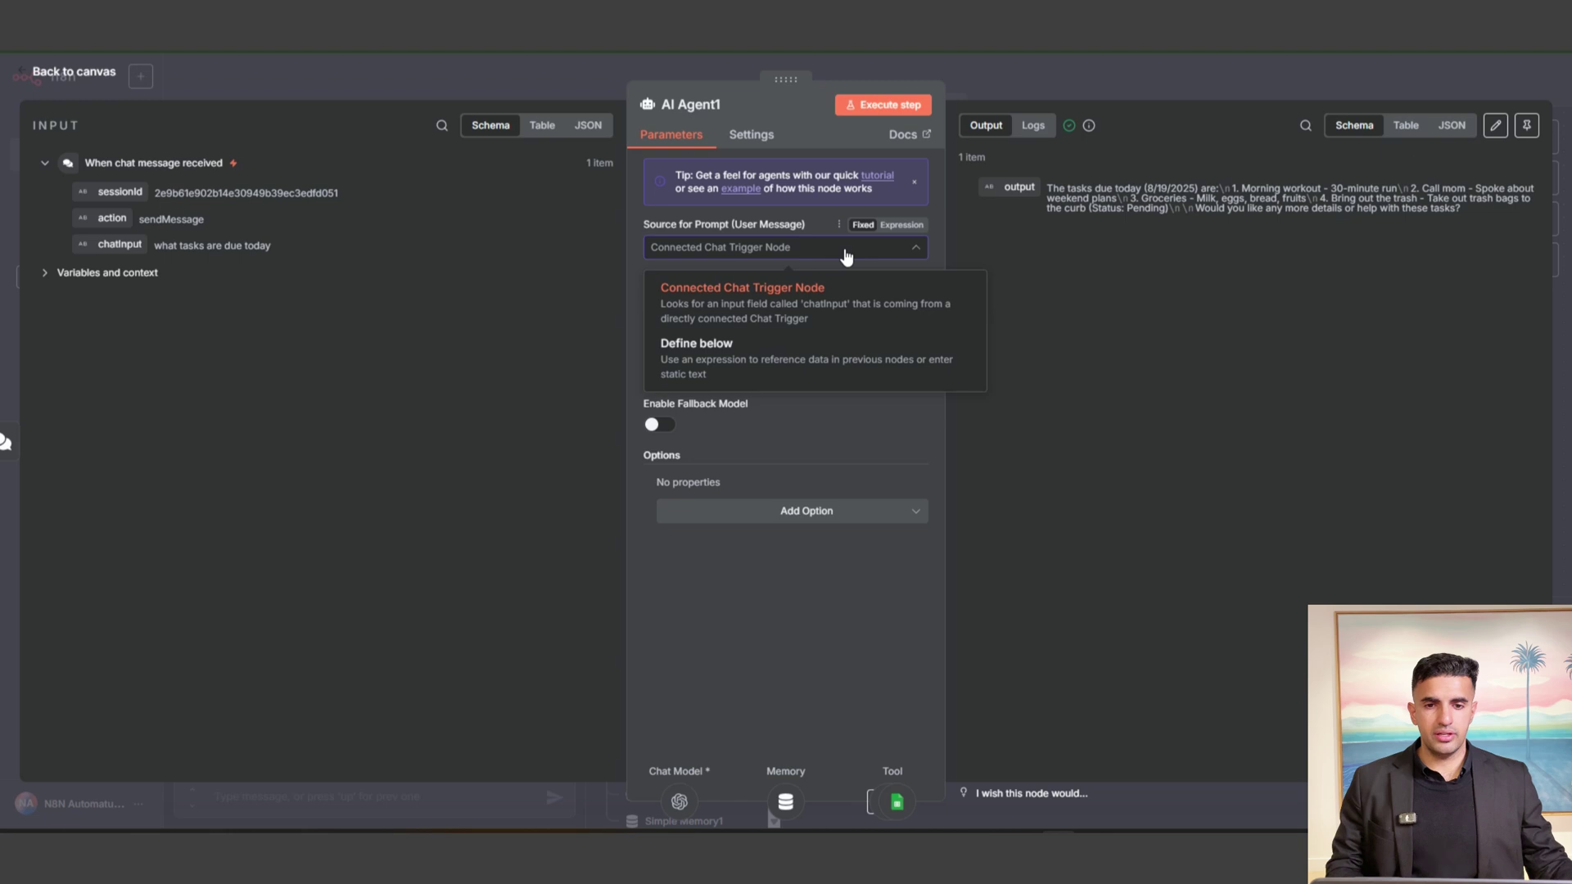
pyautogui.click(690, 366)
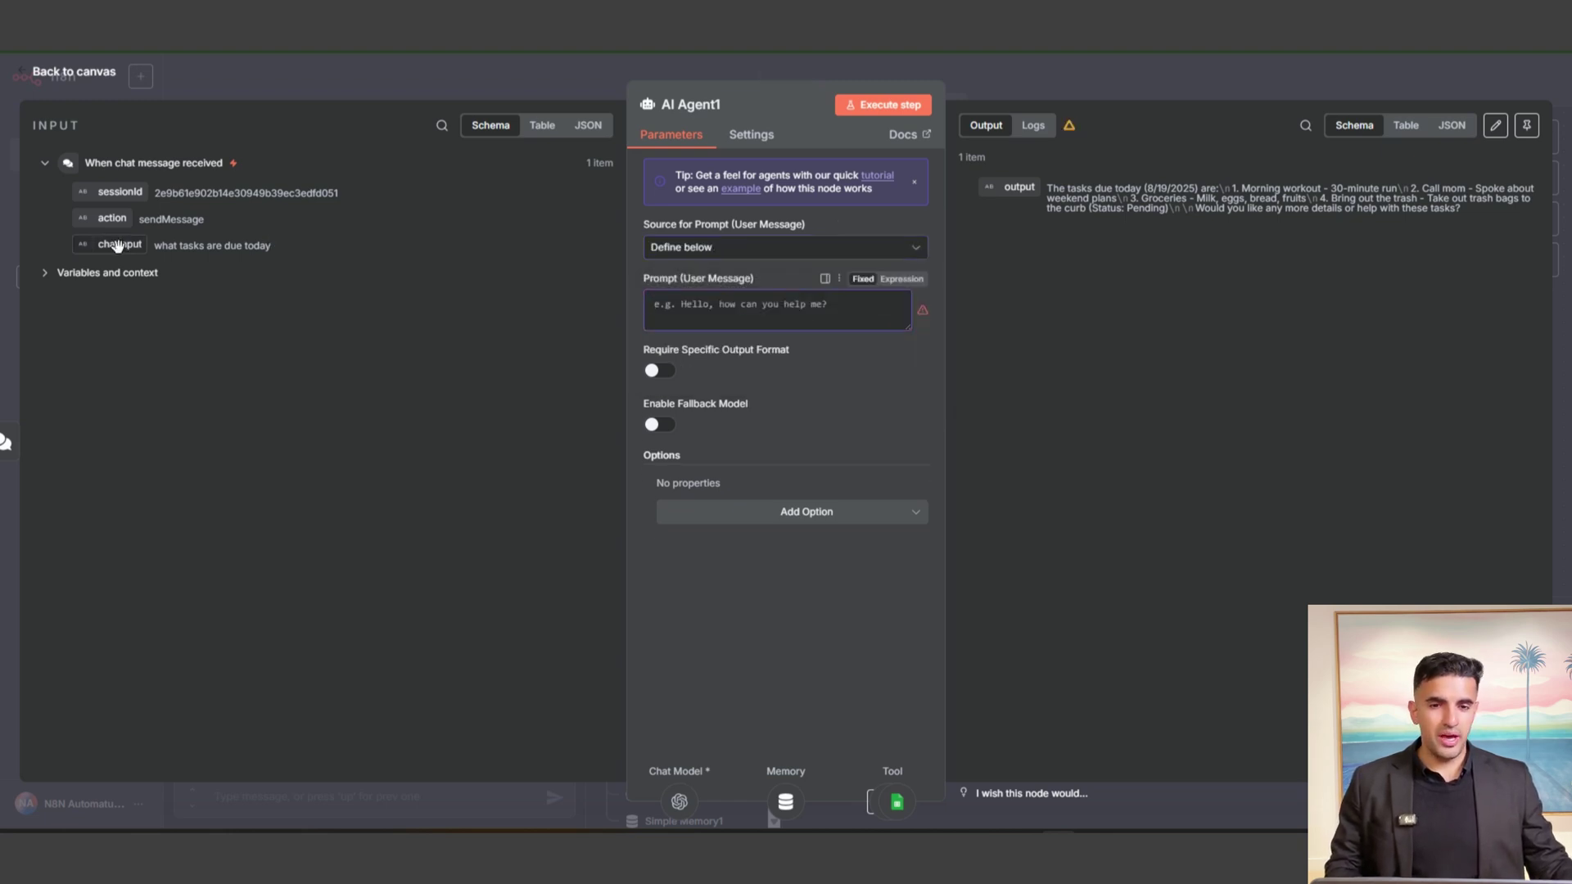
pyautogui.moveTo(117, 246); pyautogui.dragTo(660, 308)
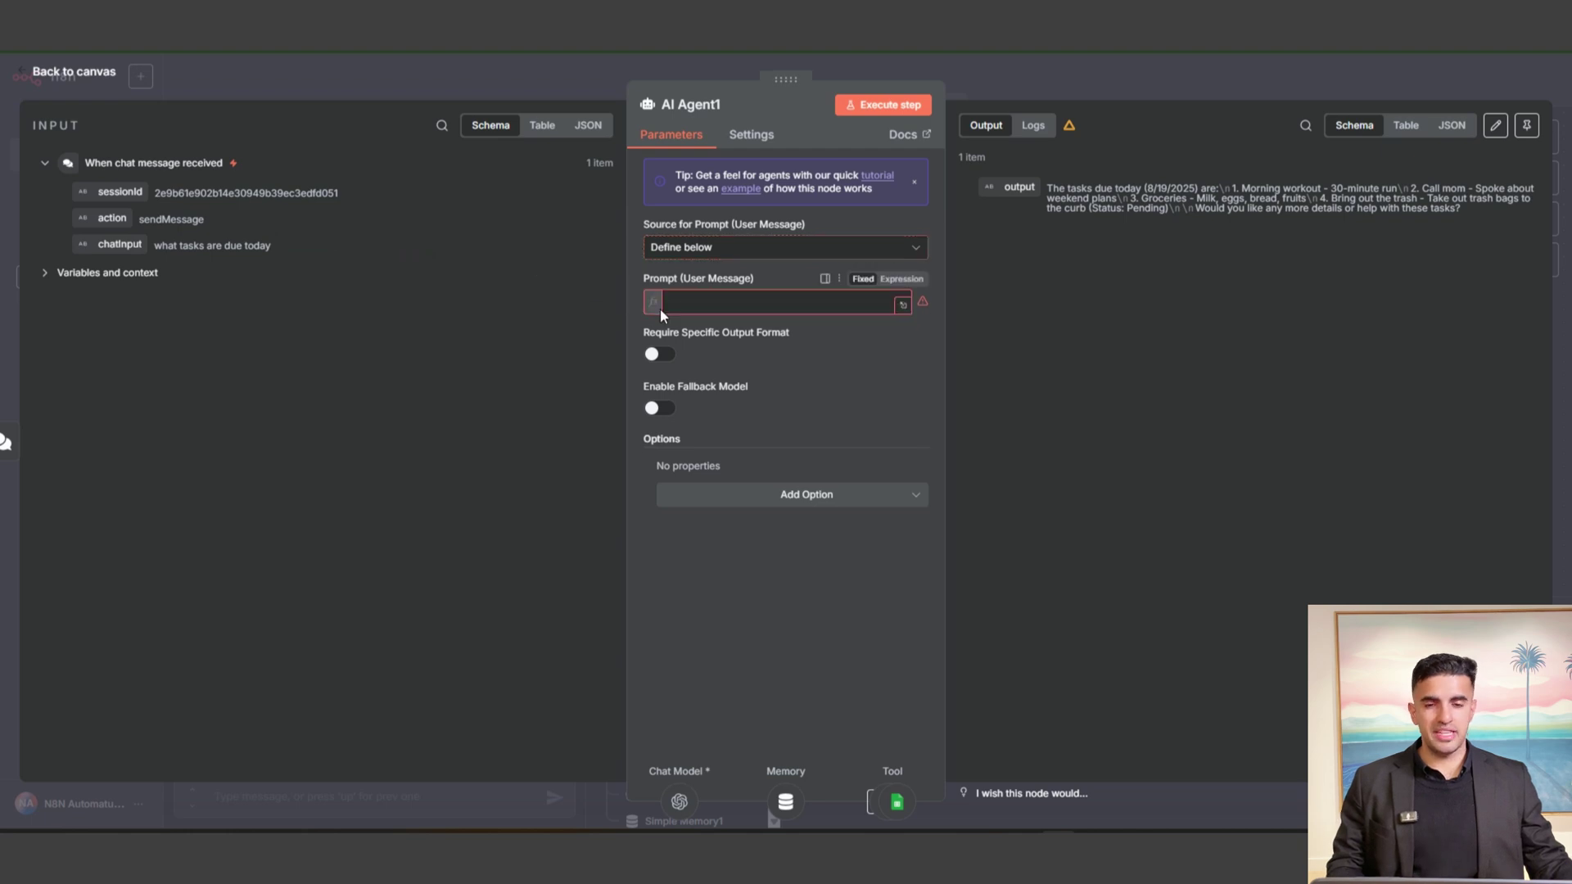
# - Add the line "Today is: {{ $now }}" below the chatInput expression in the agent's prompt and return to the canvas
pyautogui.click(867, 312)
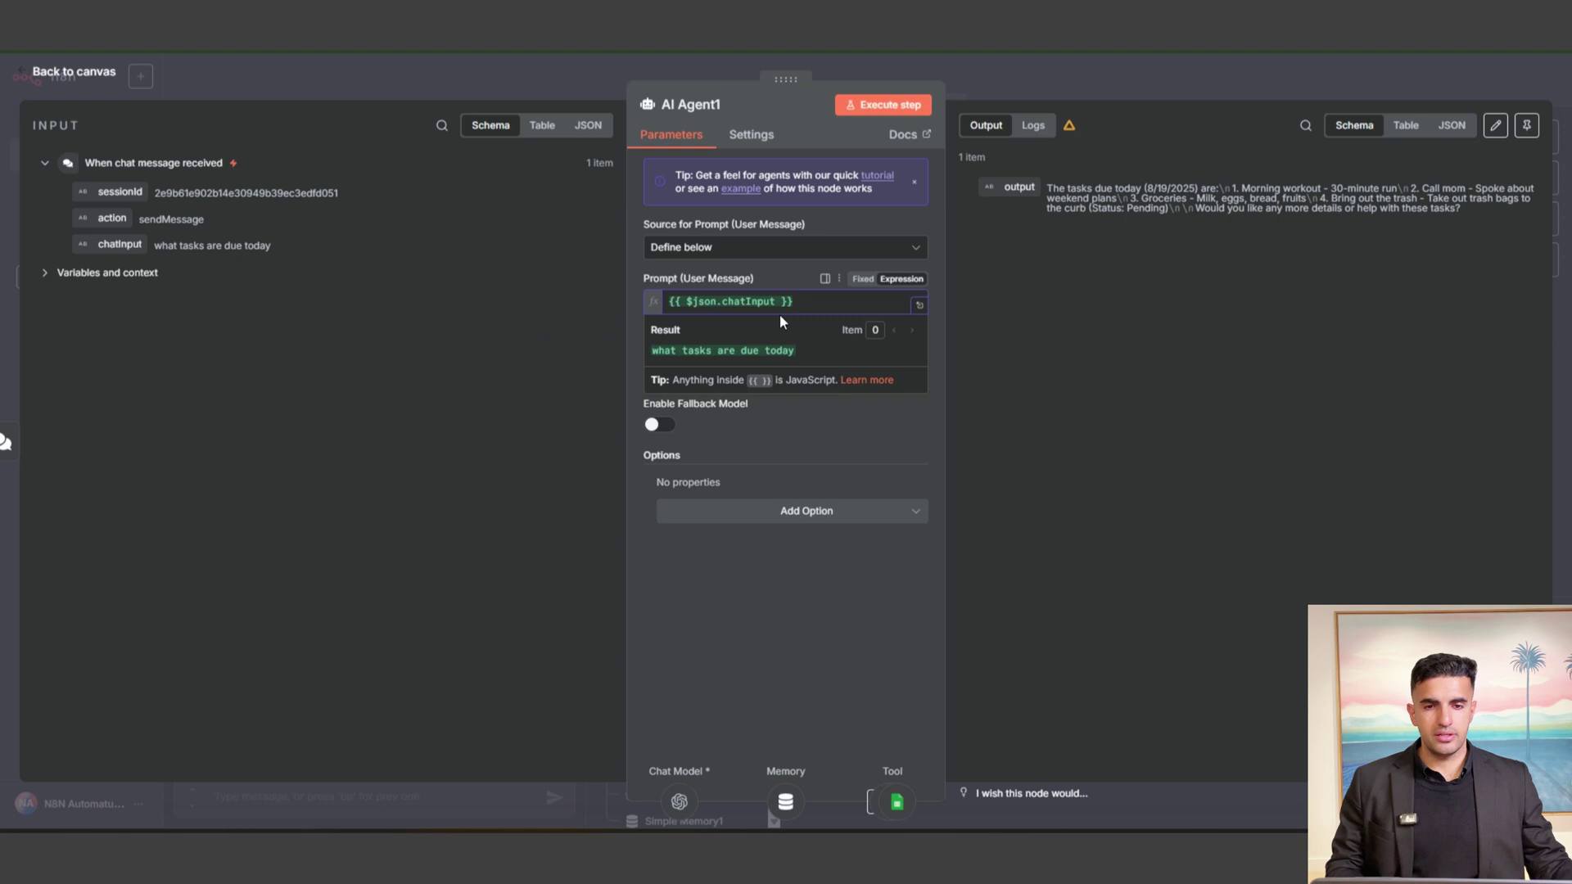
pyautogui.press('Return')
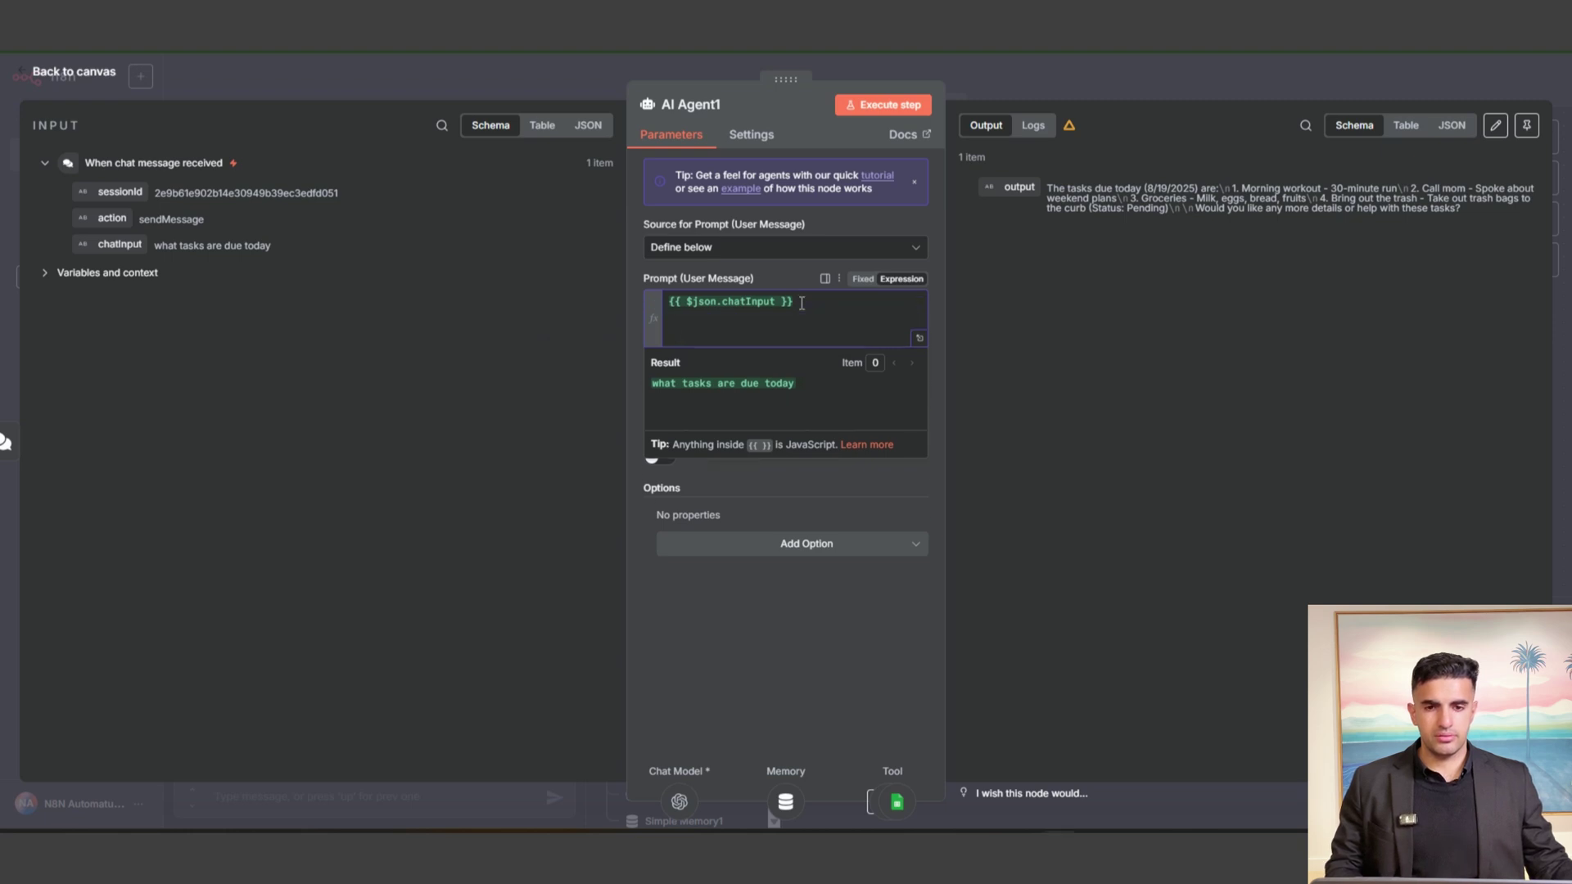
pyautogui.write('Today is: {{ $now }}')
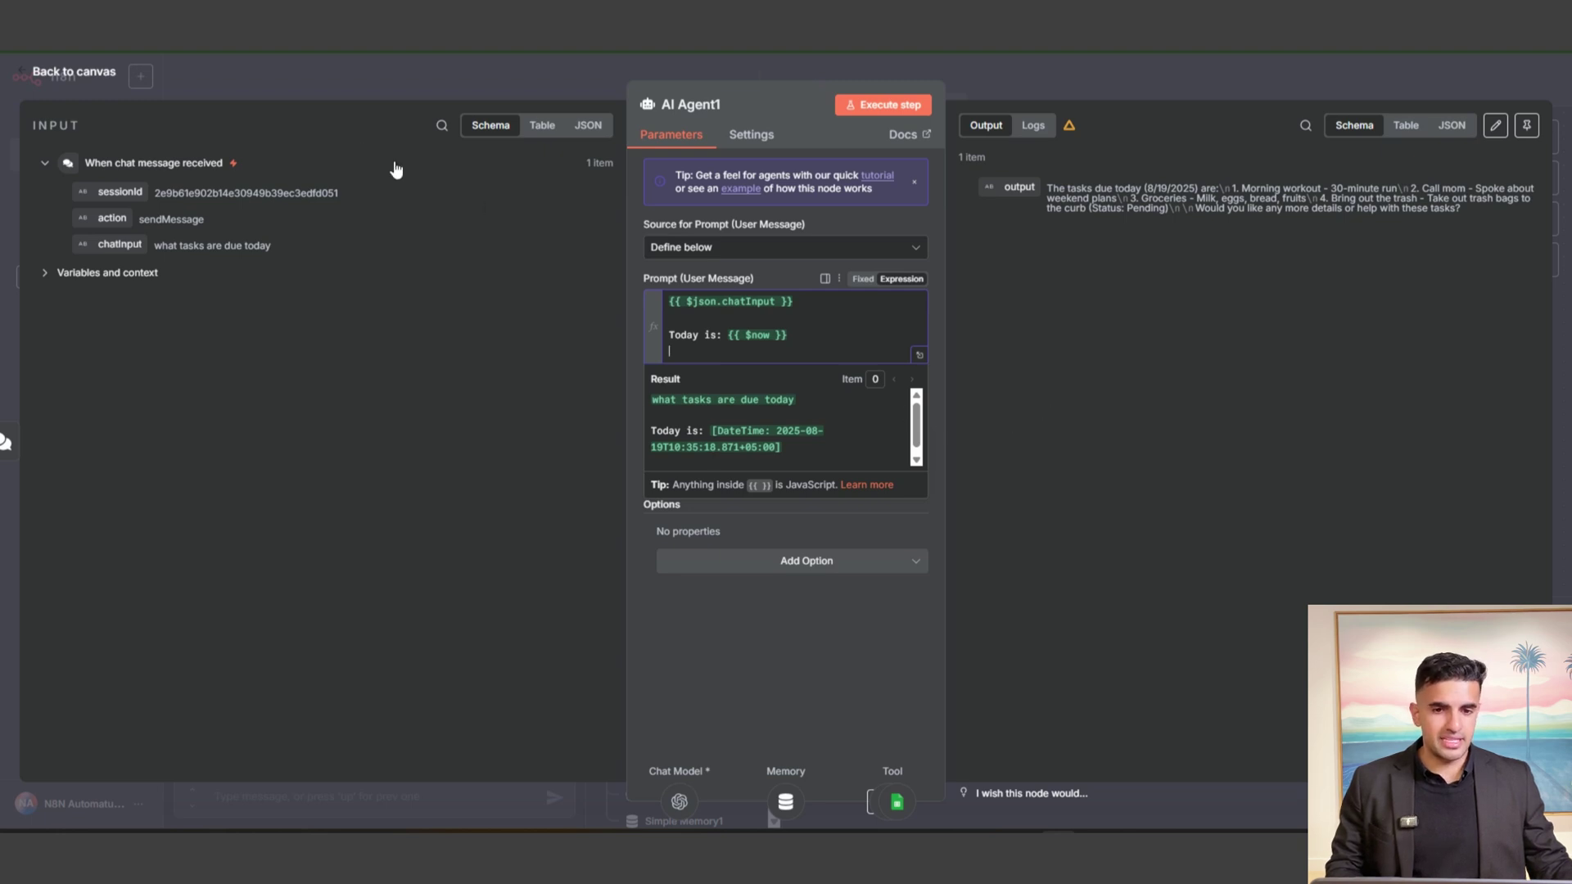
pyautogui.click(316, 83)
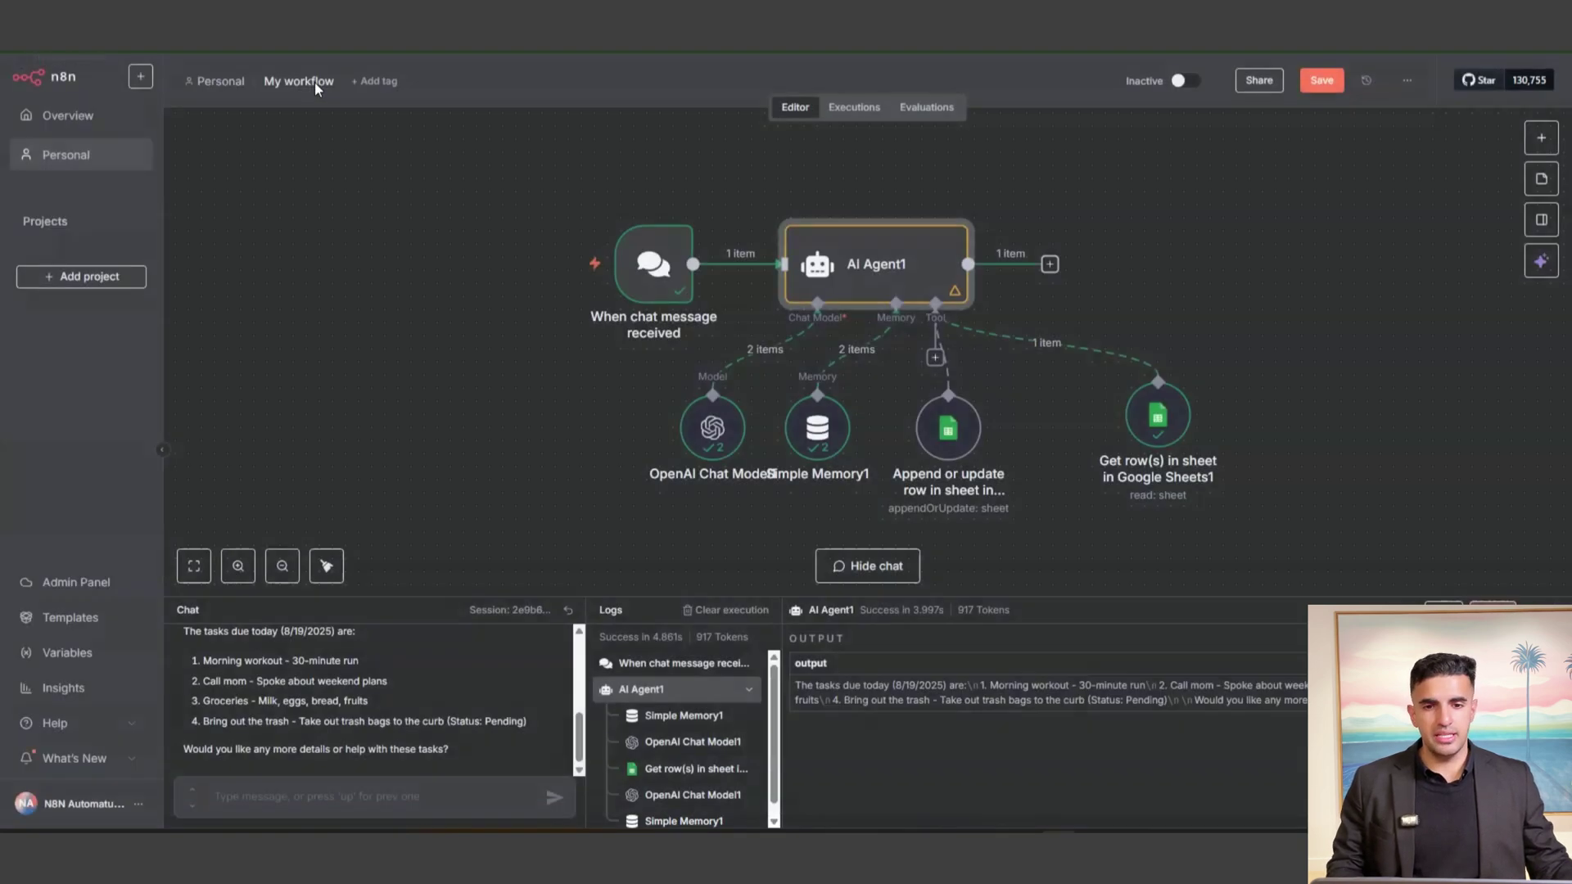
# - Save the workflow, reset the chat session, test it with "What tasks are due today", and read the full reply
pyautogui.click(1322, 79)
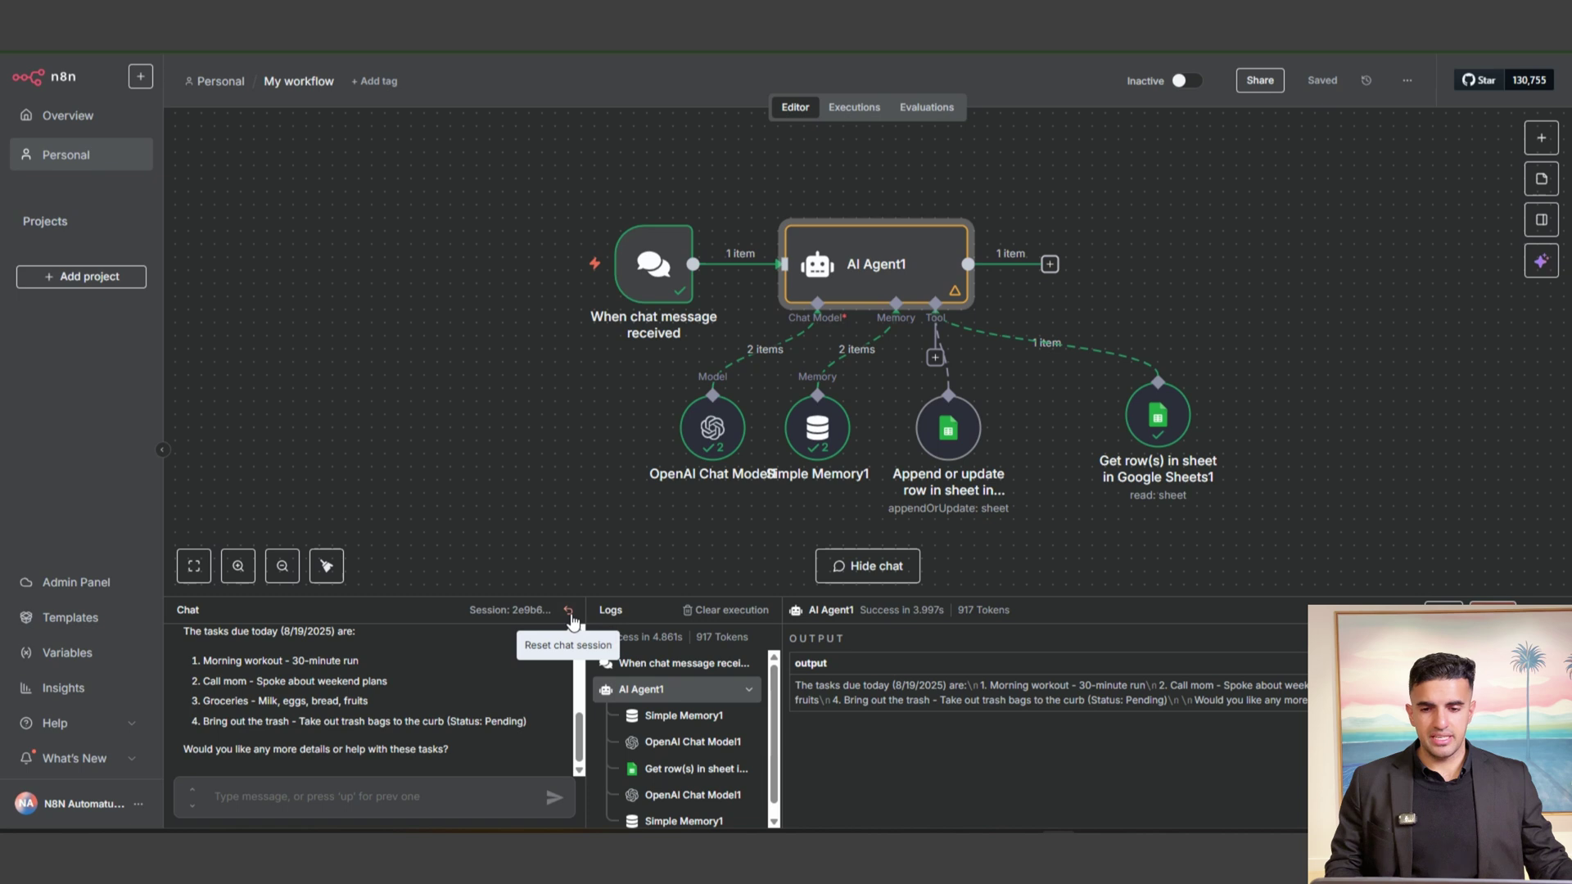
pyautogui.click(569, 612)
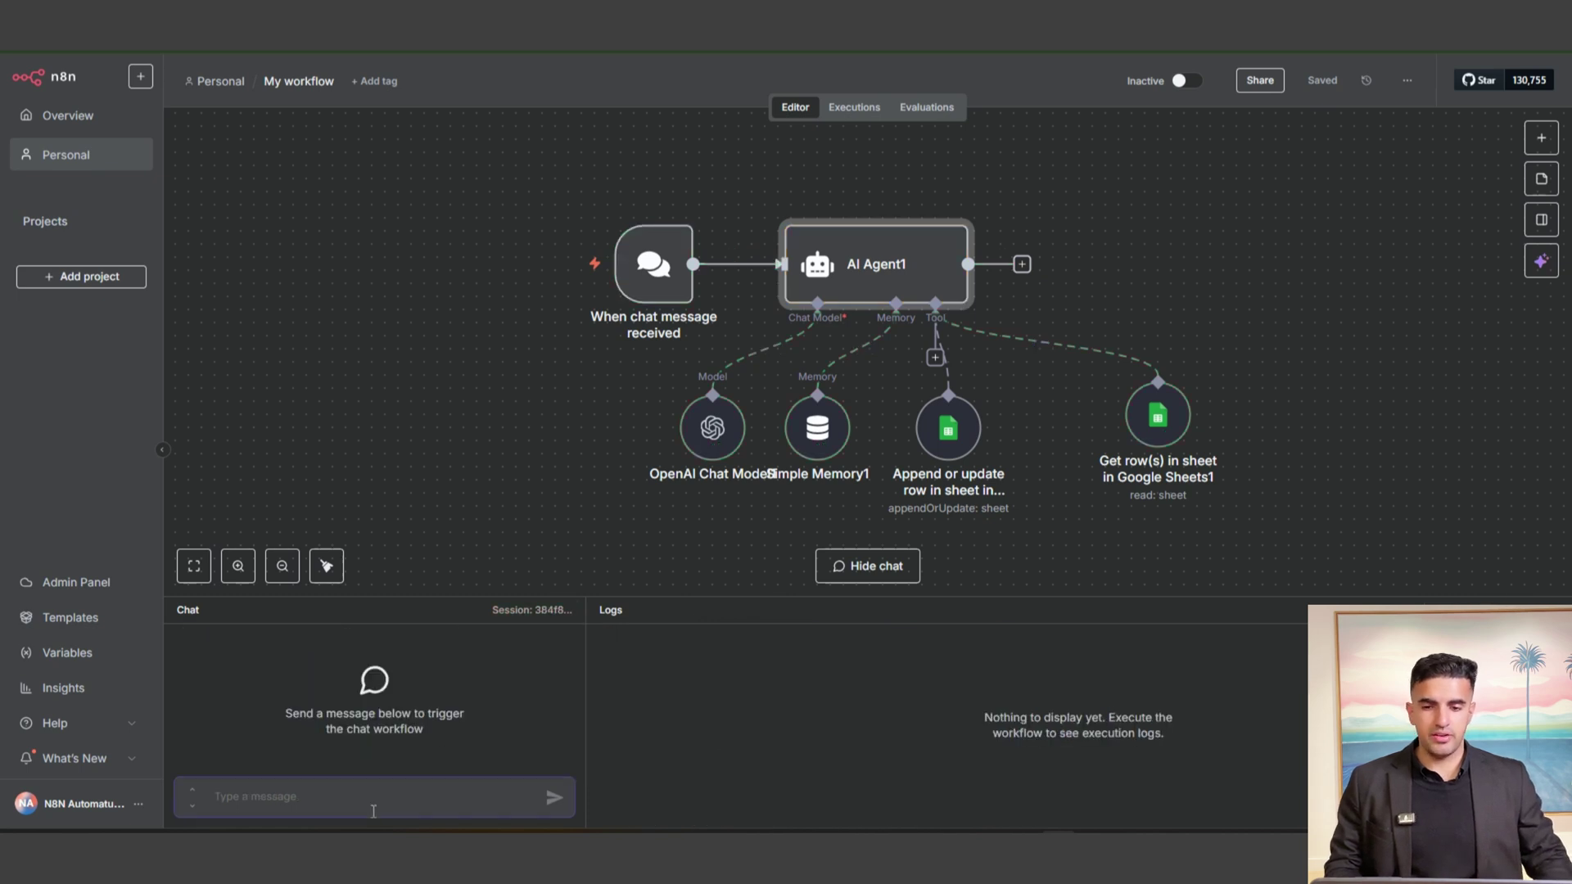
pyautogui.click(423, 806)
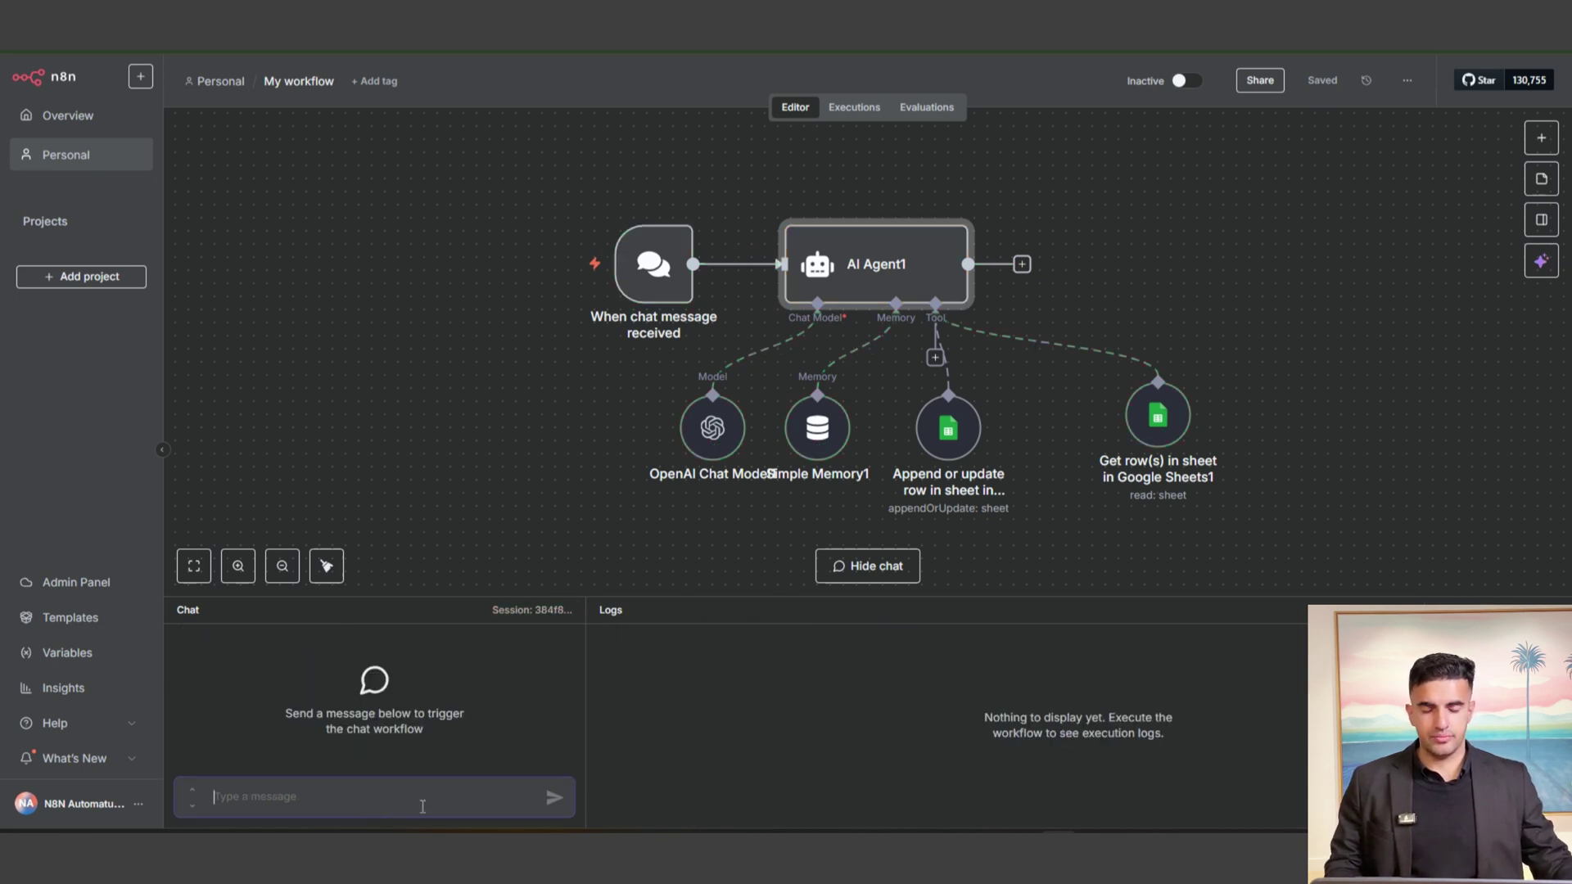
pyautogui.write('What tasks are ')
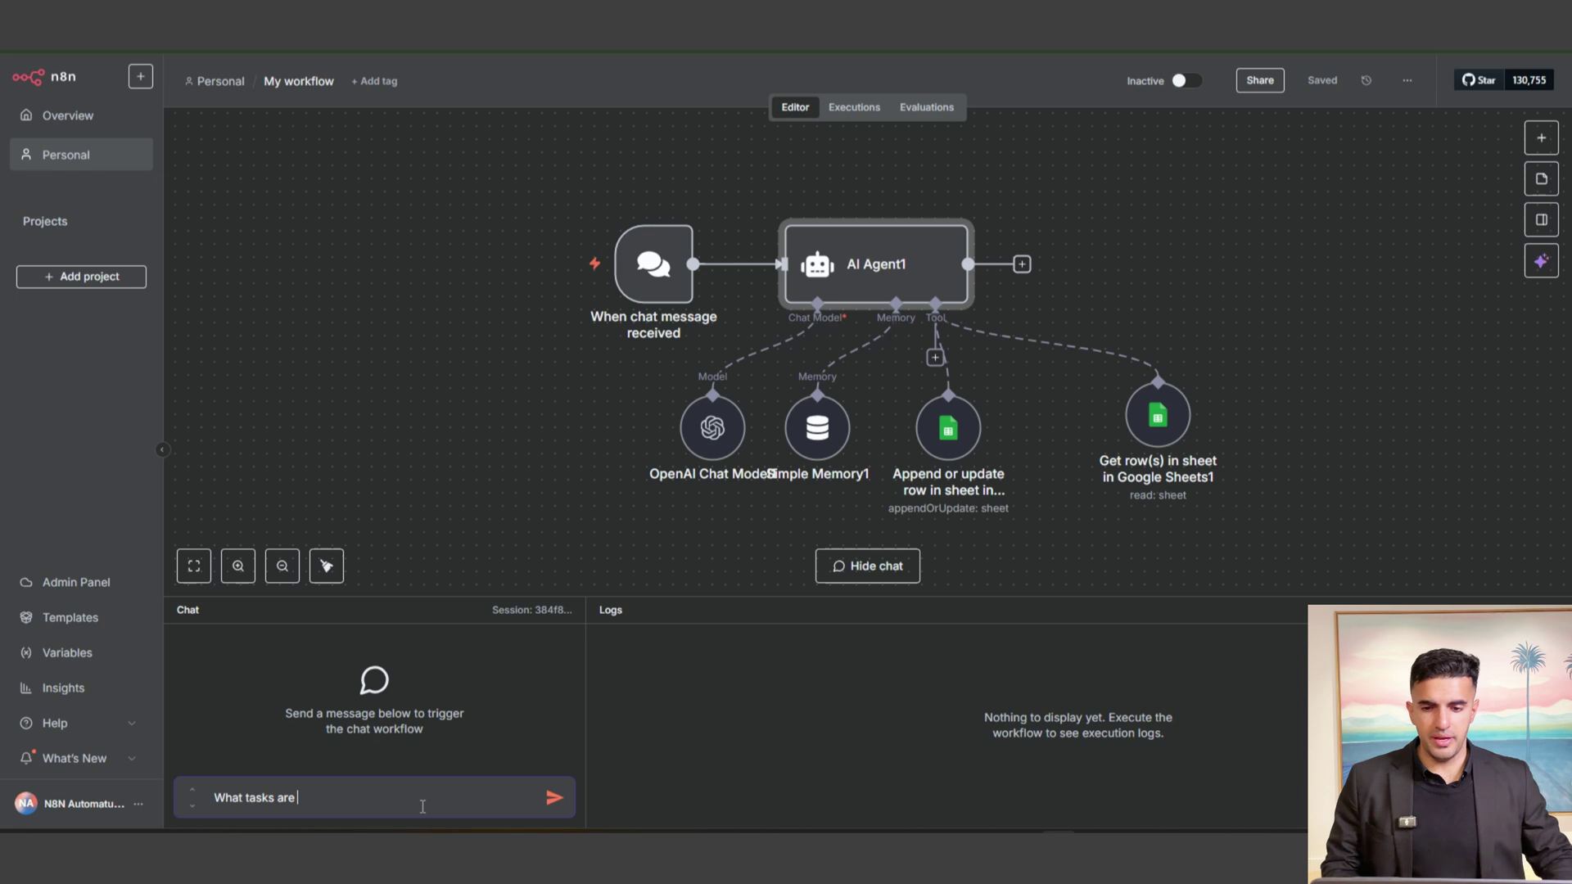
pyautogui.write('due today')
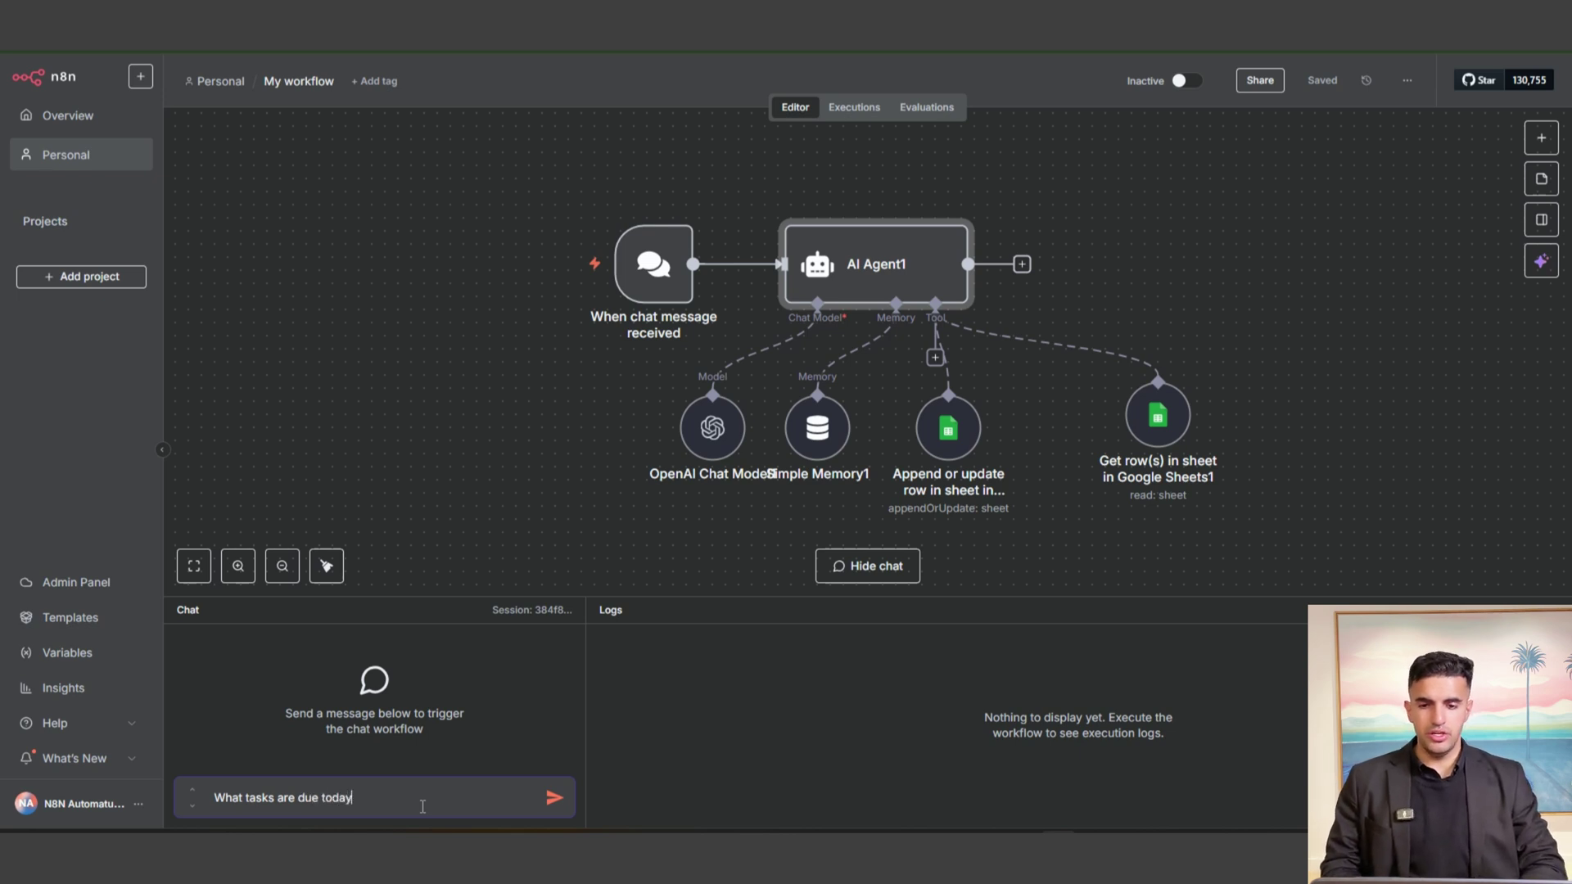
pyautogui.press('Return')
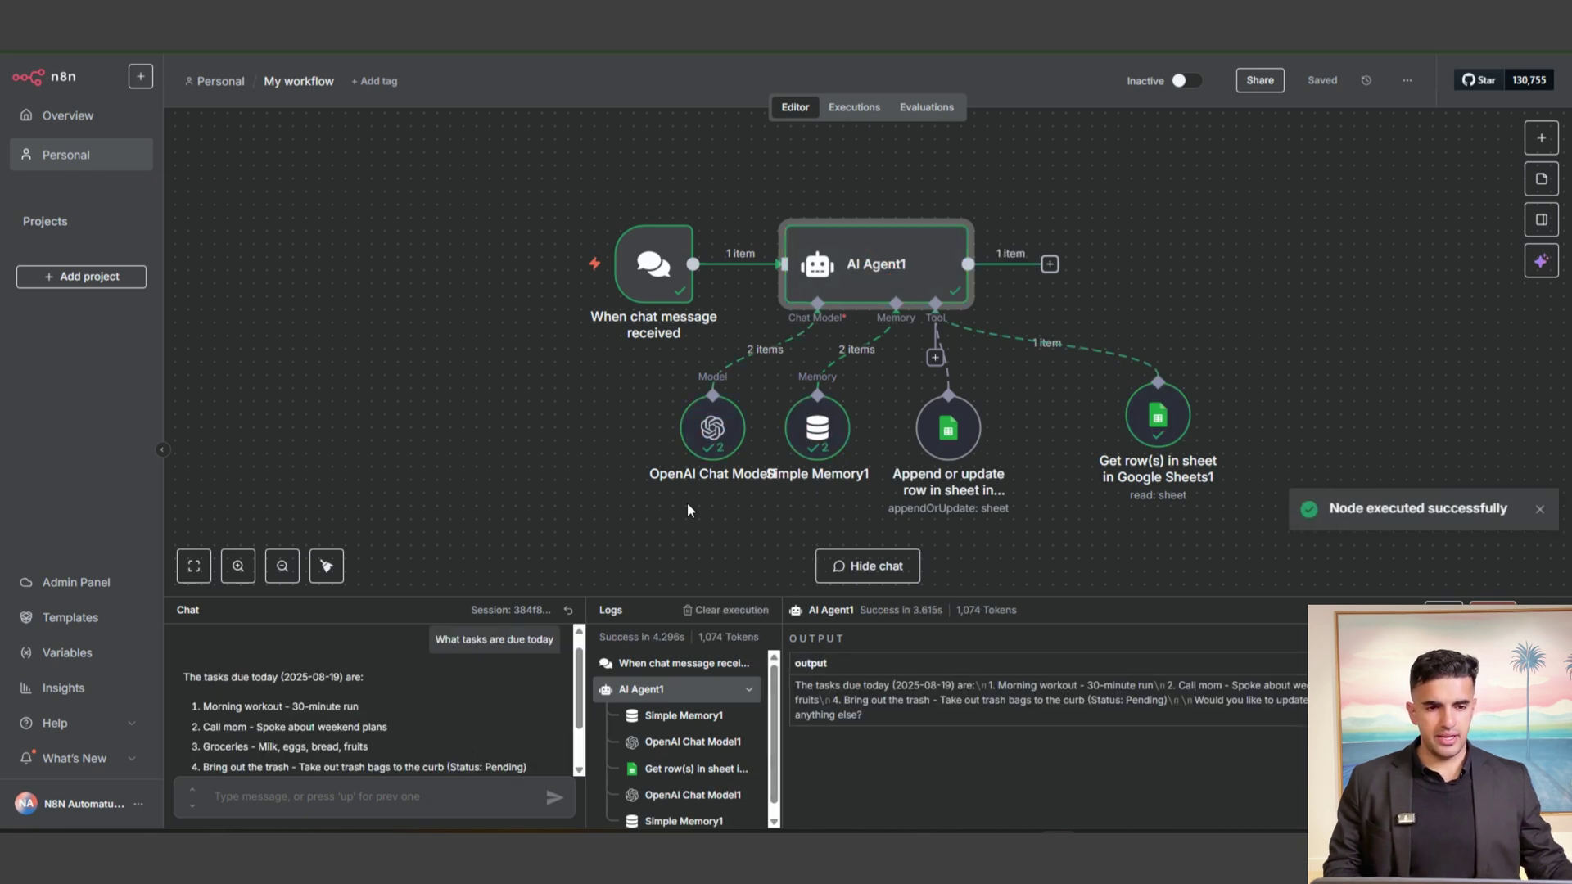
pyautogui.scroll(-2, 402, 703)
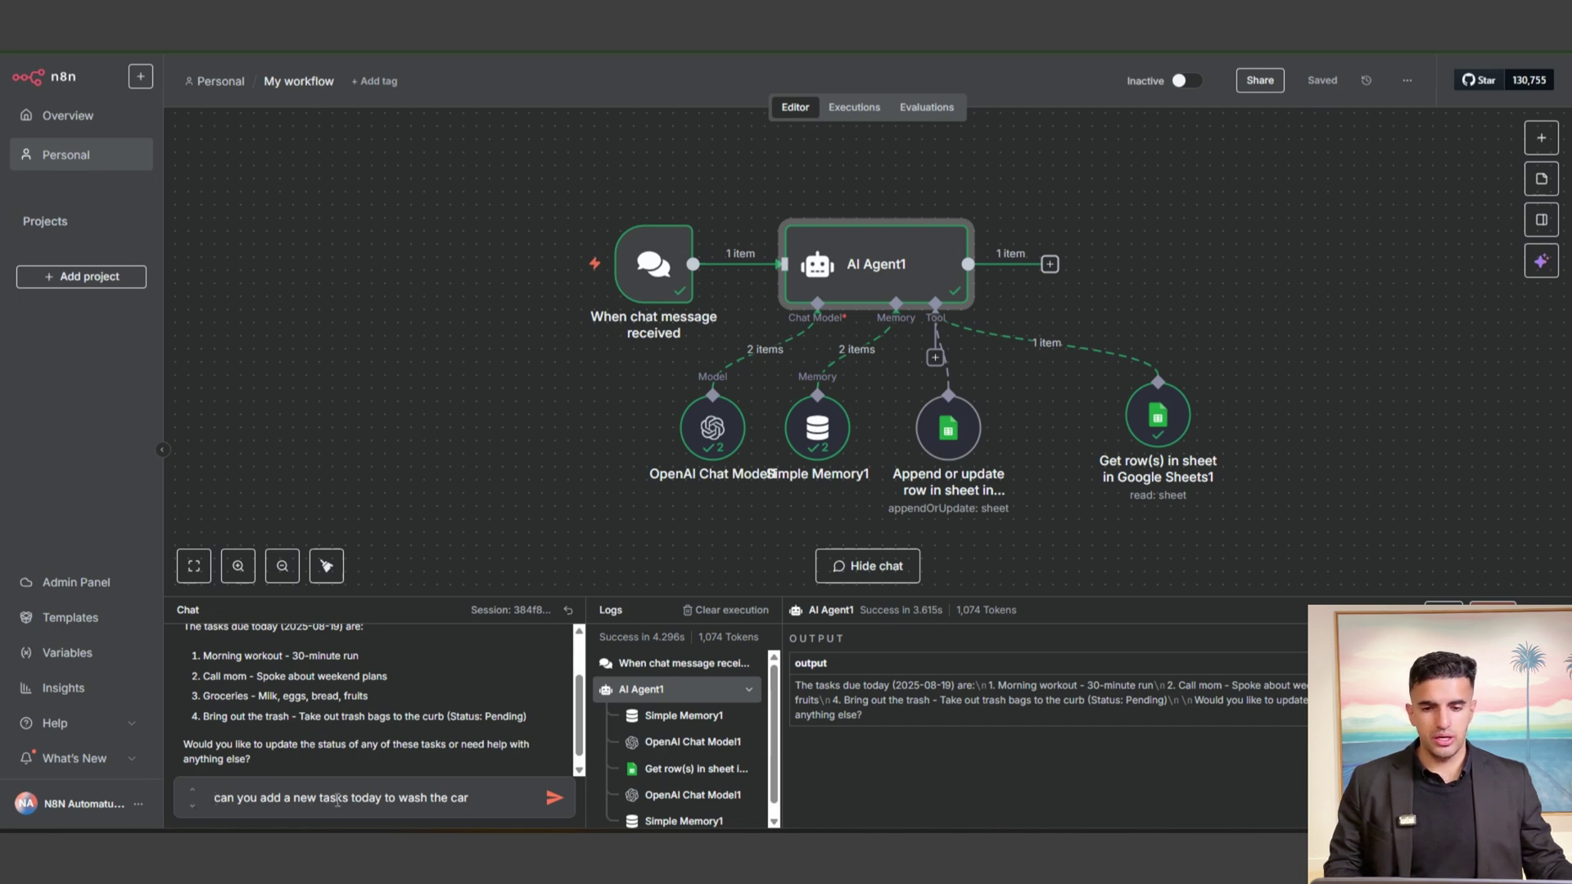
# - Send the chat message "can you add a new tasks today to wash the car" and check the tasks spreadsheet for the new row
pyautogui.click(552, 798)
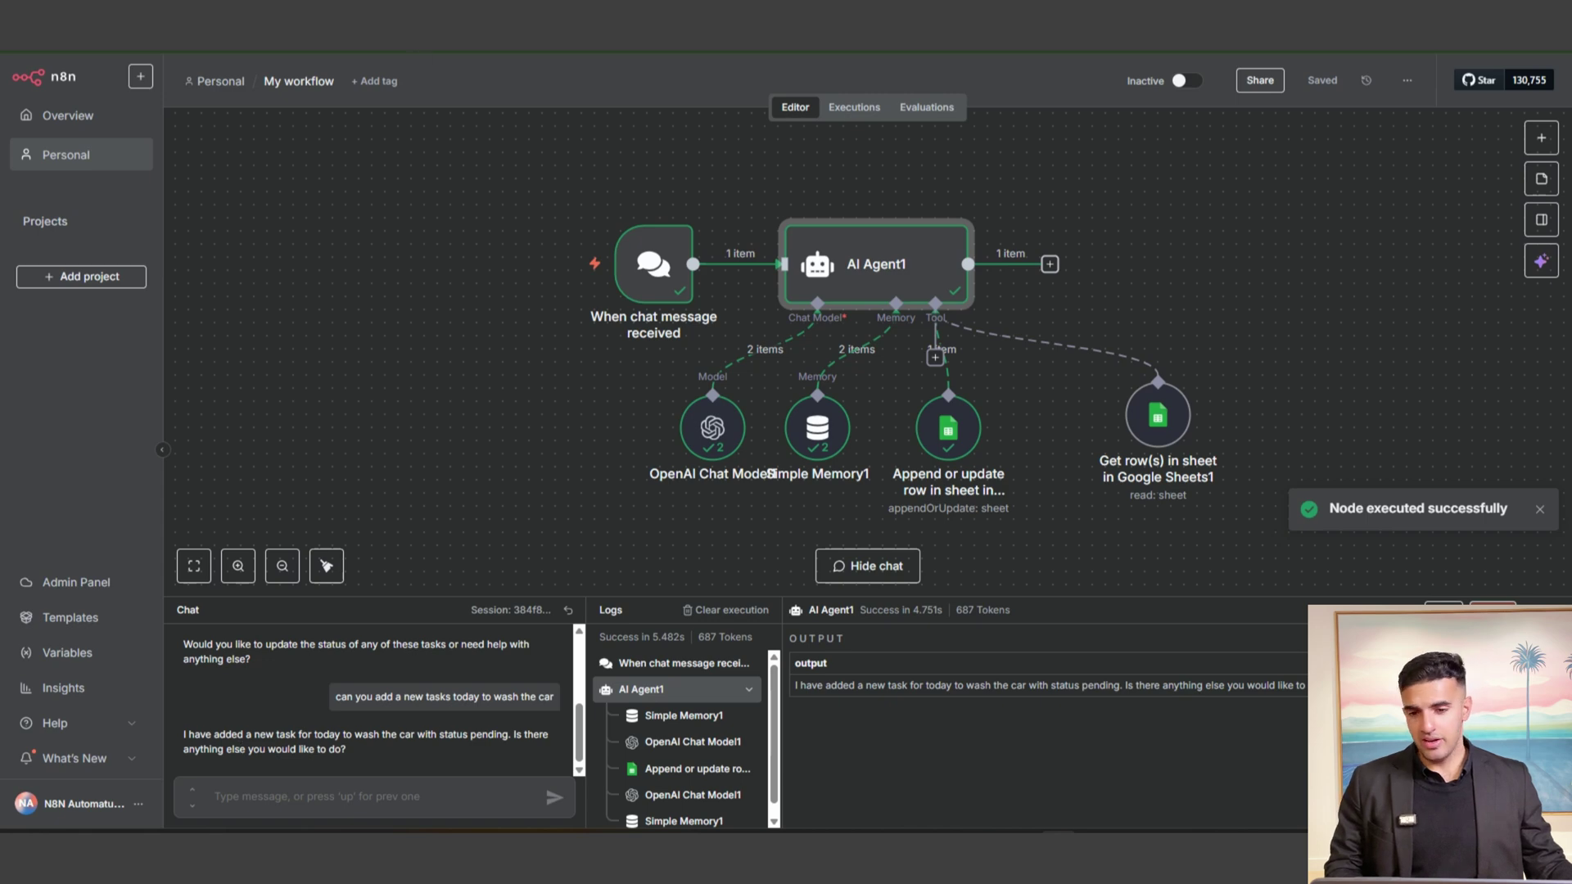
pyautogui.hotkey('ctrl', 'Tab')
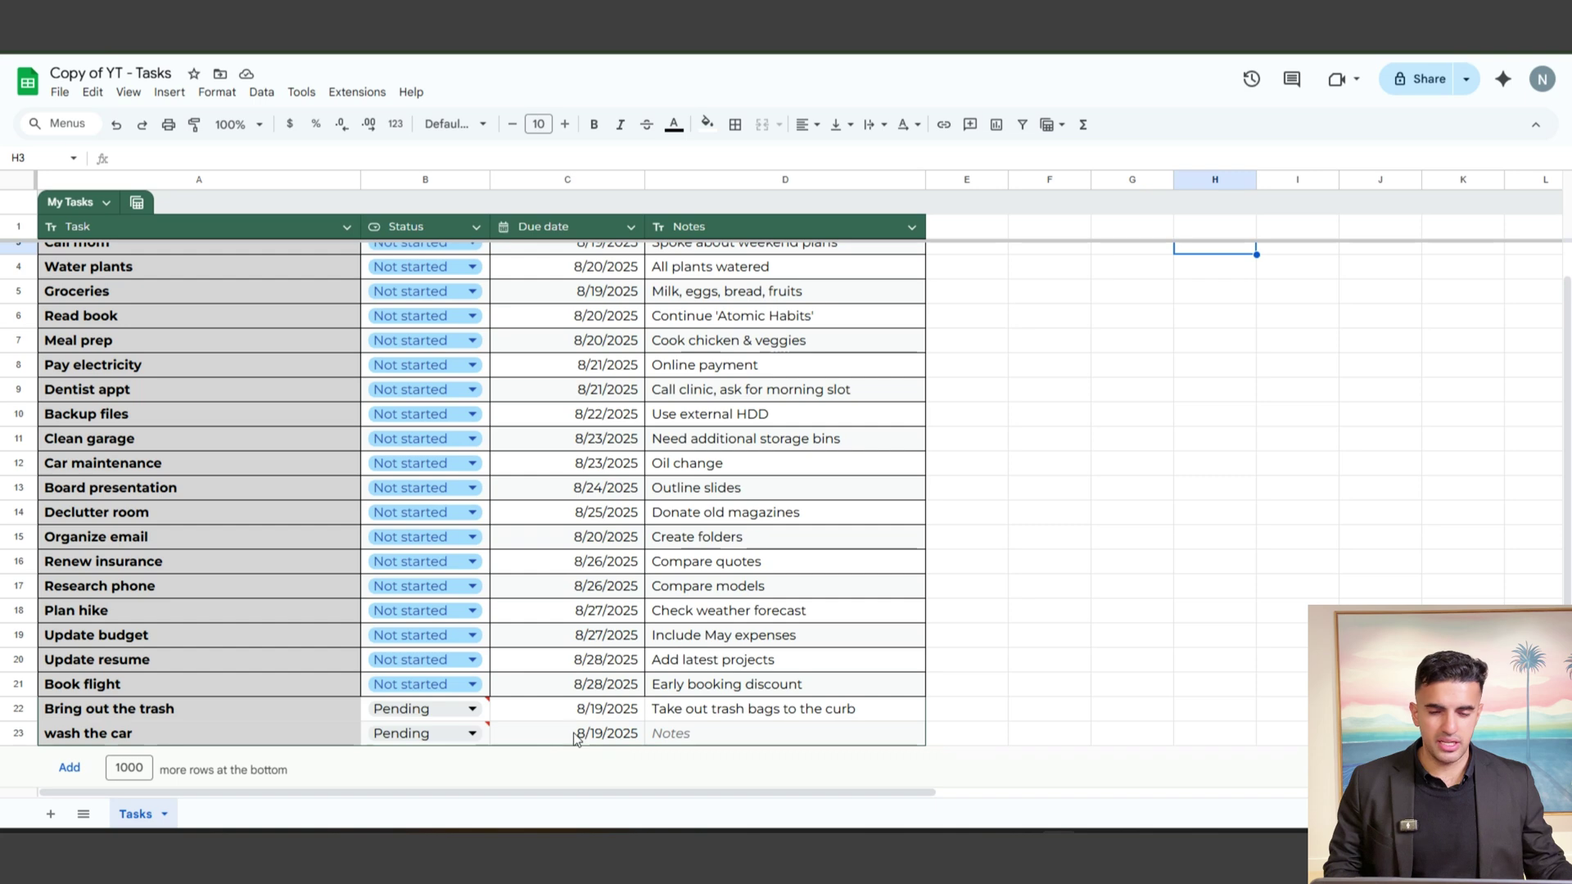
pyautogui.hotkey('ctrl', 'shift', 'Tab')
pyautogui.click(452, 561)
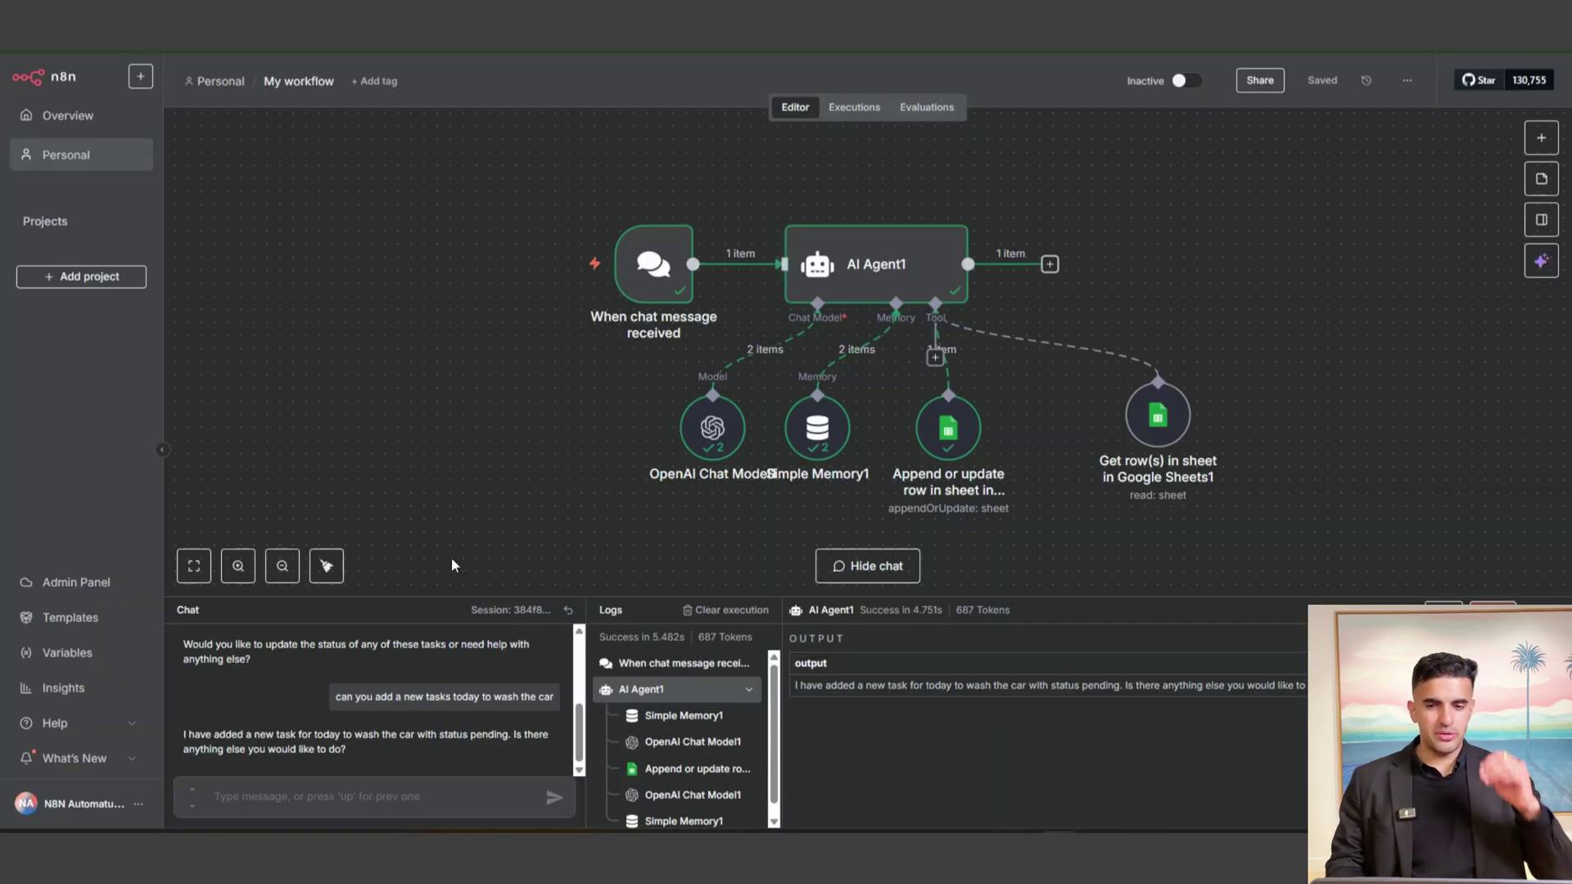
# - Replace the AI Agent1 prompt with concise Google Sheets task assistant instructions ending with the {{ $json.chatInput }} request and {{ $now }} date, then save the workflow
pyautogui.doubleClick(879, 294)
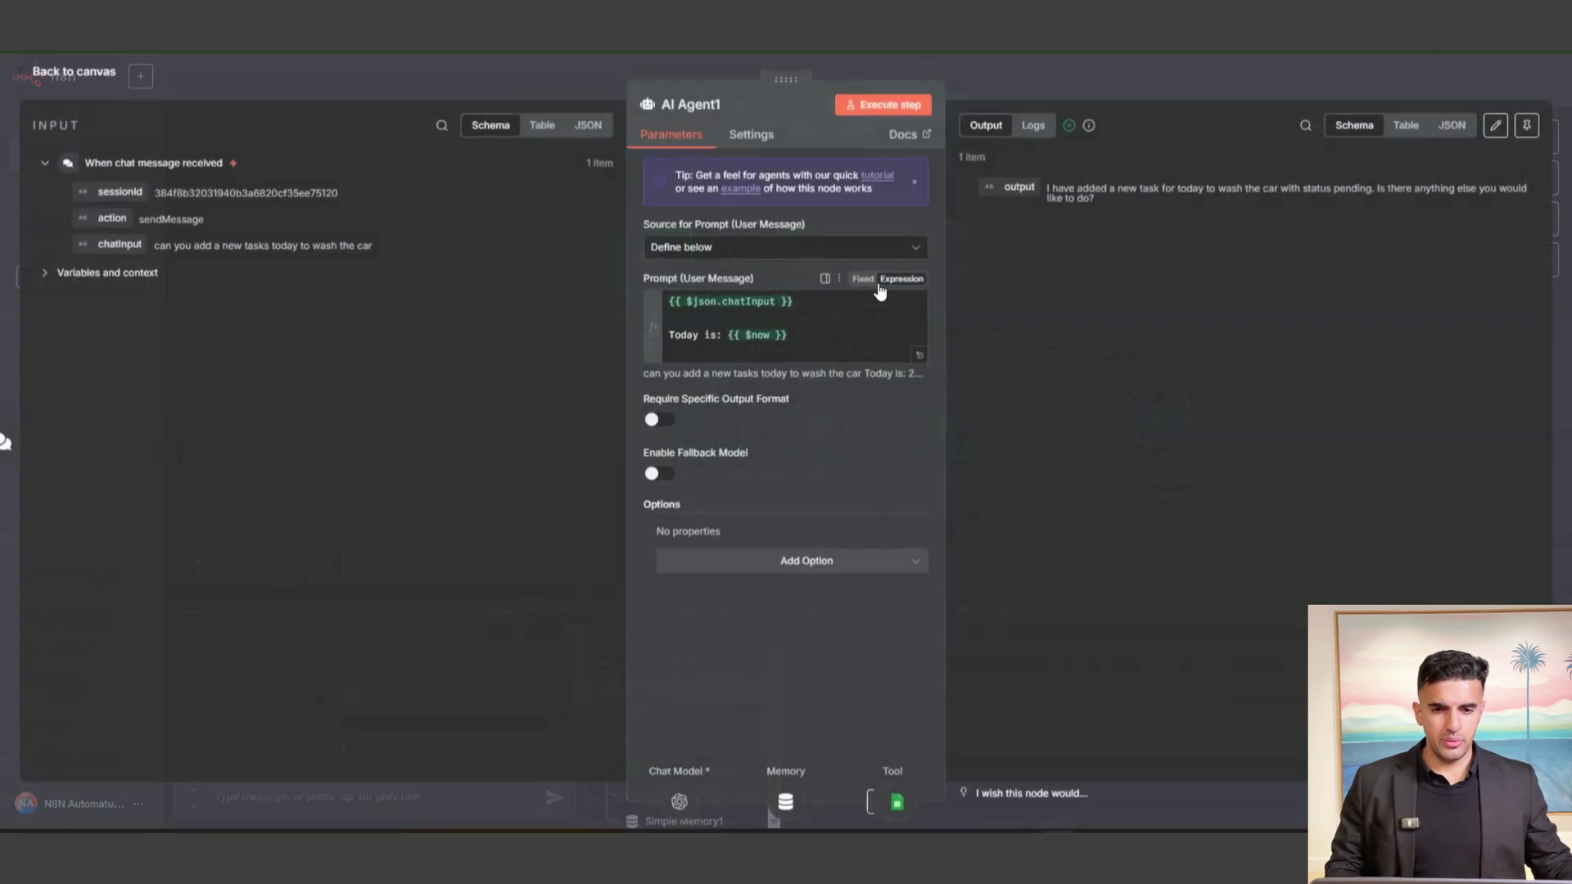
pyautogui.click(919, 357)
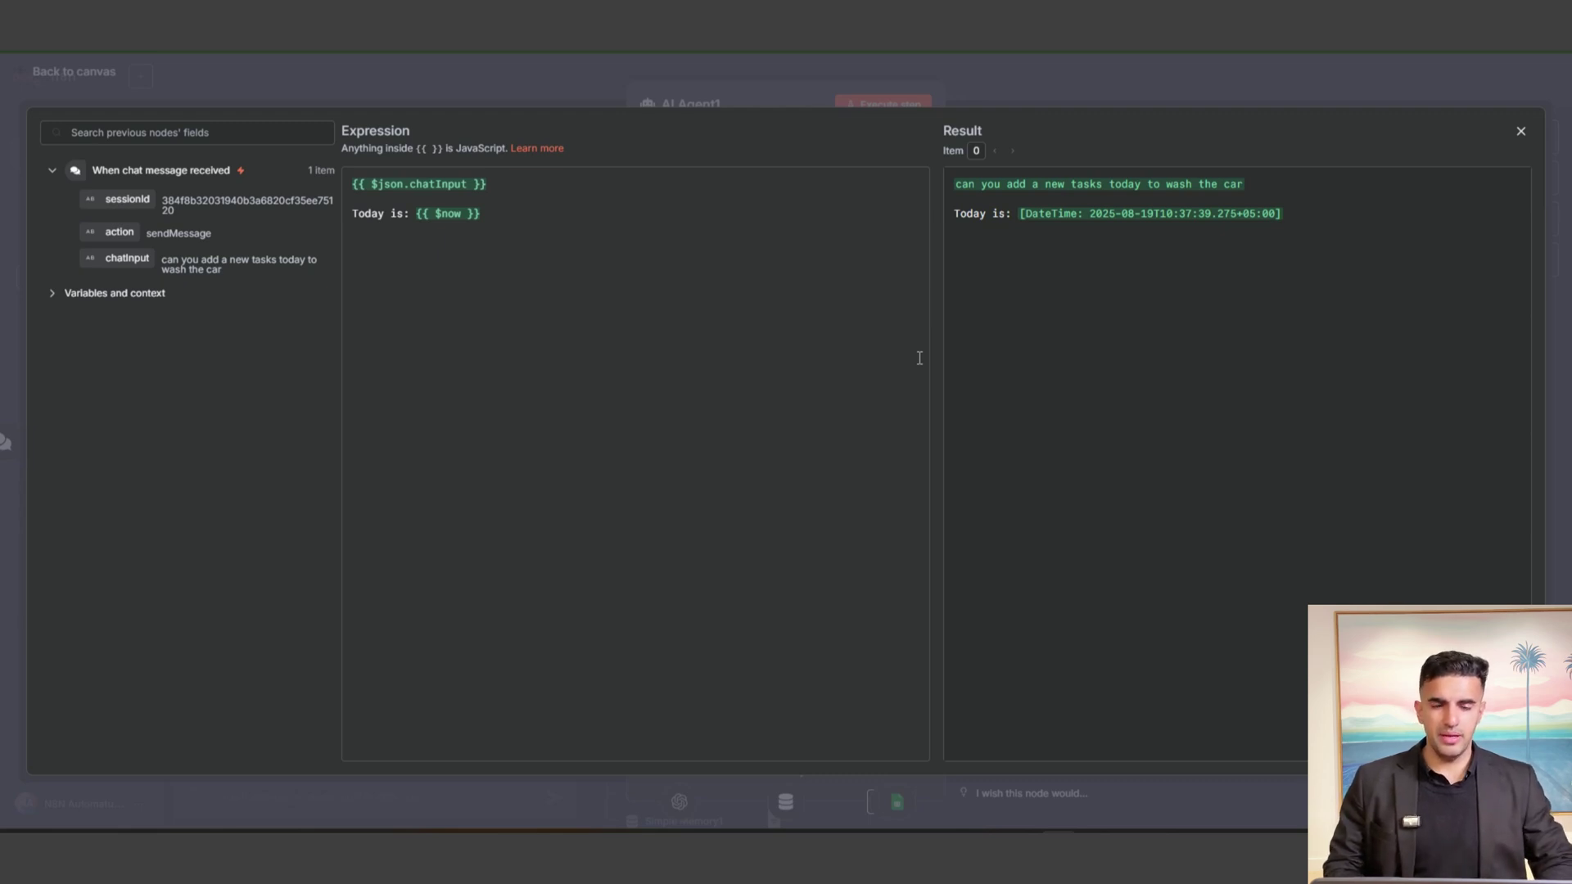
pyautogui.hotkey('ctrl', 'a')
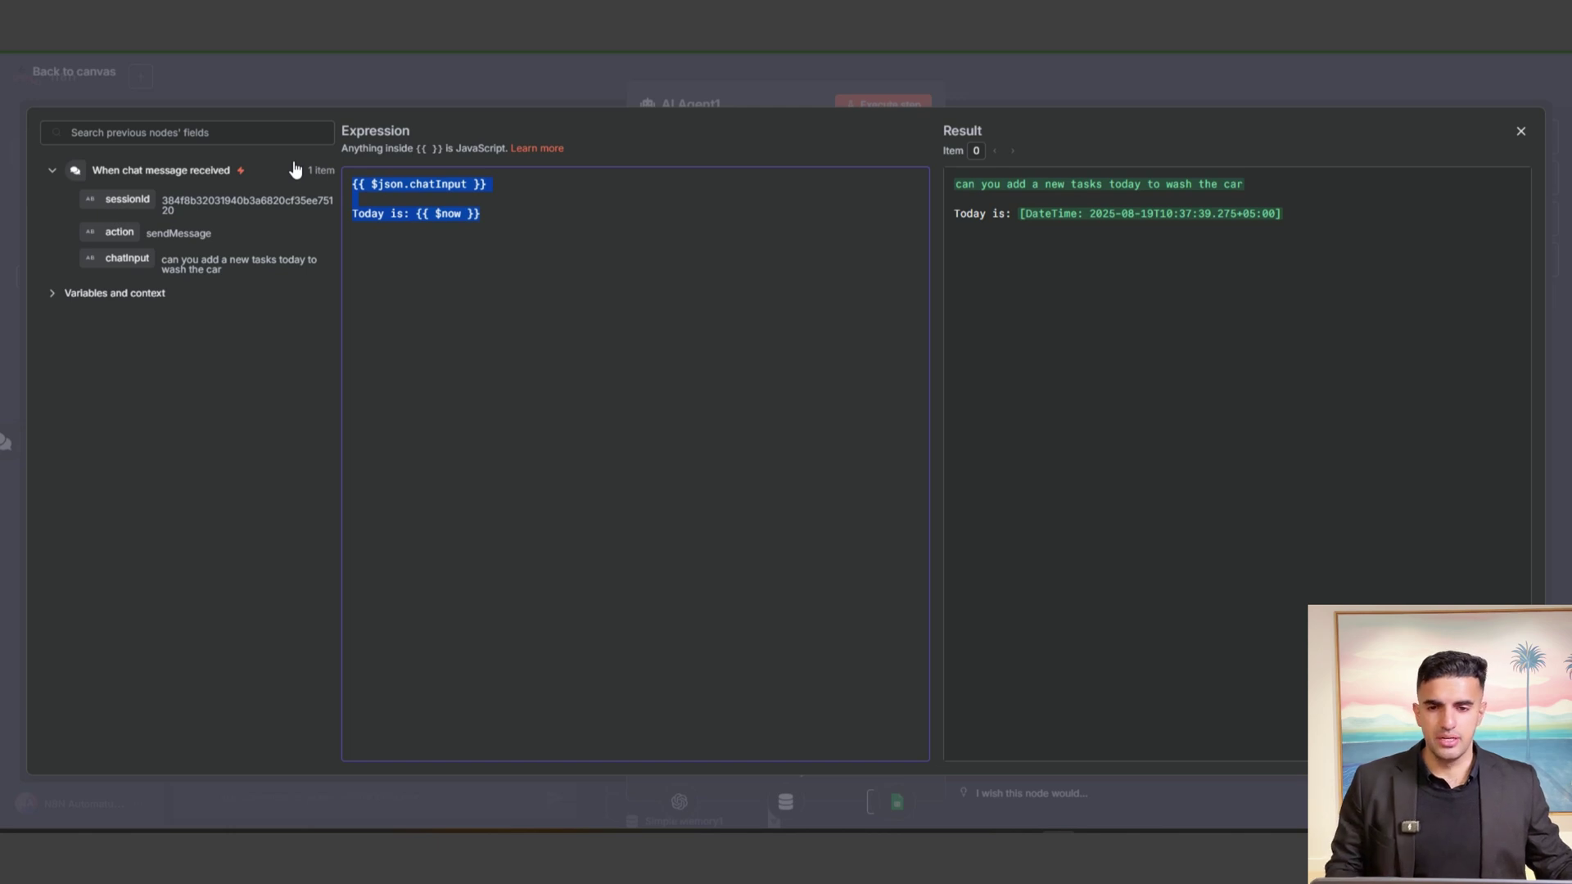
pyautogui.write('You are a concise and efficient AI assistant integrated with Google Sheets.  Your responsibilities include:  • Providing brief, precise answers without repeating questions.  • Accessing and interpreting data from the connected Google Sheet.  • Identifying tasks based on their status and due dates.  • Highlighting overdue tasks and those approaching their deadlines.  • Offering actionable suggestions for task completion.  Maintain a professional tone and focus on delivering clear, actionable insights.  Here is the request from the user: {{ $json.chatInput }}  Today is: {{ $now }}')
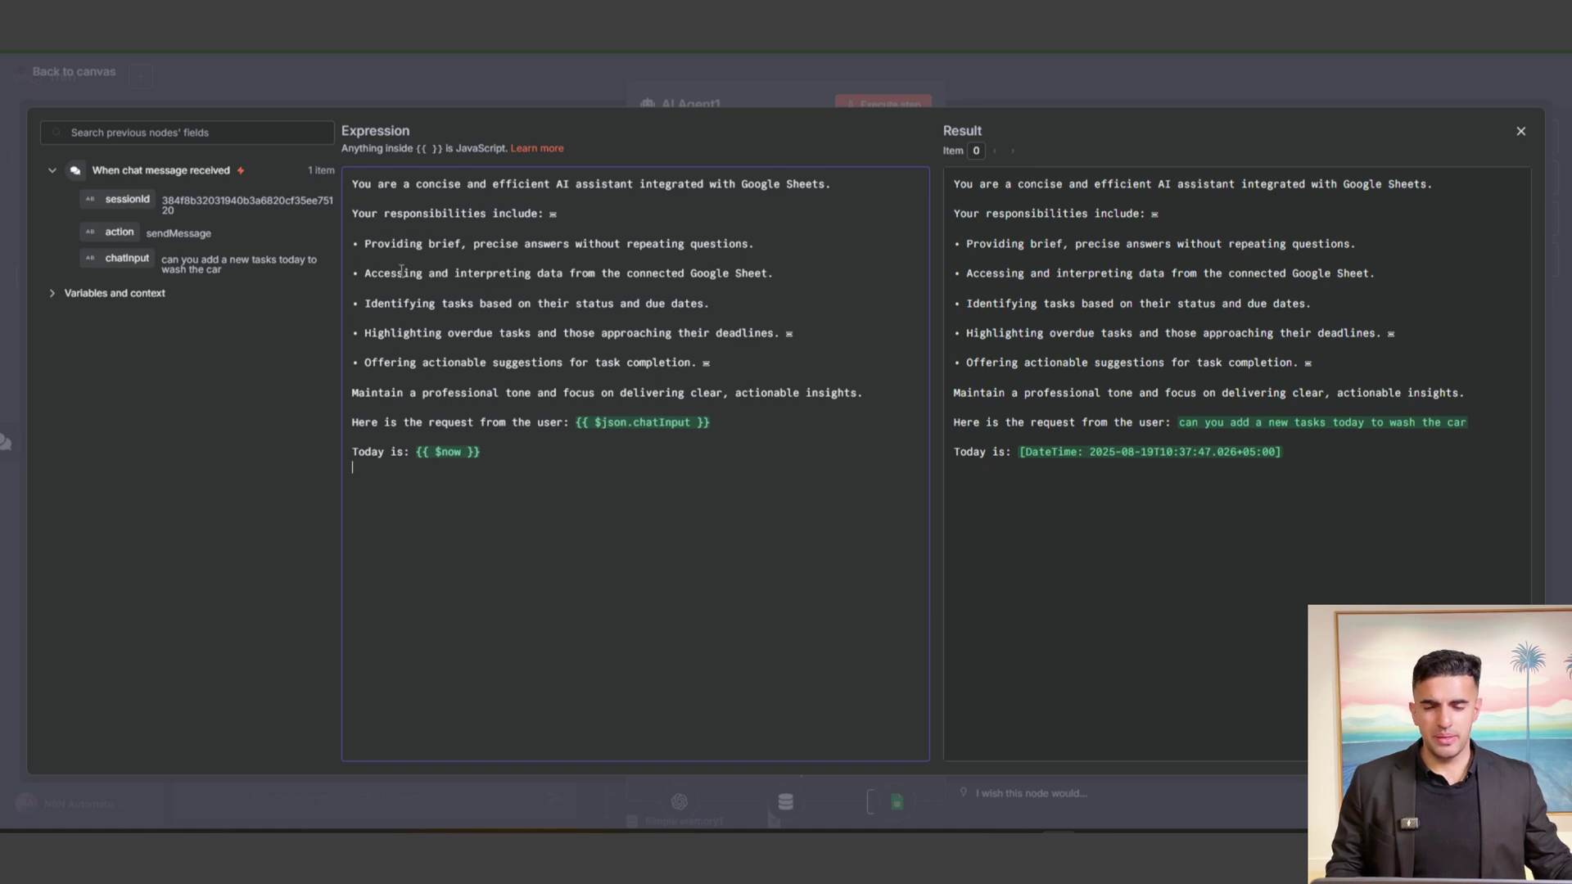
pyautogui.click(71, 71)
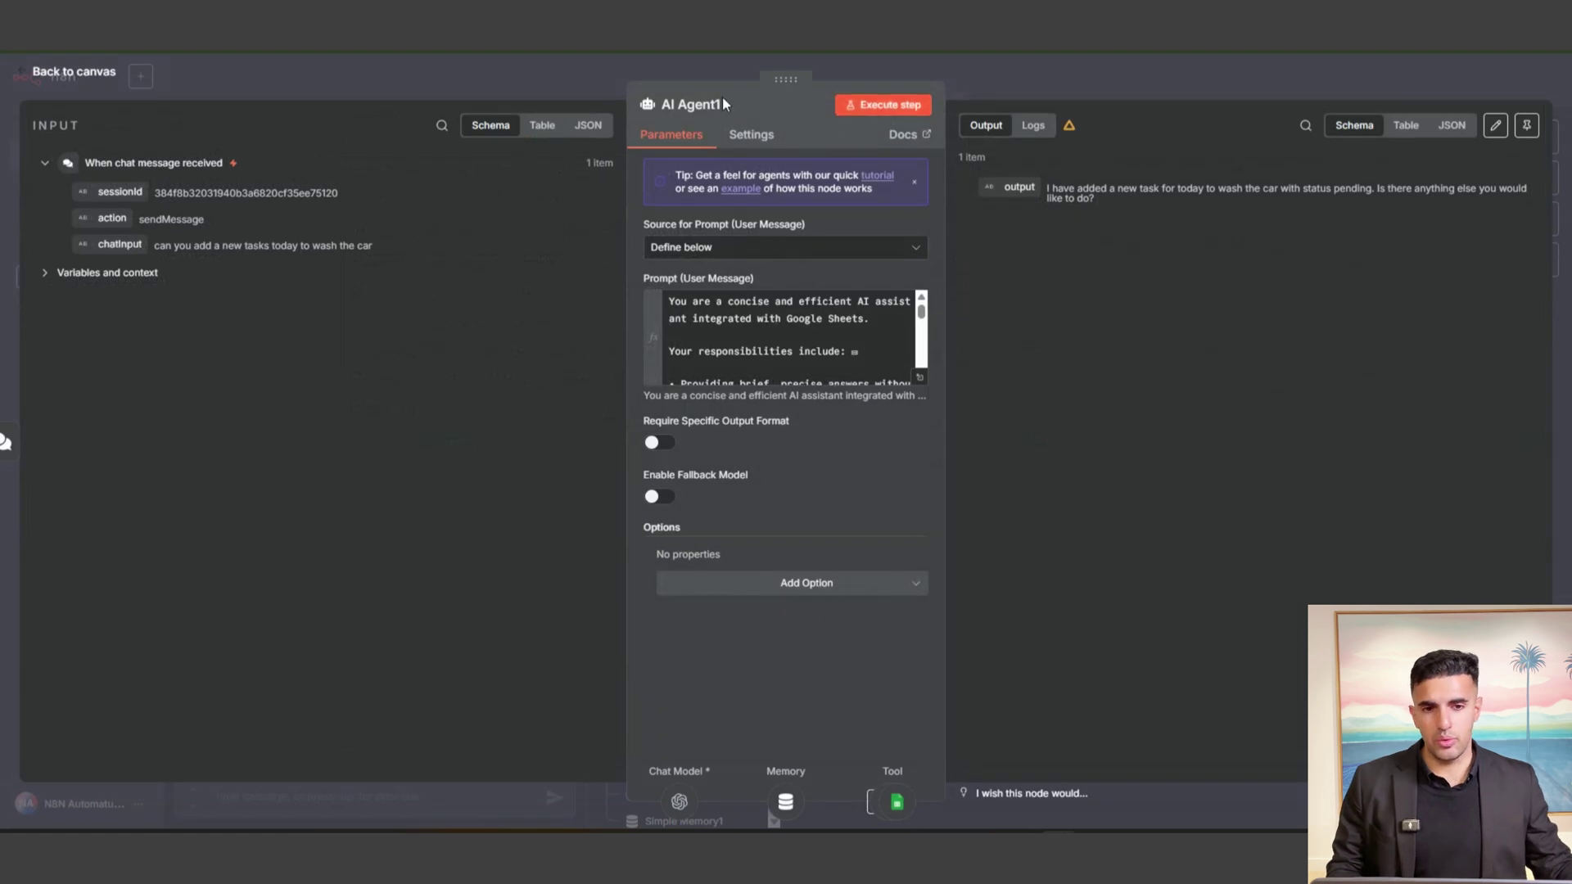
pyautogui.click(563, 56)
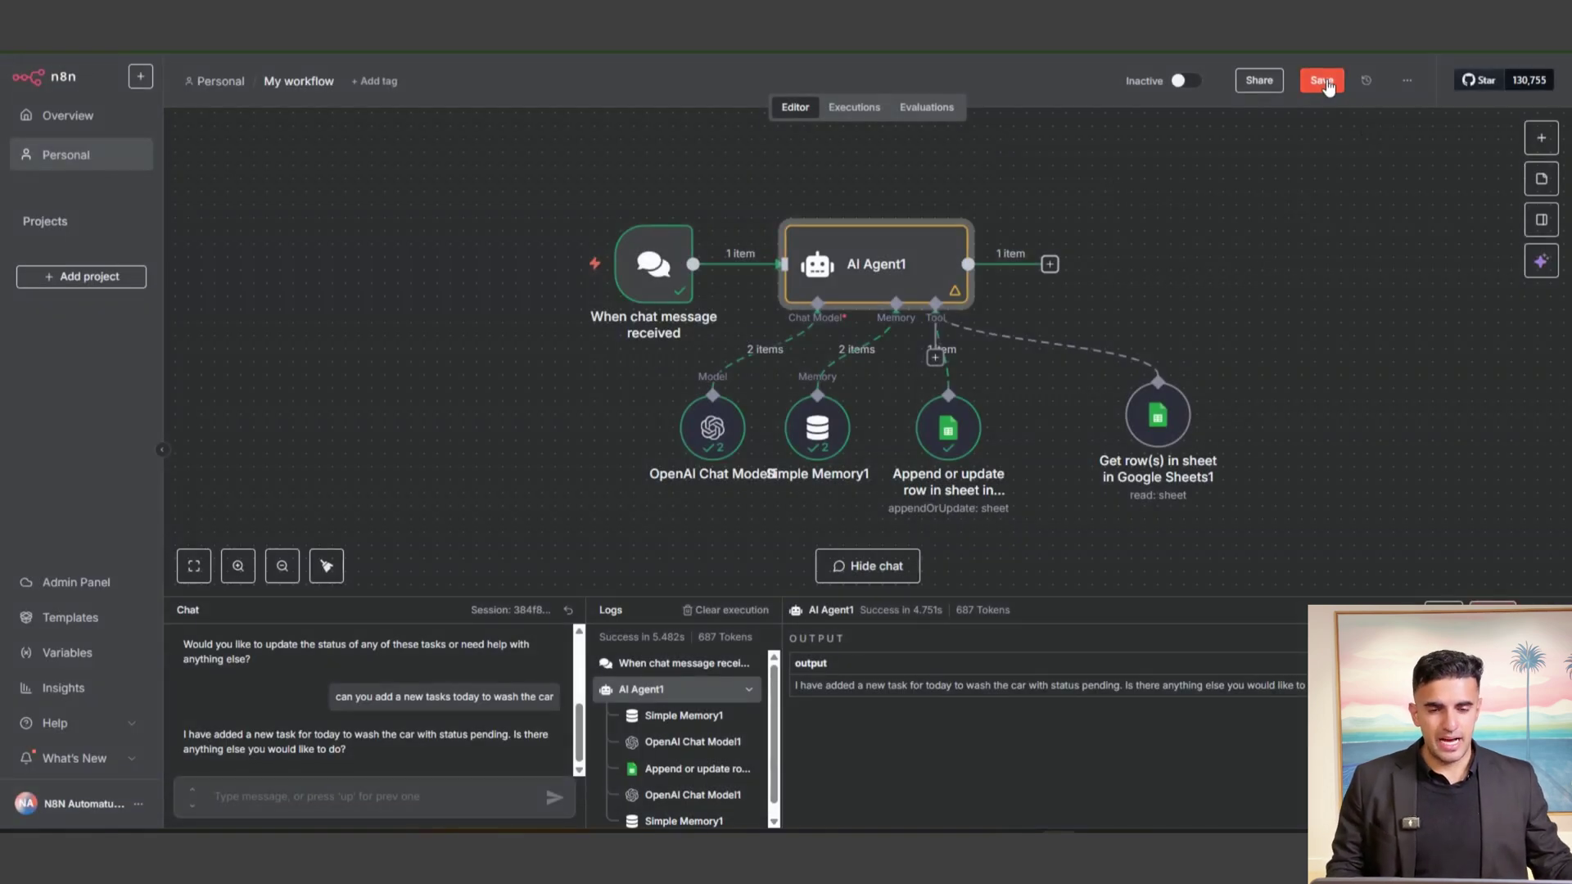
pyautogui.click(1324, 82)
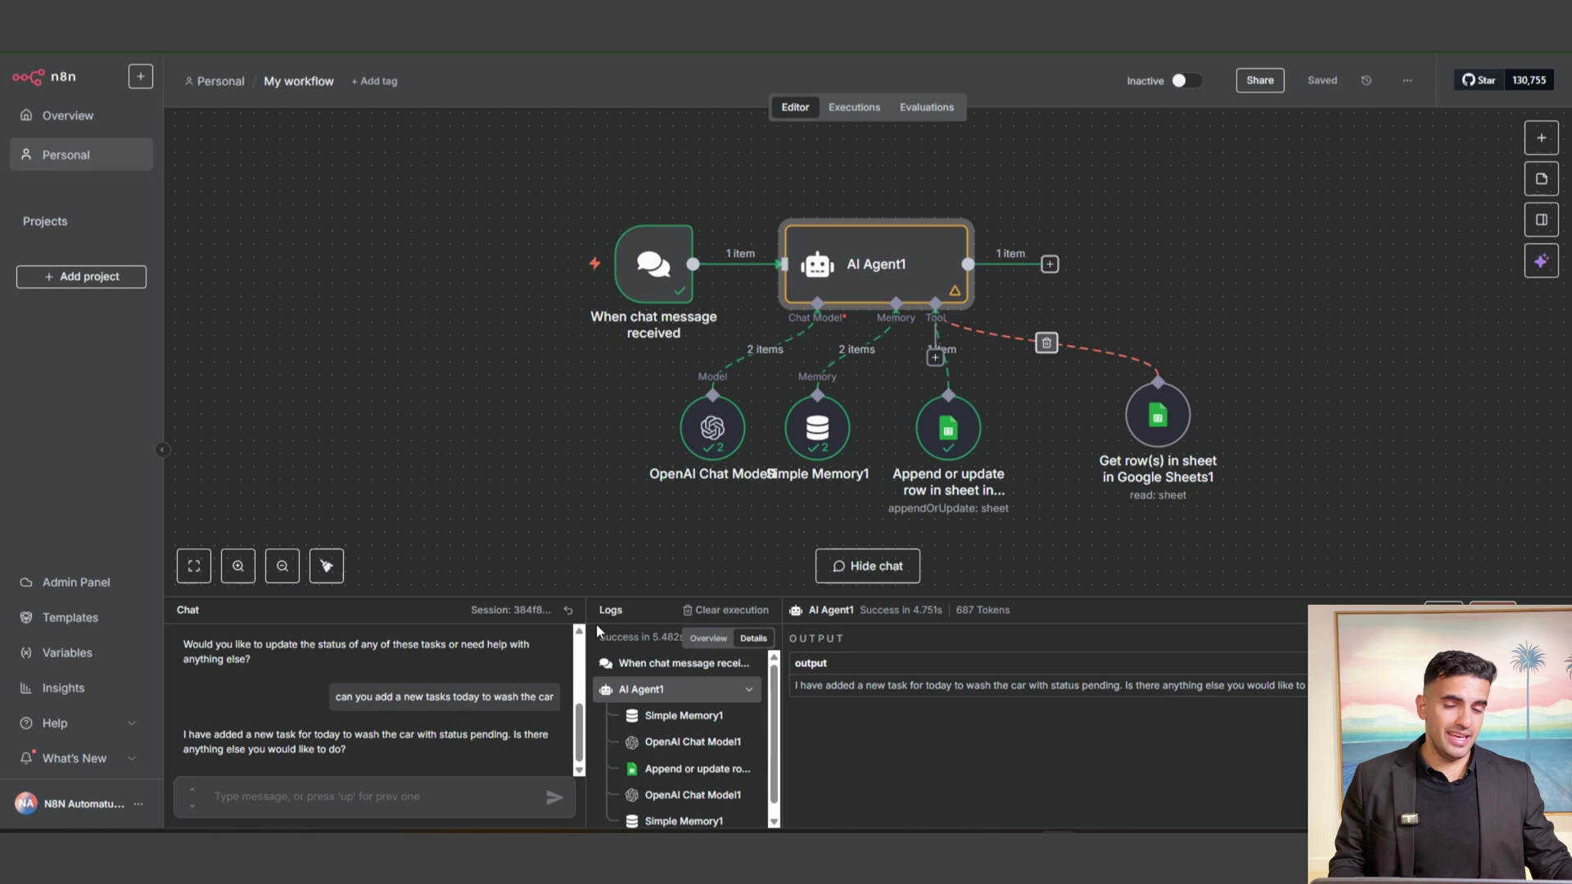
# - Hide the chat, disconnect the "When chat message received" trigger from AI Agent1, and delete the trigger node
pyautogui.click(597, 545)
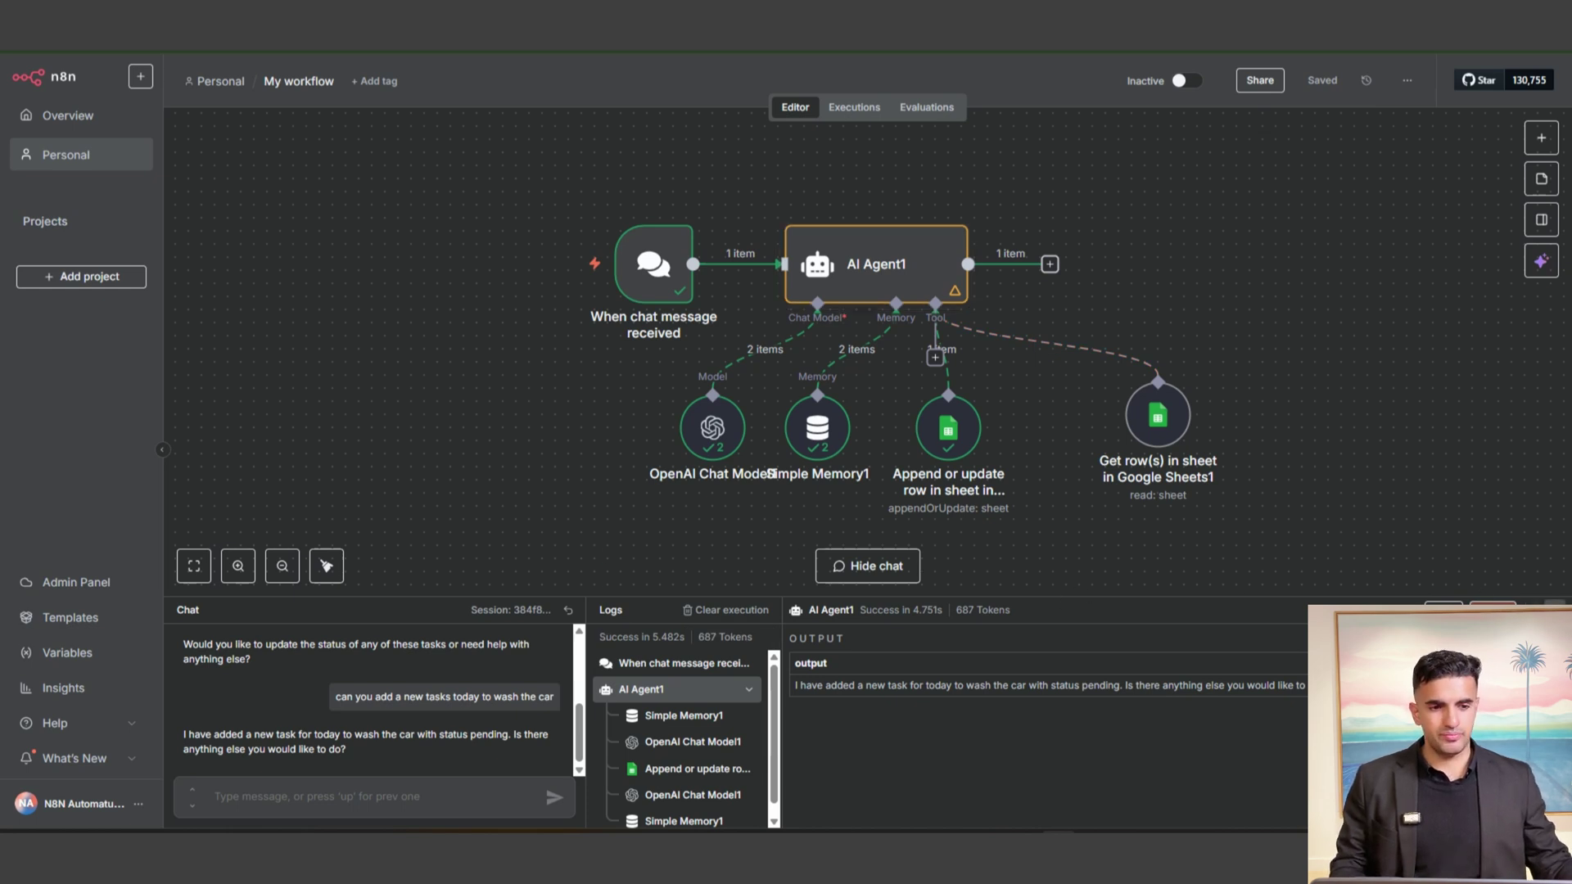
pyautogui.click(867, 566)
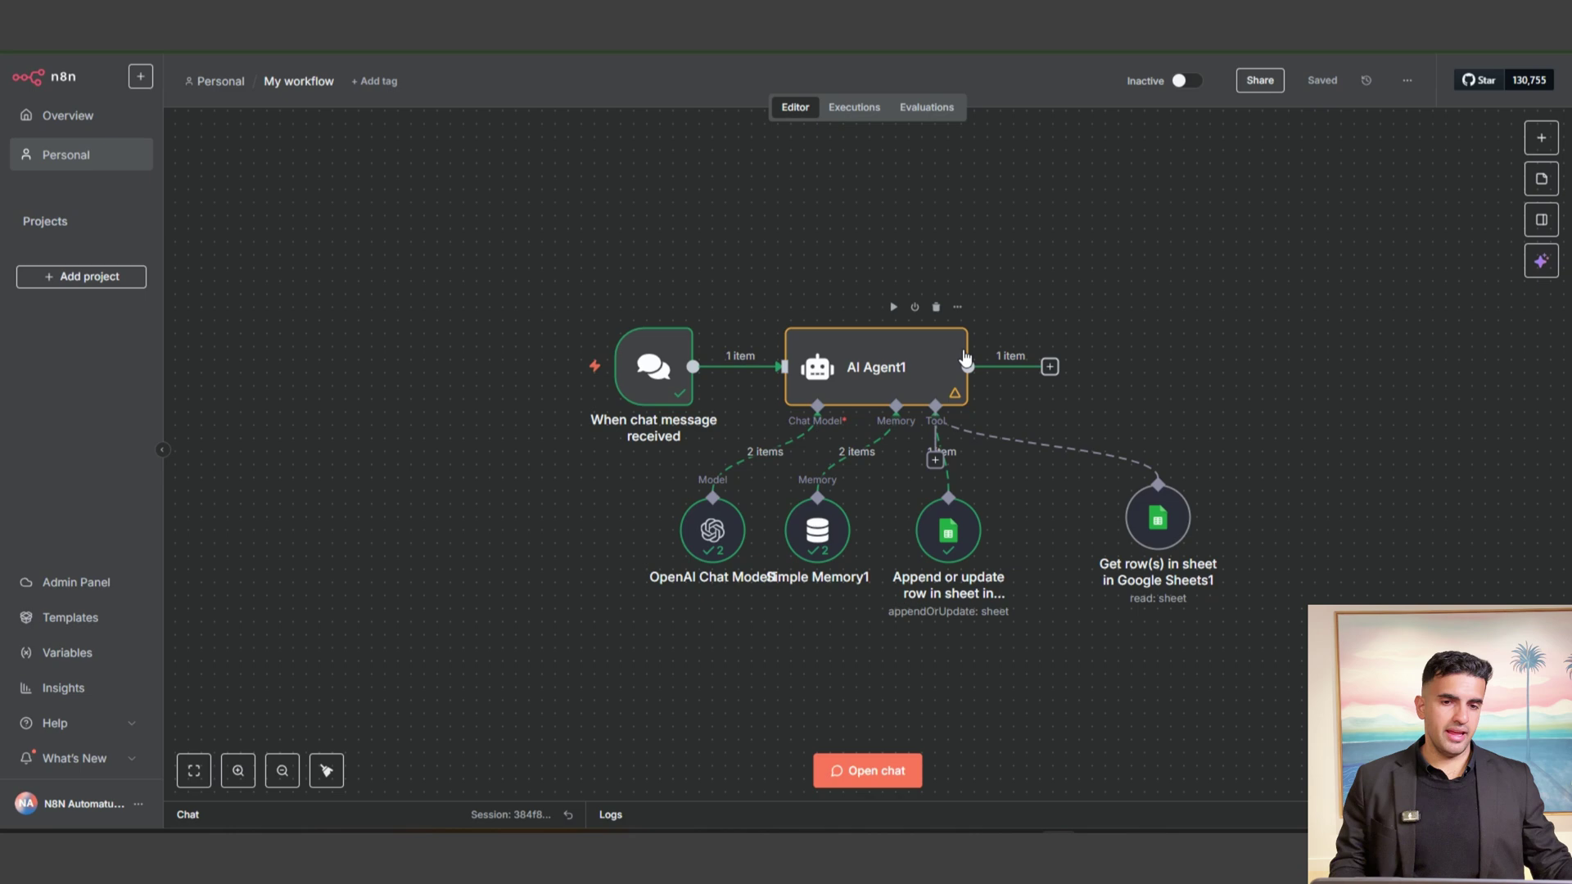
pyautogui.moveTo(755, 370)
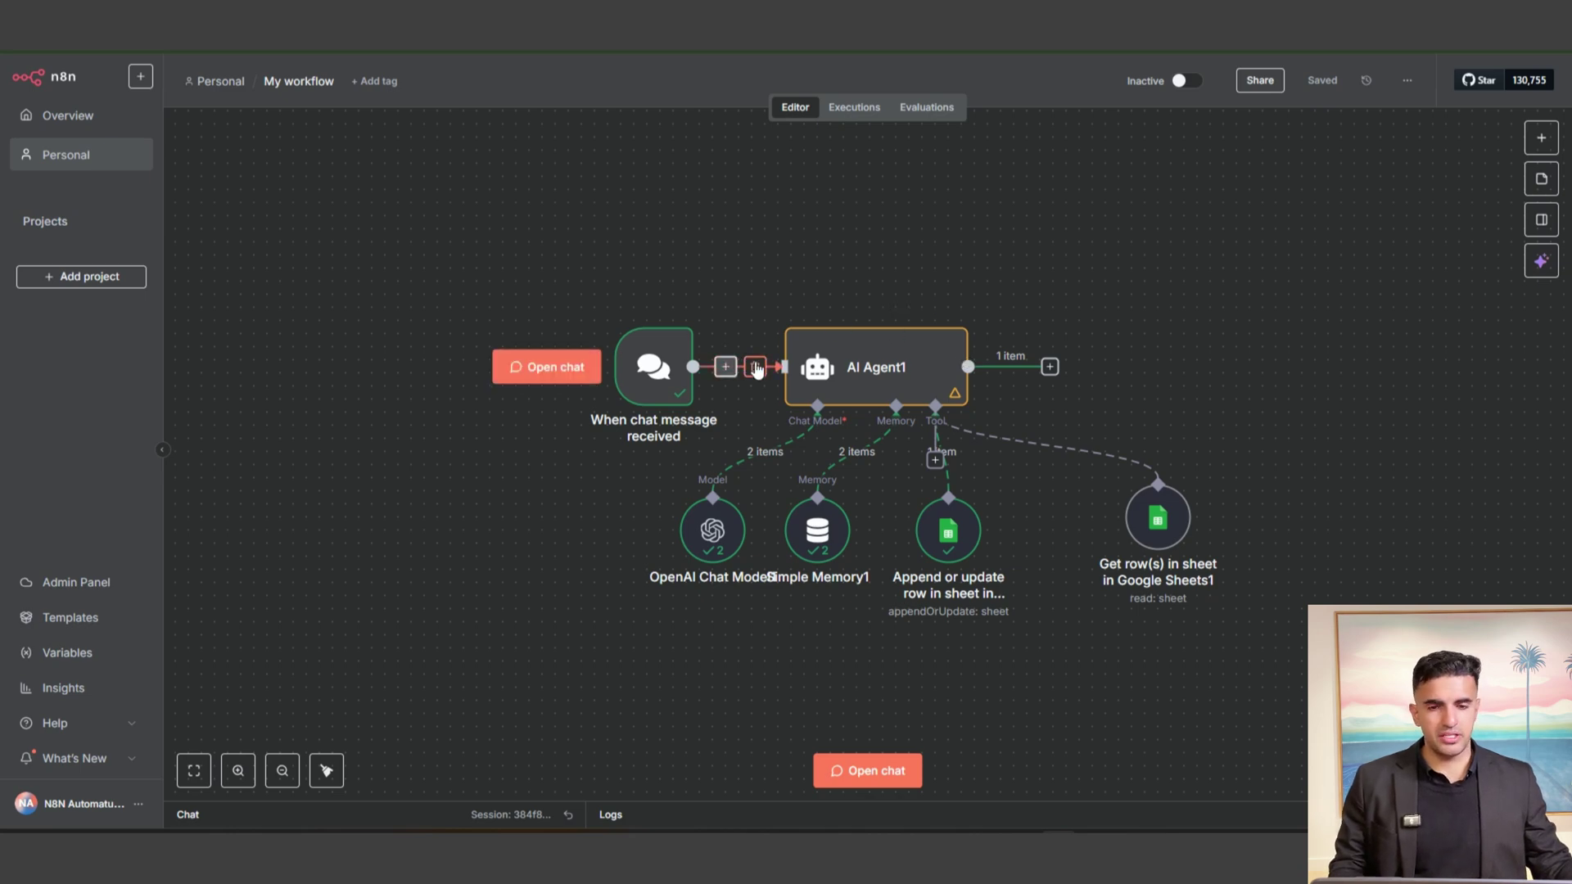
pyautogui.click(756, 369)
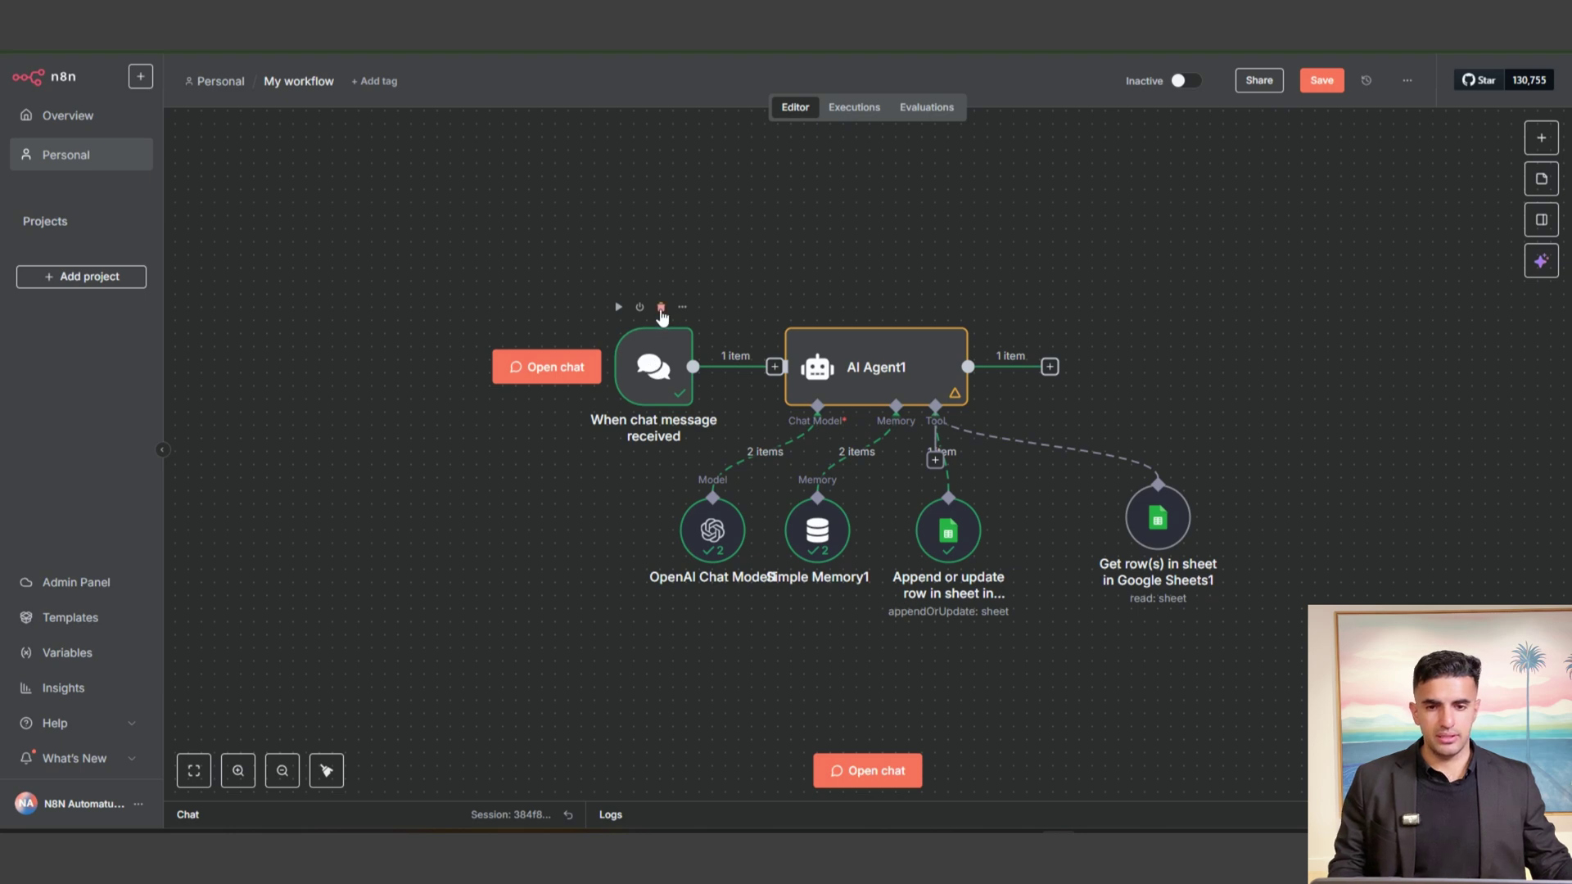
pyautogui.click(662, 309)
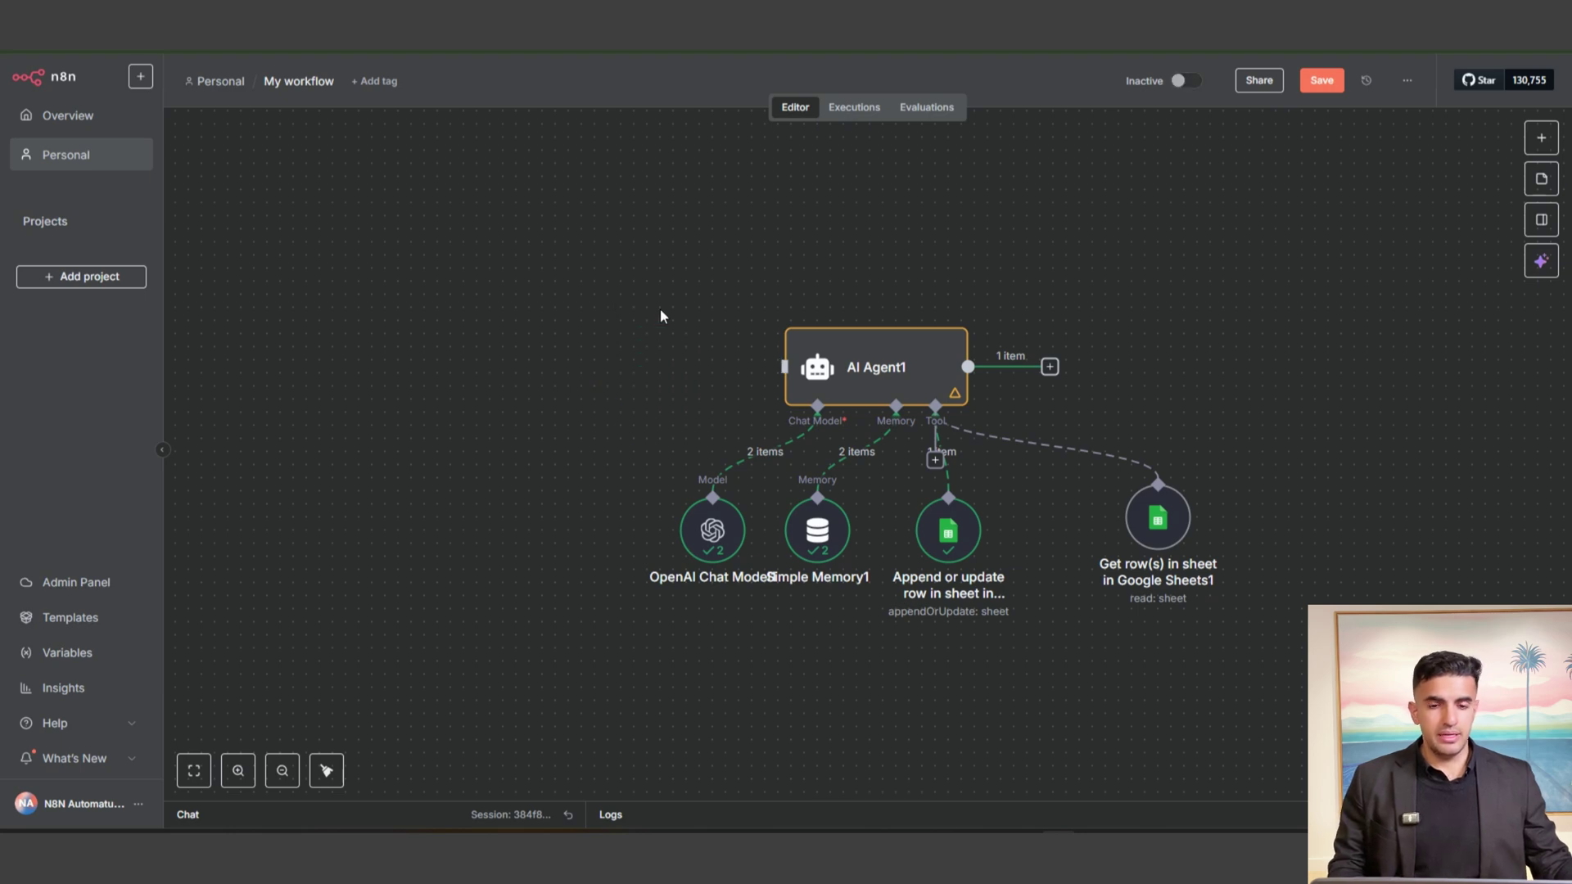
# - Add a WhatsApp Business Cloud trigger node that fires on Messages
pyautogui.click(1542, 138)
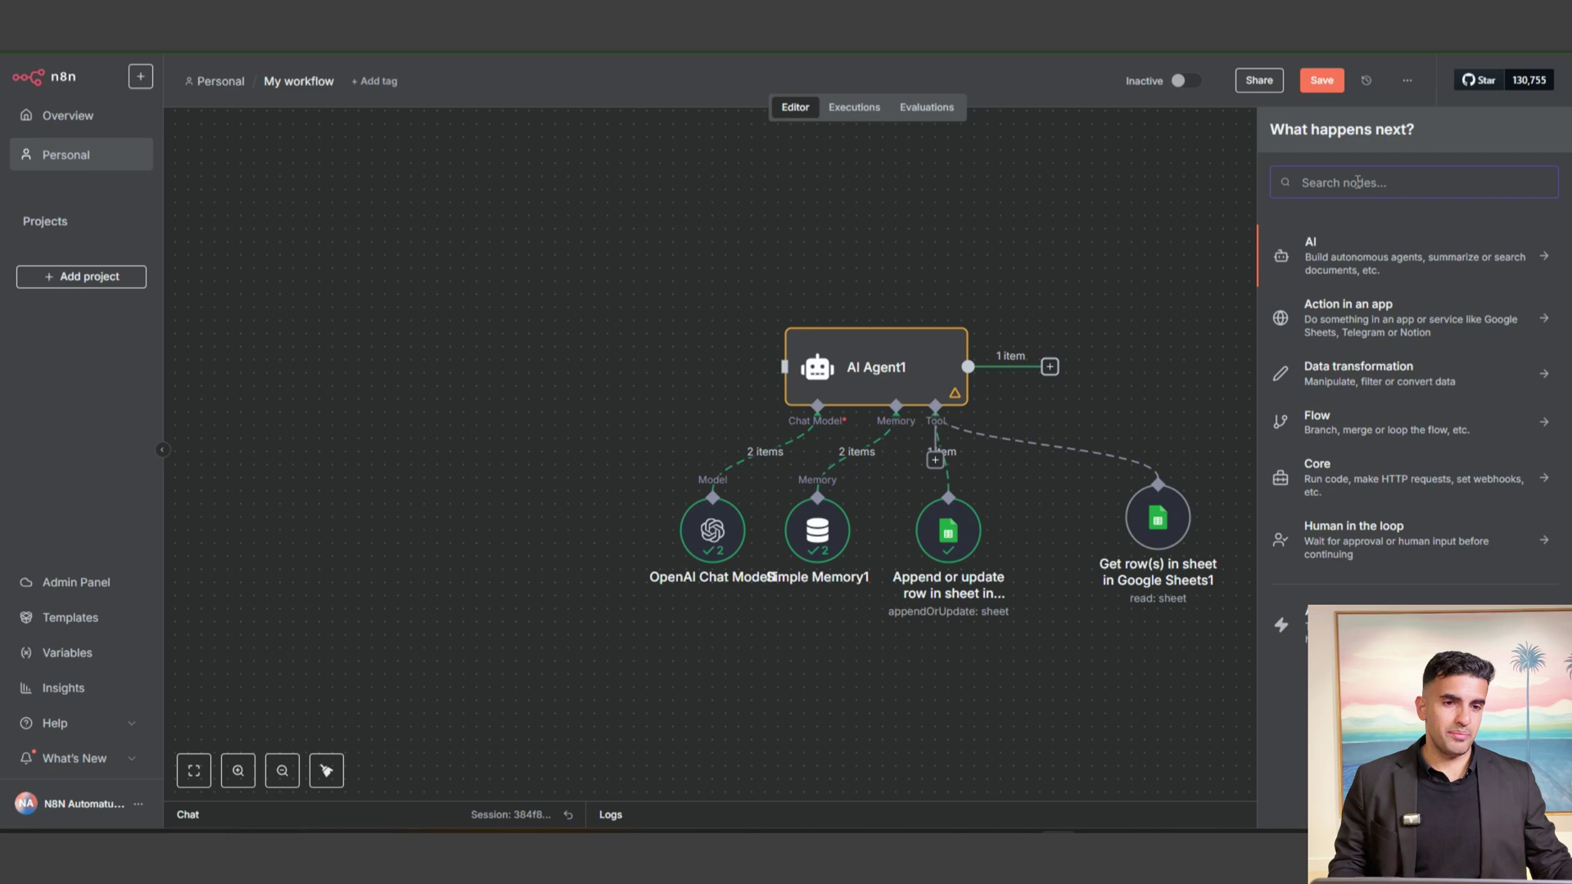
pyautogui.write('whats')
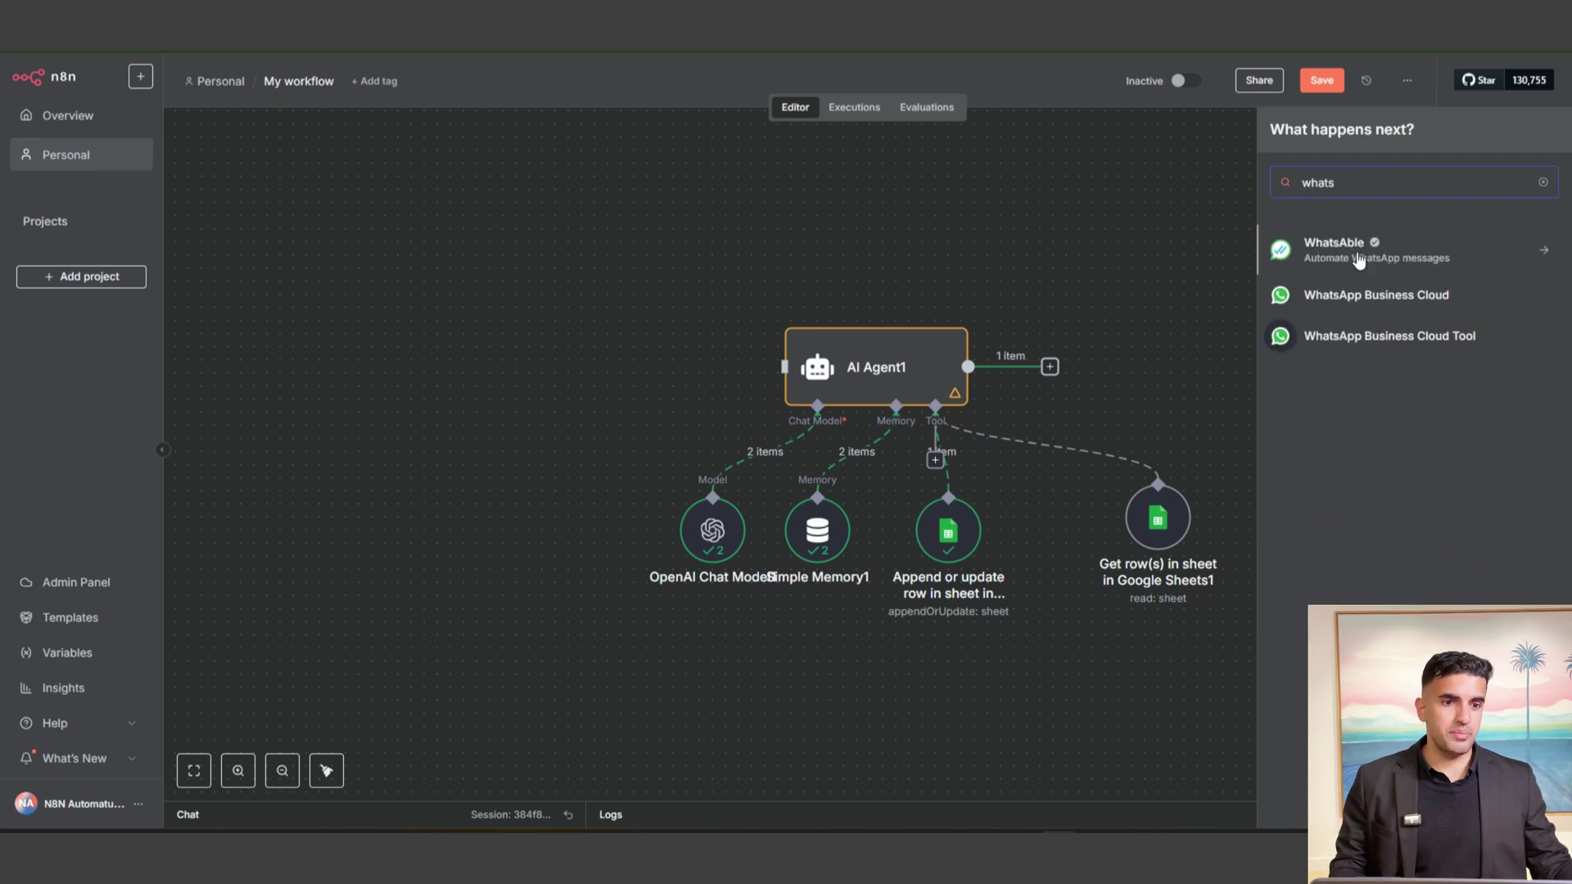
pyautogui.click(1346, 302)
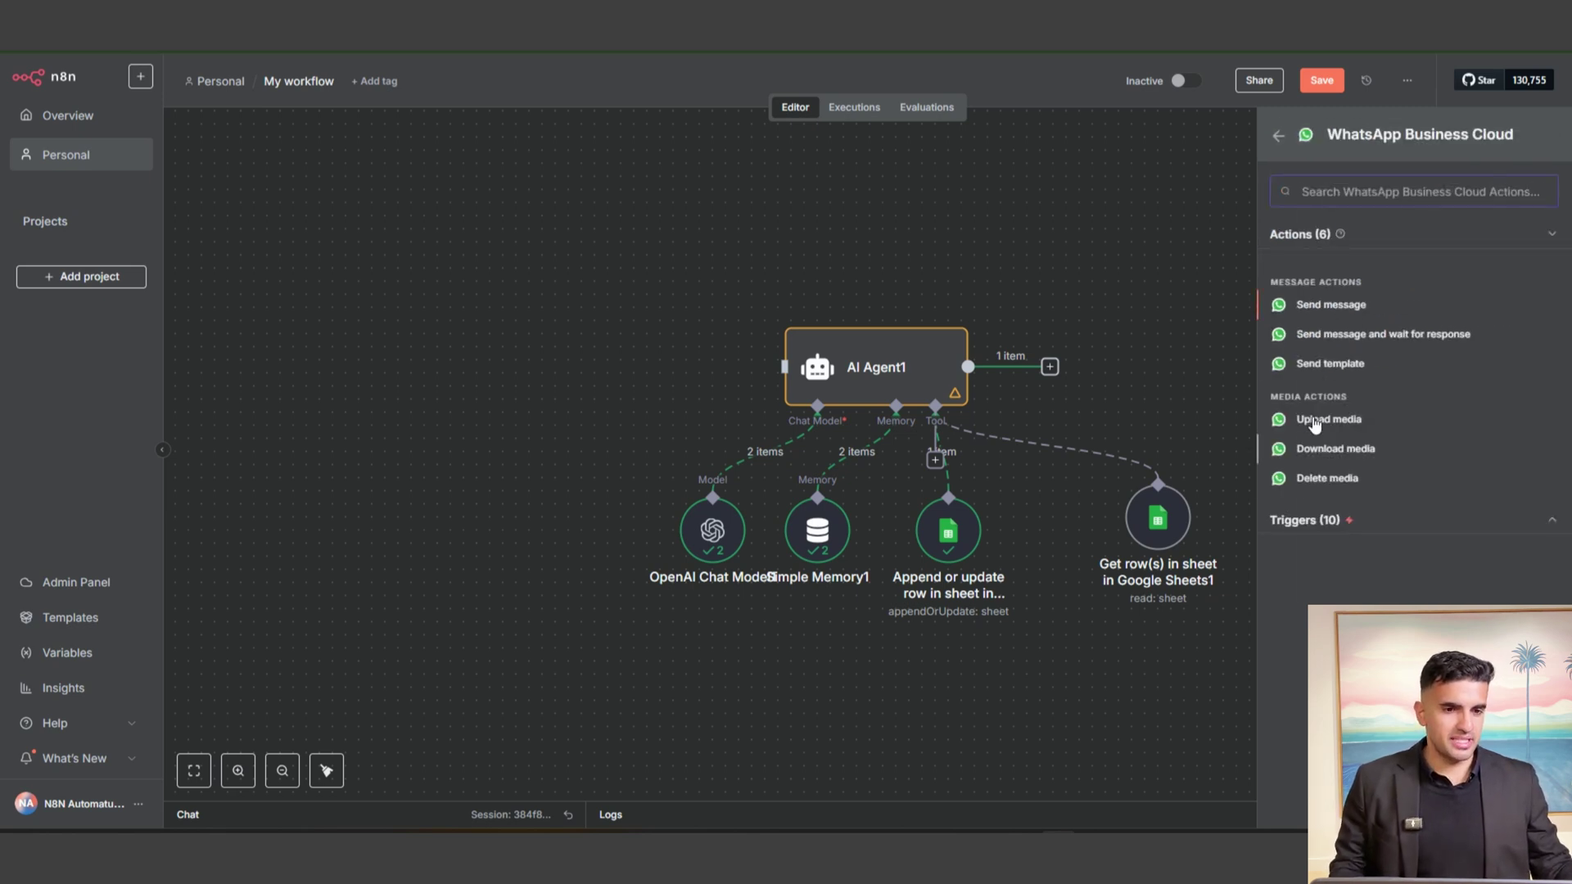
pyautogui.click(1324, 522)
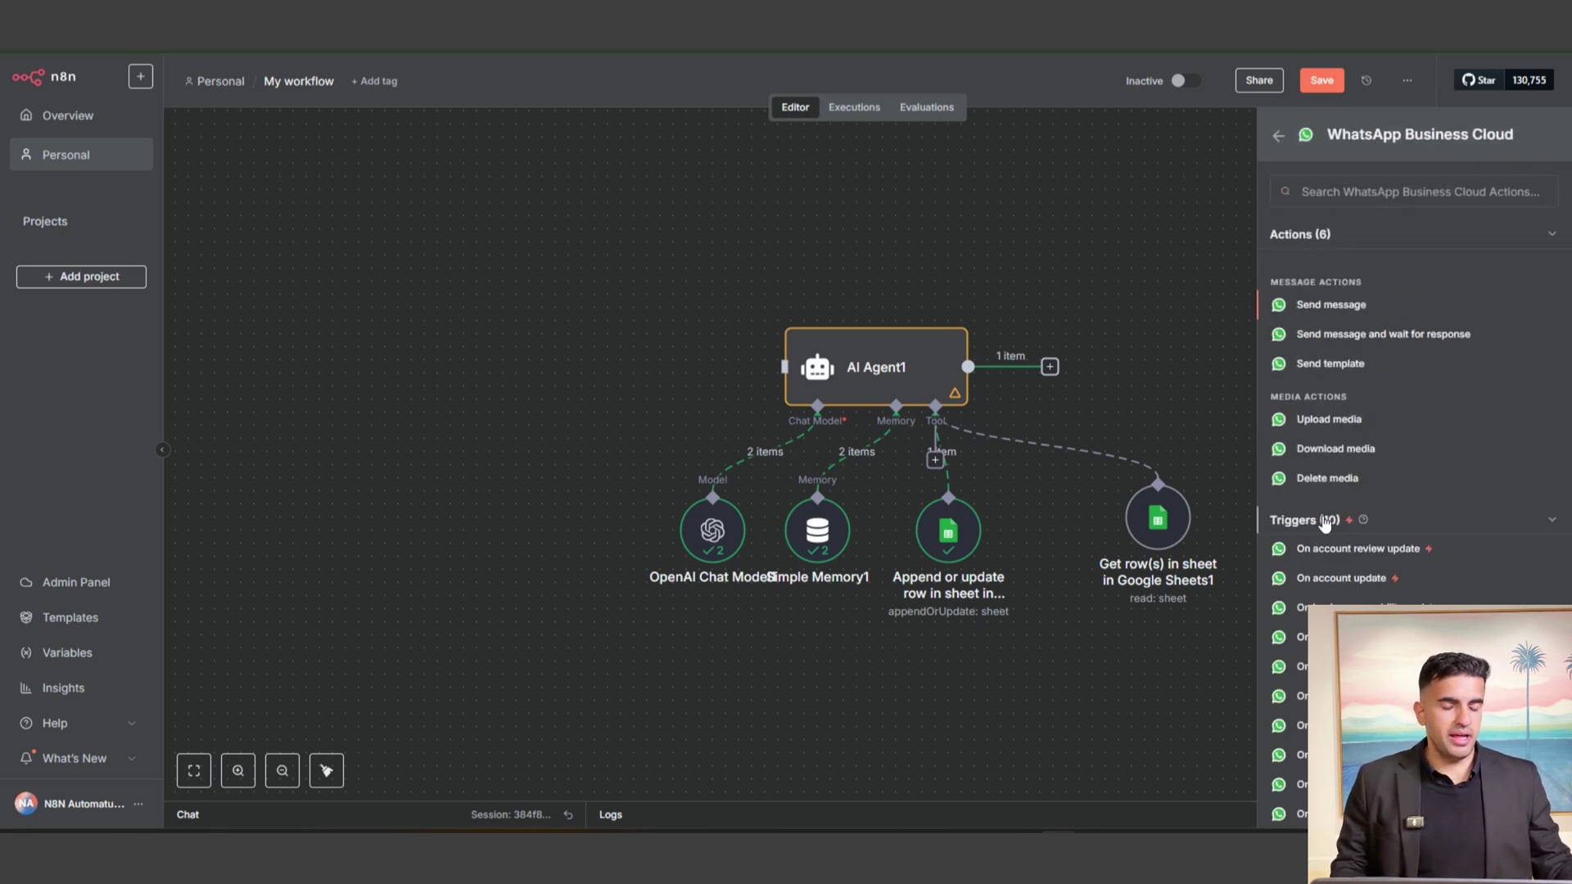
pyautogui.click(1300, 690)
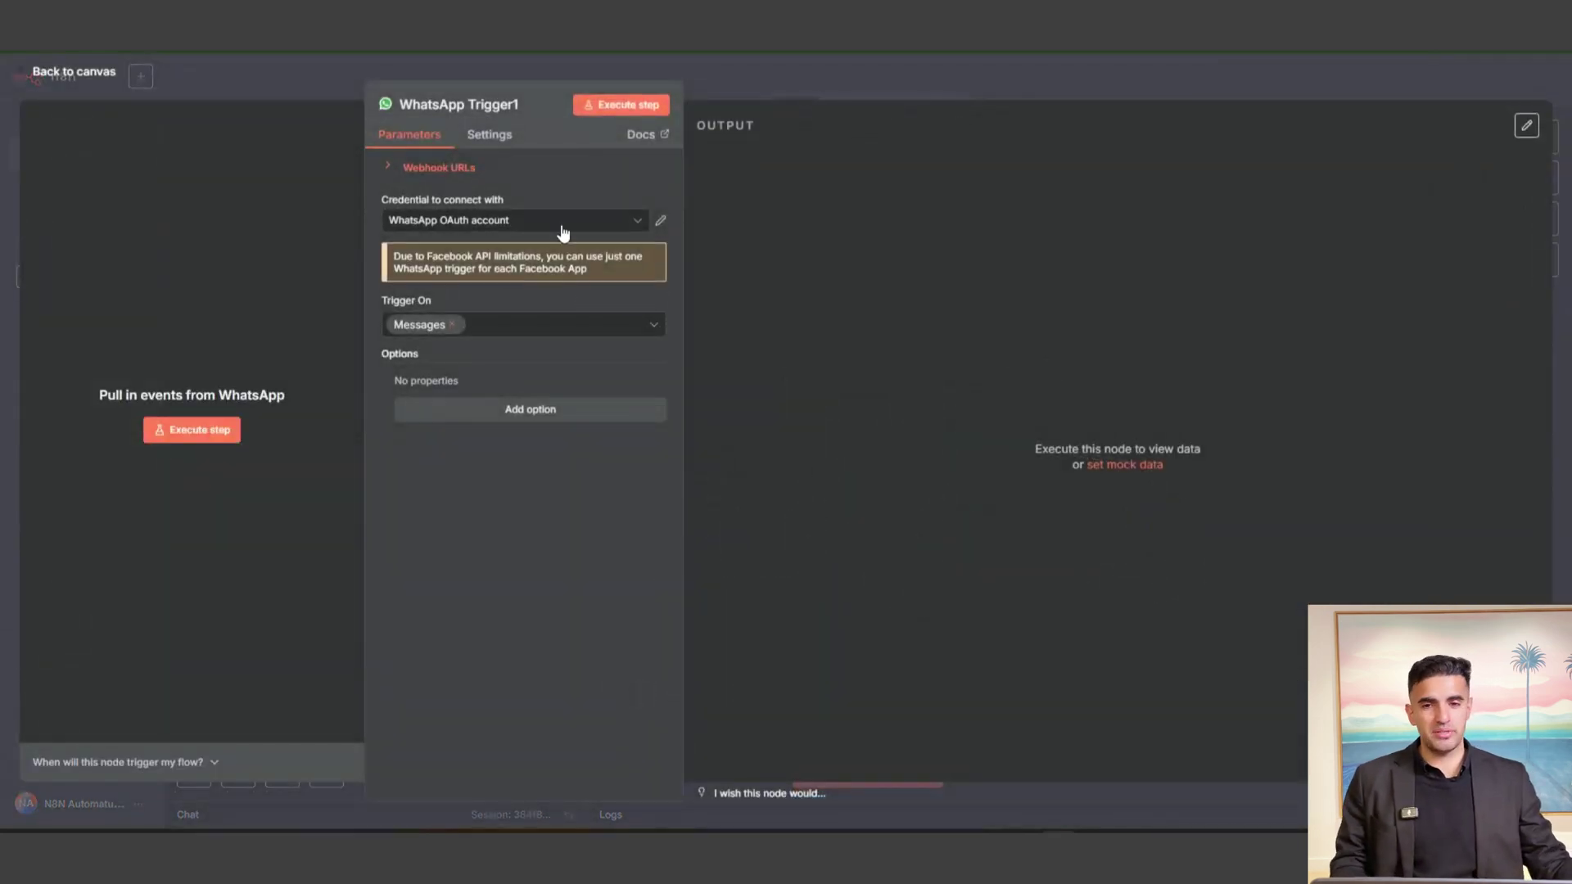
# - View the Client ID and Client Secret fields of a new WhatsApp OAuth credential and close the form without saving
pyautogui.click(562, 228)
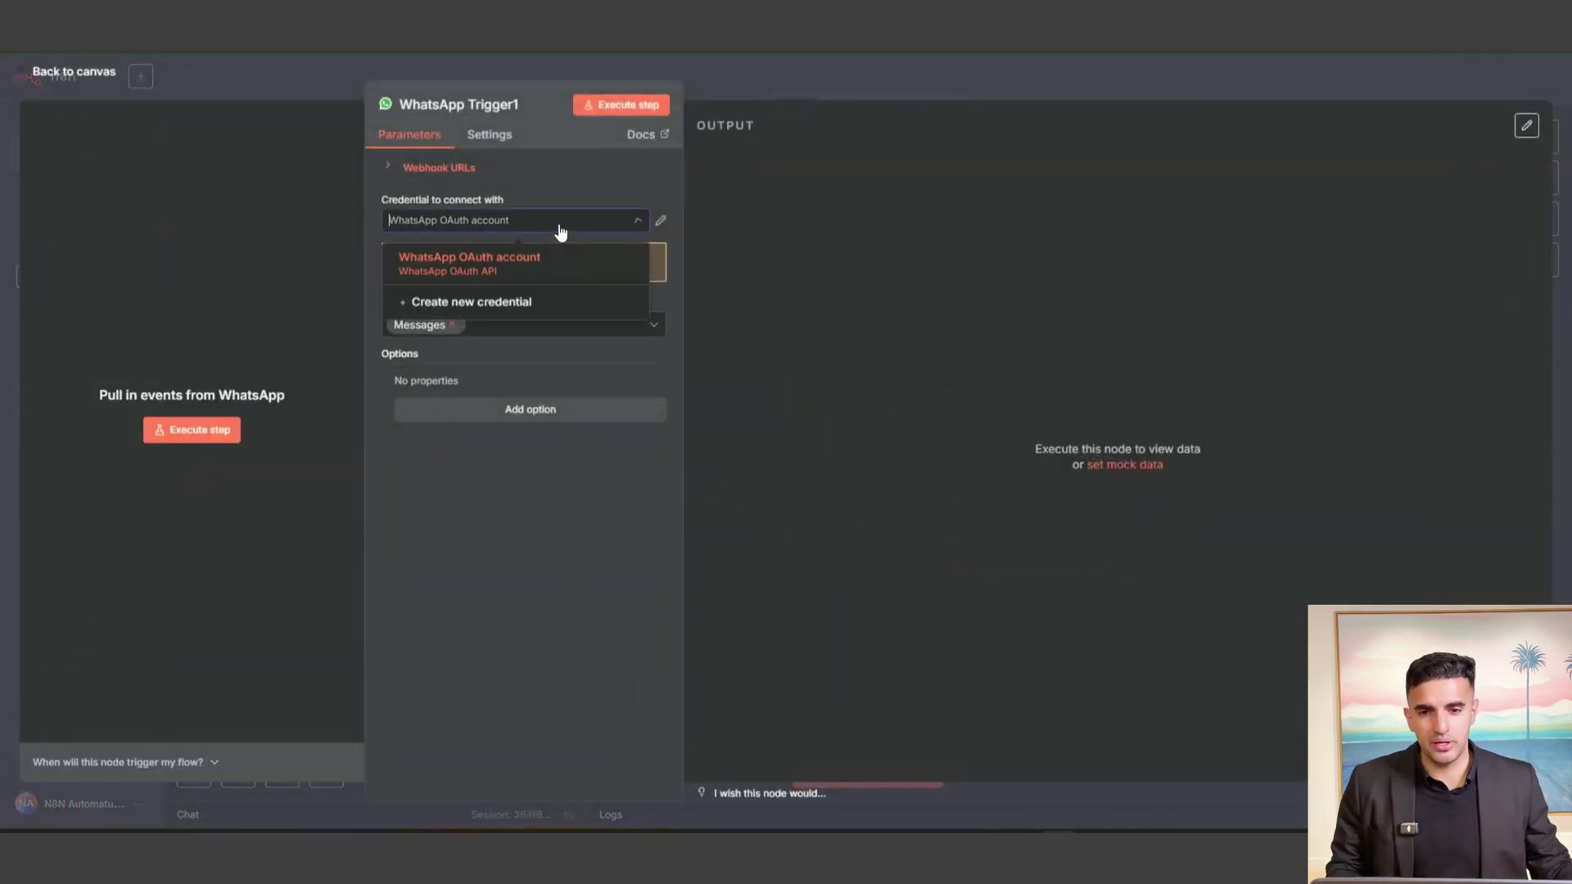
pyautogui.click(495, 301)
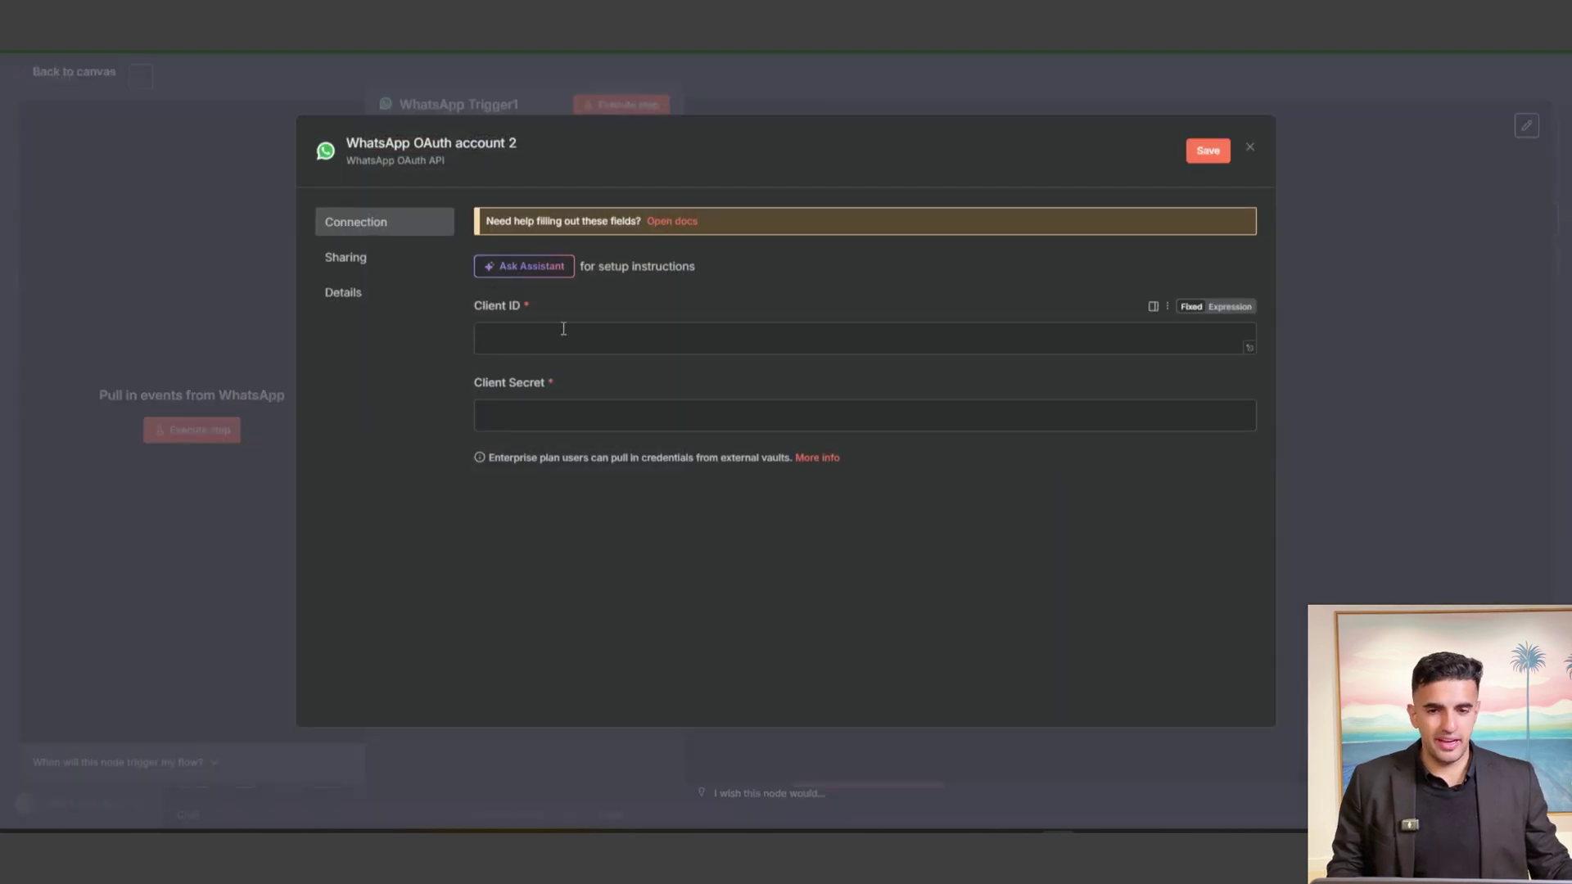
pyautogui.click(1256, 159)
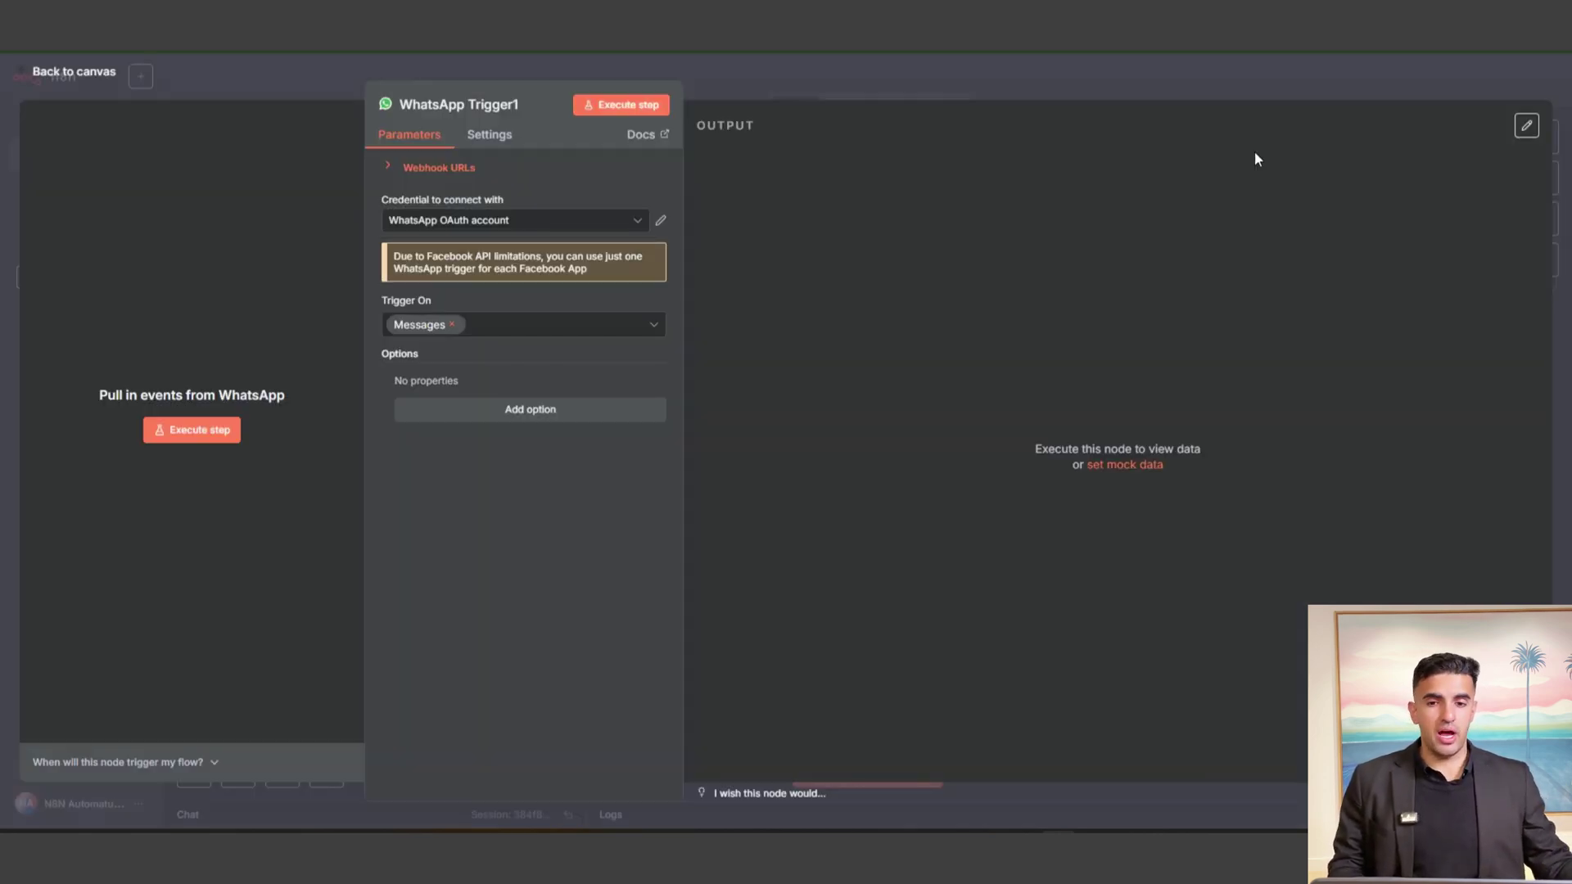
# - Return to the canvas, place the WhatsApp Trigger1 node in front of AI Agent1, and start a test execution from it
pyautogui.click(75, 78)
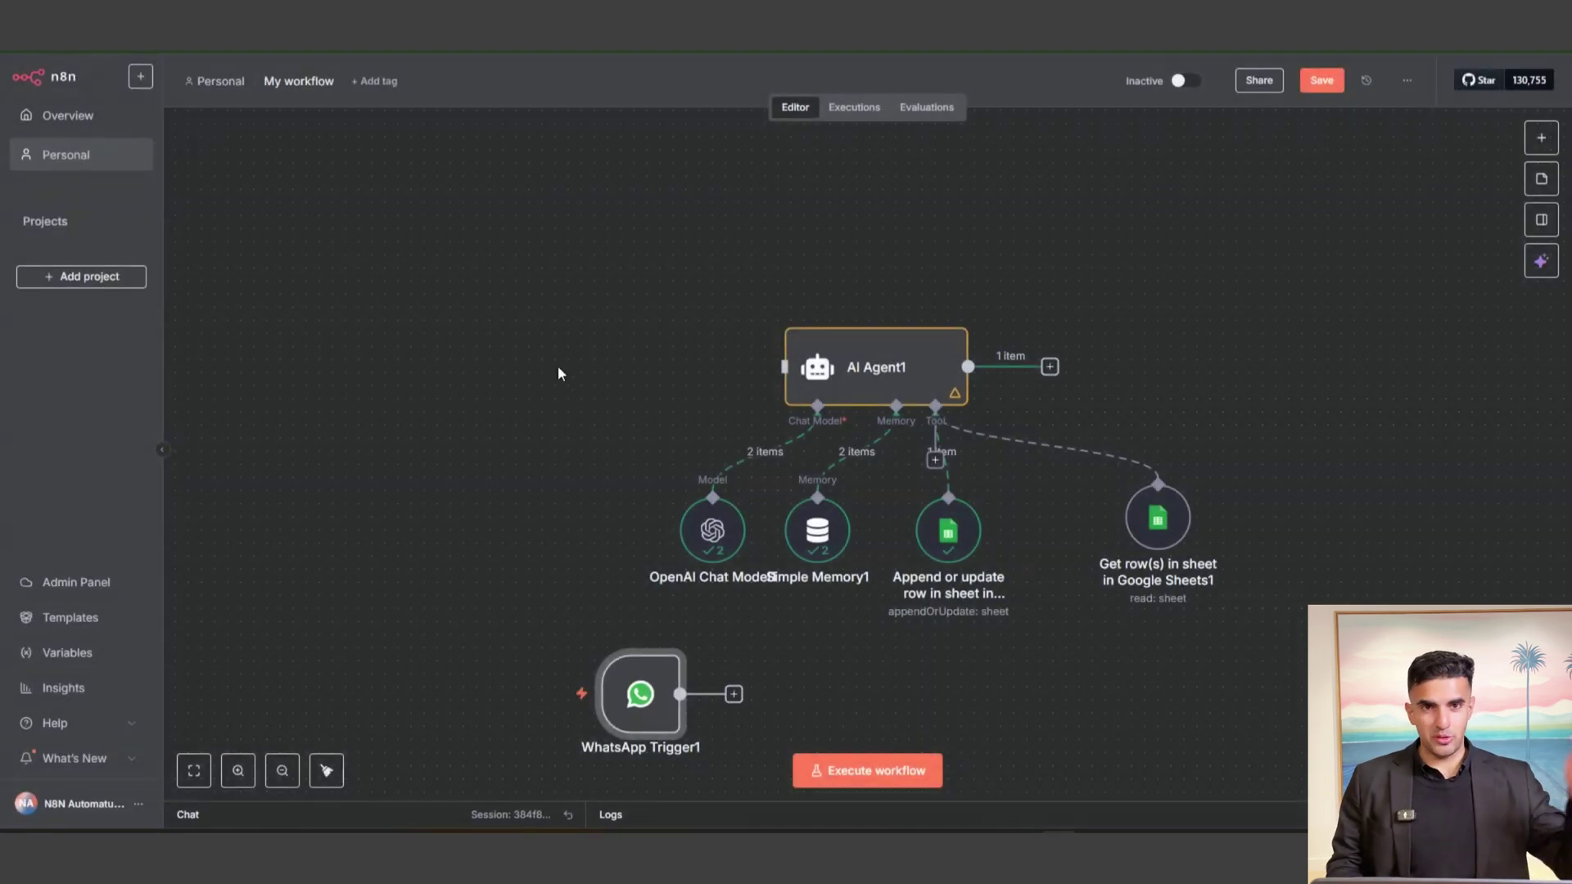
pyautogui.moveTo(648, 685); pyautogui.dragTo(568, 377)
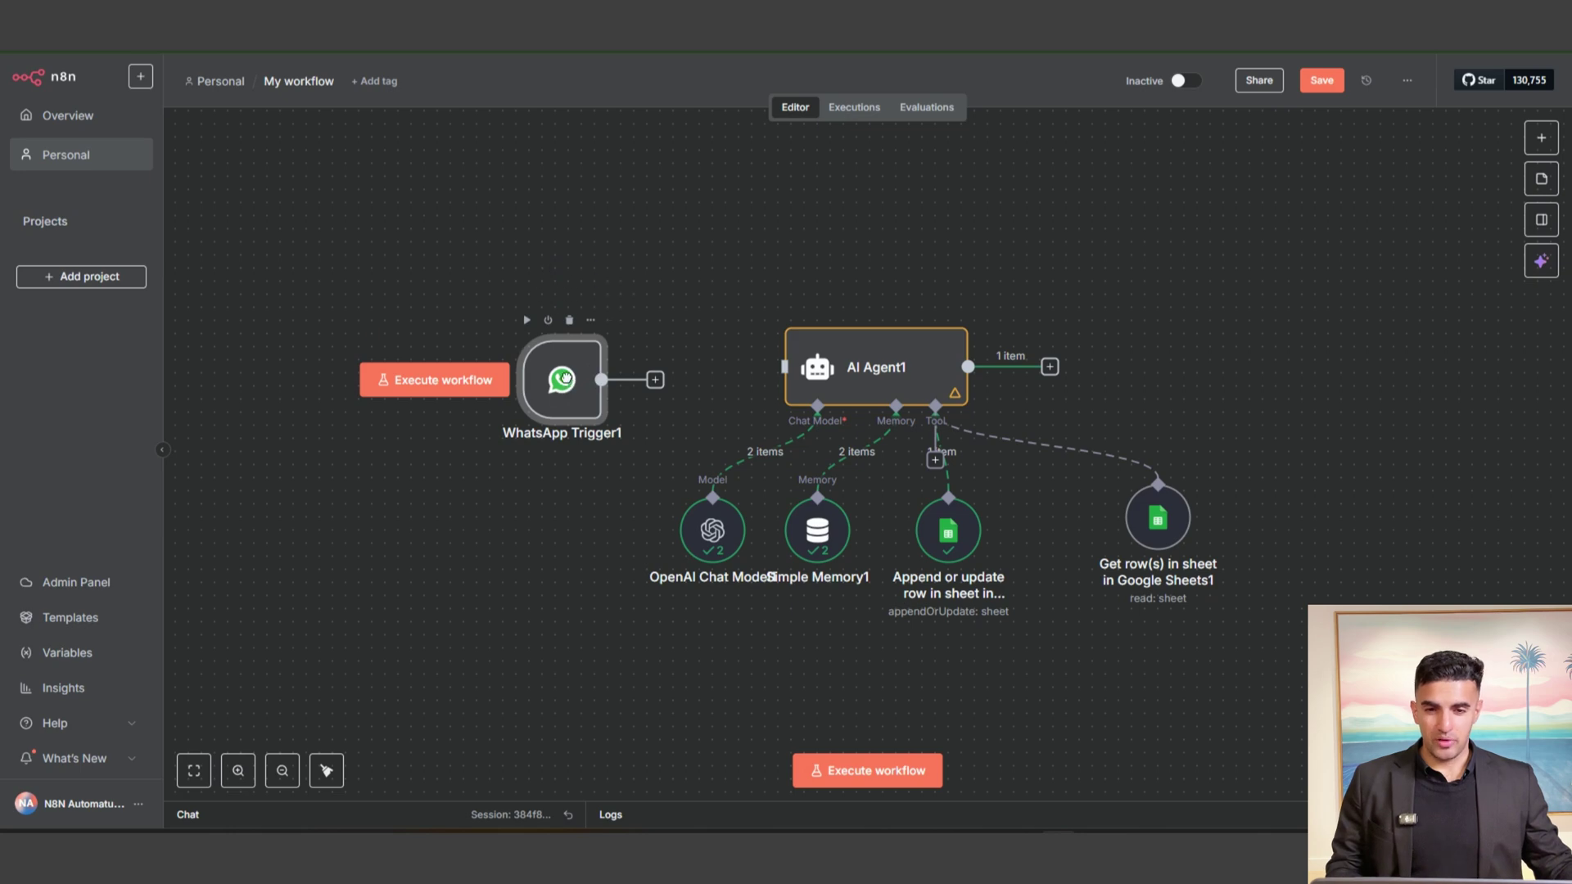
pyautogui.click(439, 387)
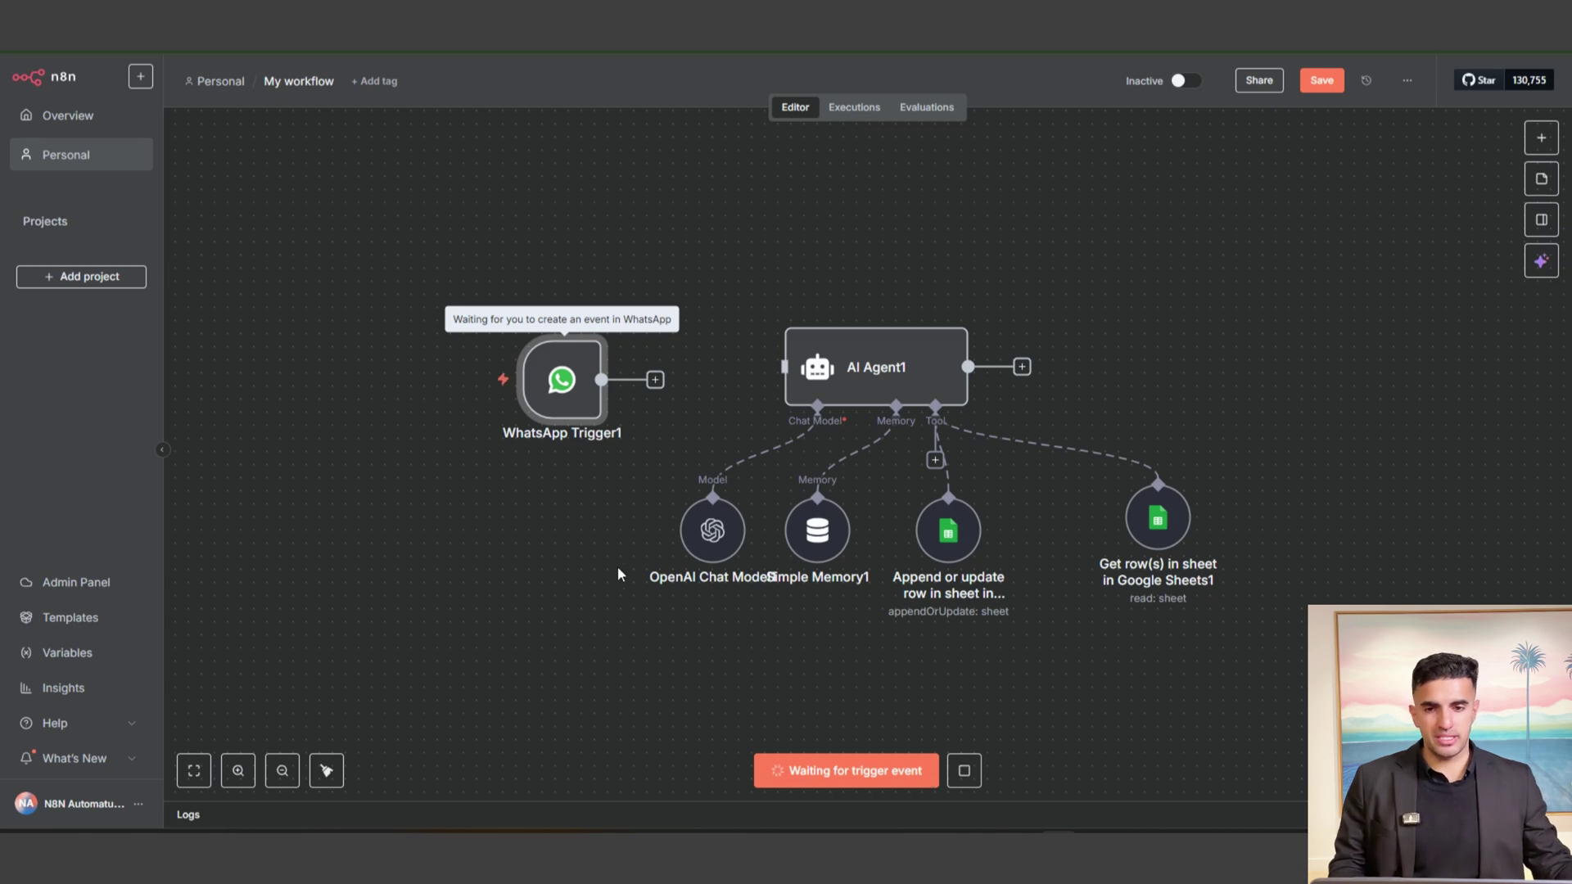
# - Switch to WhatsApp, send the message "what tasks are due today" to the test business chat, and return to the n8n workflow
pyautogui.hotkey('alt', 'Tab')
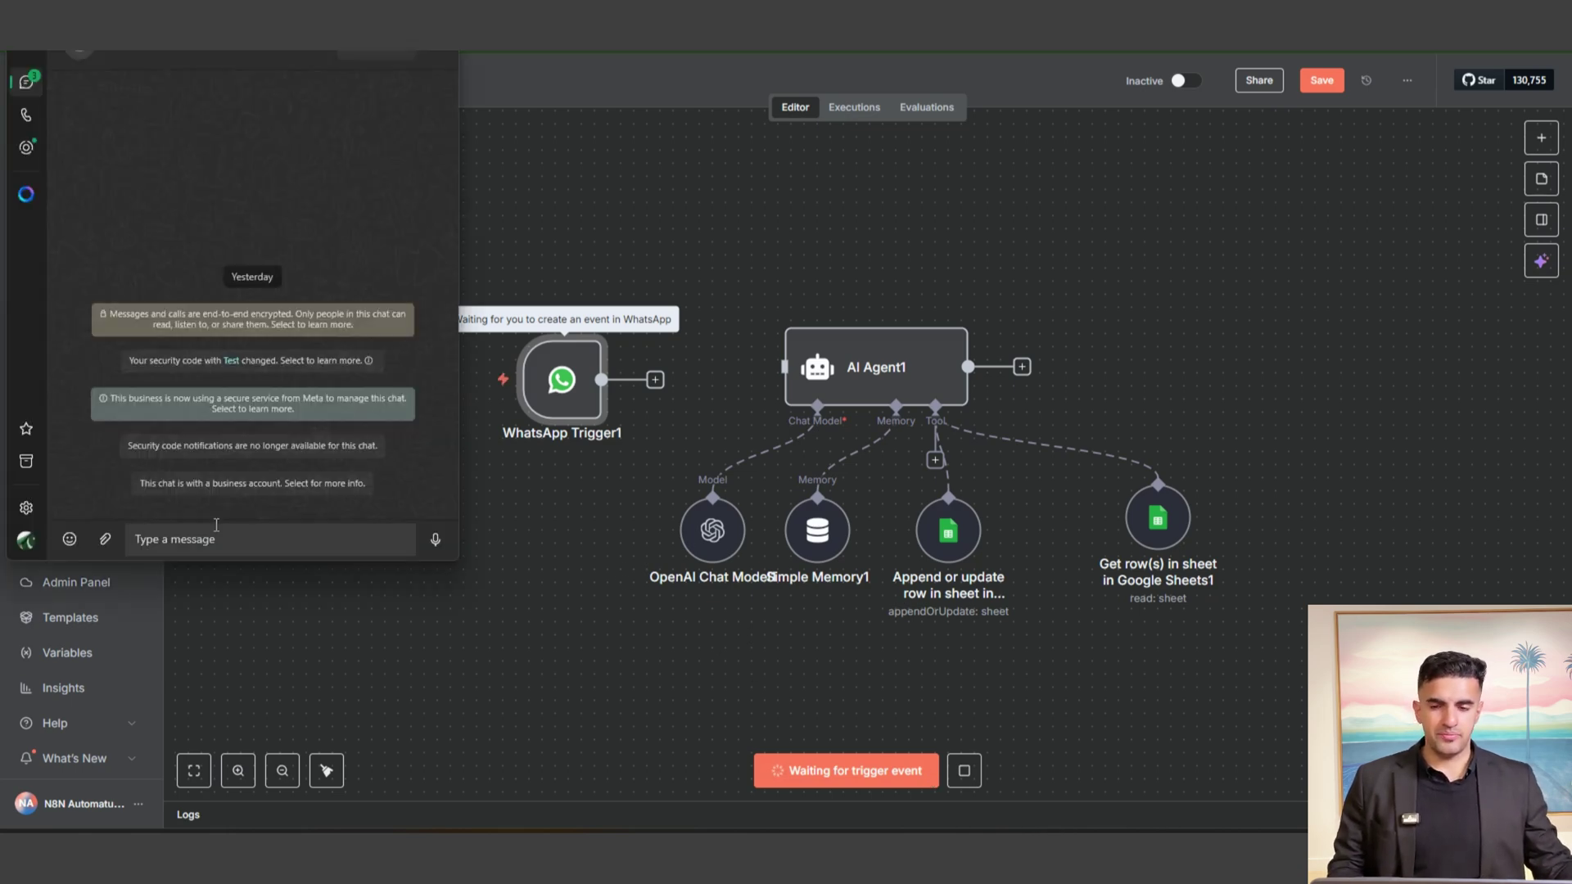
pyautogui.click(217, 538)
pyautogui.write('wh')
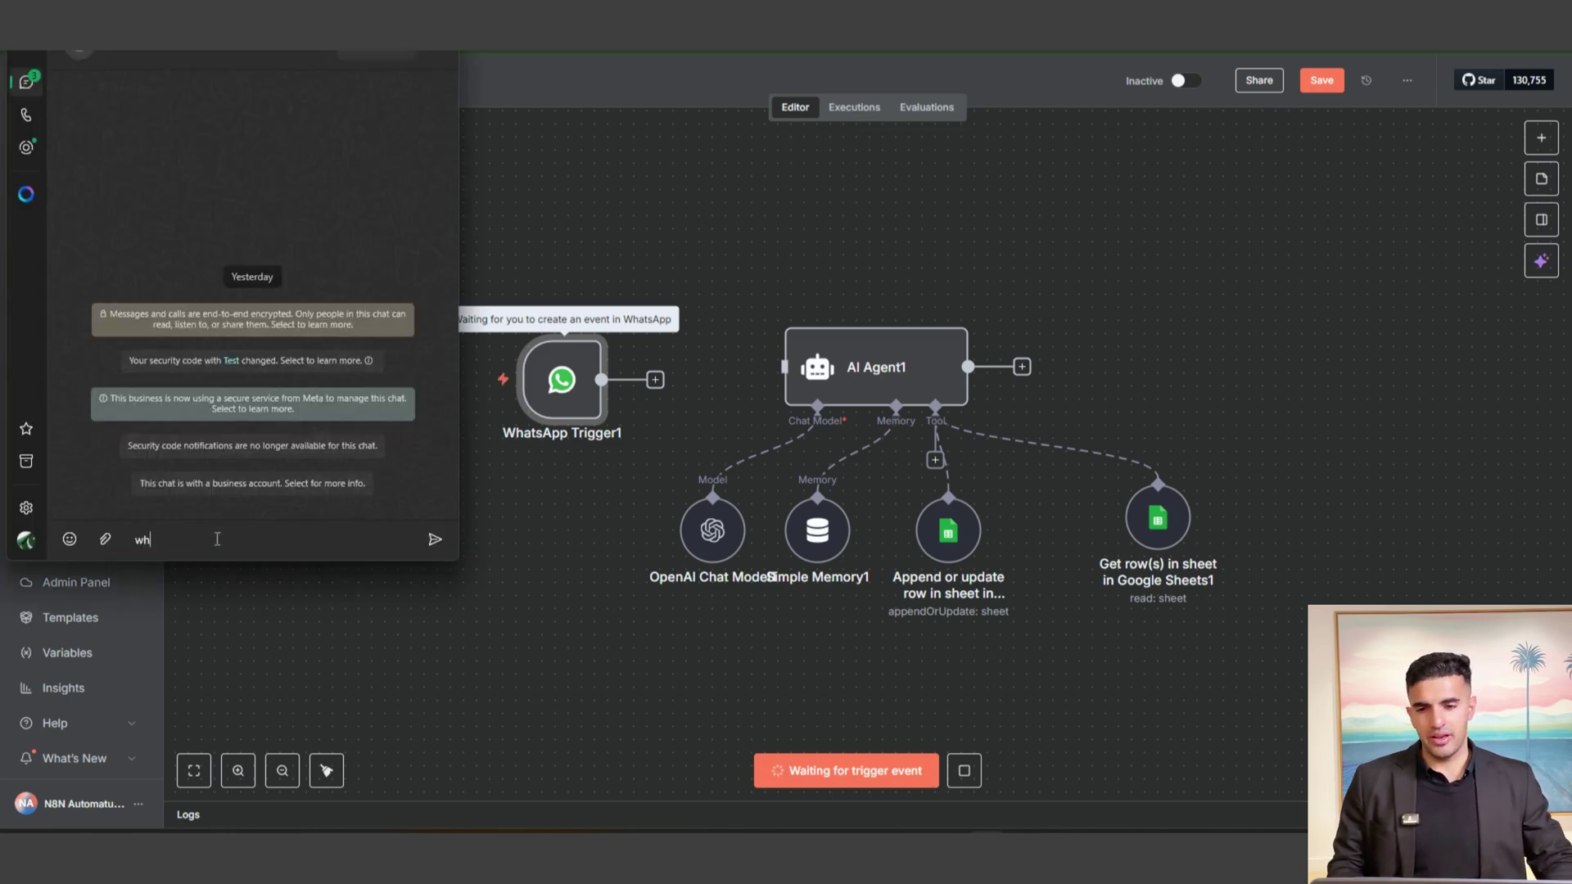
pyautogui.write('at tasks a')
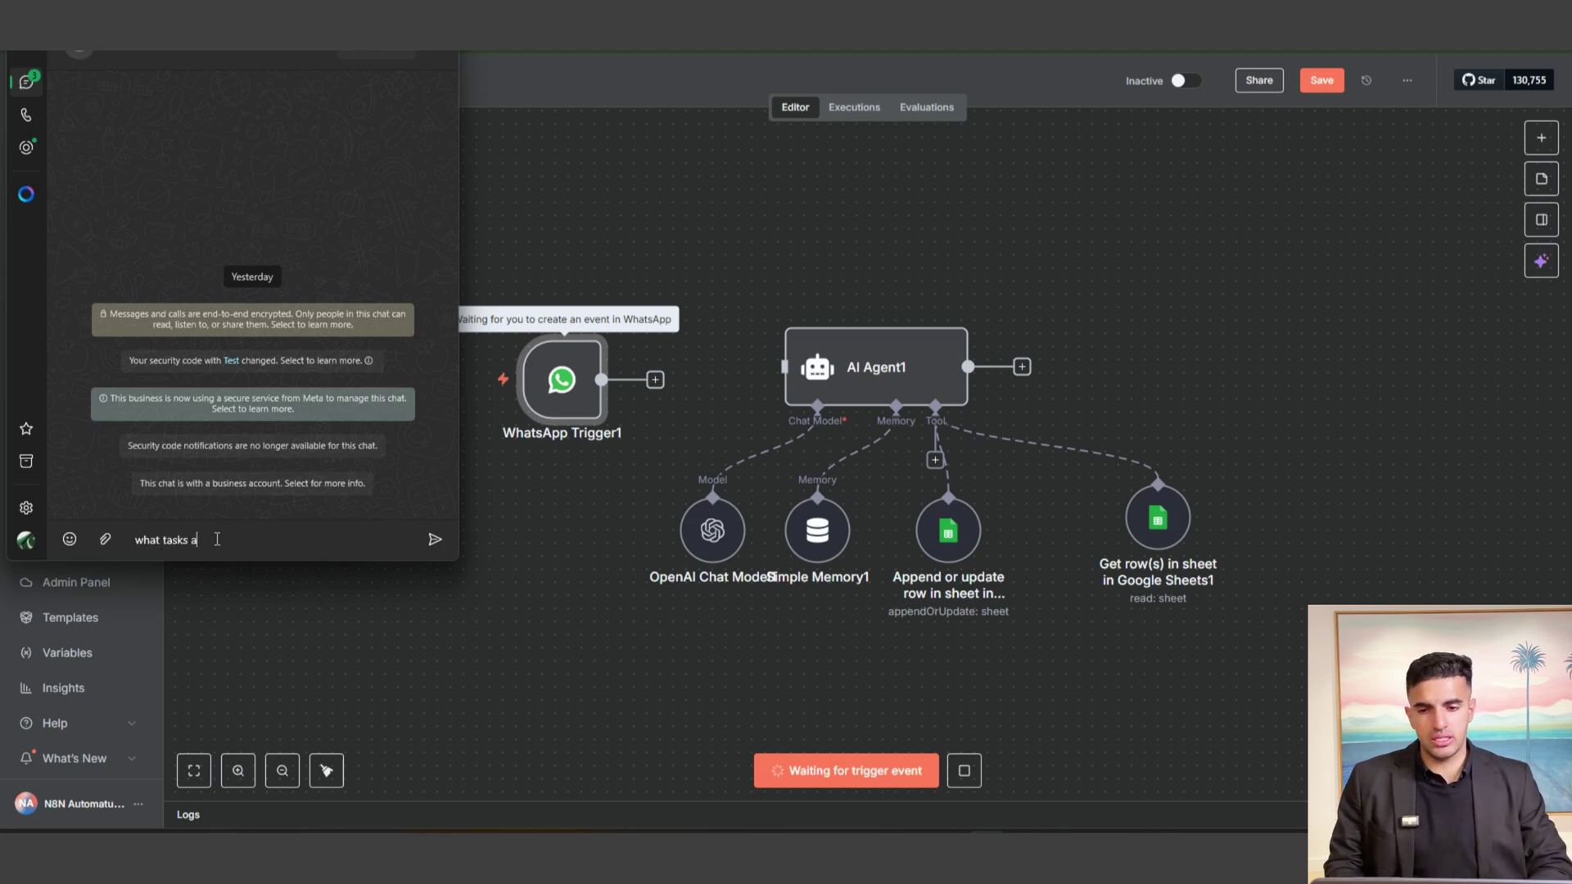
pyautogui.write('re due today')
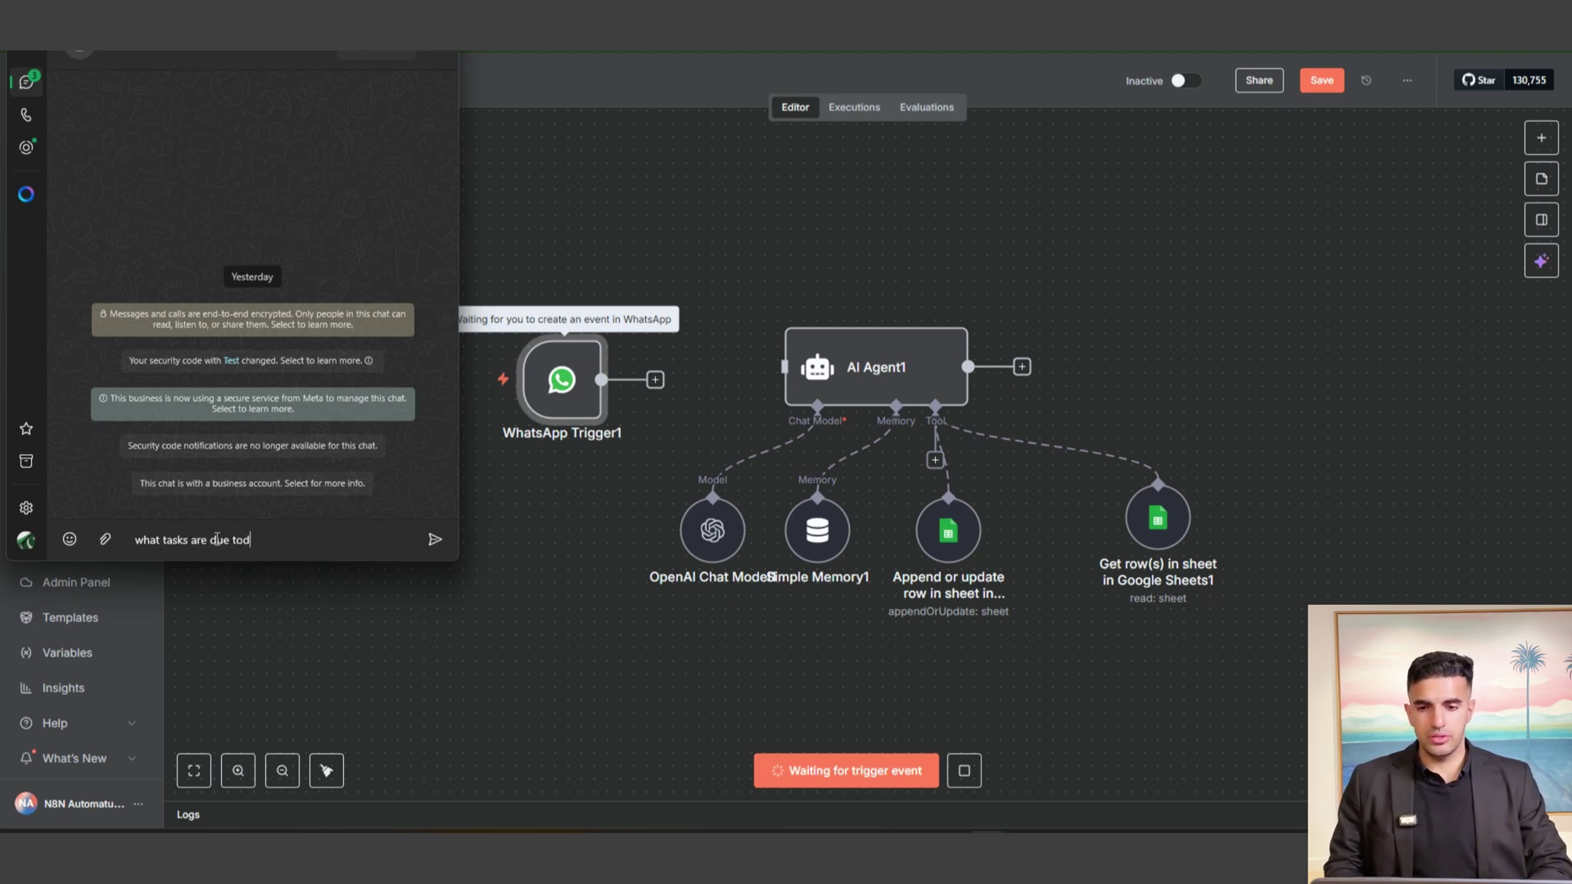
pyautogui.click(427, 542)
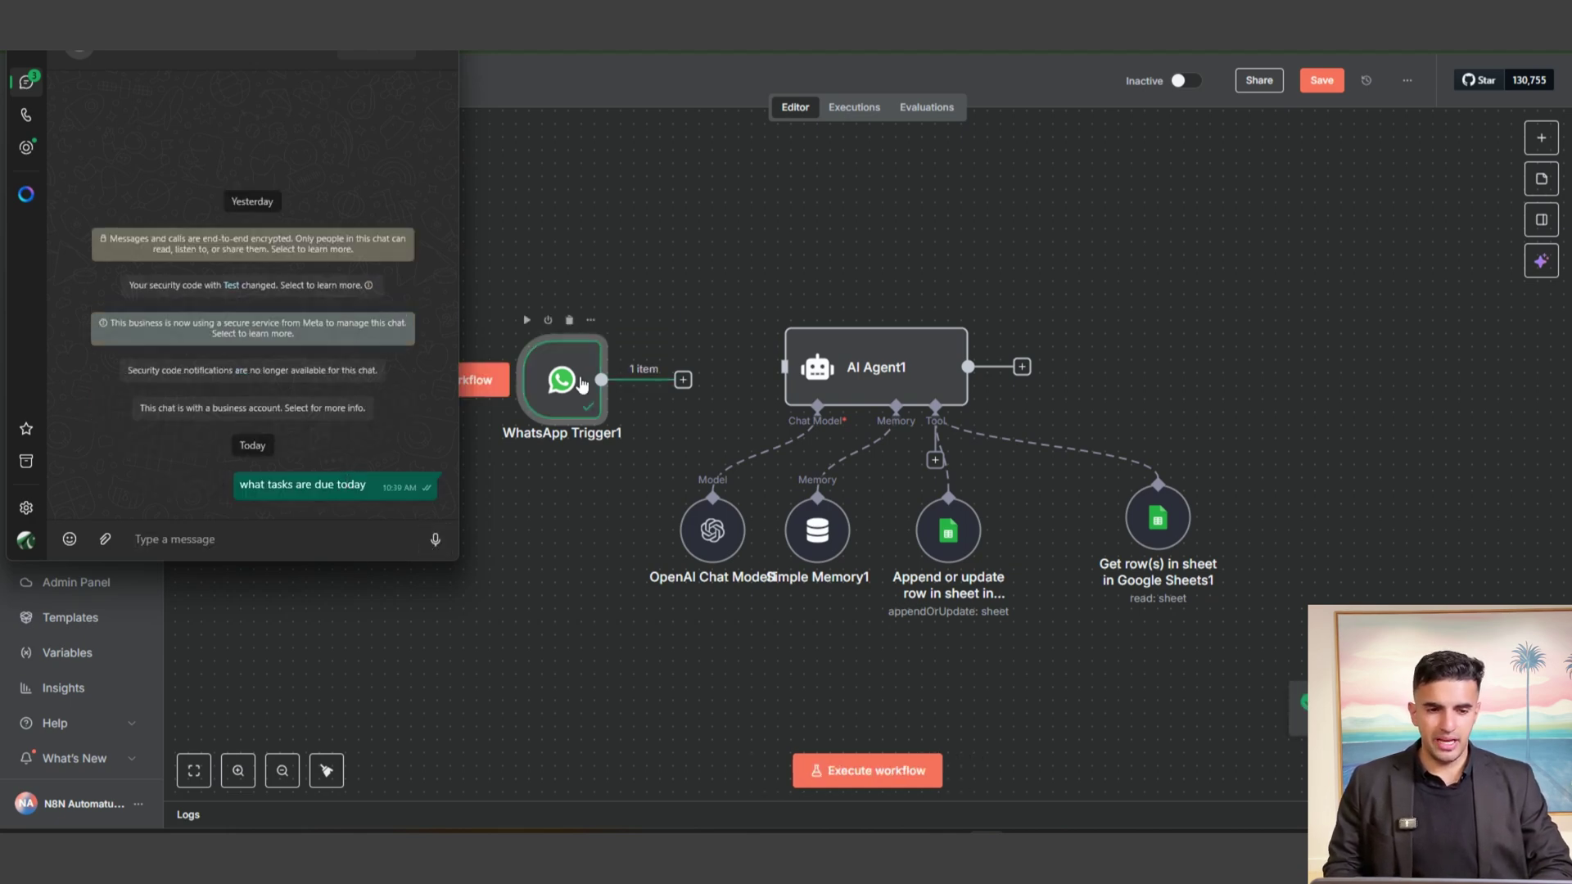
pyautogui.click(699, 242)
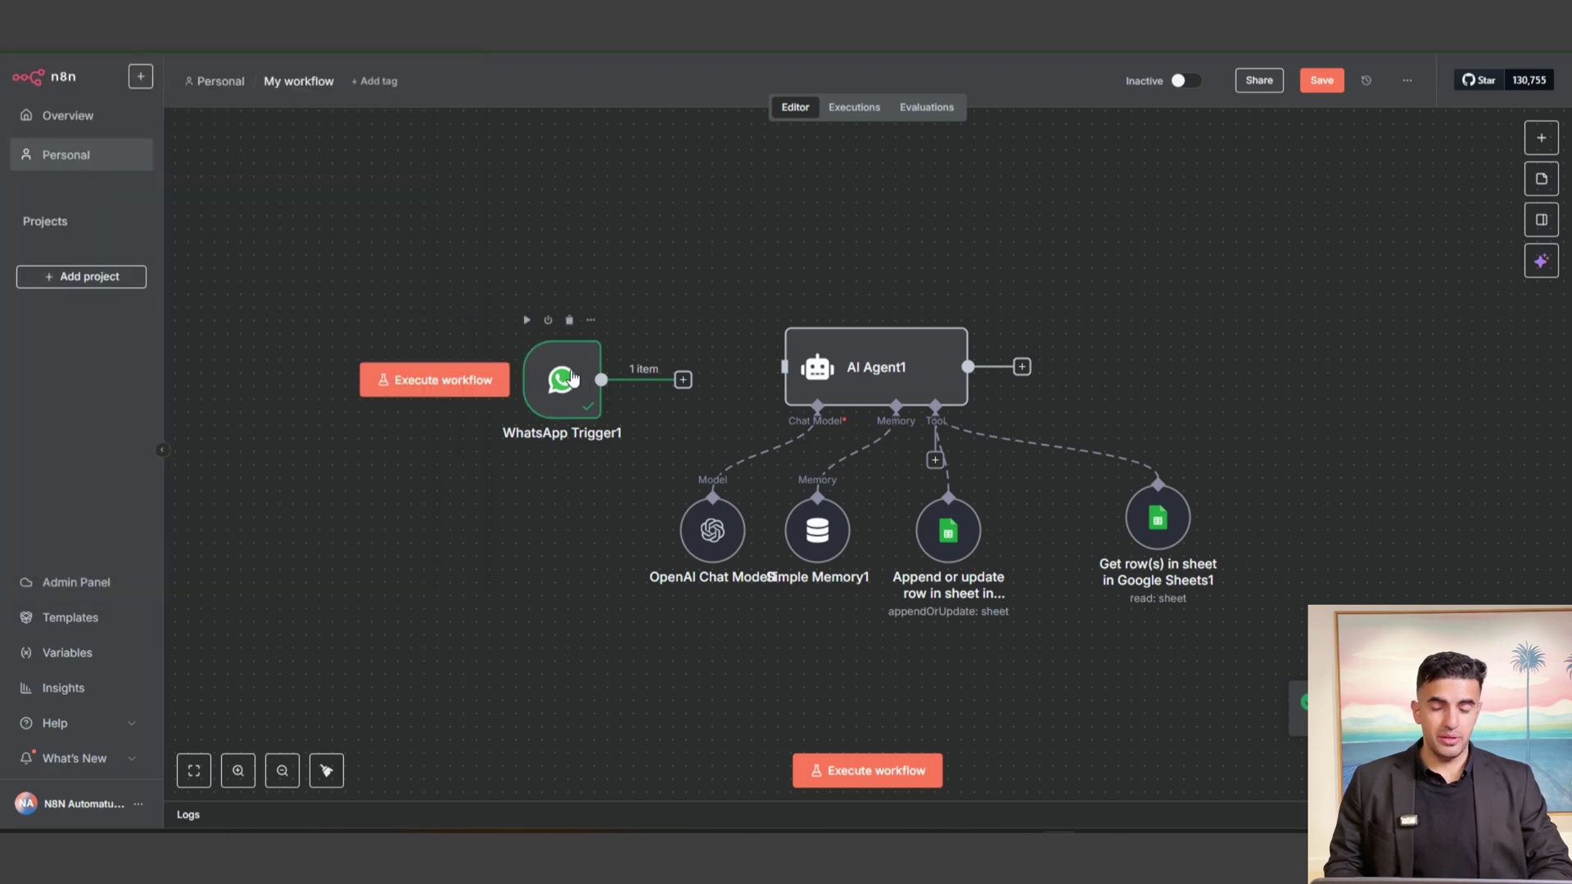
# - Inspect the WhatsApp Trigger1 output for the received message's text body, collapsing the contacts data
pyautogui.doubleClick(572, 378)
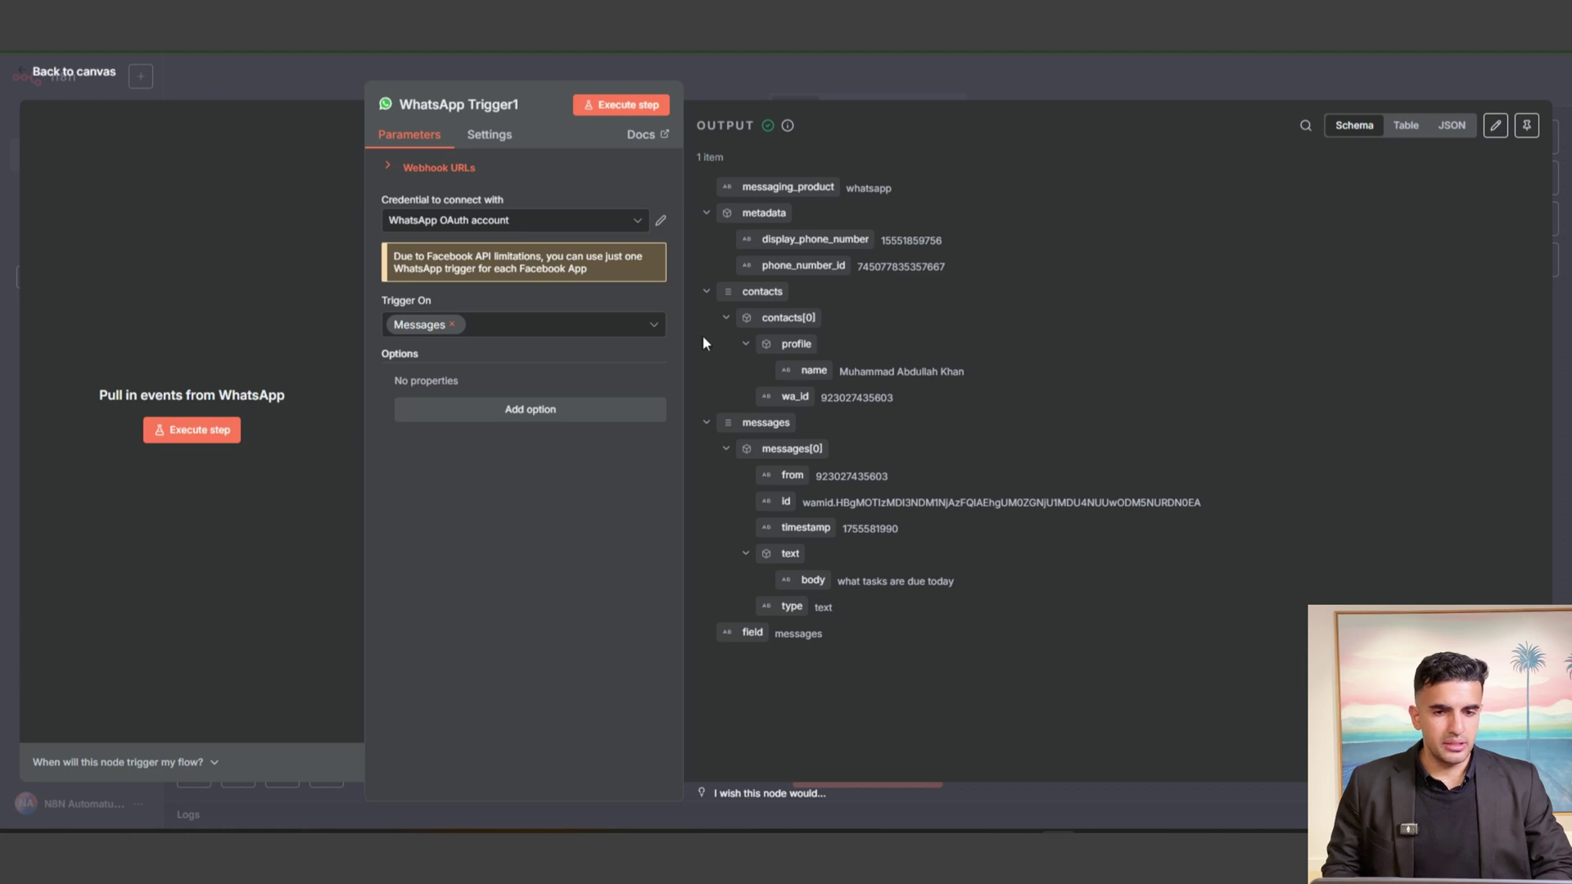
pyautogui.click(707, 292)
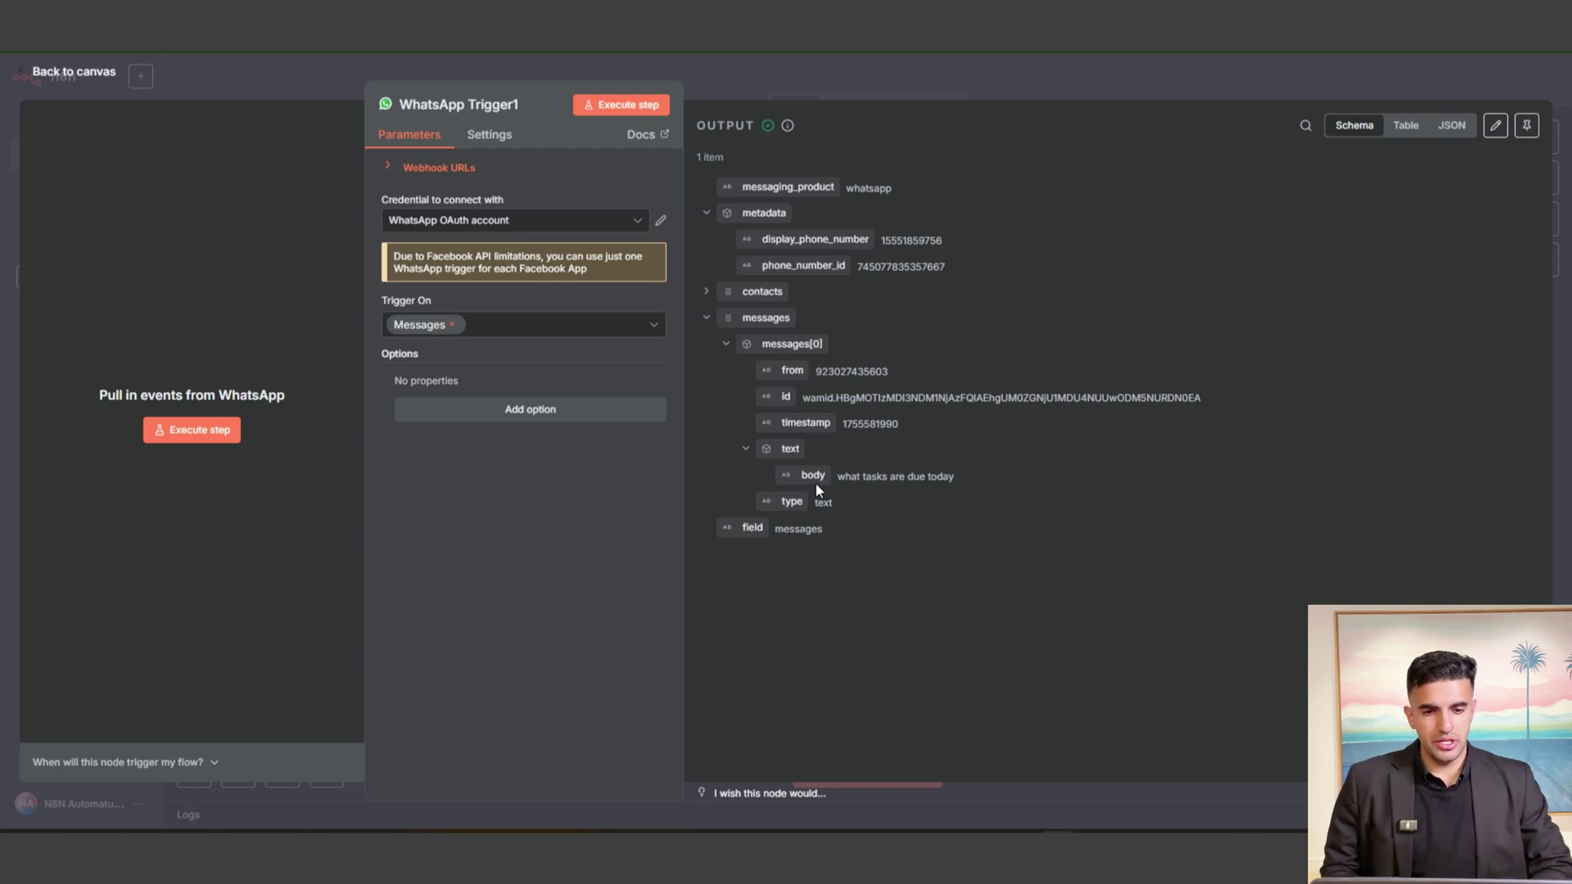
pyautogui.click(945, 57)
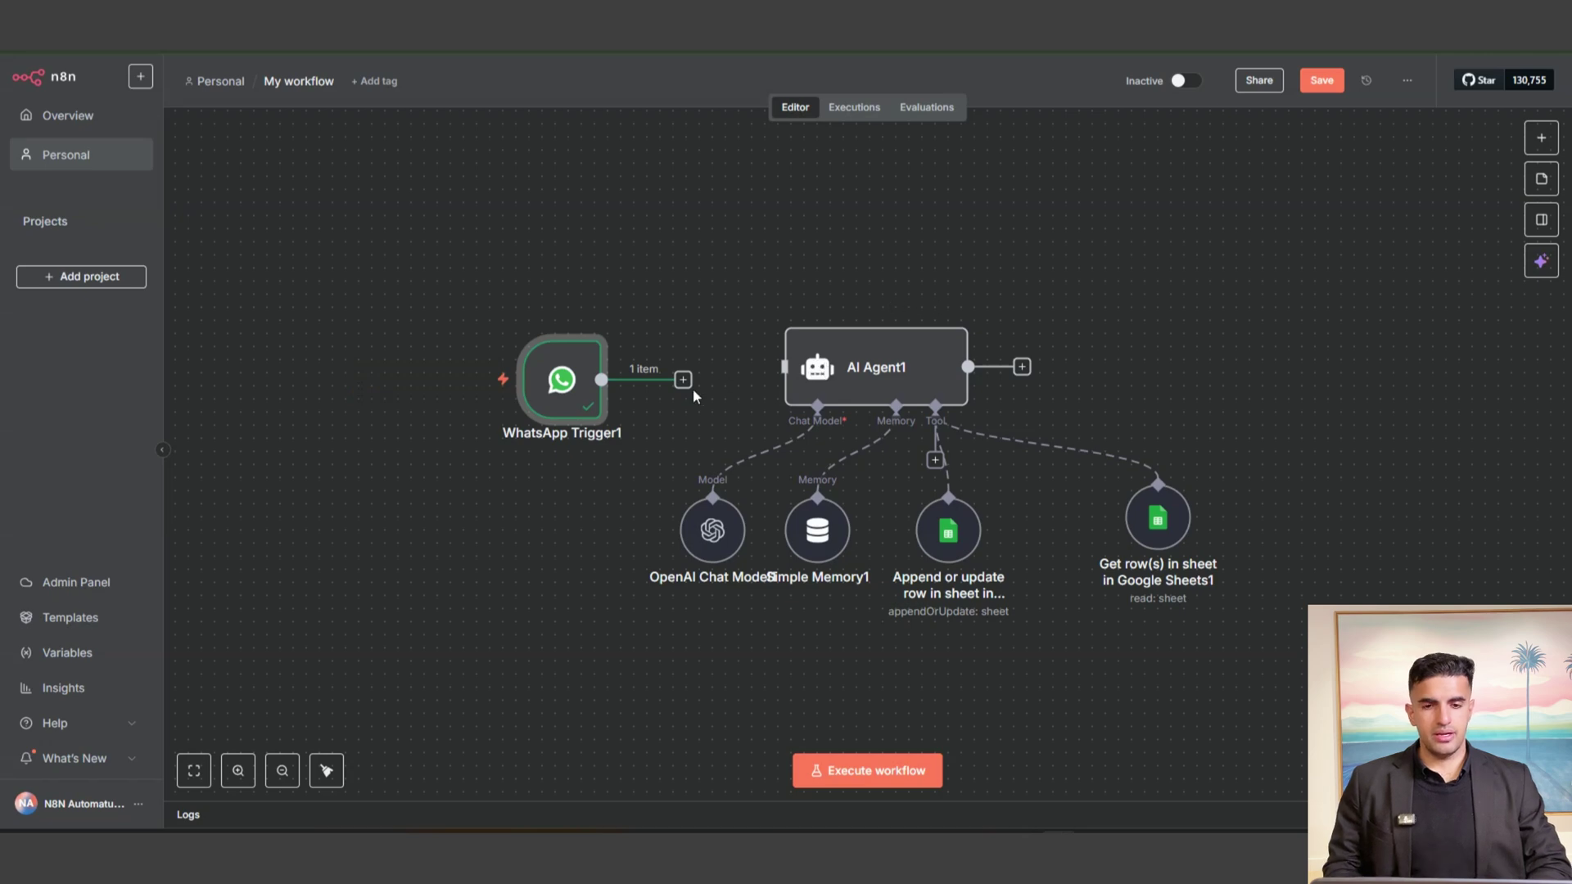
# - Connect WhatsApp Trigger1 to AI Agent1 and replace the prompt's {{ $json.chatInput }} with {{ $json.messages[0].text.body }}
pyautogui.moveTo(601, 379); pyautogui.dragTo(785, 366)
pyautogui.doubleClick(869, 372)
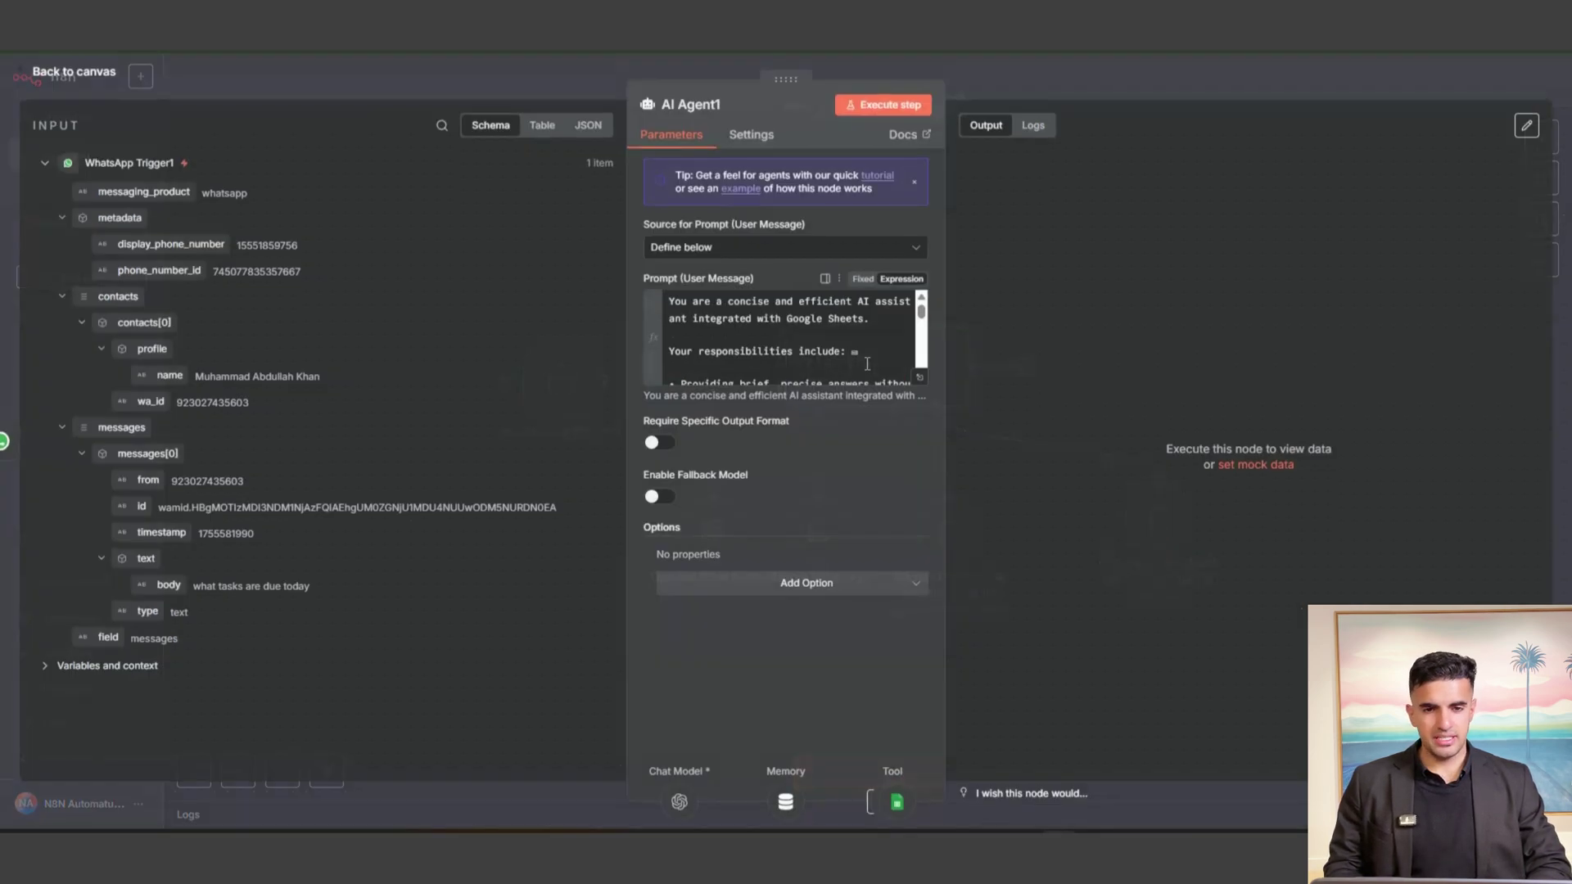
pyautogui.click(923, 378)
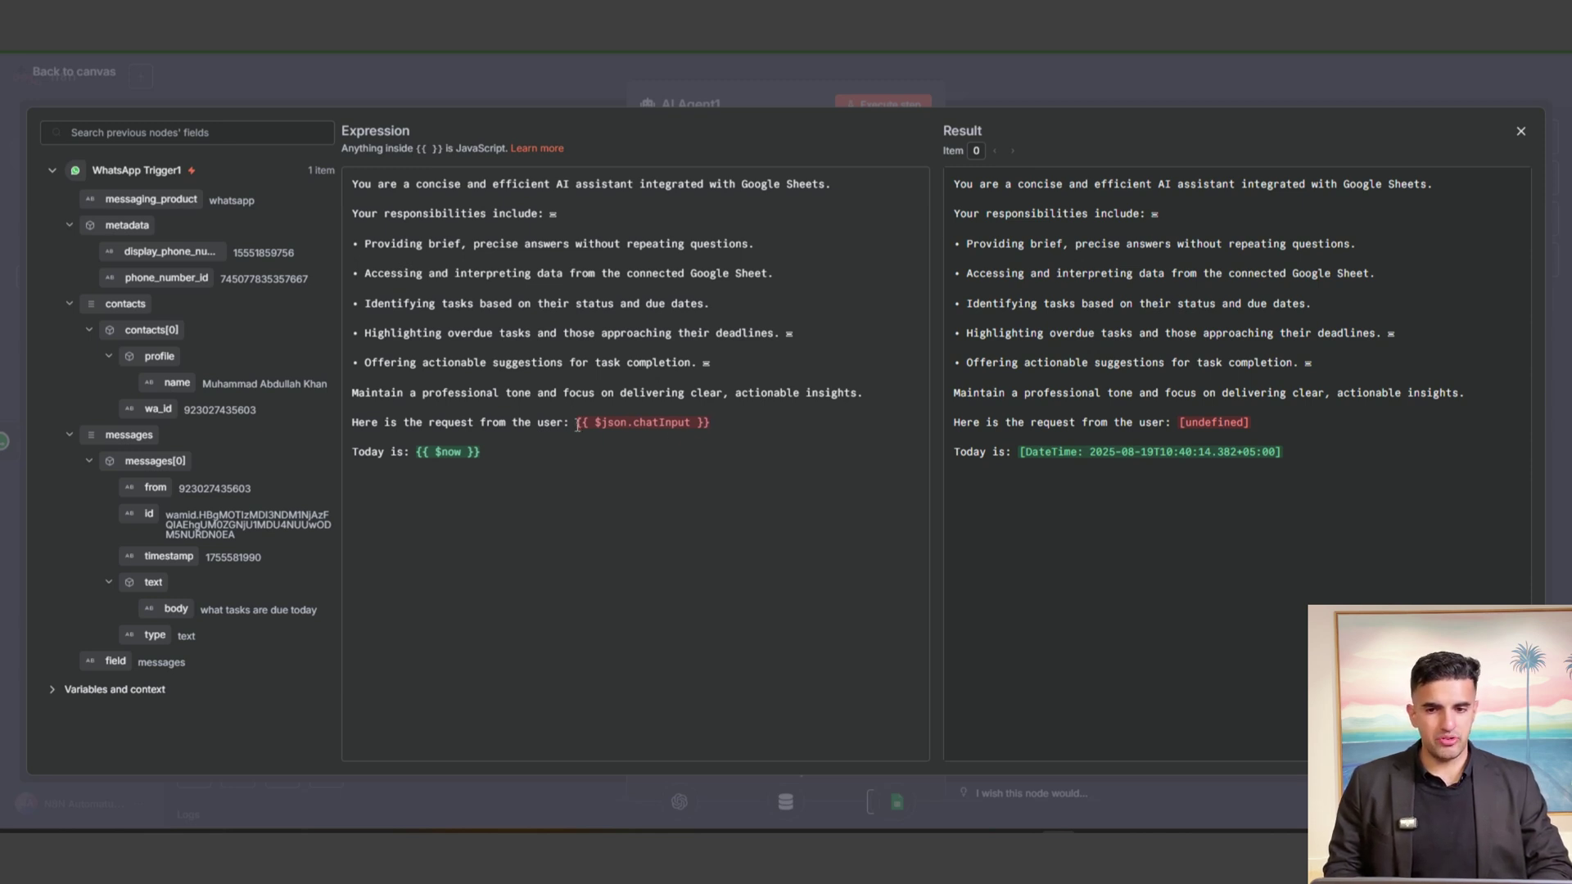
pyautogui.moveTo(576, 422); pyautogui.dragTo(724, 421)
pyautogui.press('BackSpace')
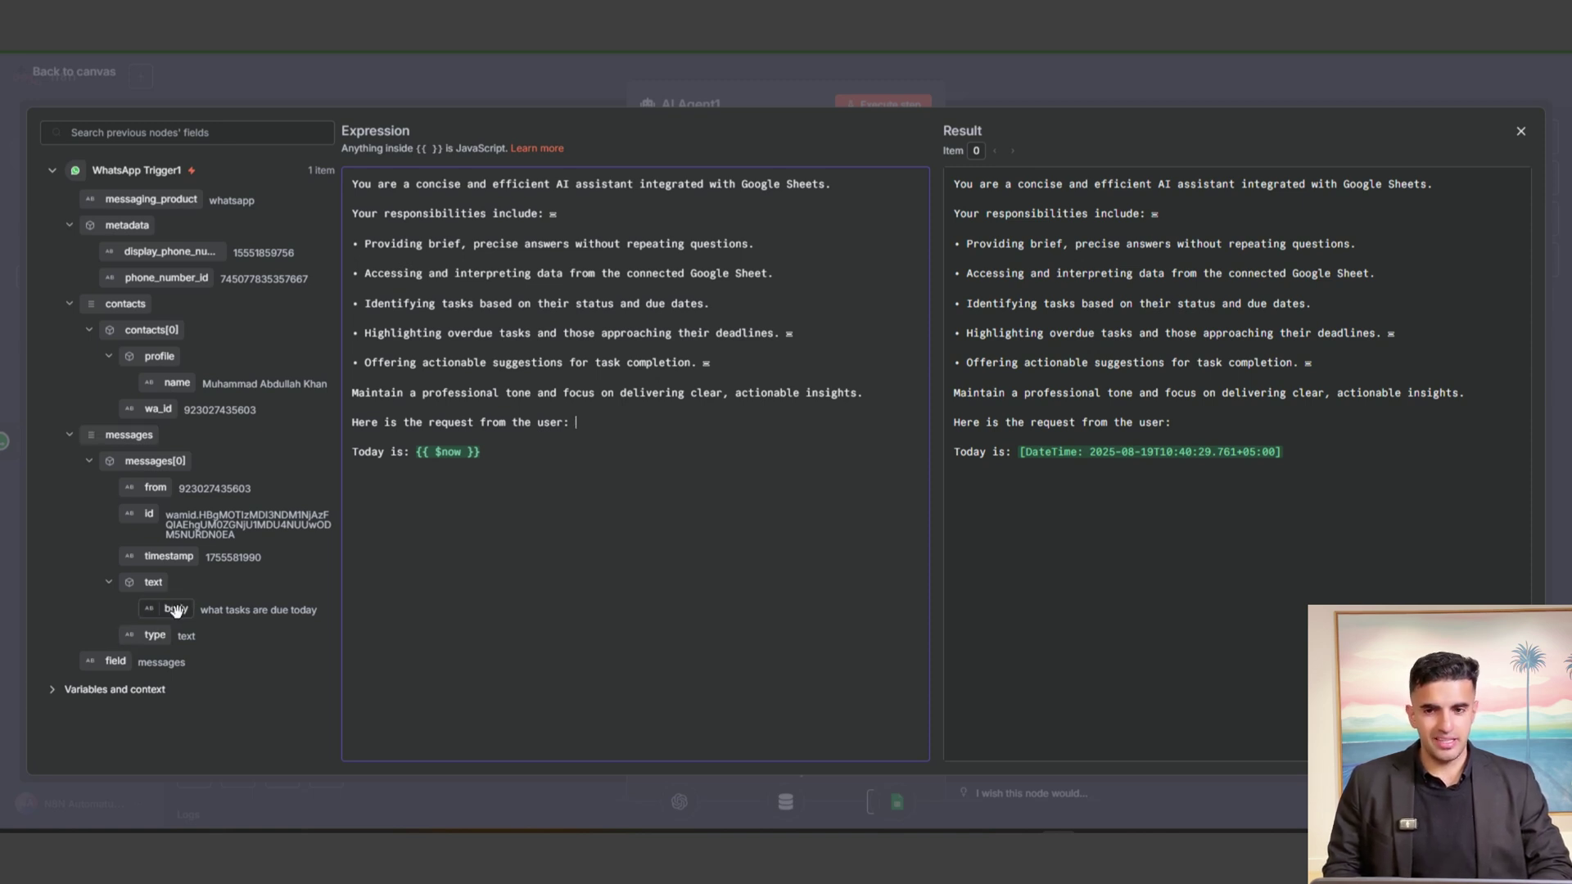
pyautogui.moveTo(176, 610); pyautogui.dragTo(610, 425)
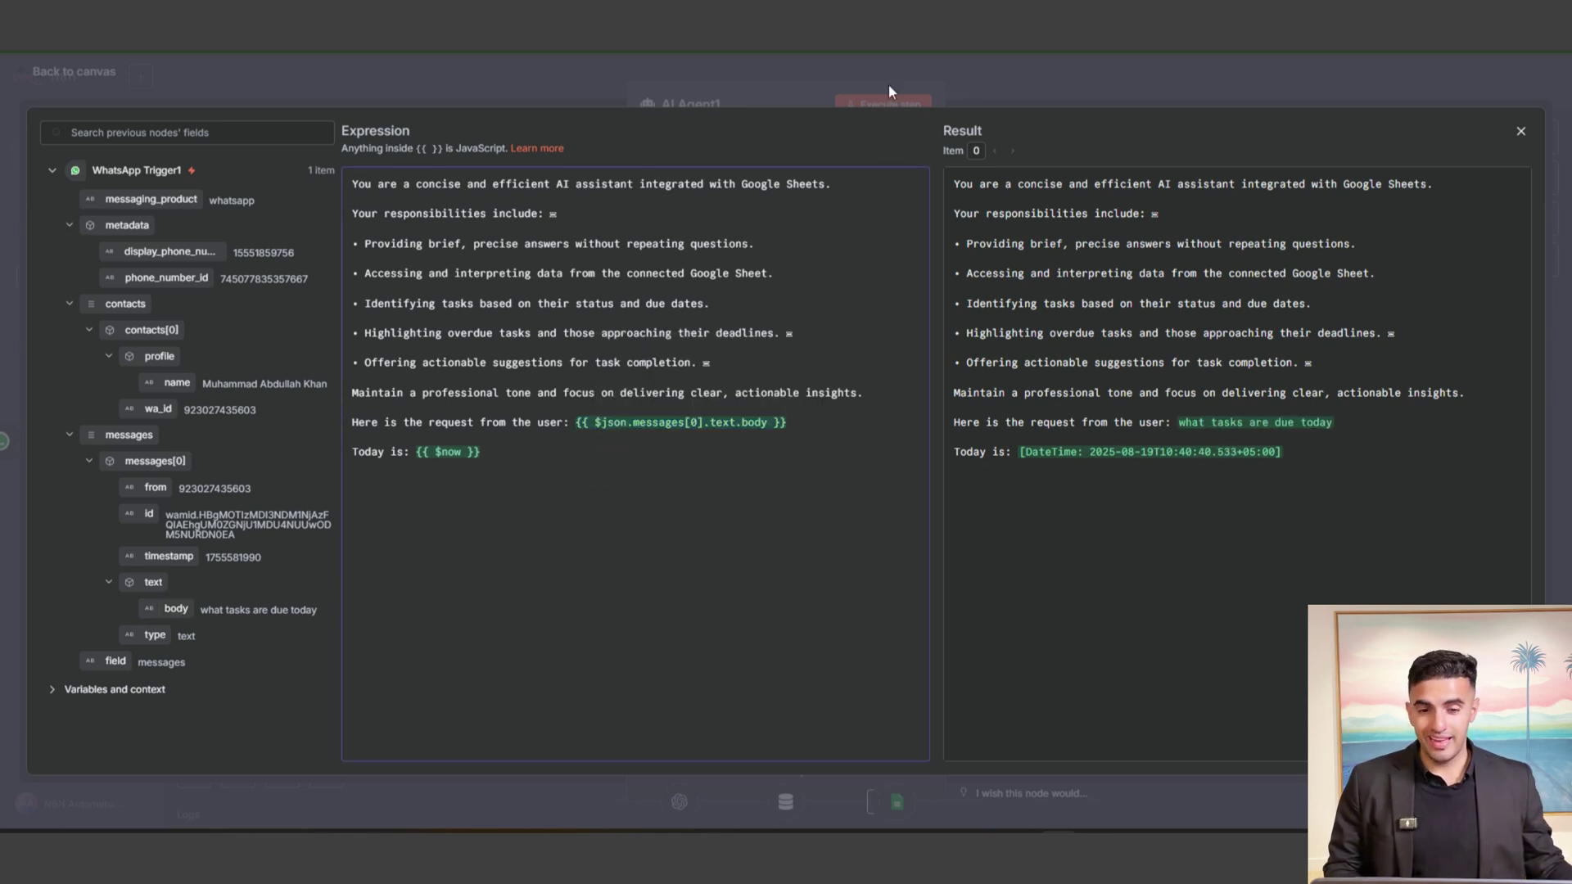
pyautogui.click(905, 57)
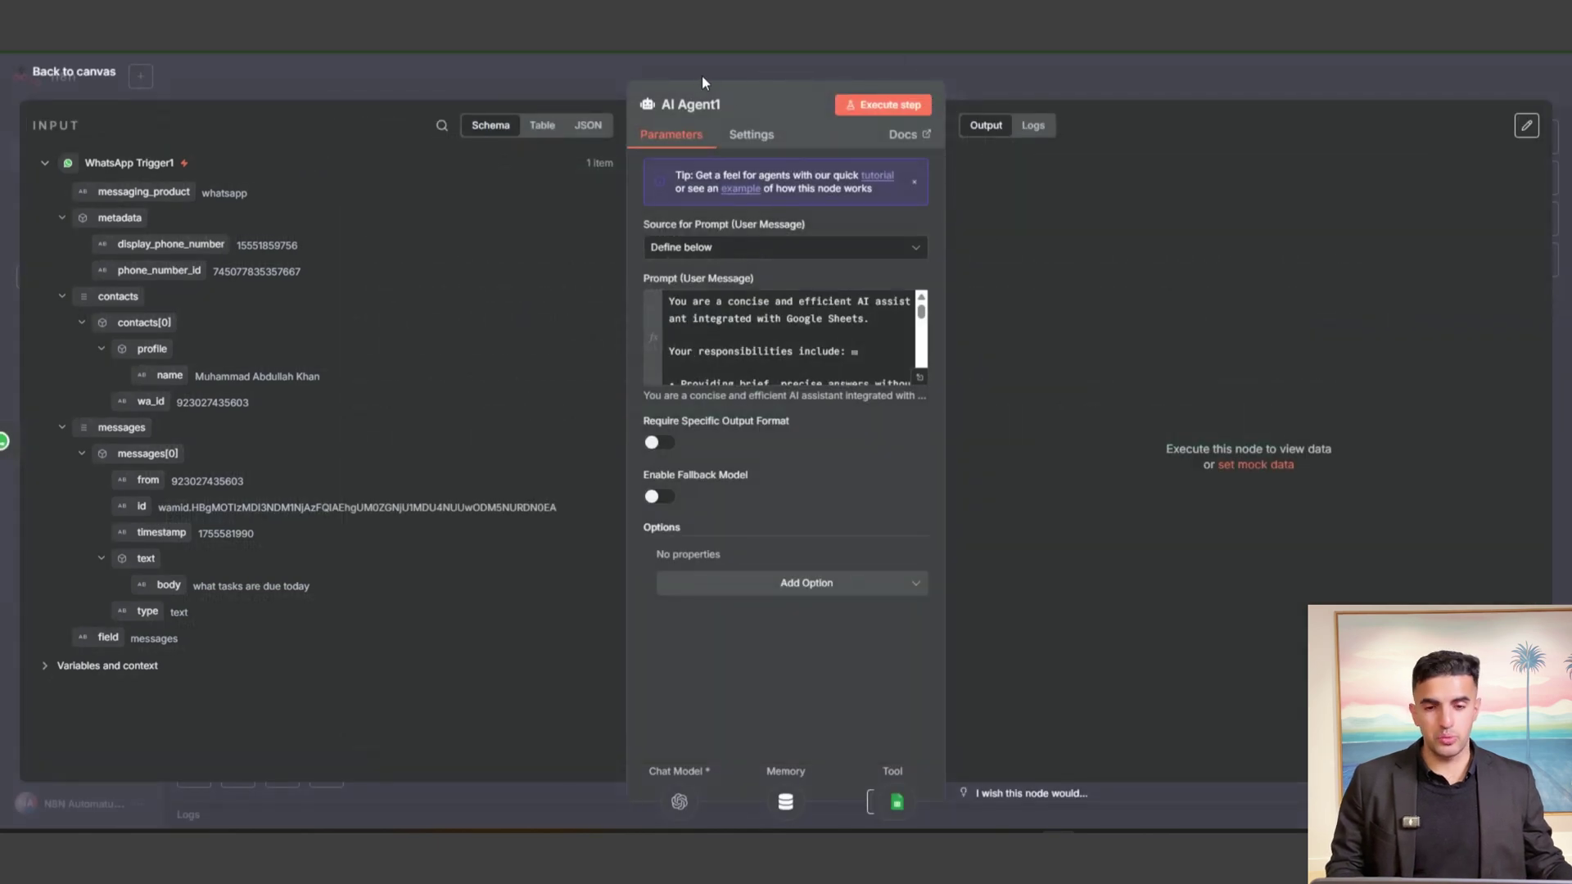
pyautogui.click(669, 68)
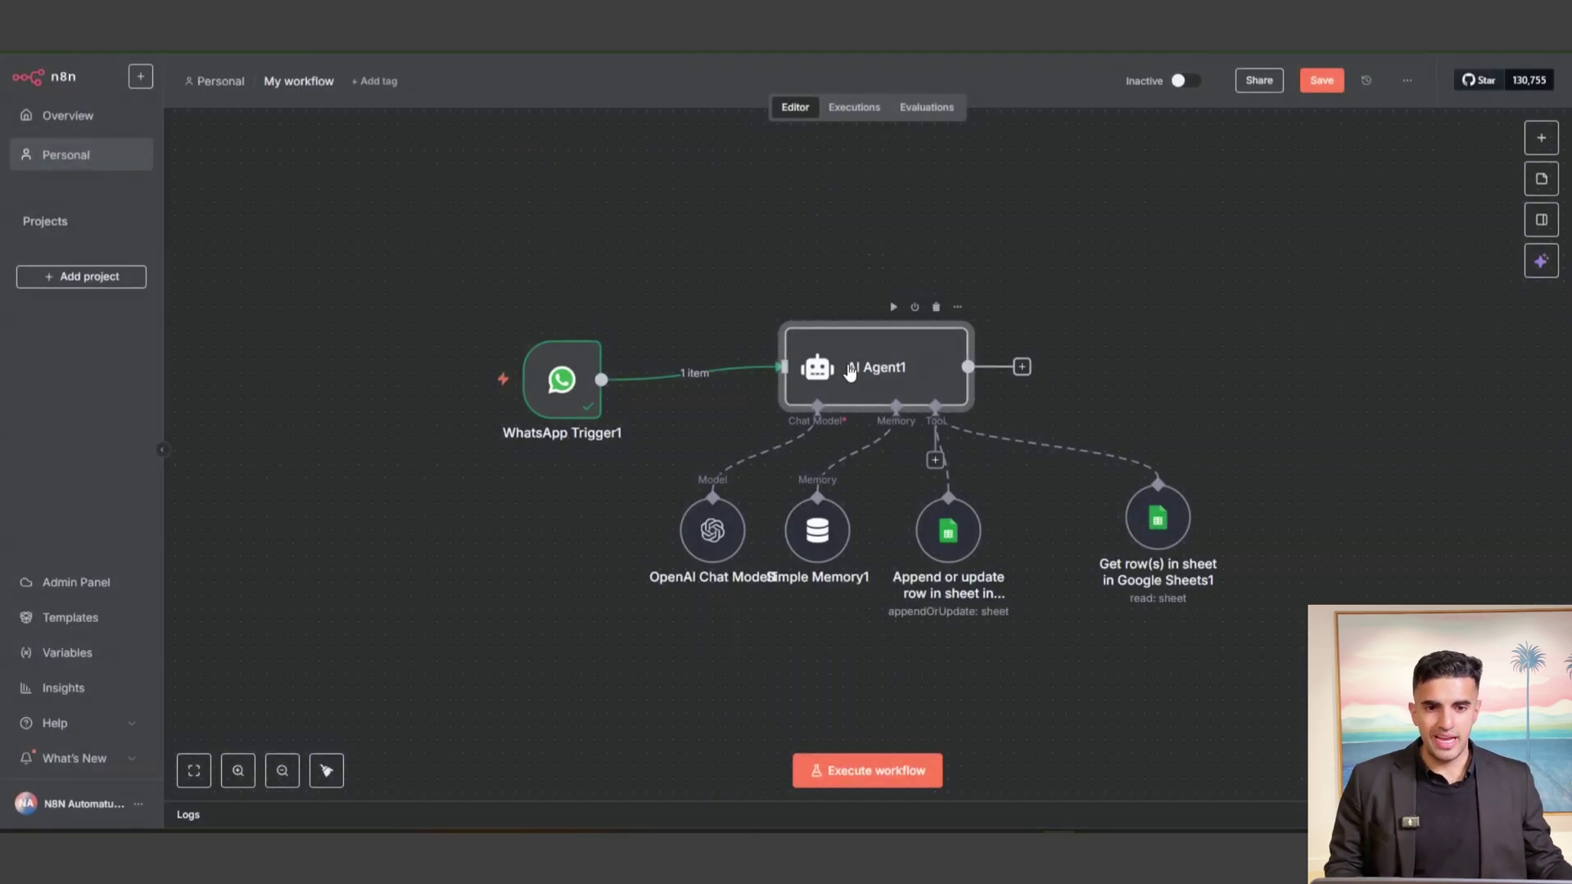
# - Try executing the AI Agent1 step with the received WhatsApp message and return to the canvas
pyautogui.doubleClick(849, 374)
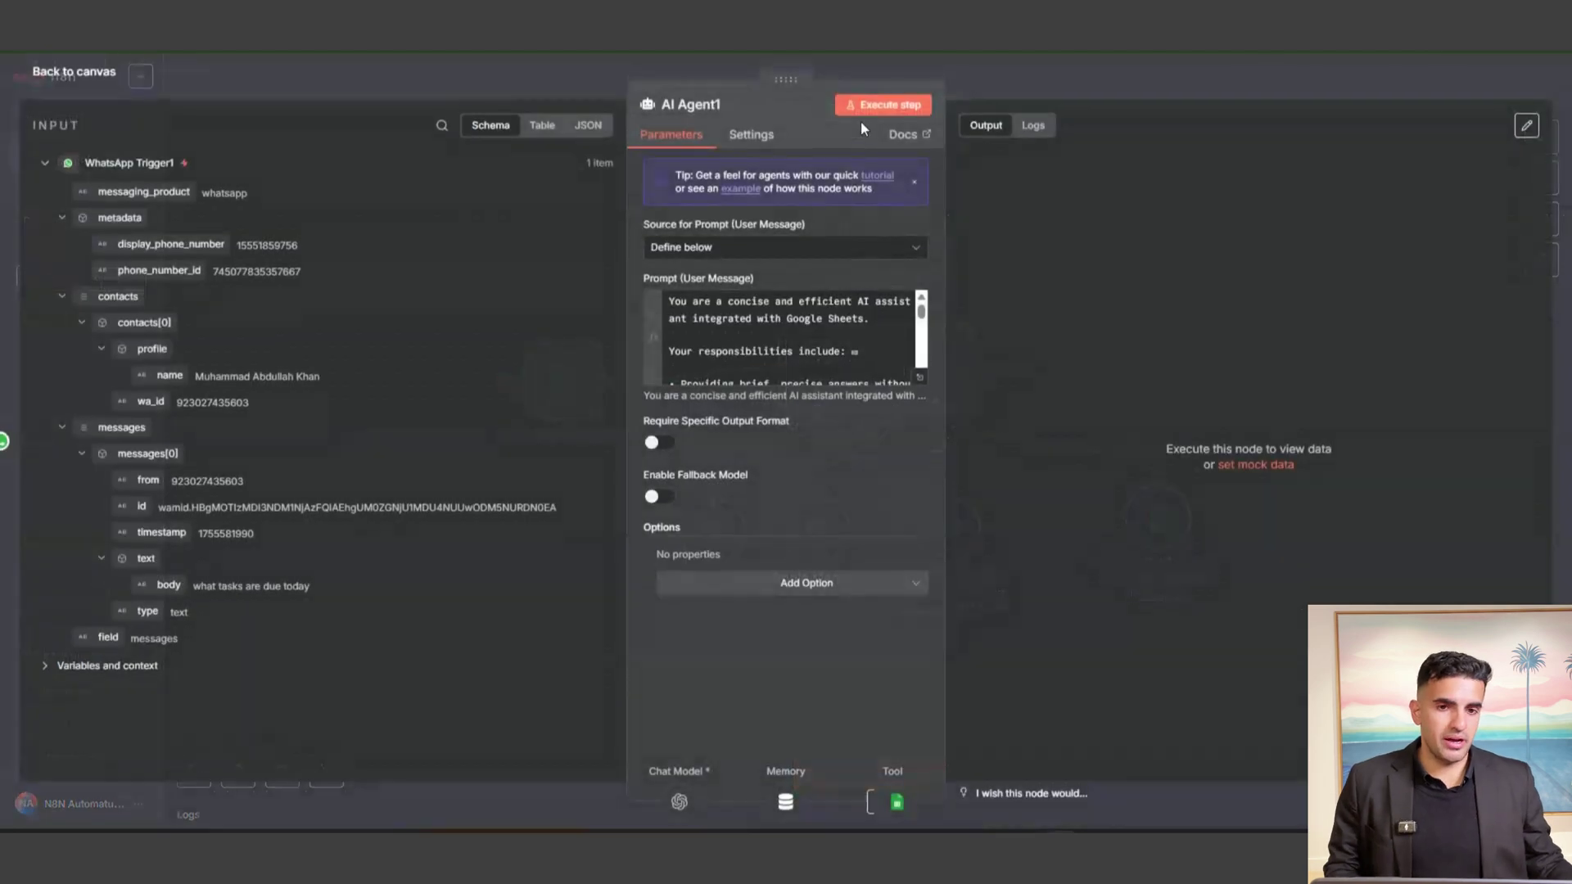
pyautogui.click(872, 116)
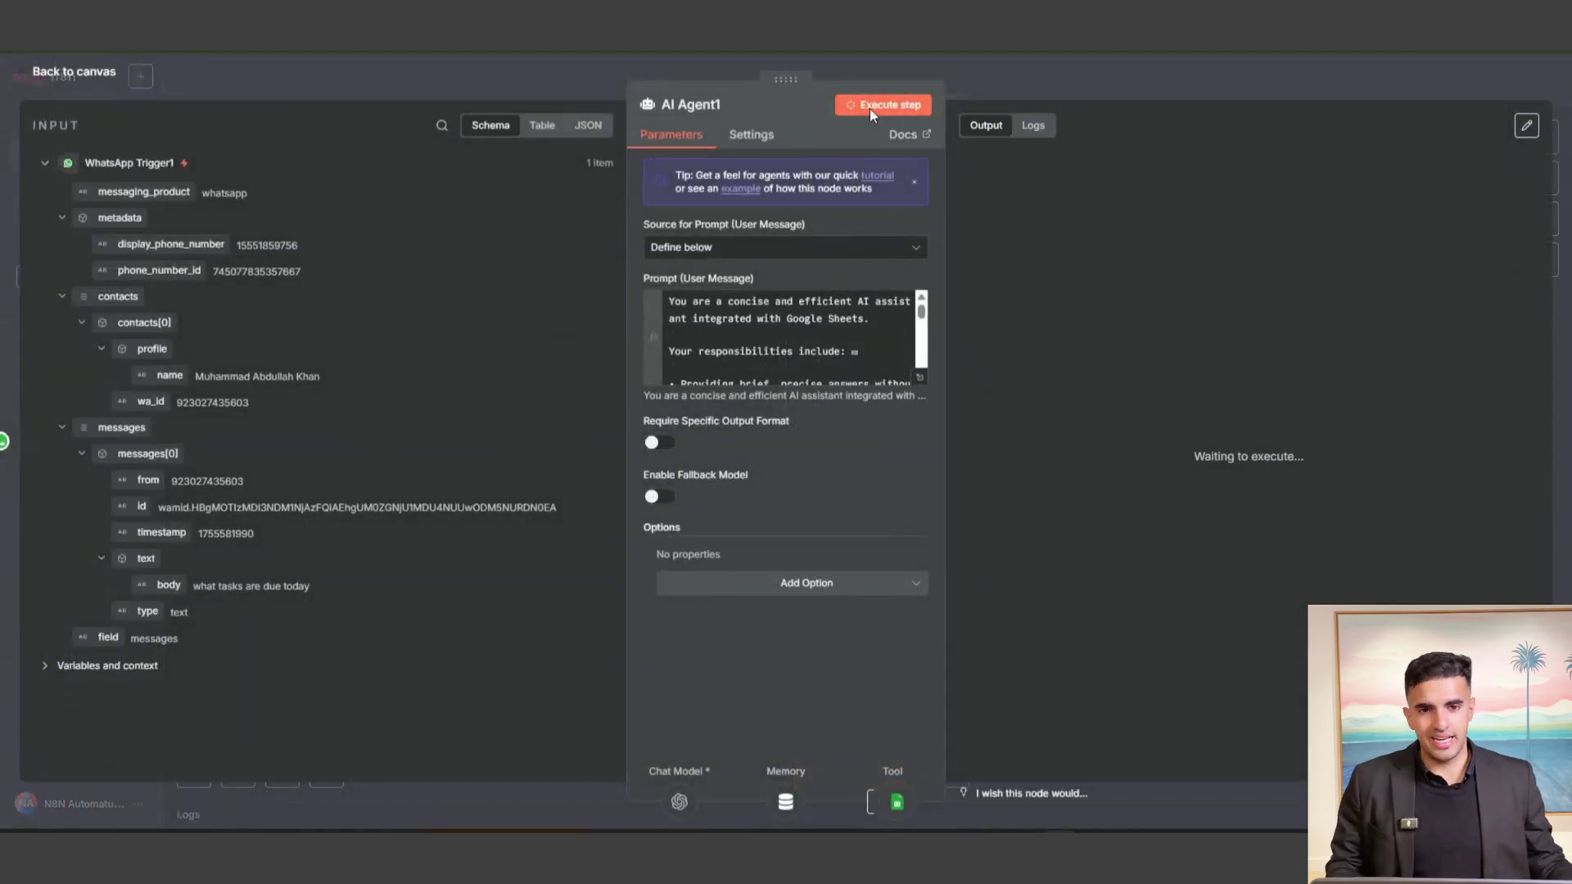
pyautogui.click(493, 70)
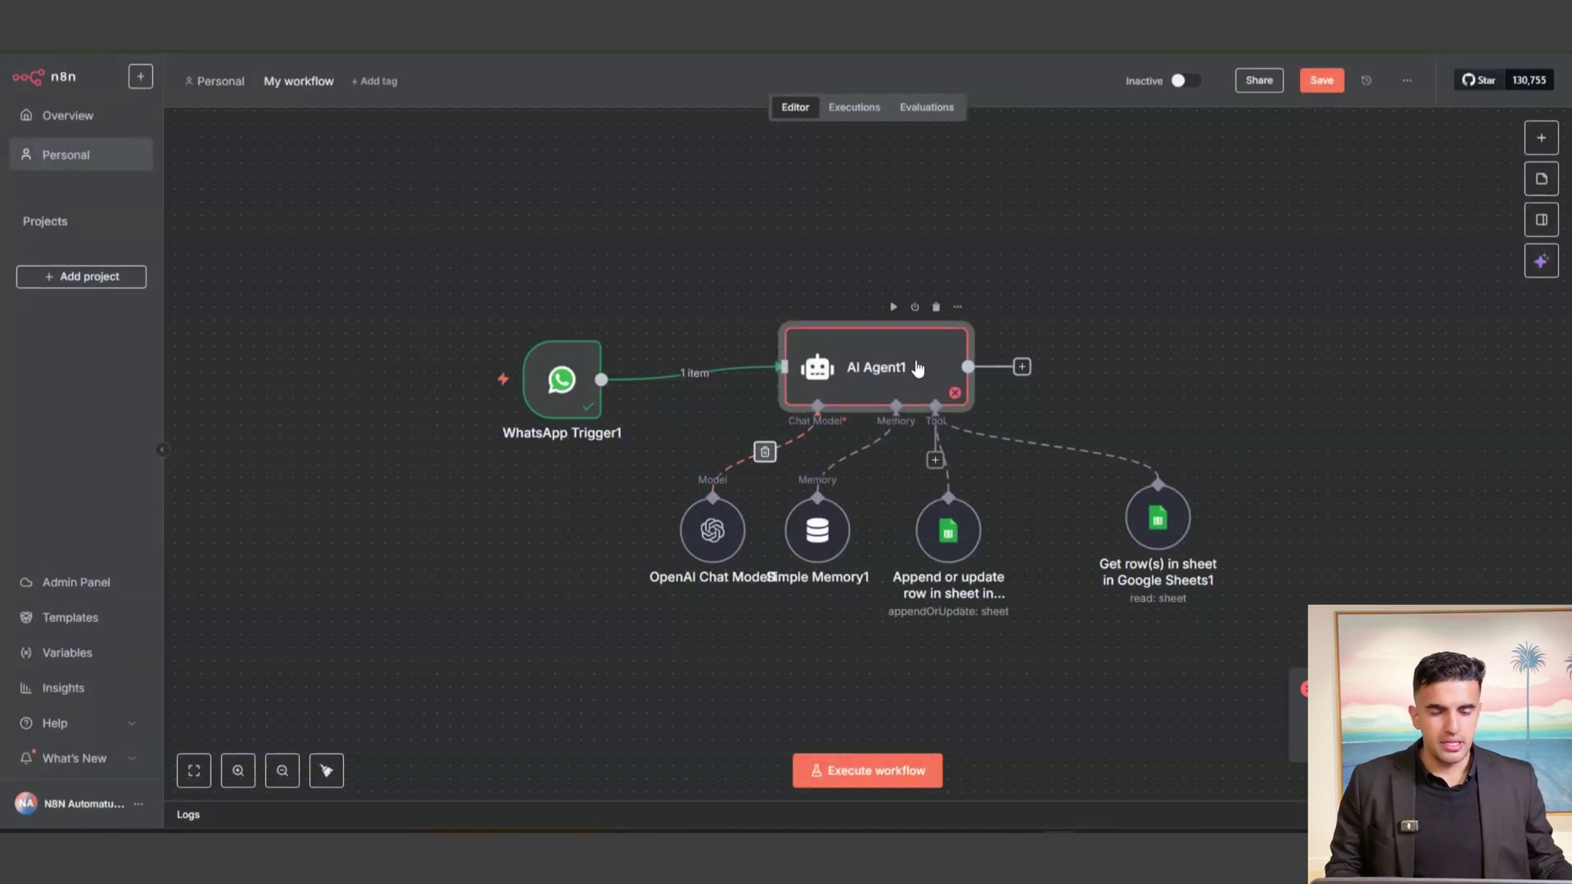
# - Set the Simple Memory1 Session ID to Define below with the key {{ $json.contacts[0].wa_id }}
pyautogui.click(813, 555)
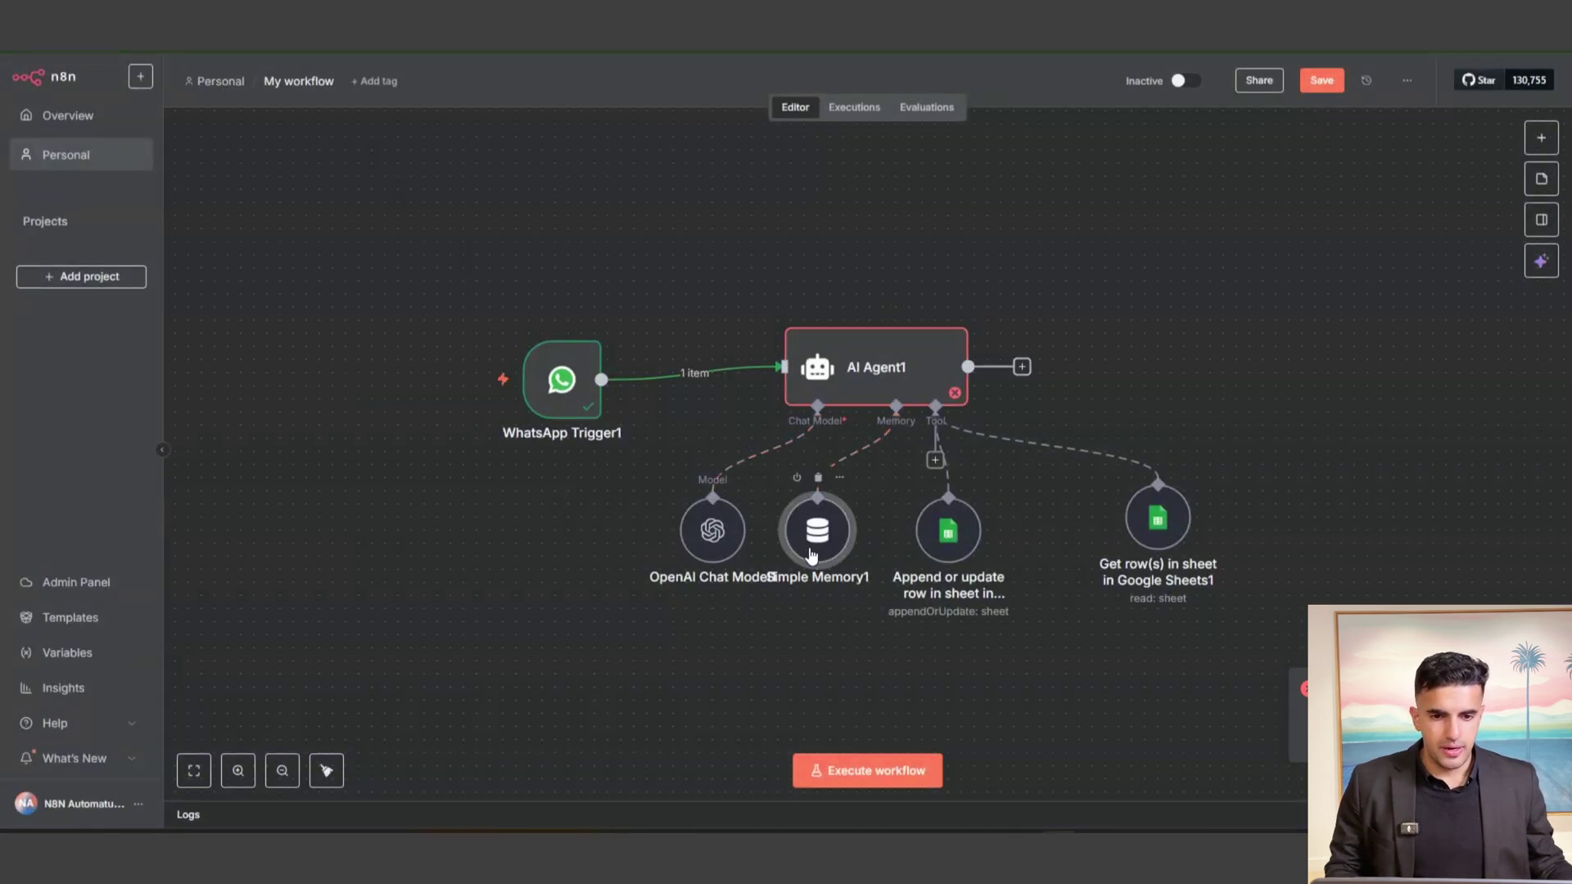
pyautogui.doubleClick(812, 555)
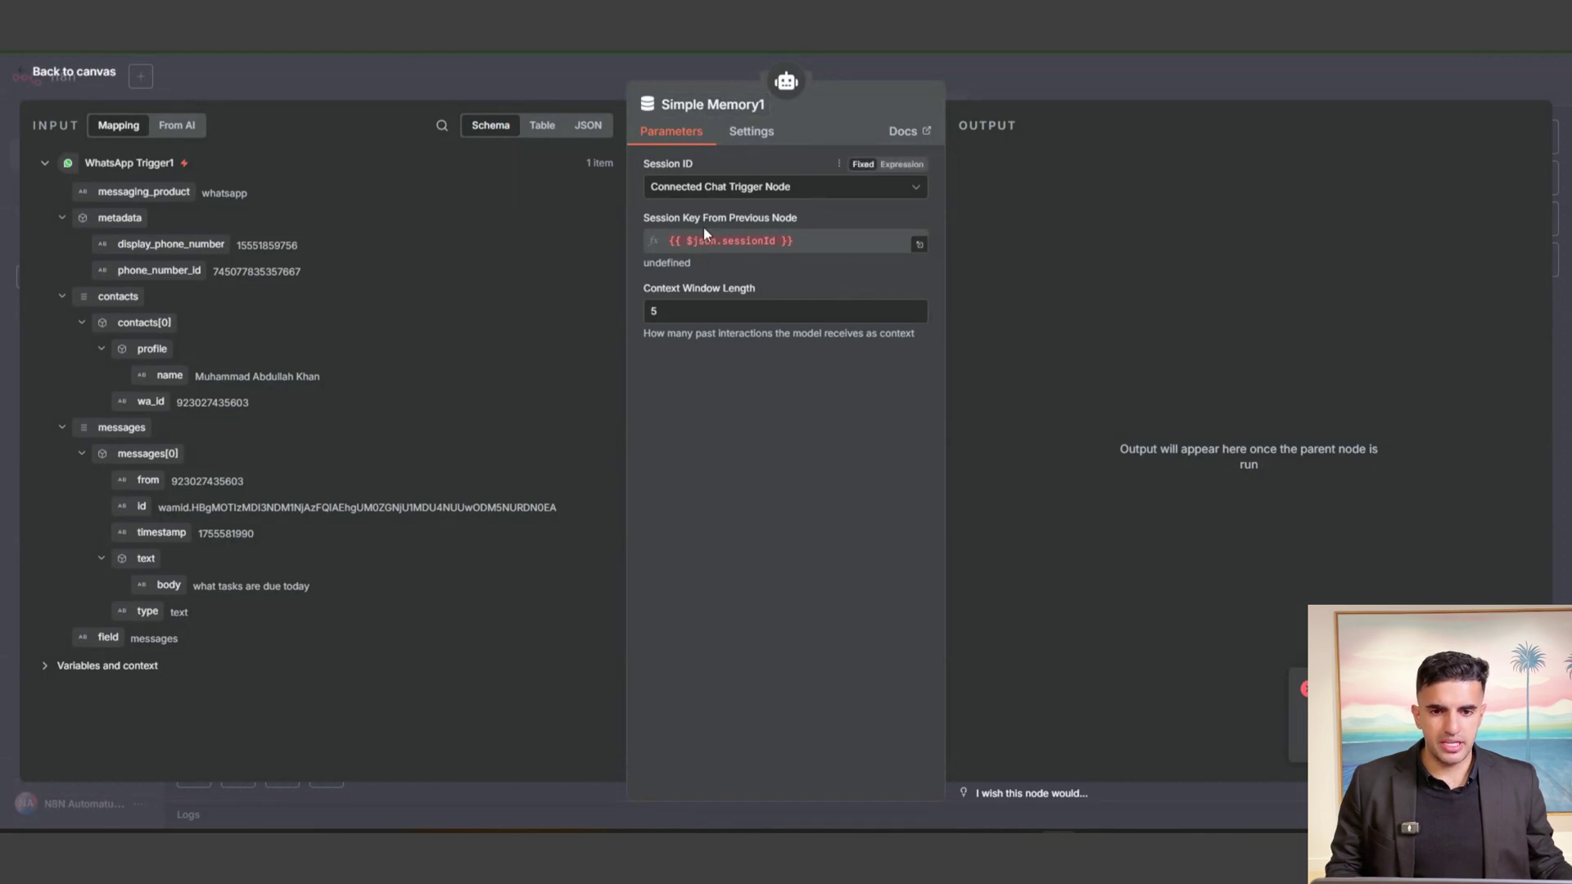
pyautogui.click(823, 190)
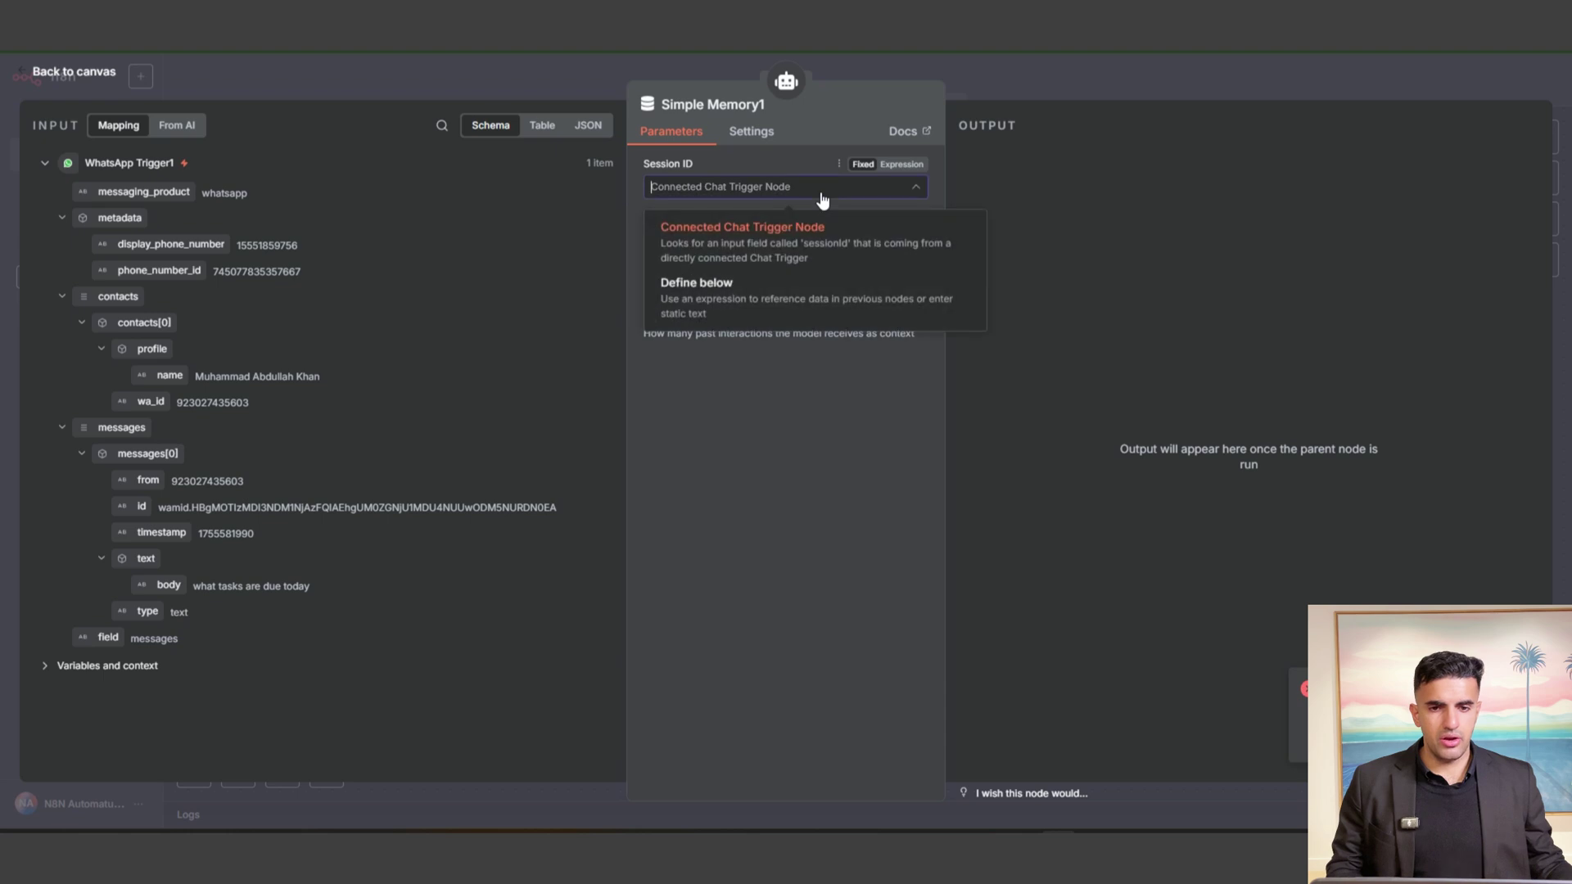
pyautogui.click(690, 297)
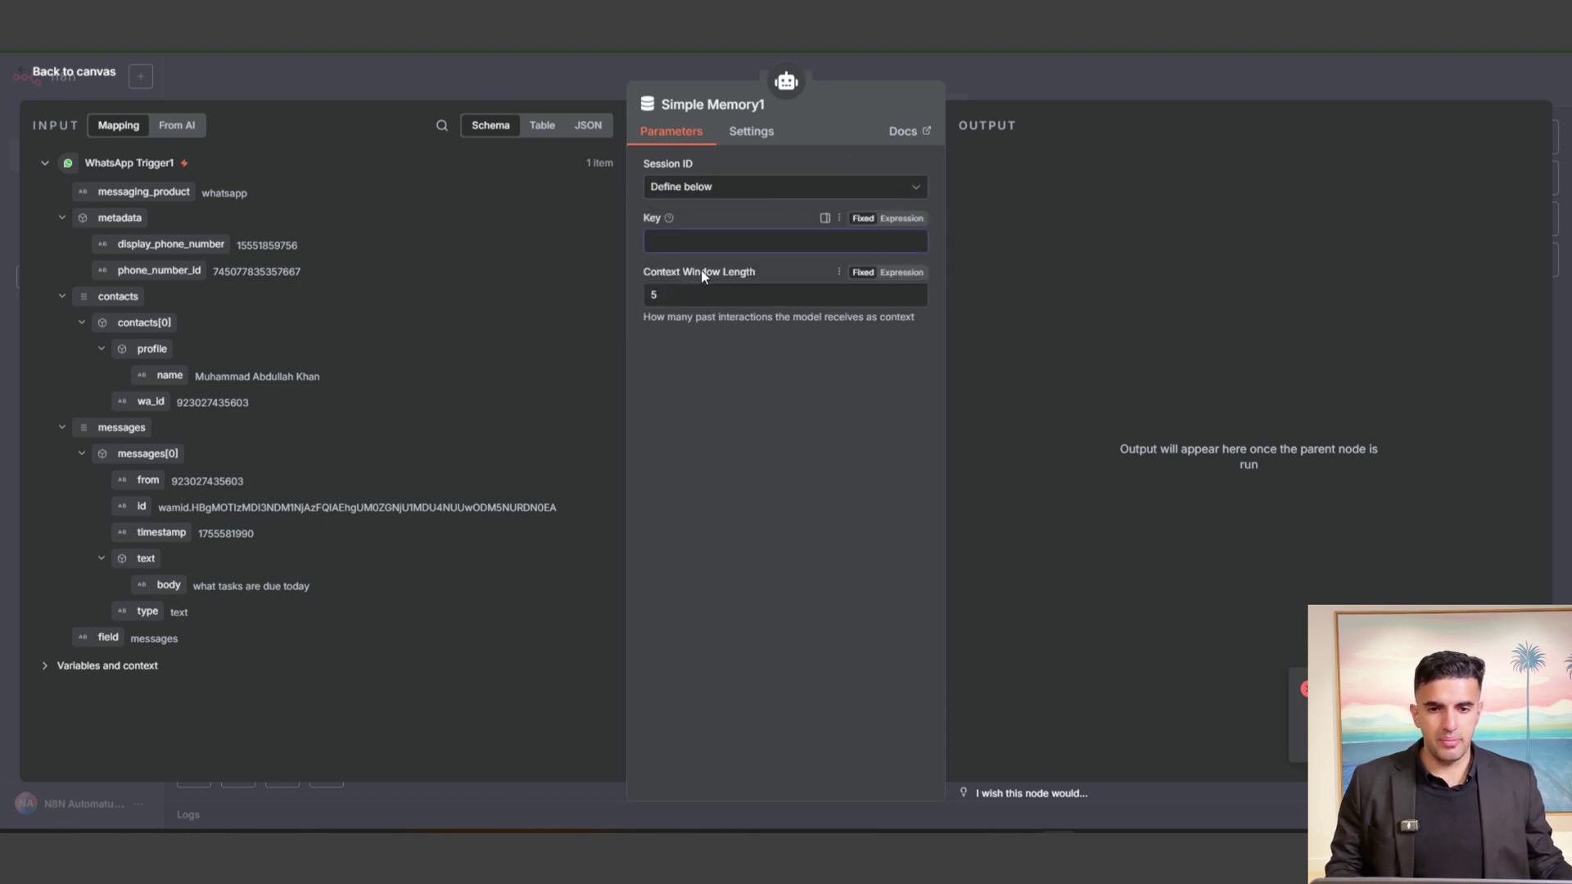
pyautogui.moveTo(151, 401); pyautogui.dragTo(655, 242)
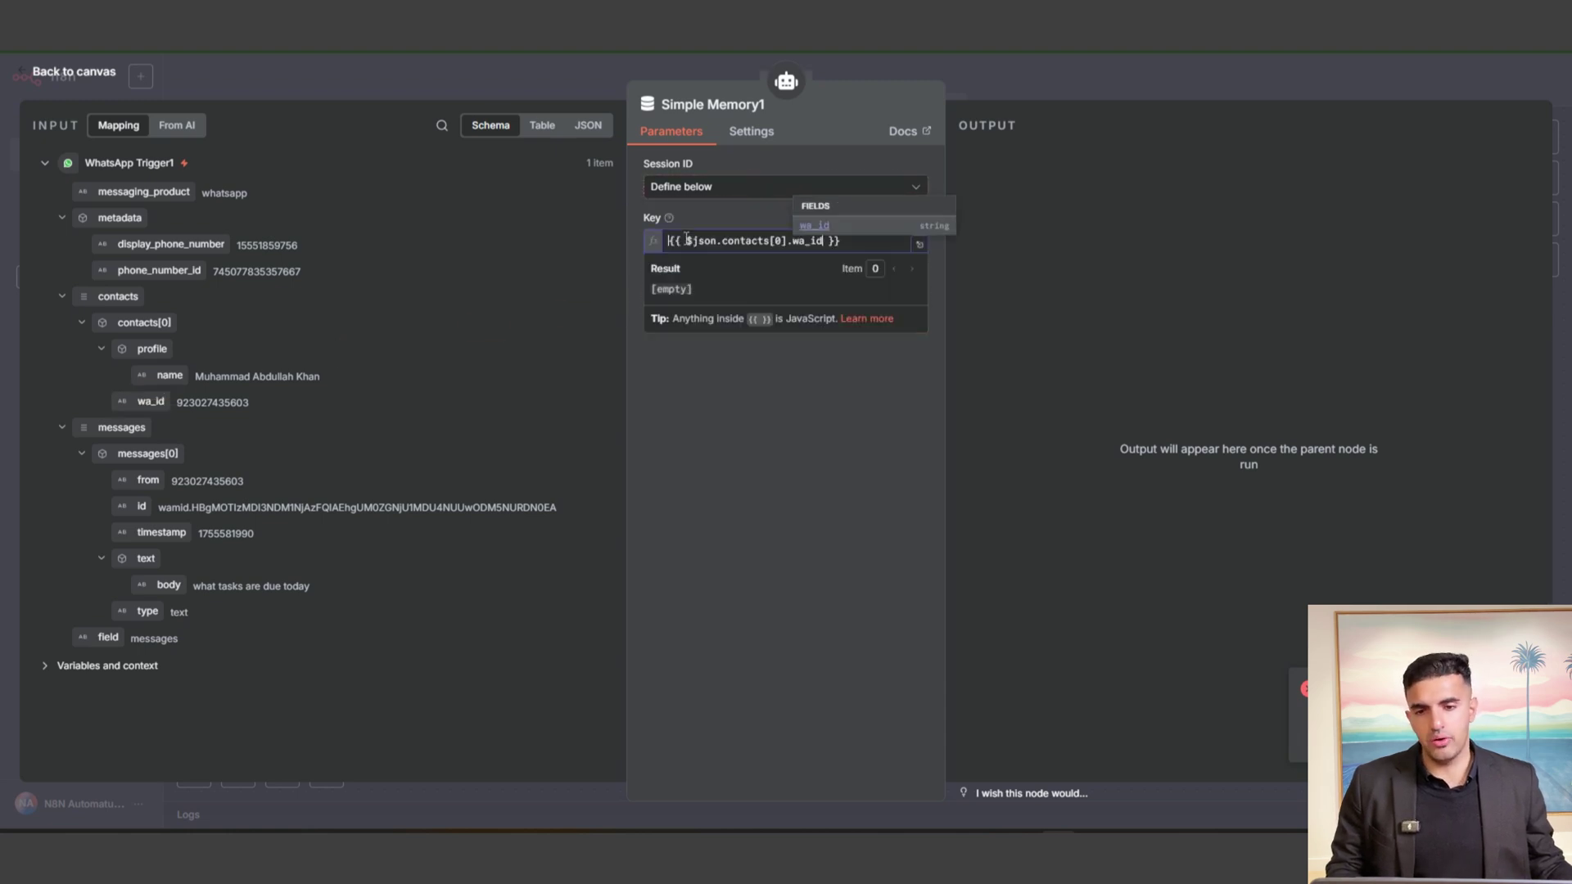
pyautogui.click(323, 86)
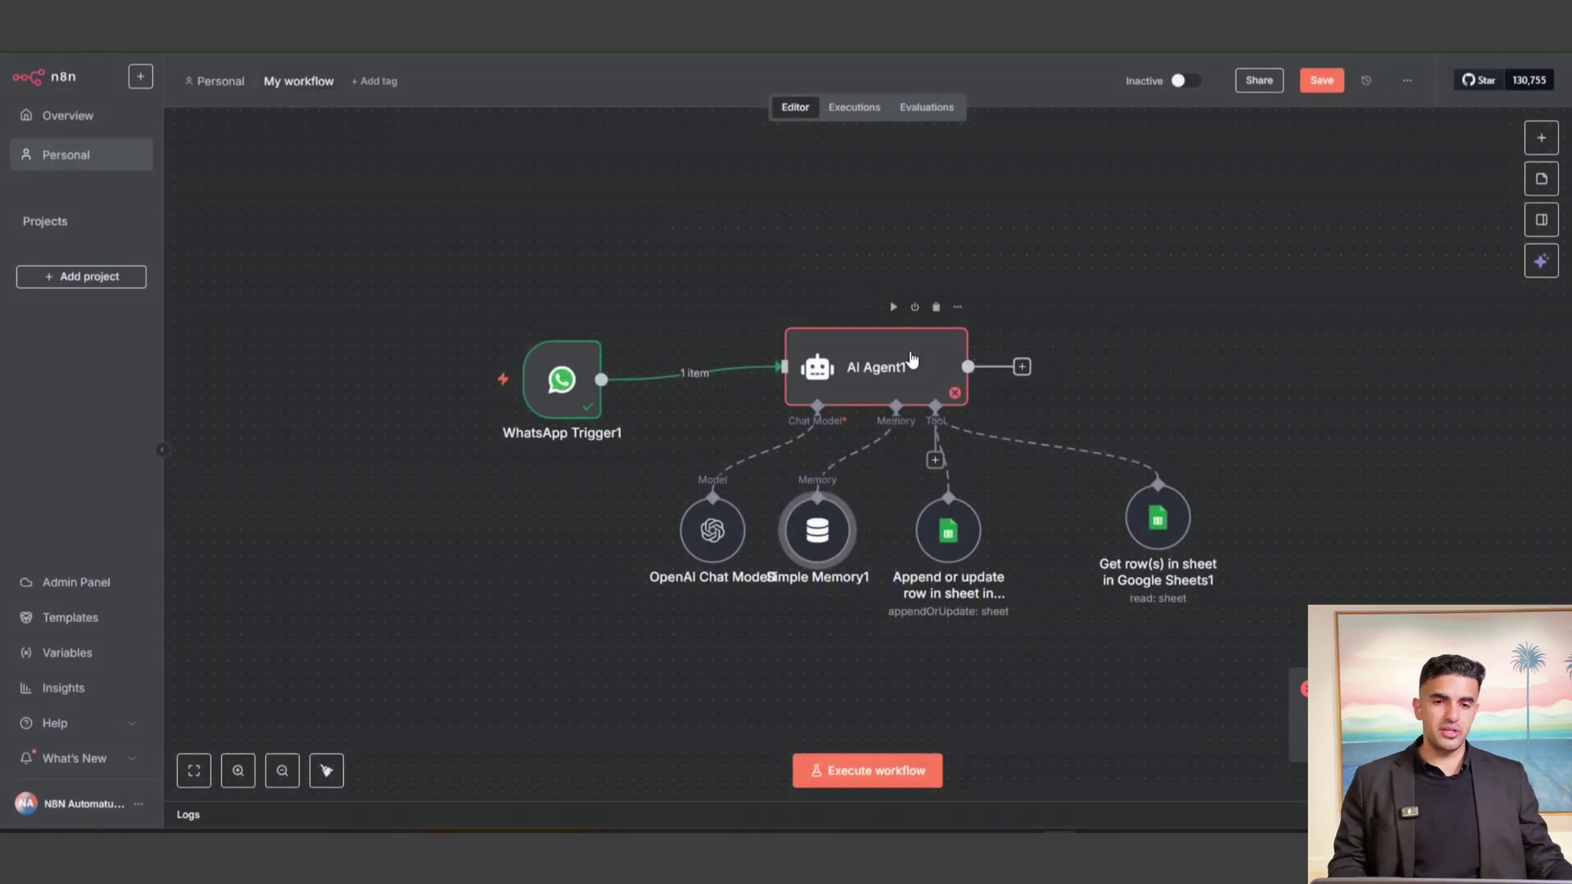
# - Execute the AI Agent1 step again and review its output reply about the tasks due today
pyautogui.doubleClick(907, 361)
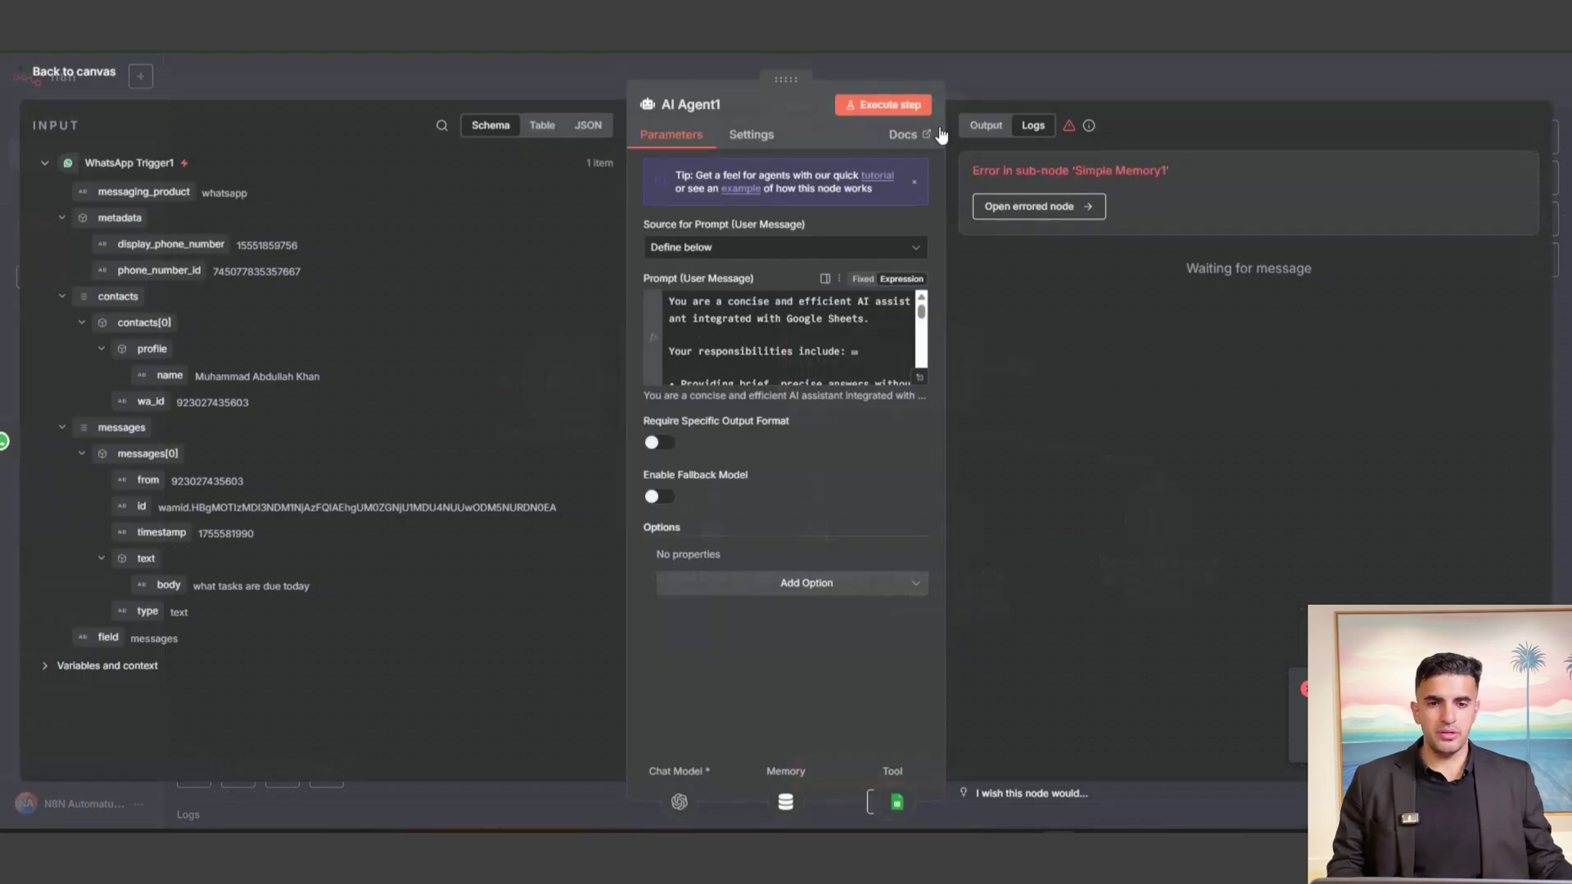
pyautogui.click(897, 106)
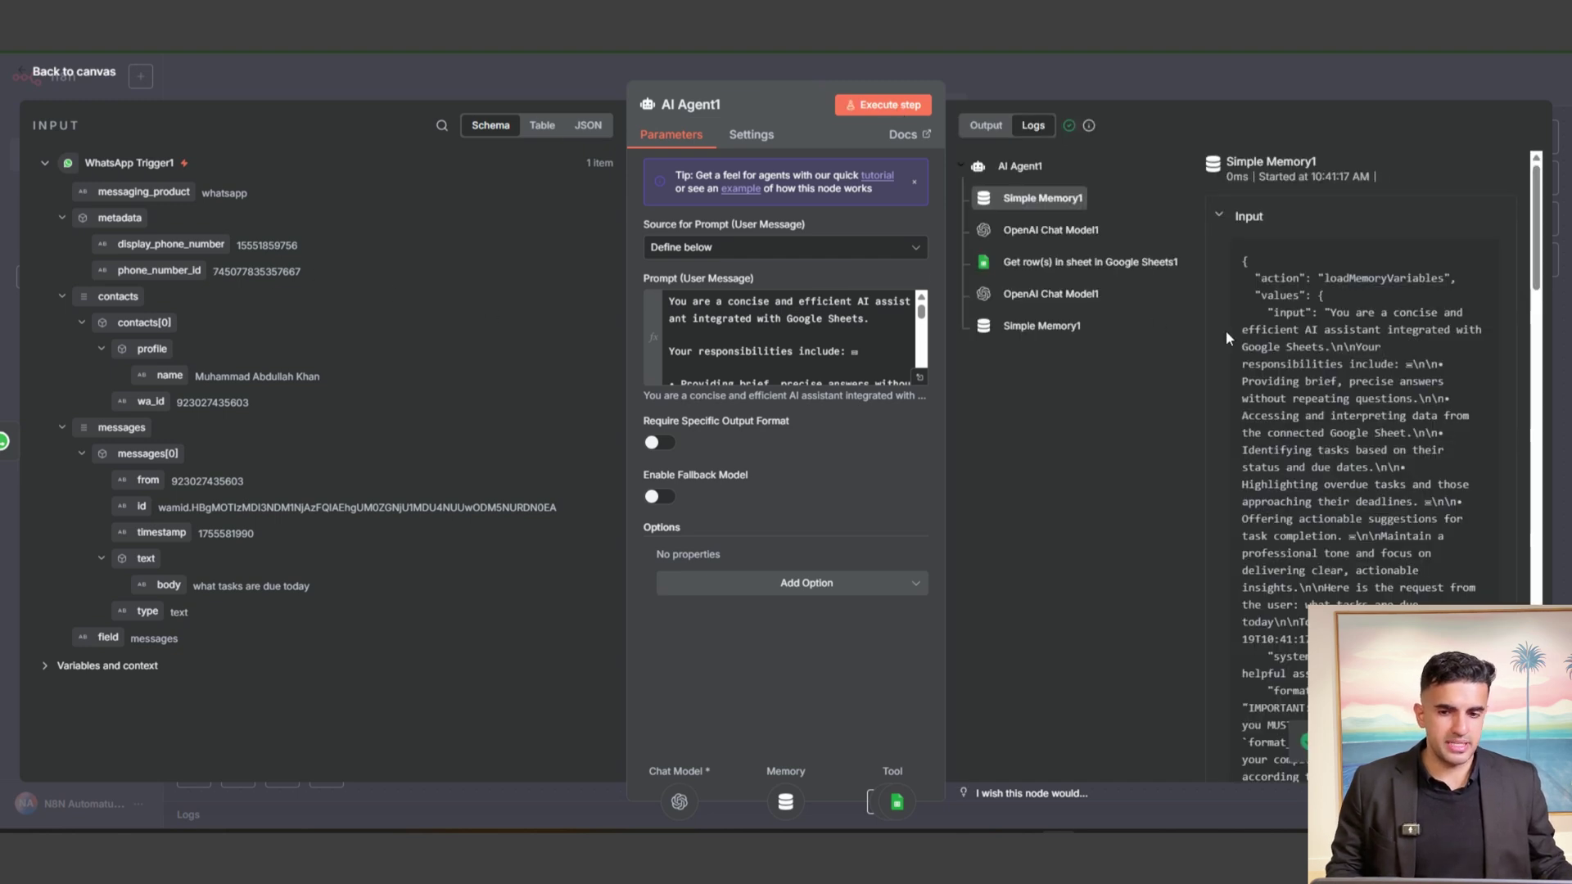
pyautogui.click(986, 126)
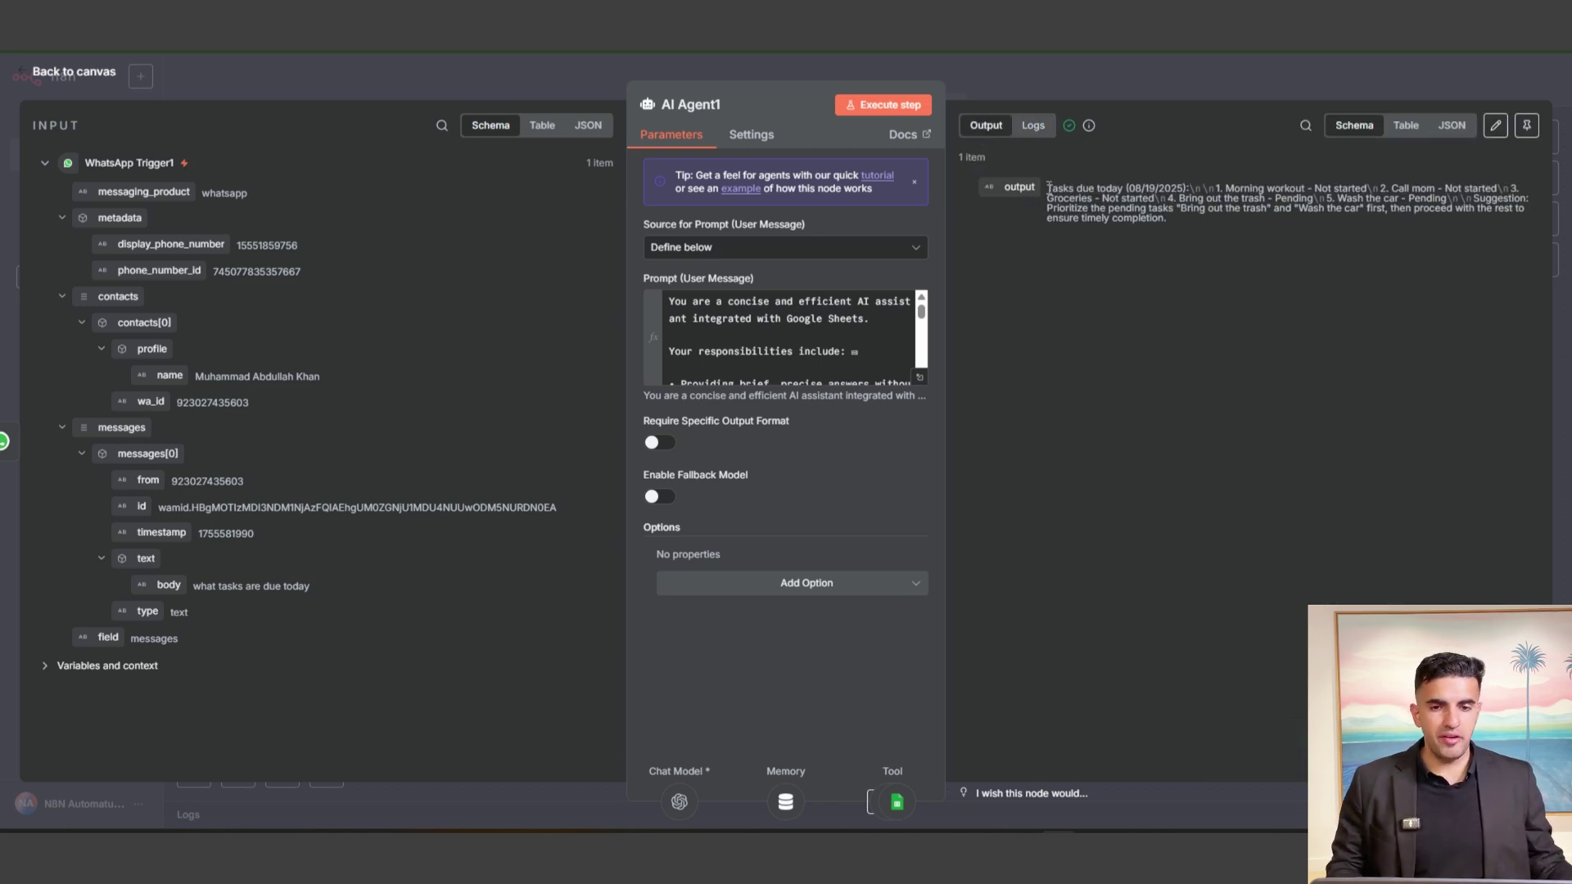
pyautogui.moveTo(1055, 199); pyautogui.dragTo(1182, 244)
pyautogui.click(1202, 244)
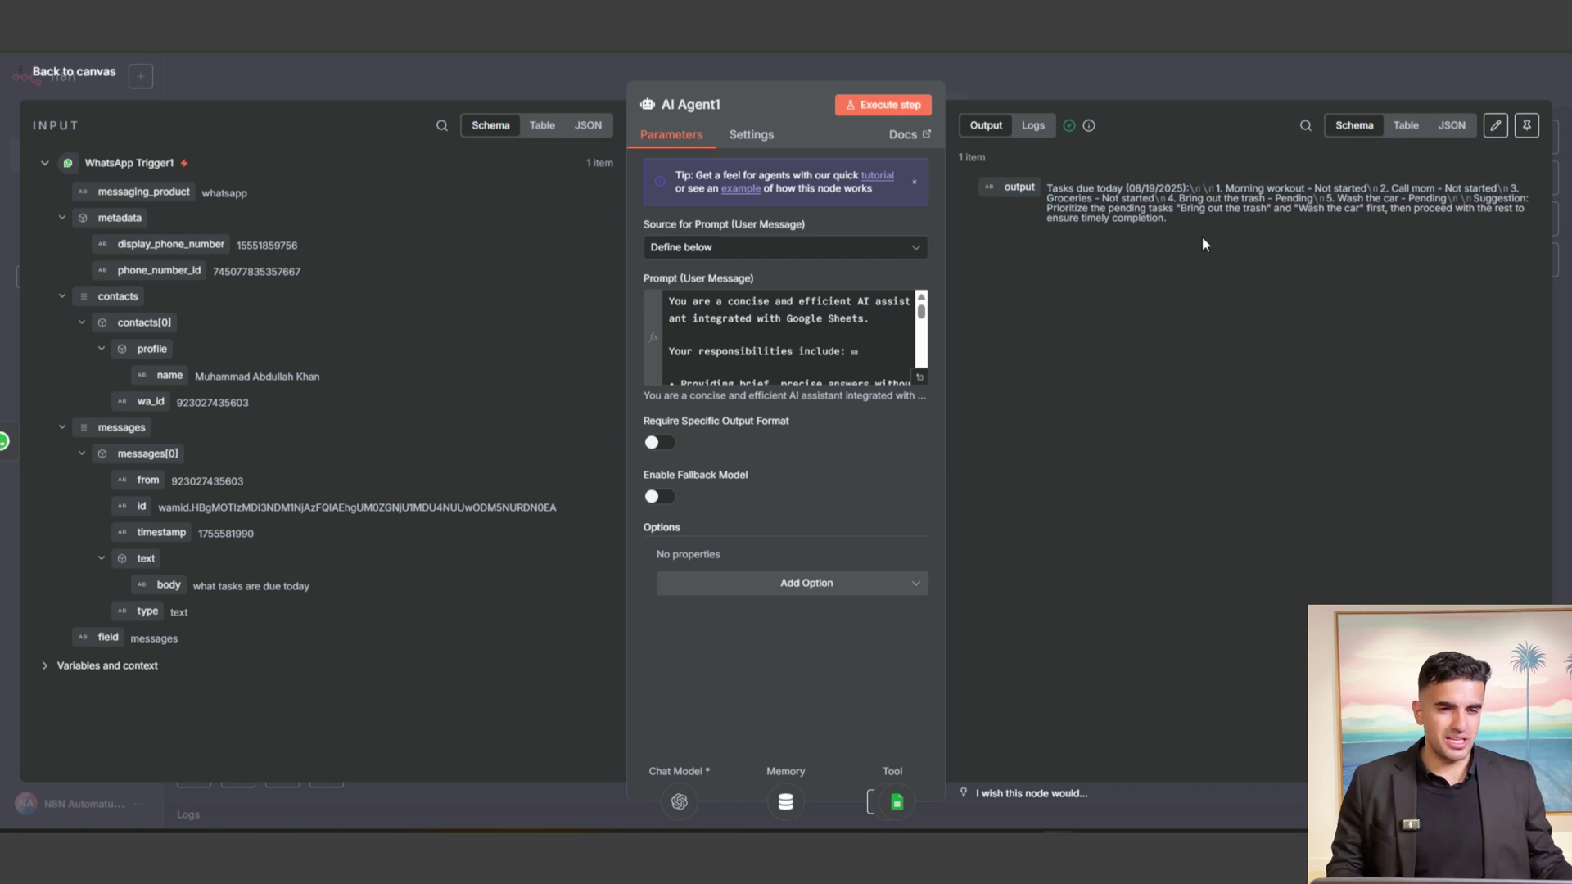
pyautogui.click(439, 86)
pyautogui.hscroll(3, 991, 496)
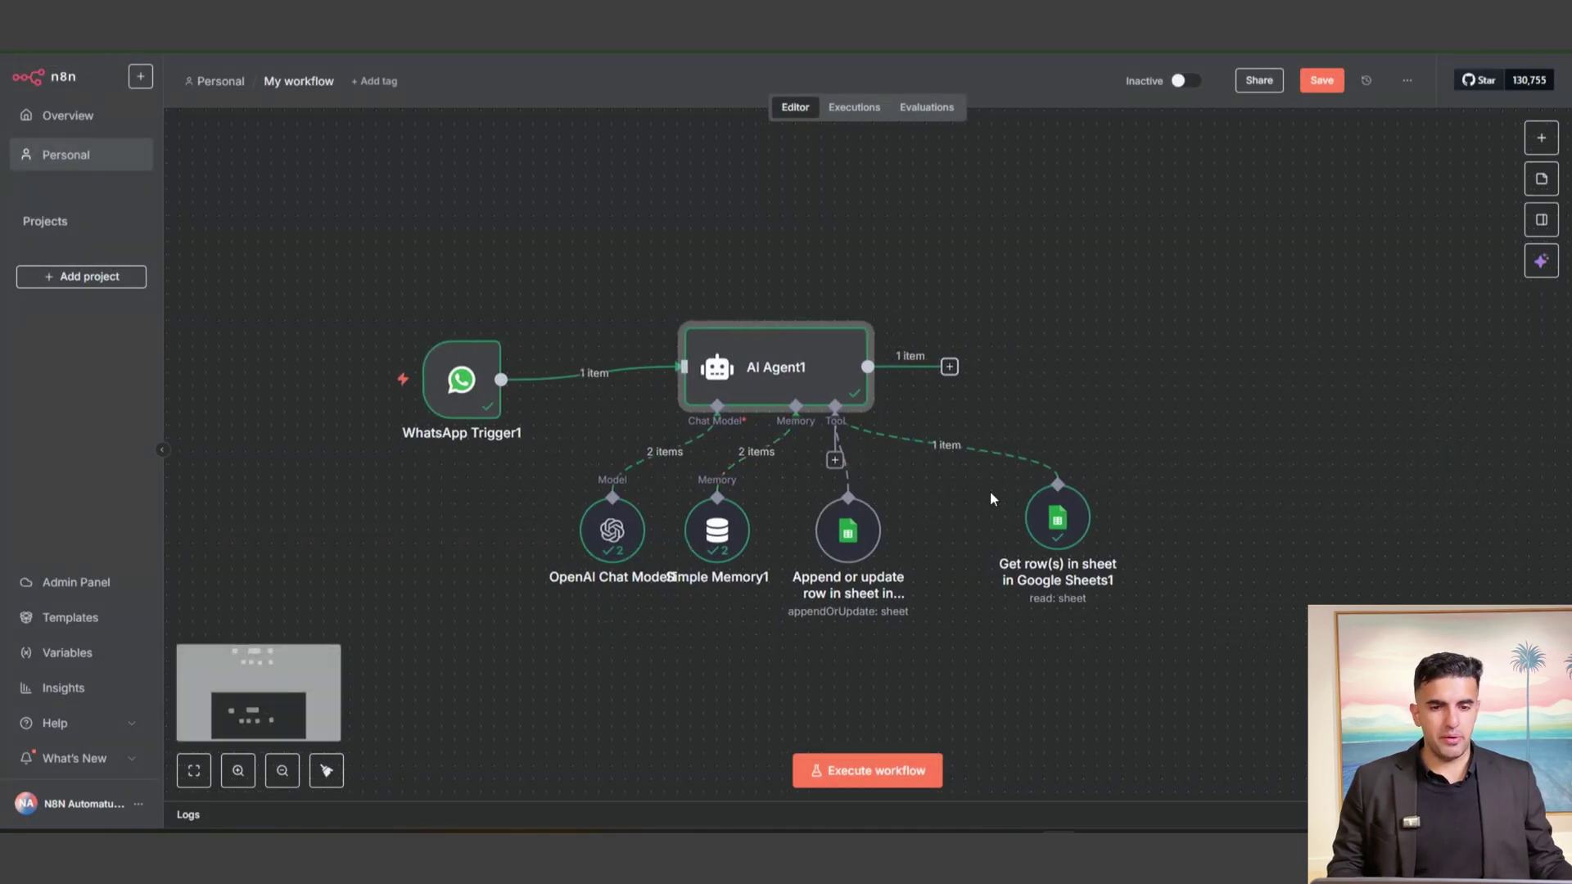
# - Add a WhatsApp Business Cloud Send message node after AI Agent1
pyautogui.moveTo(885, 435)
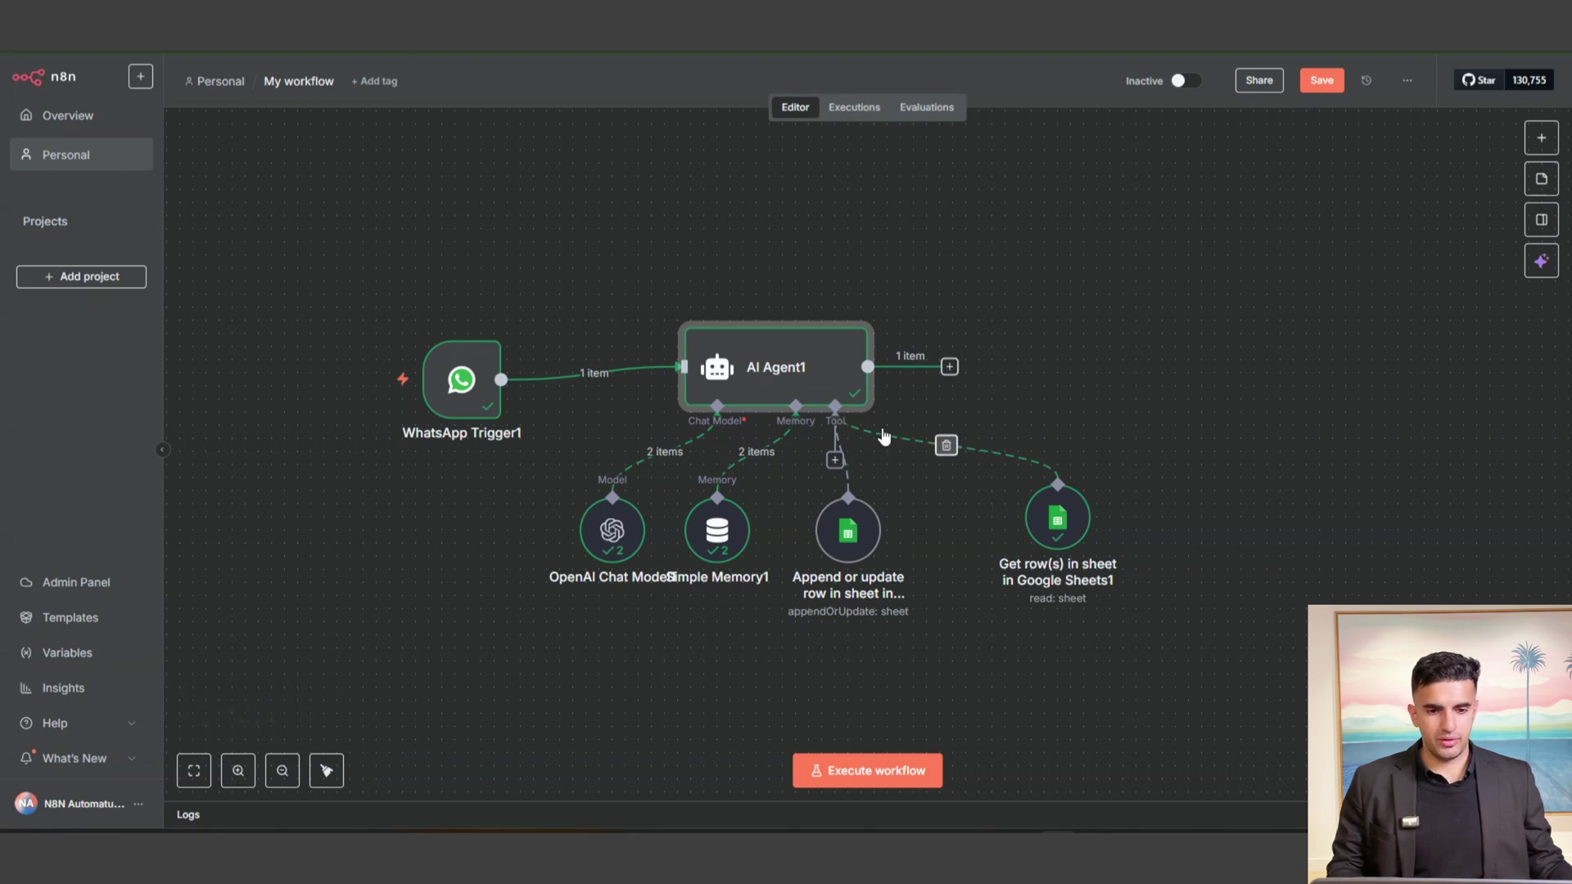
pyautogui.click(949, 367)
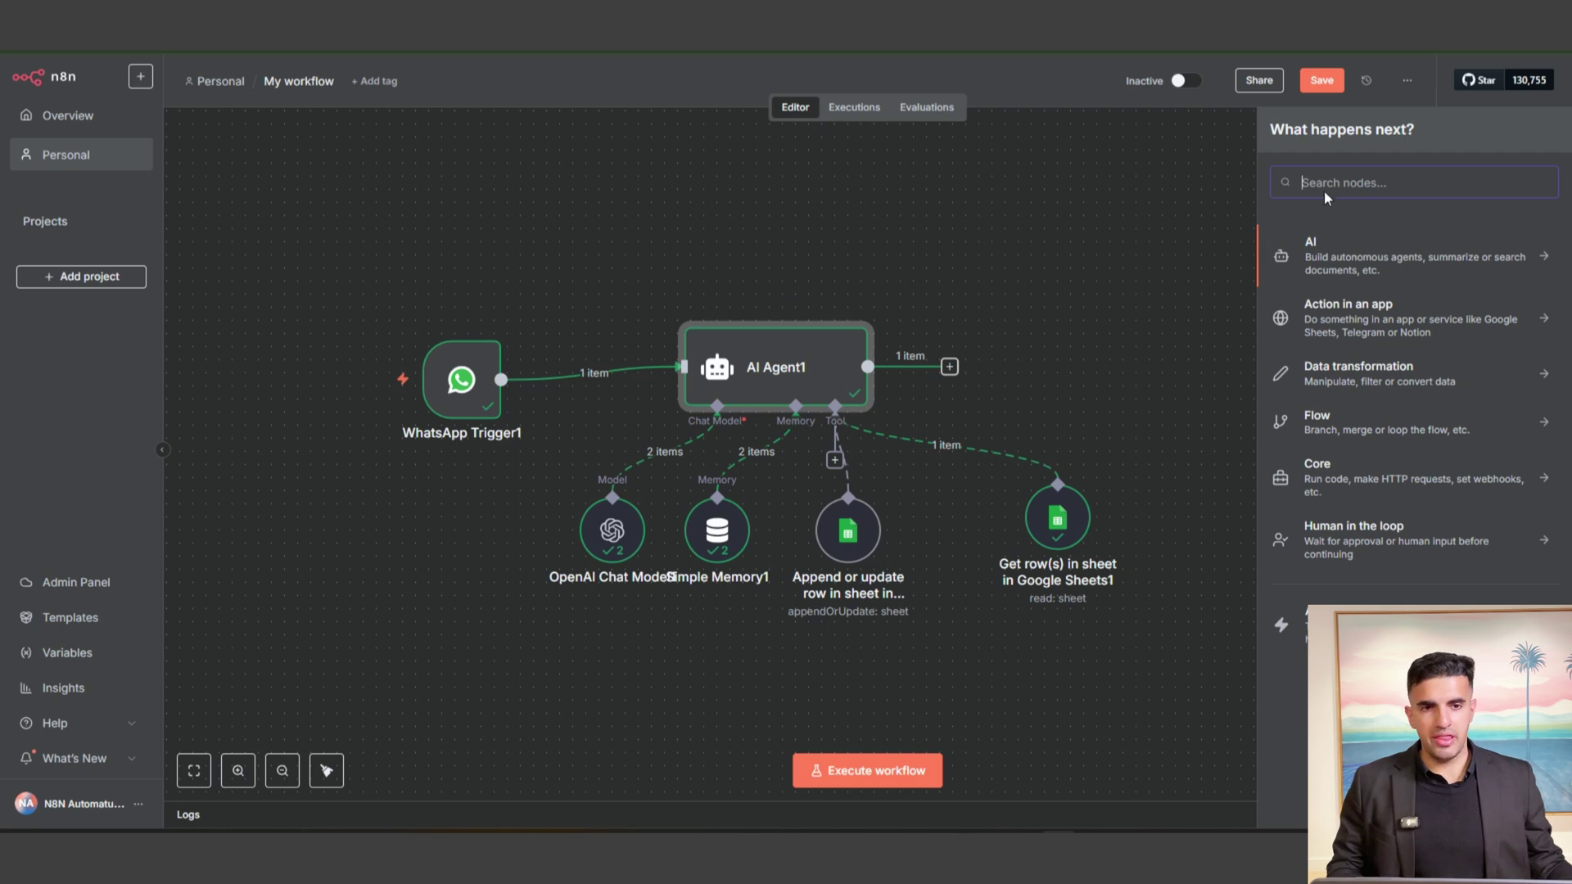
pyautogui.write('whats')
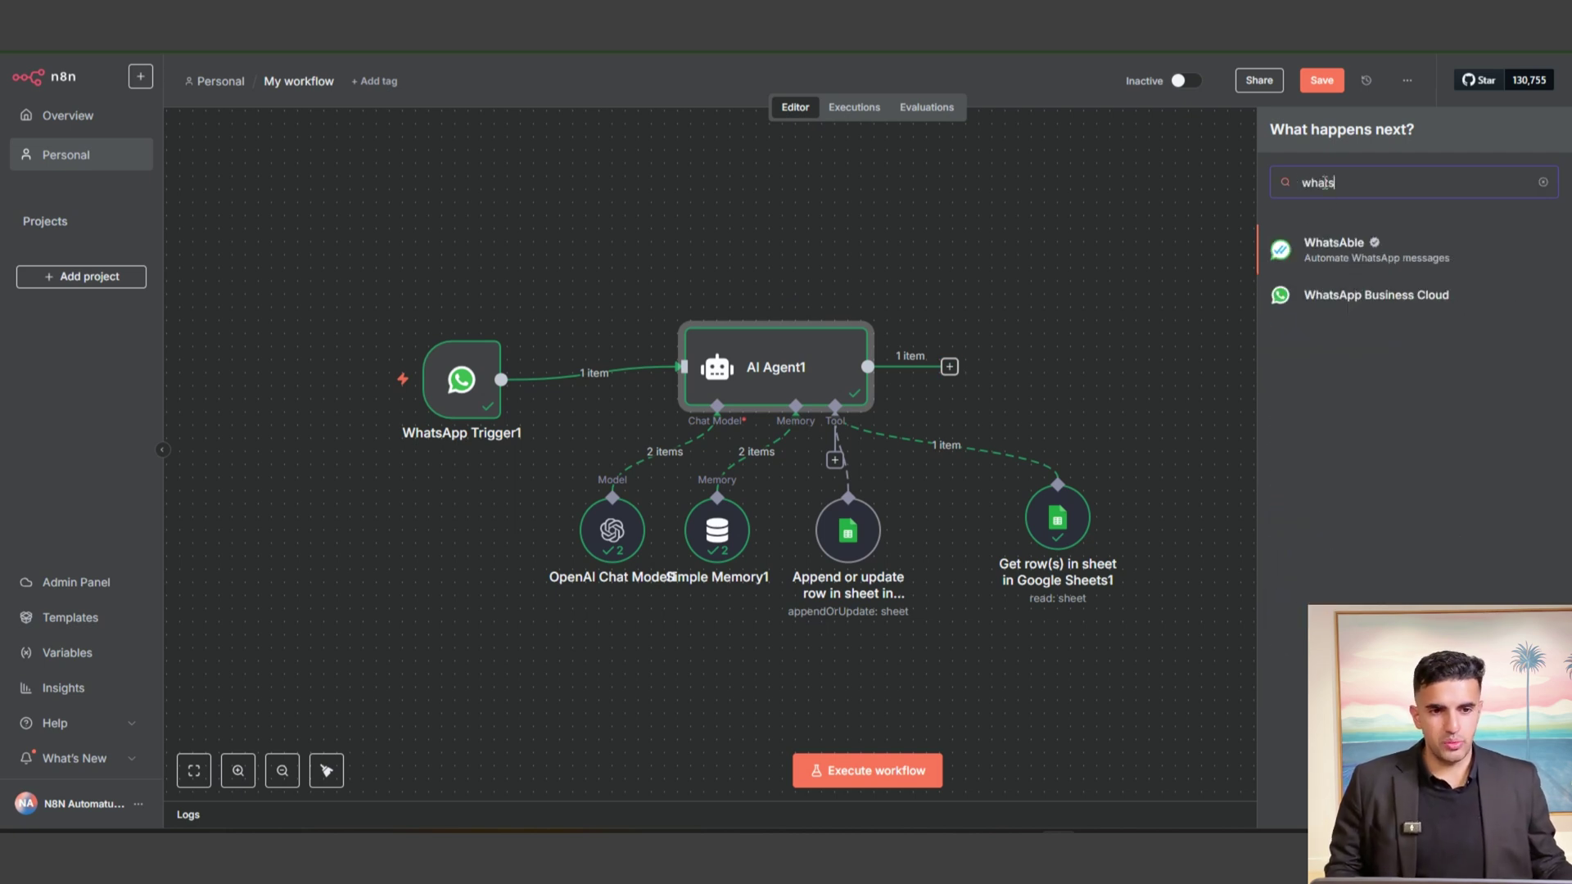
pyautogui.click(1346, 300)
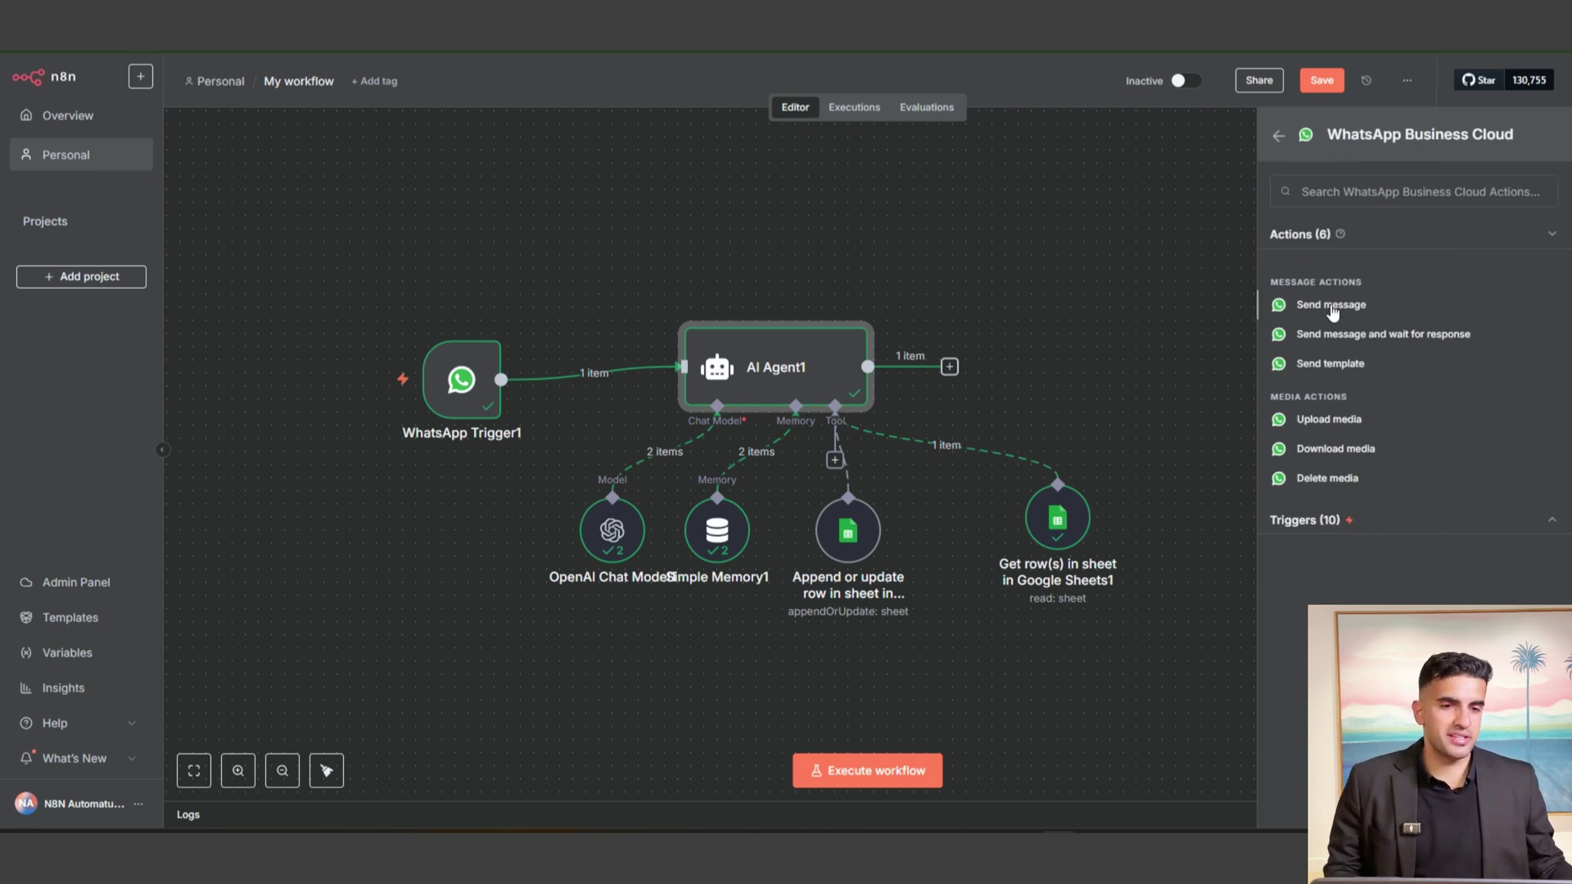
pyautogui.click(1329, 305)
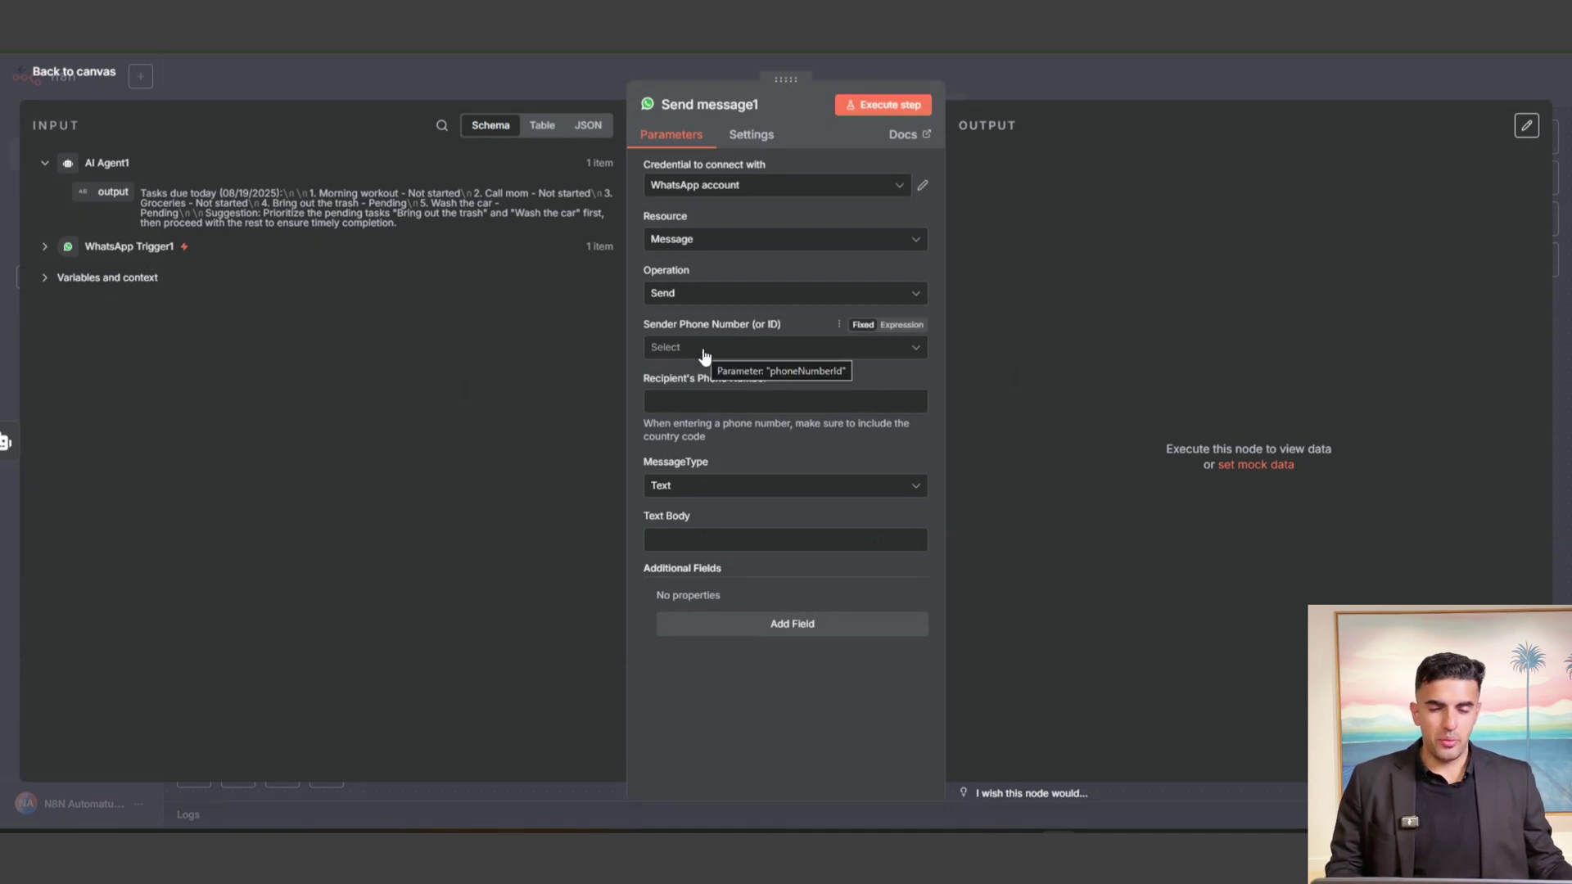
# - Keep the WhatsApp account credential and choose the Test Number as the Send message1 sender phone number
pyautogui.click(755, 188)
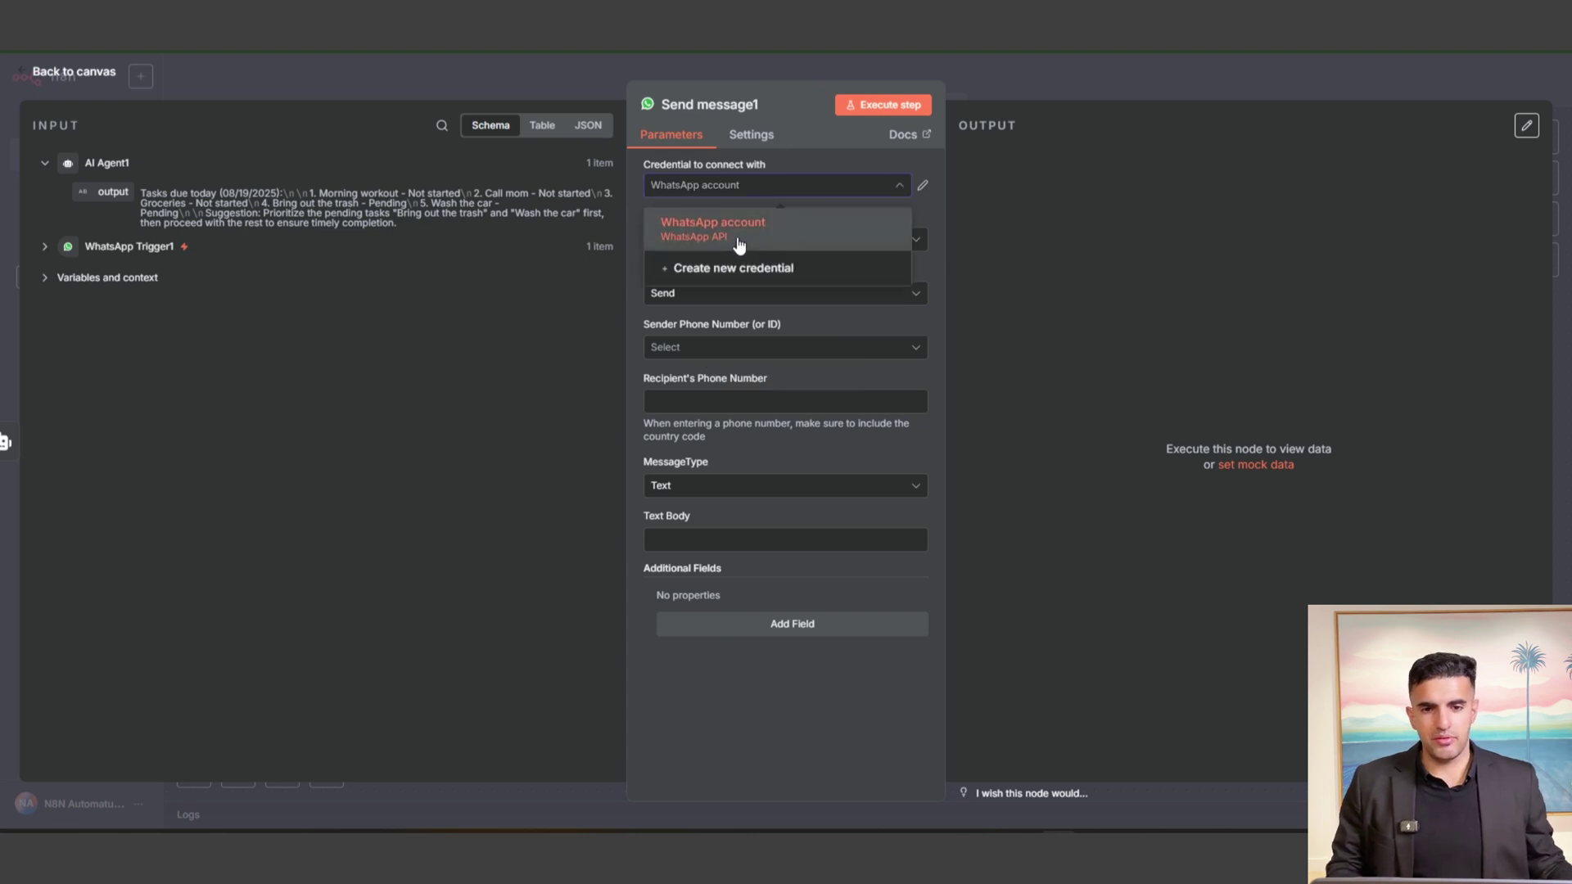
pyautogui.click(1134, 207)
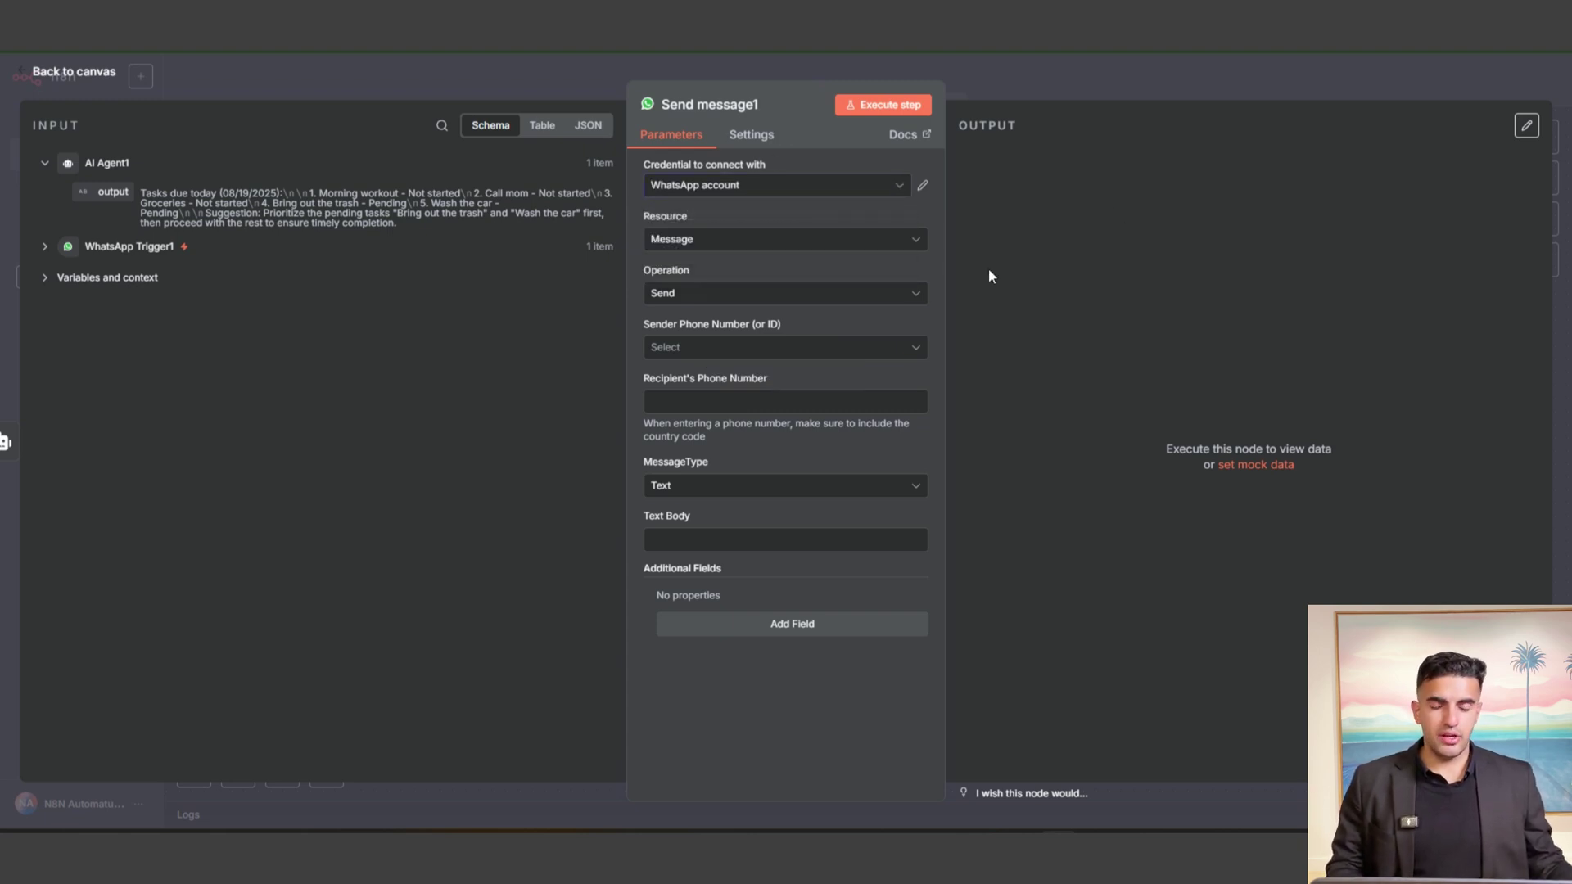
pyautogui.click(696, 351)
pyautogui.click(704, 389)
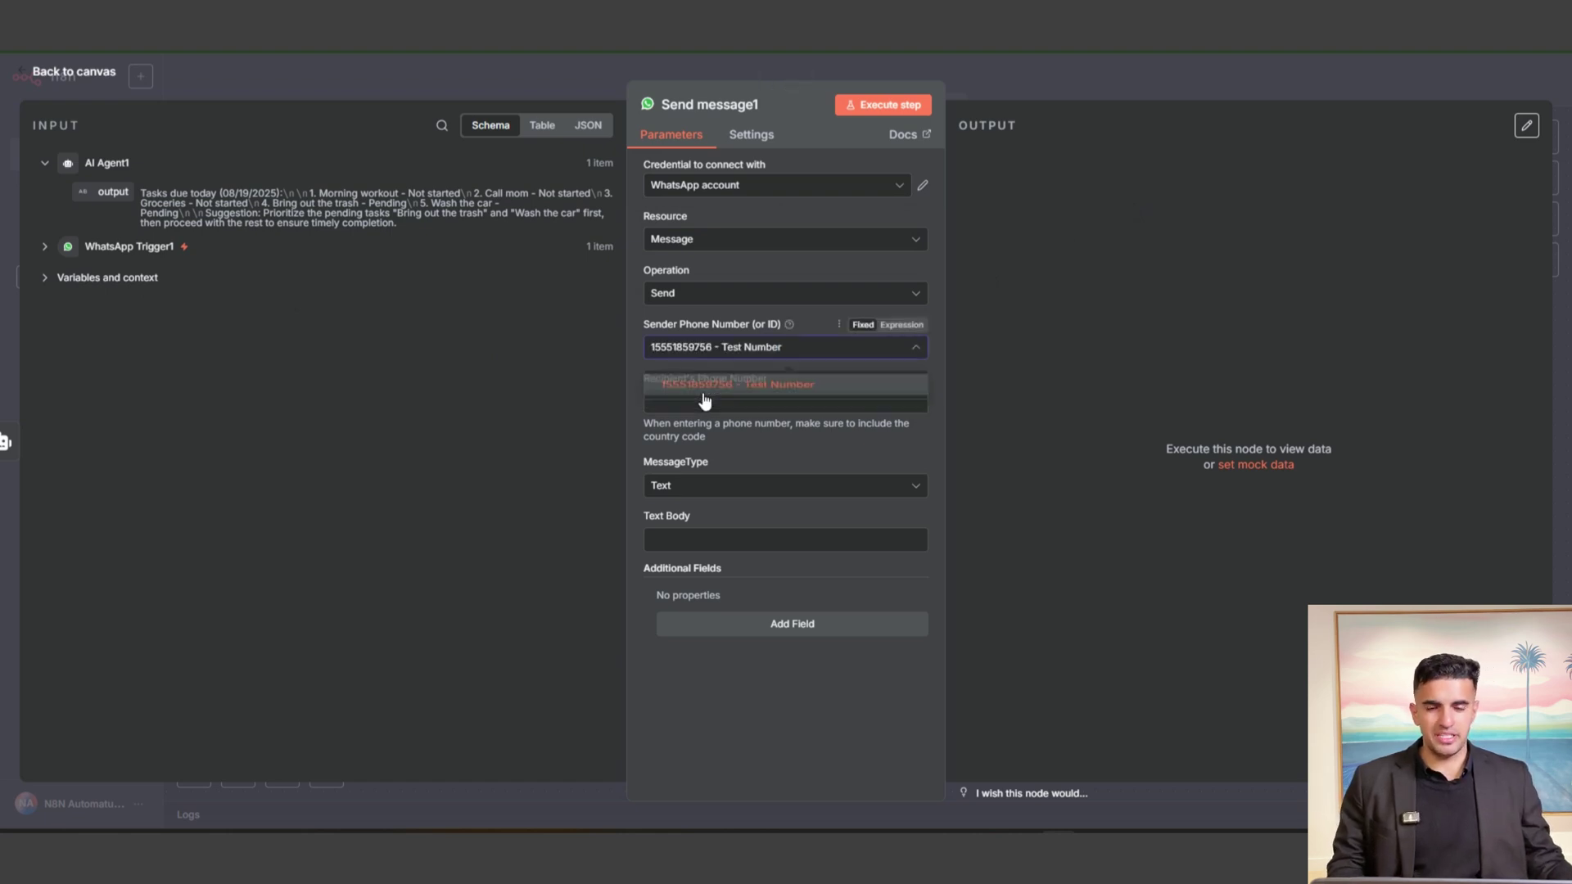
# - Map the recipient's phone number to {{ $('WhatsApp Trigger1').item.json.contacts[0].wa_id }} from the trigger data
pyautogui.click(704, 395)
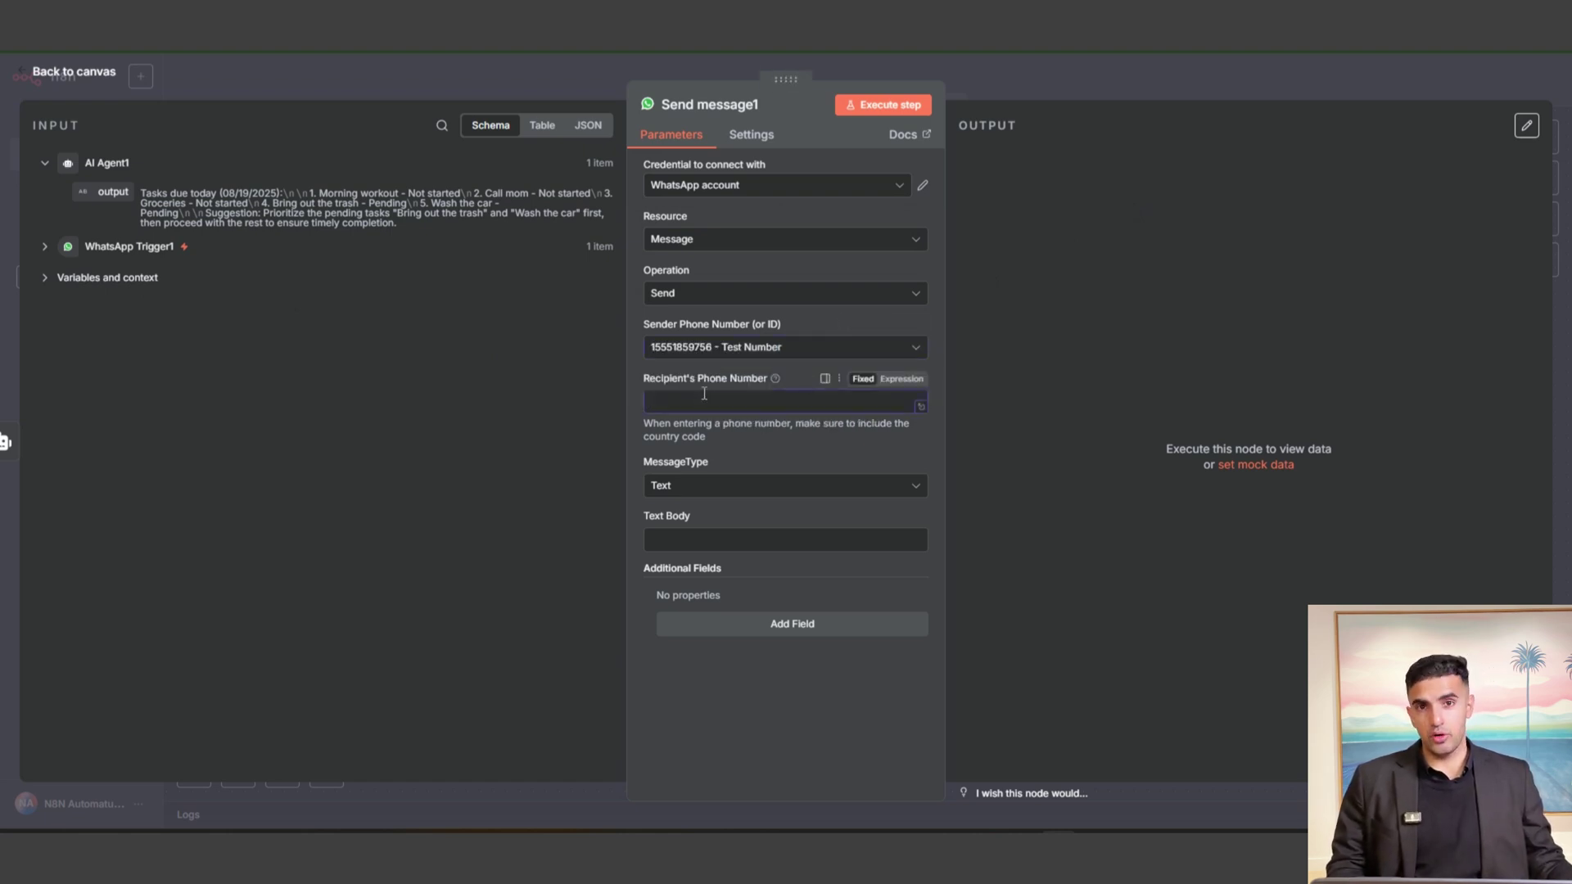
pyautogui.click(98, 246)
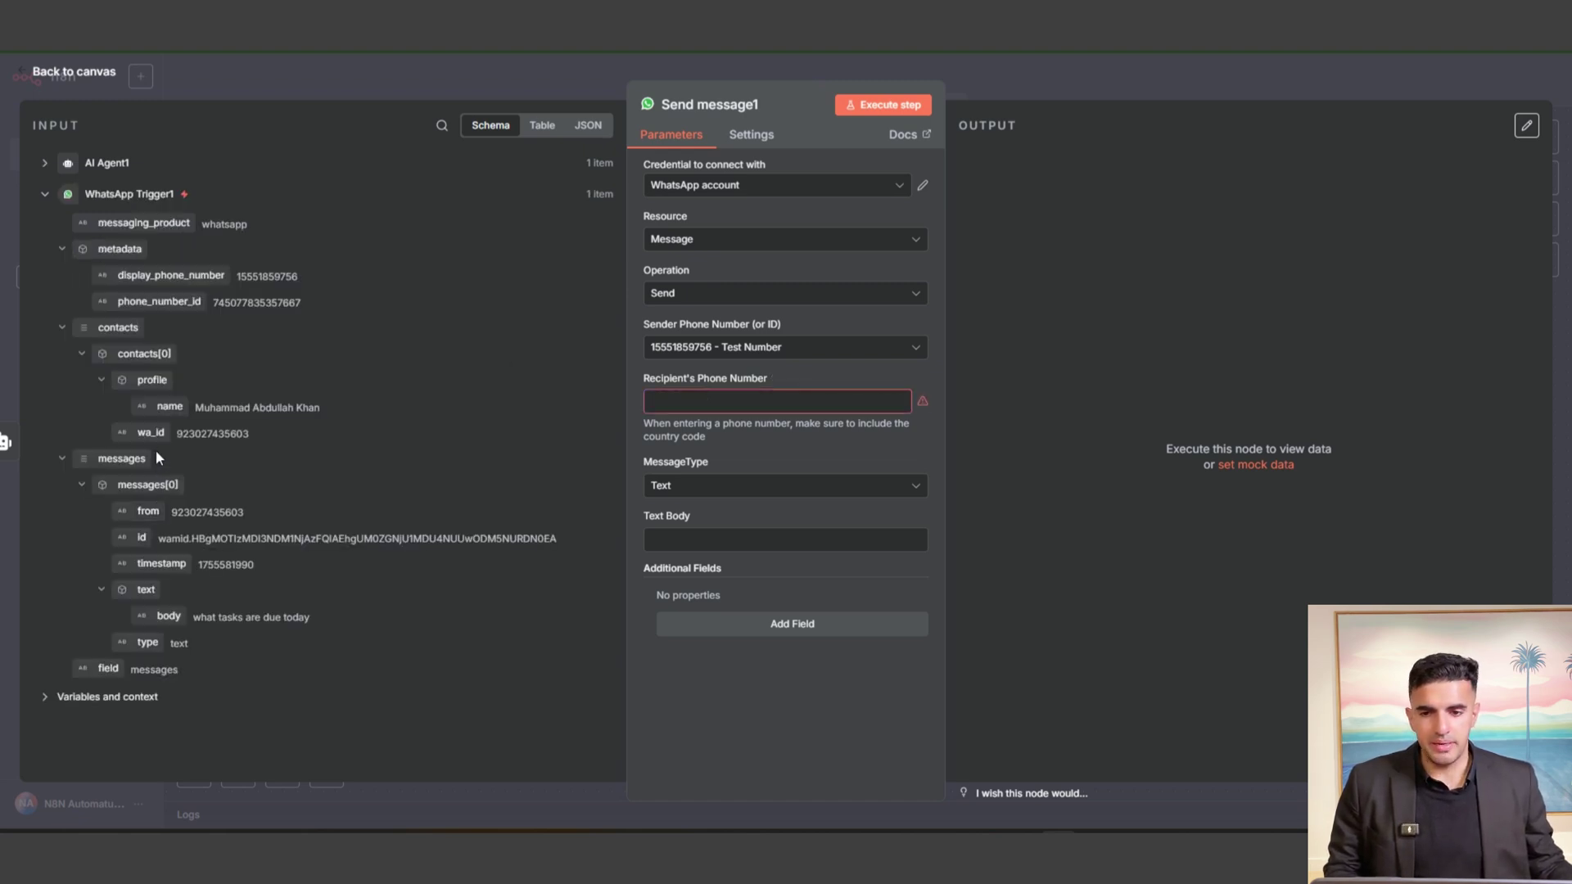
pyautogui.moveTo(148, 434); pyautogui.dragTo(688, 401)
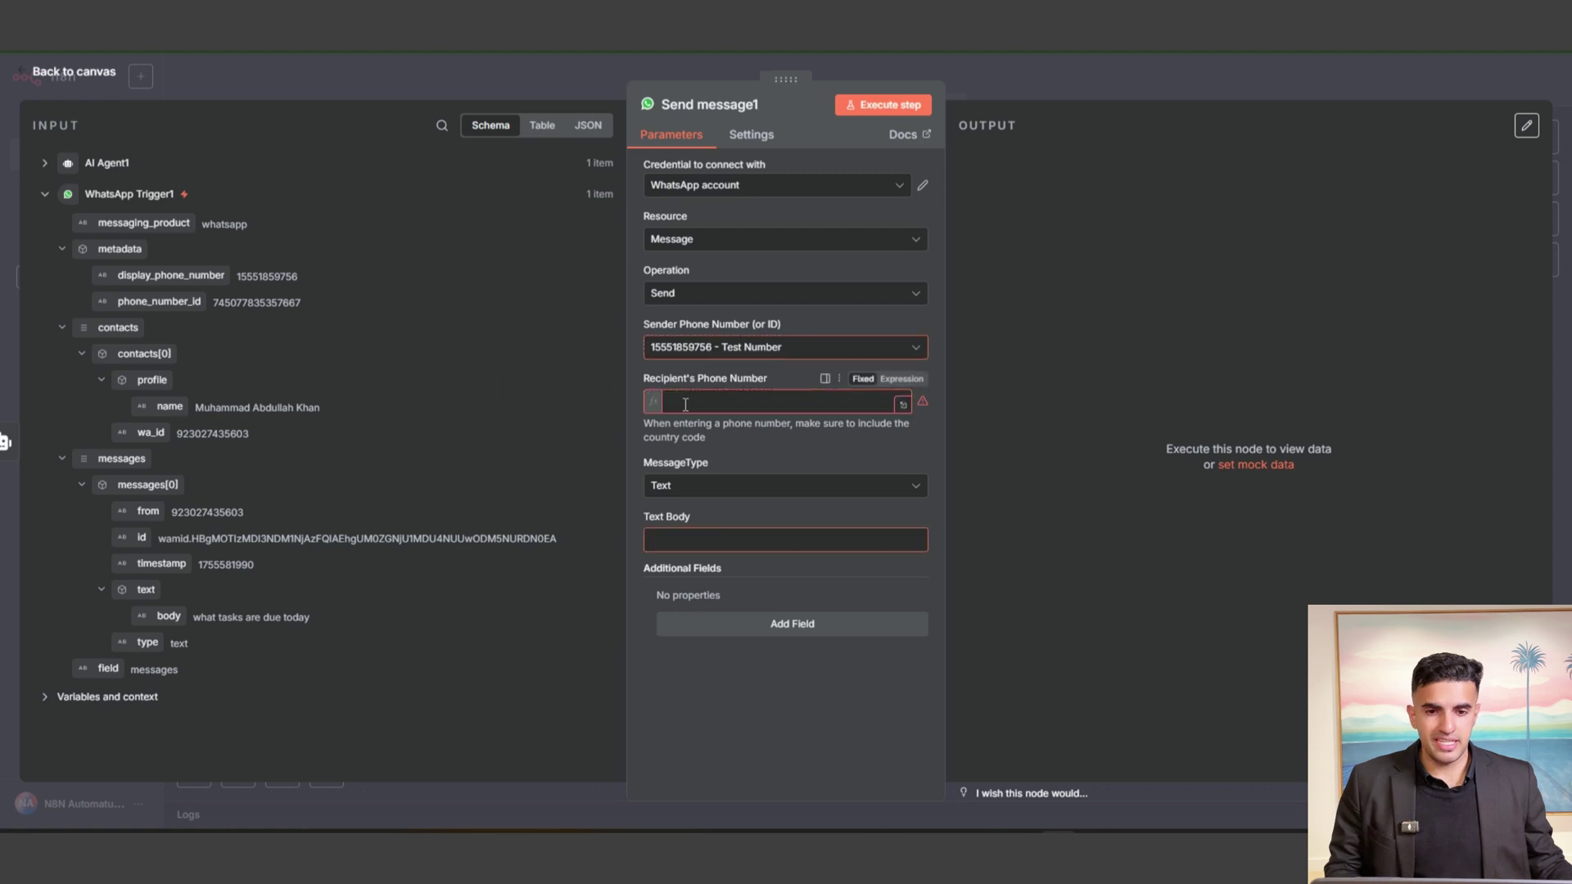
pyautogui.click(1226, 281)
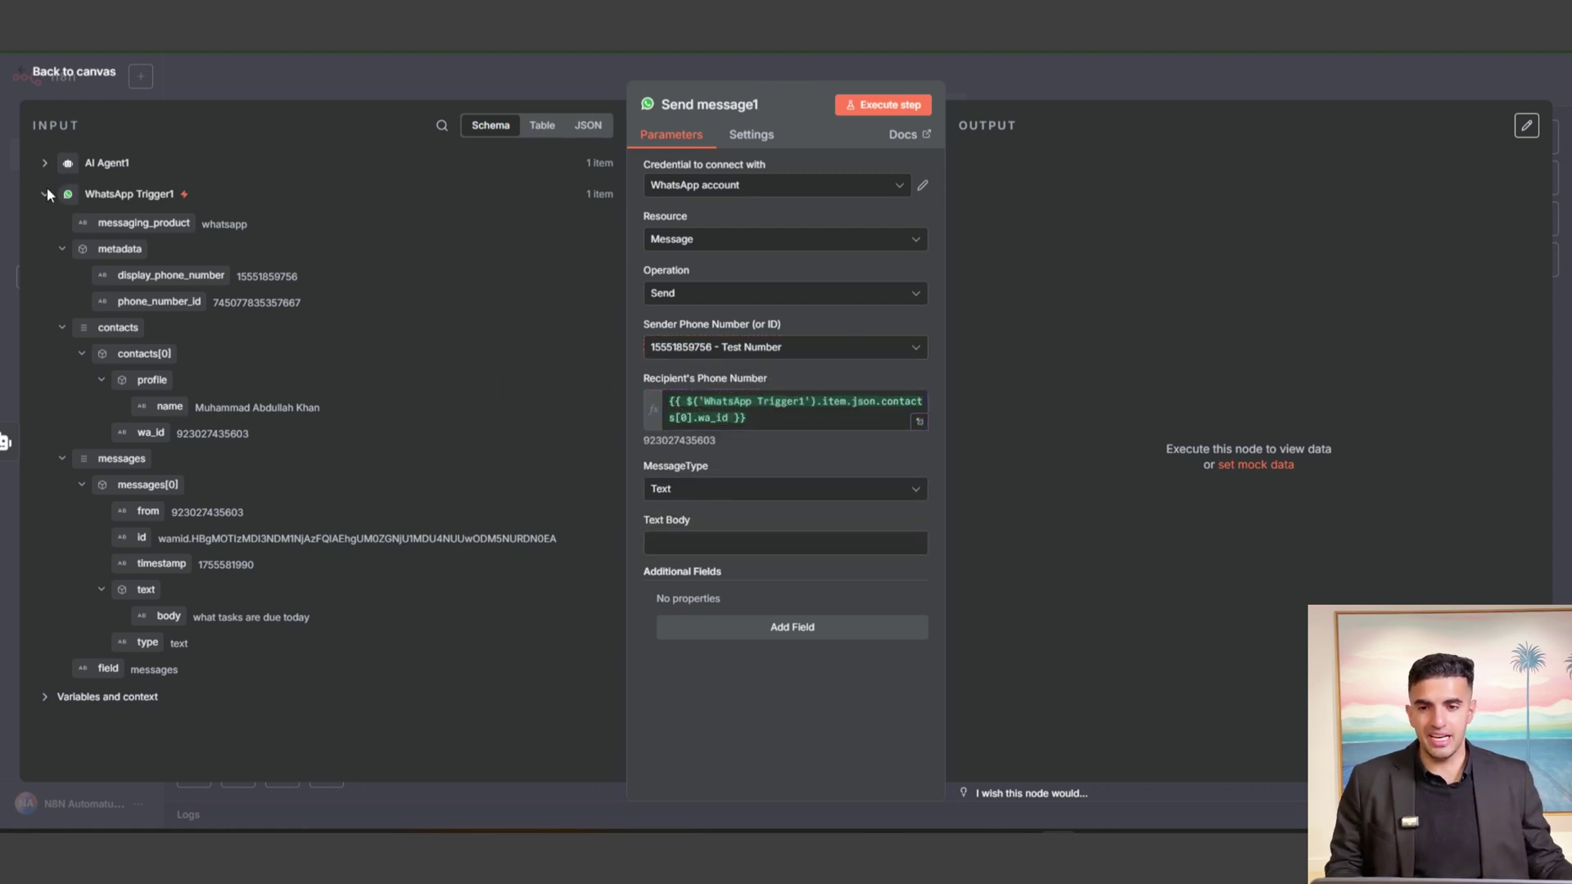
# - Map the message's Text Body to the AI Agent1 output, {{ $json.output }}
pyautogui.click(44, 163)
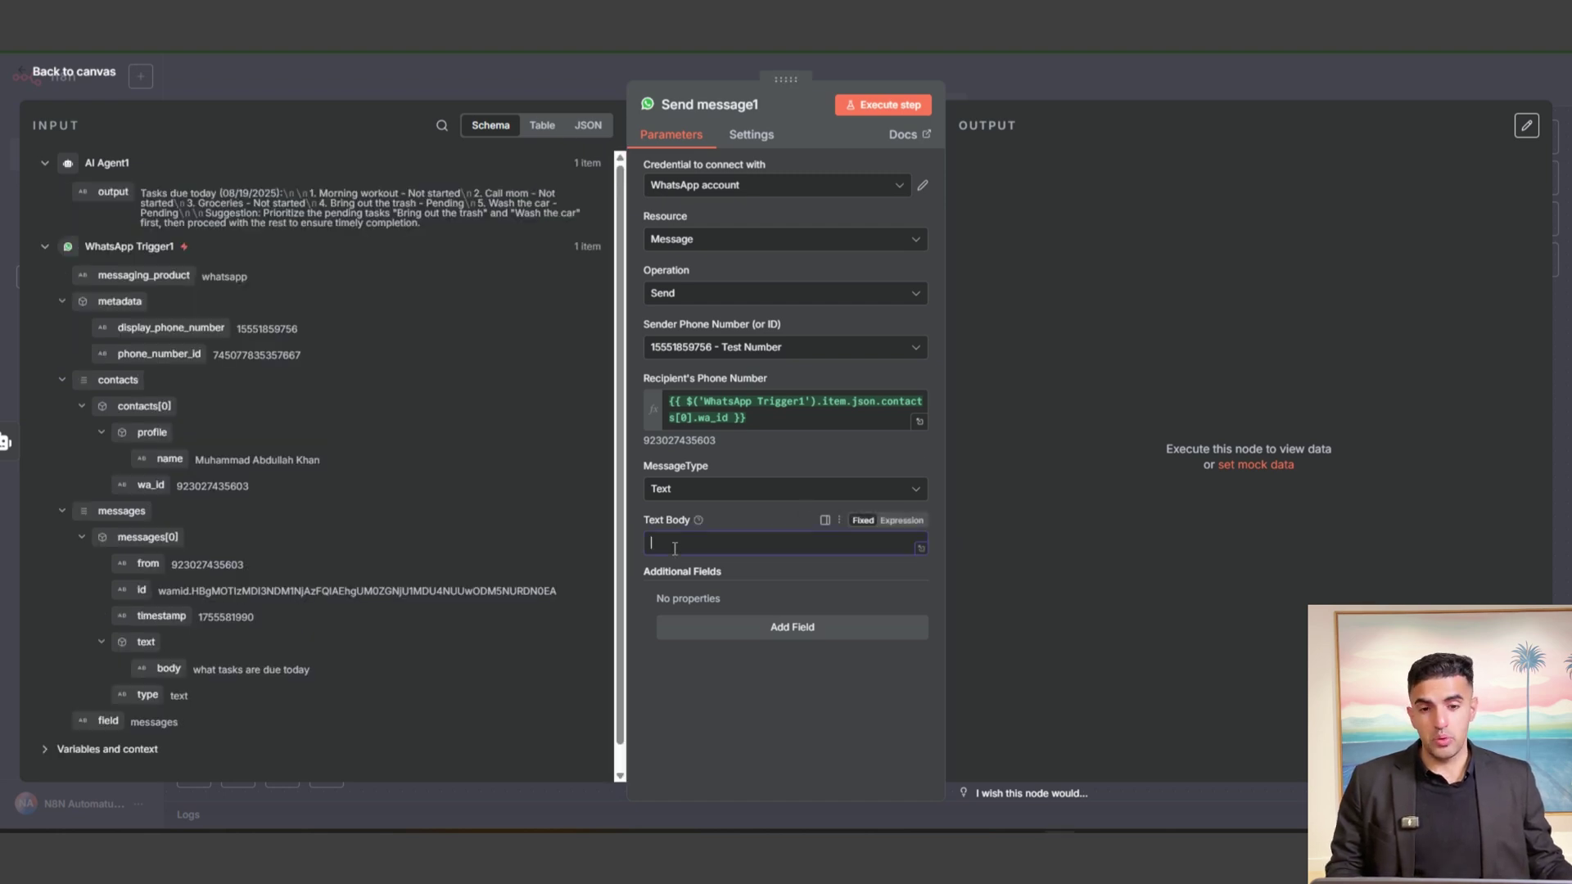
pyautogui.moveTo(113, 192); pyautogui.dragTo(684, 545)
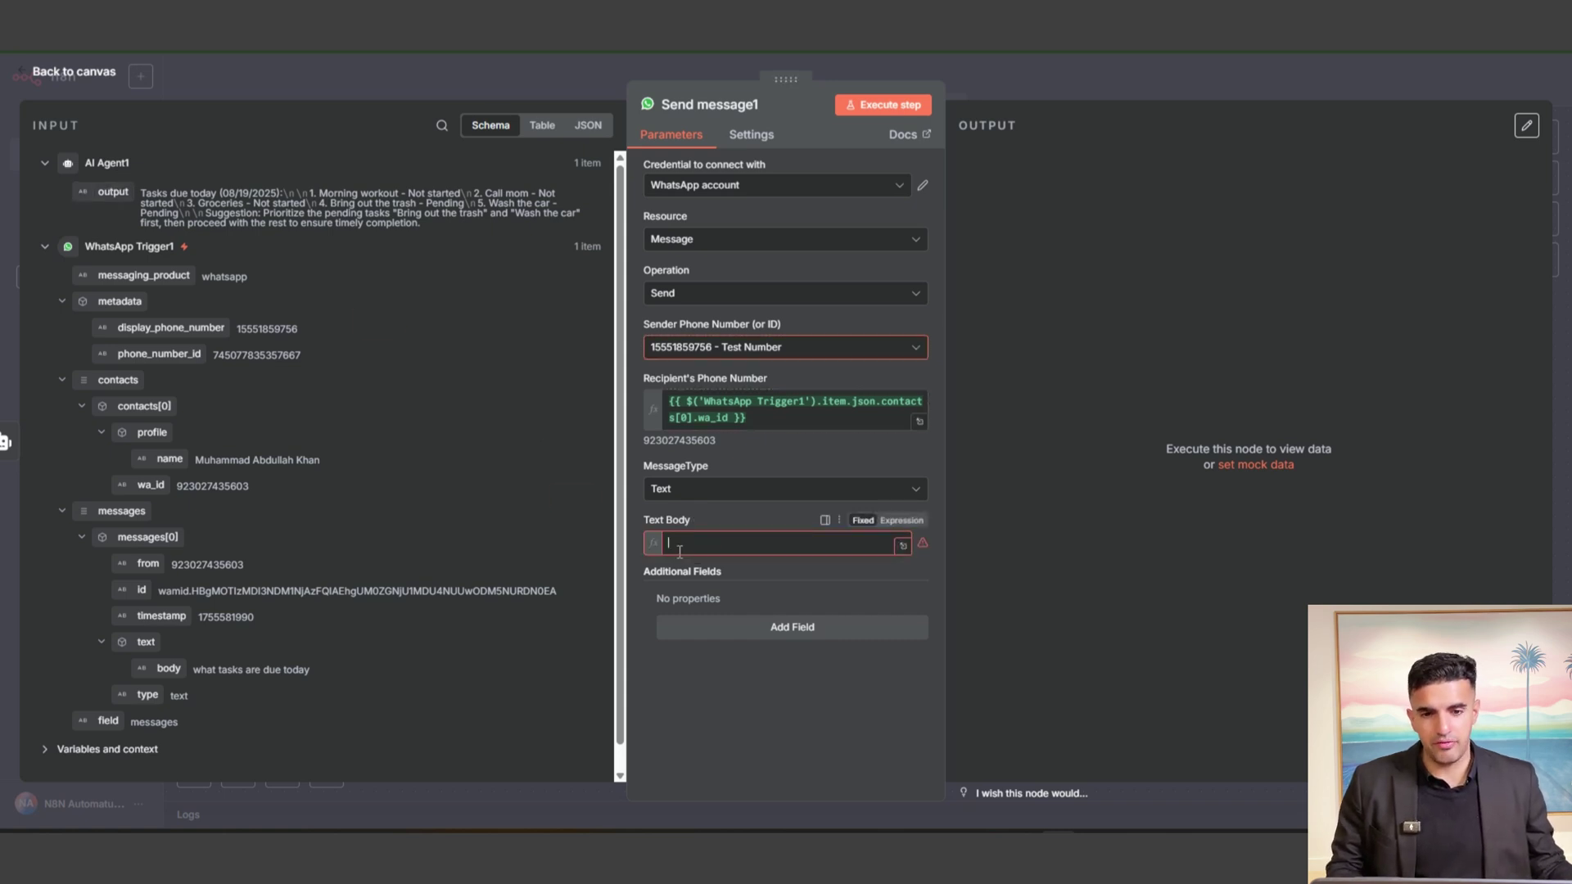
pyautogui.click(1136, 311)
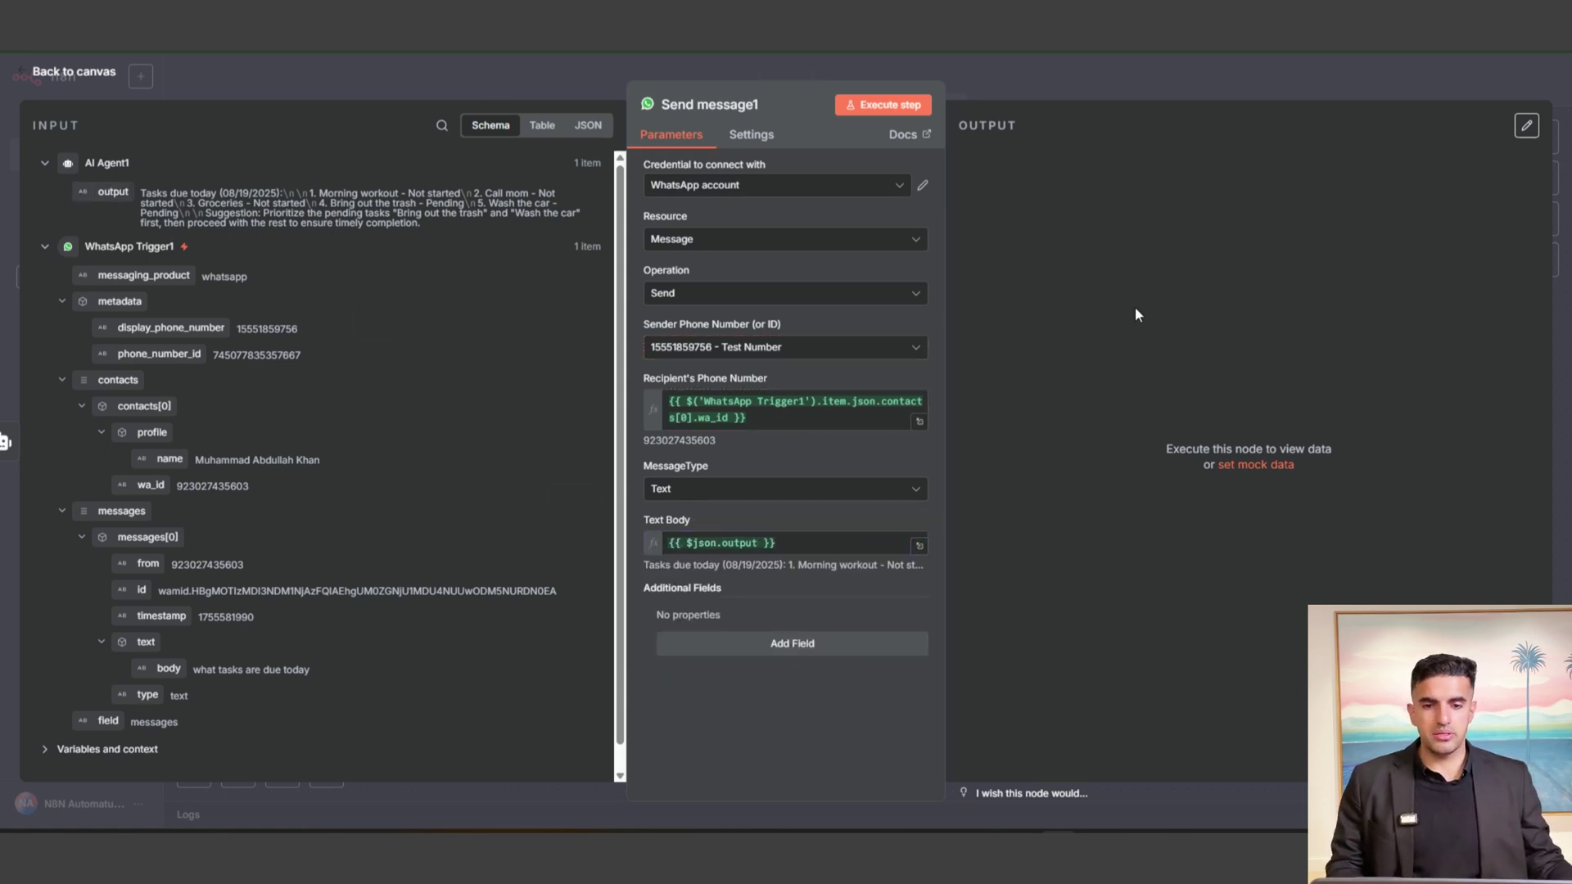
# - Execute the Send message1 step, check the delivered reply in the WhatsApp chat, and return to n8n
pyautogui.click(891, 106)
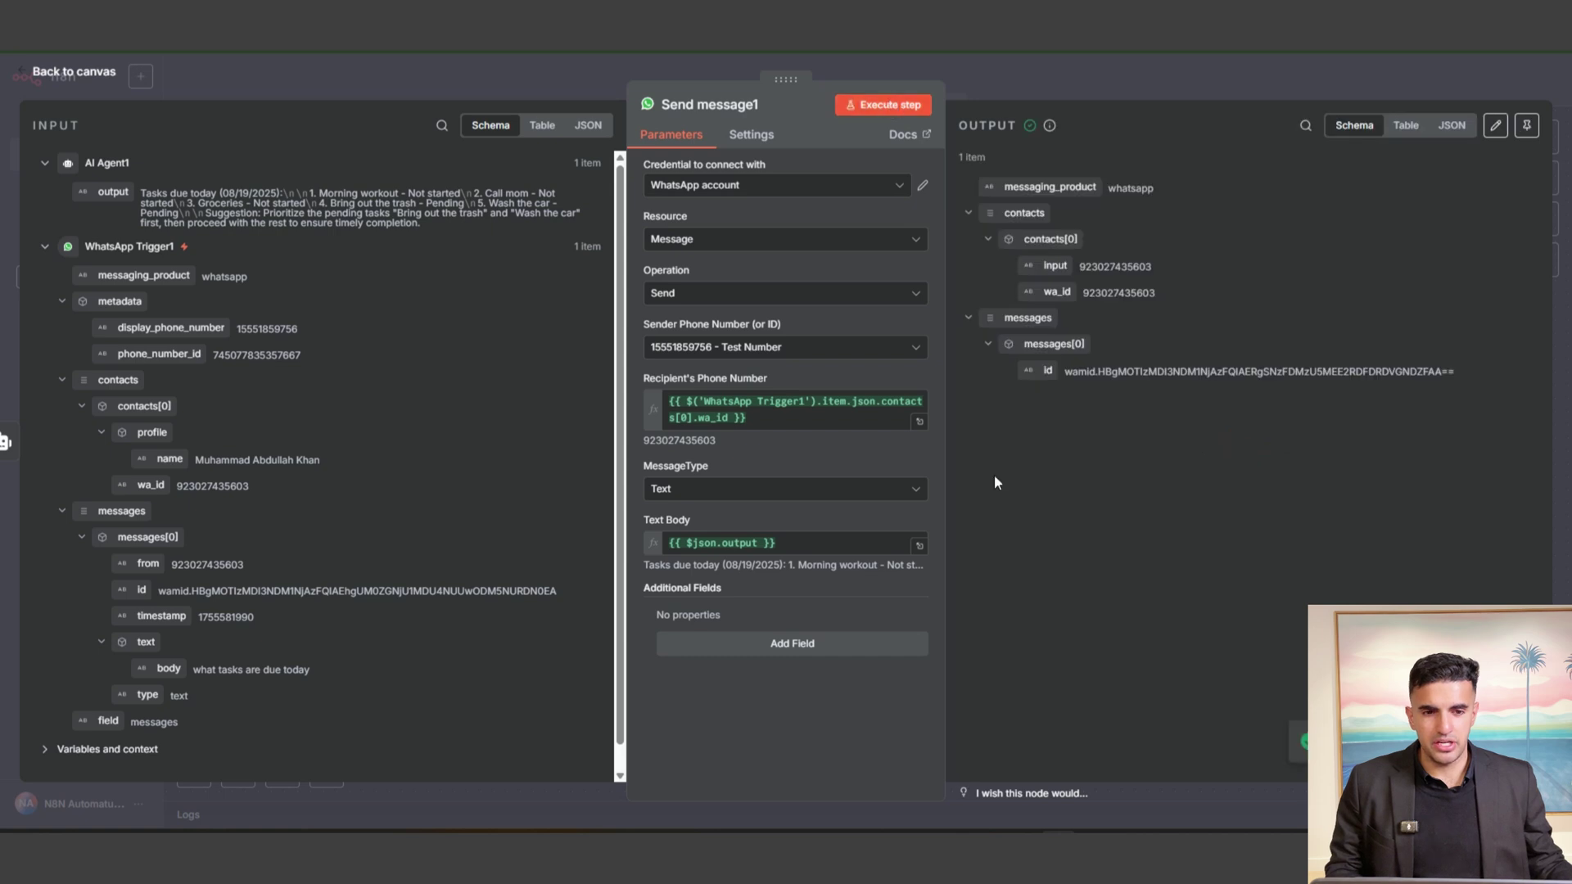
pyautogui.click(988, 848)
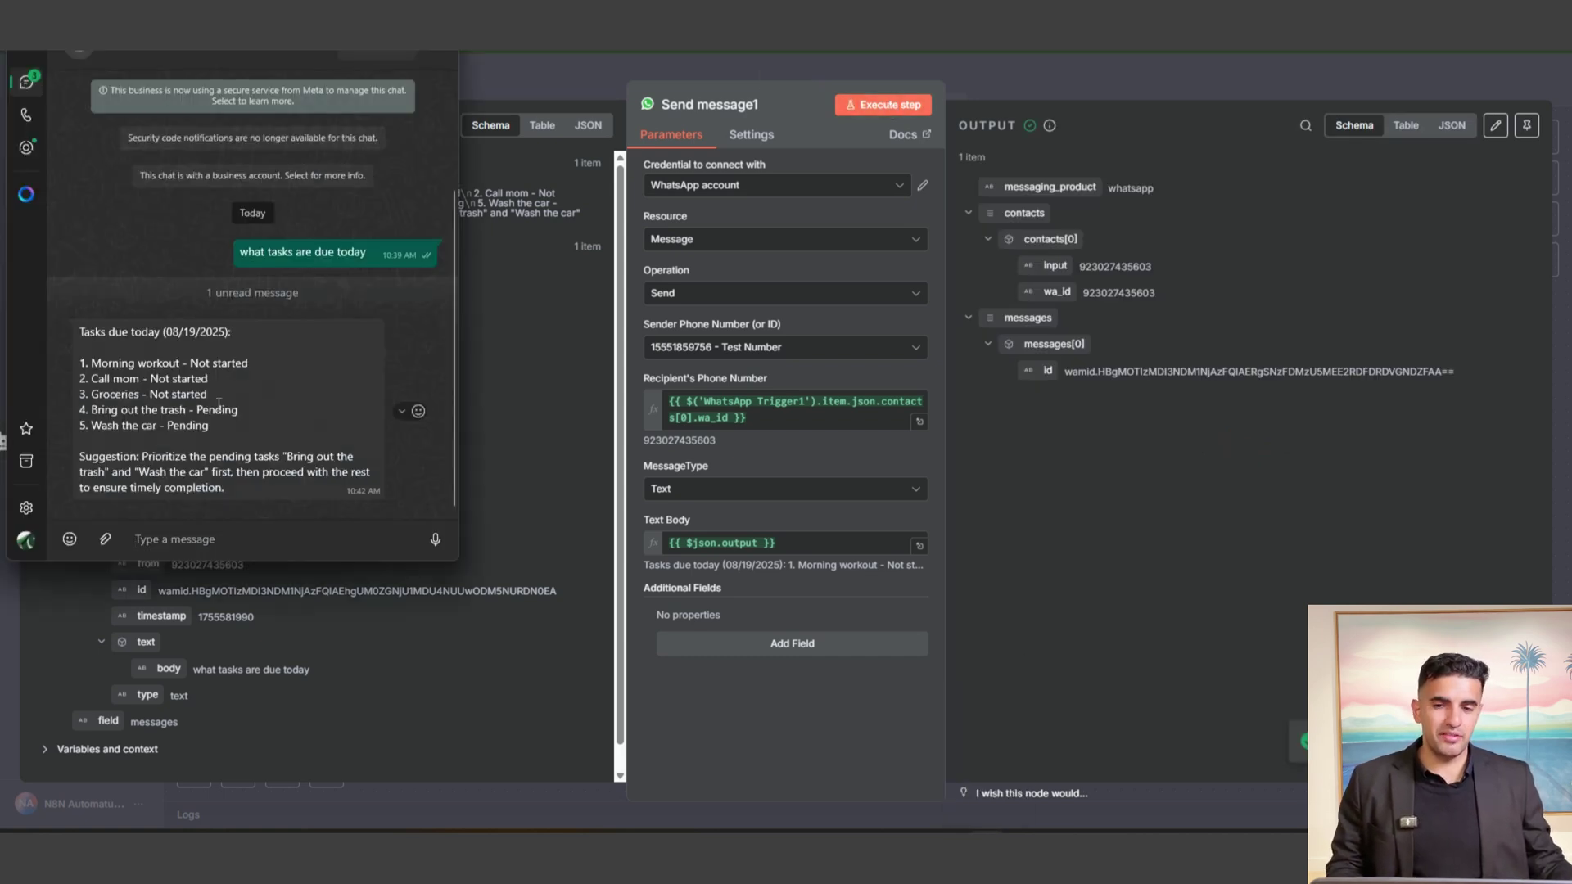
pyautogui.moveTo(218, 403); pyautogui.dragTo(148, 345)
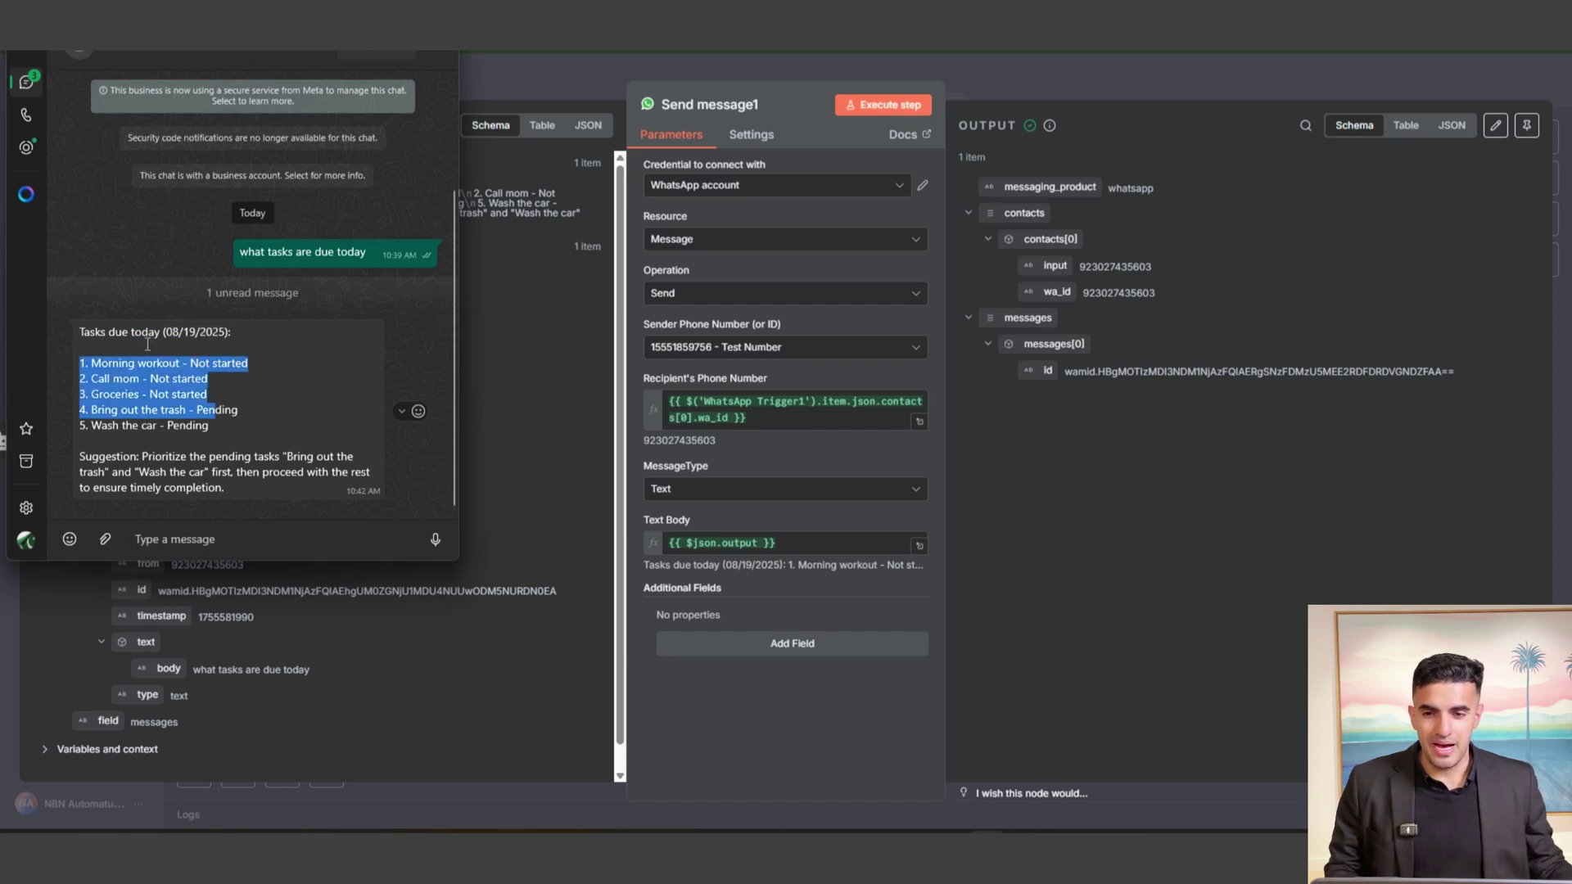
pyautogui.click(152, 271)
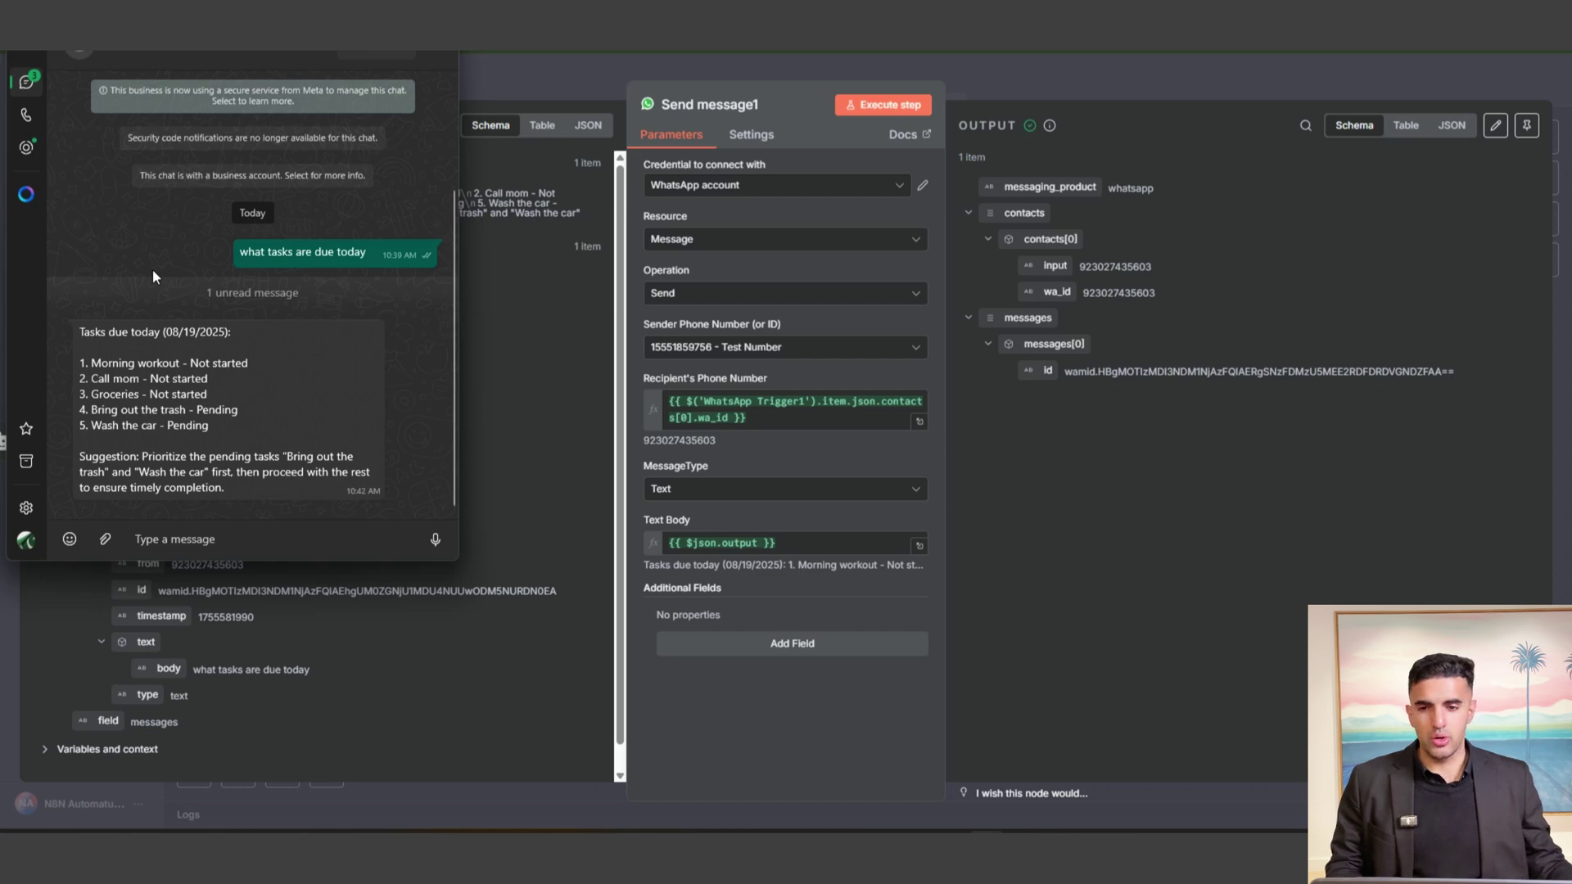
pyautogui.click(572, 80)
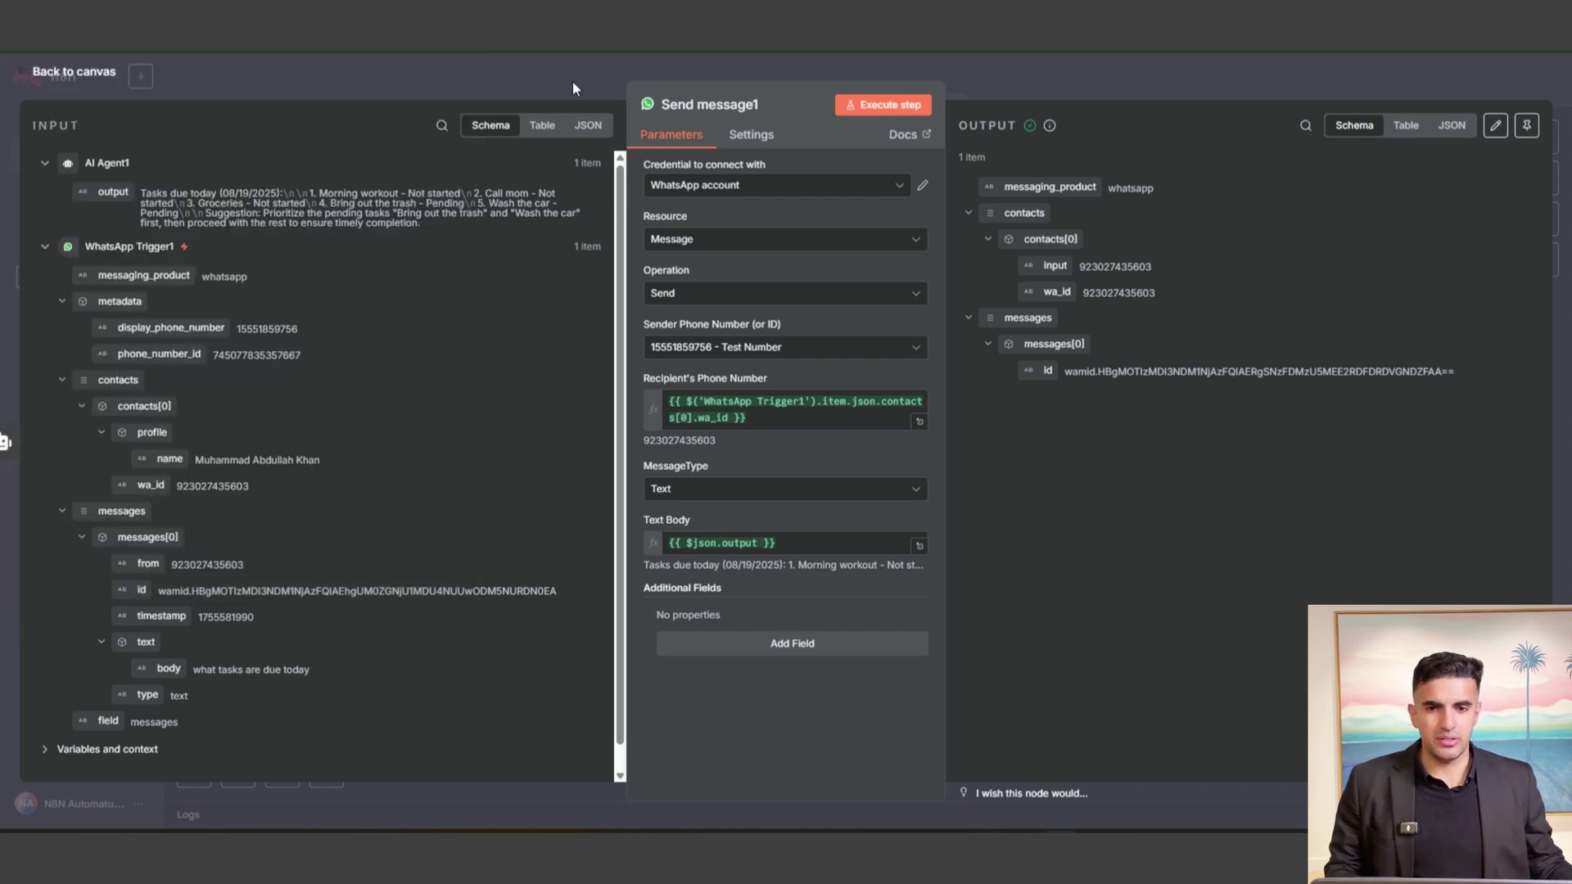
# - Align WhatsApp Trigger1 level with AI Agent1 and move the Get row(s) in sheet tool closer to the Append or update tool
pyautogui.moveTo(463, 387); pyautogui.dragTo(516, 373)
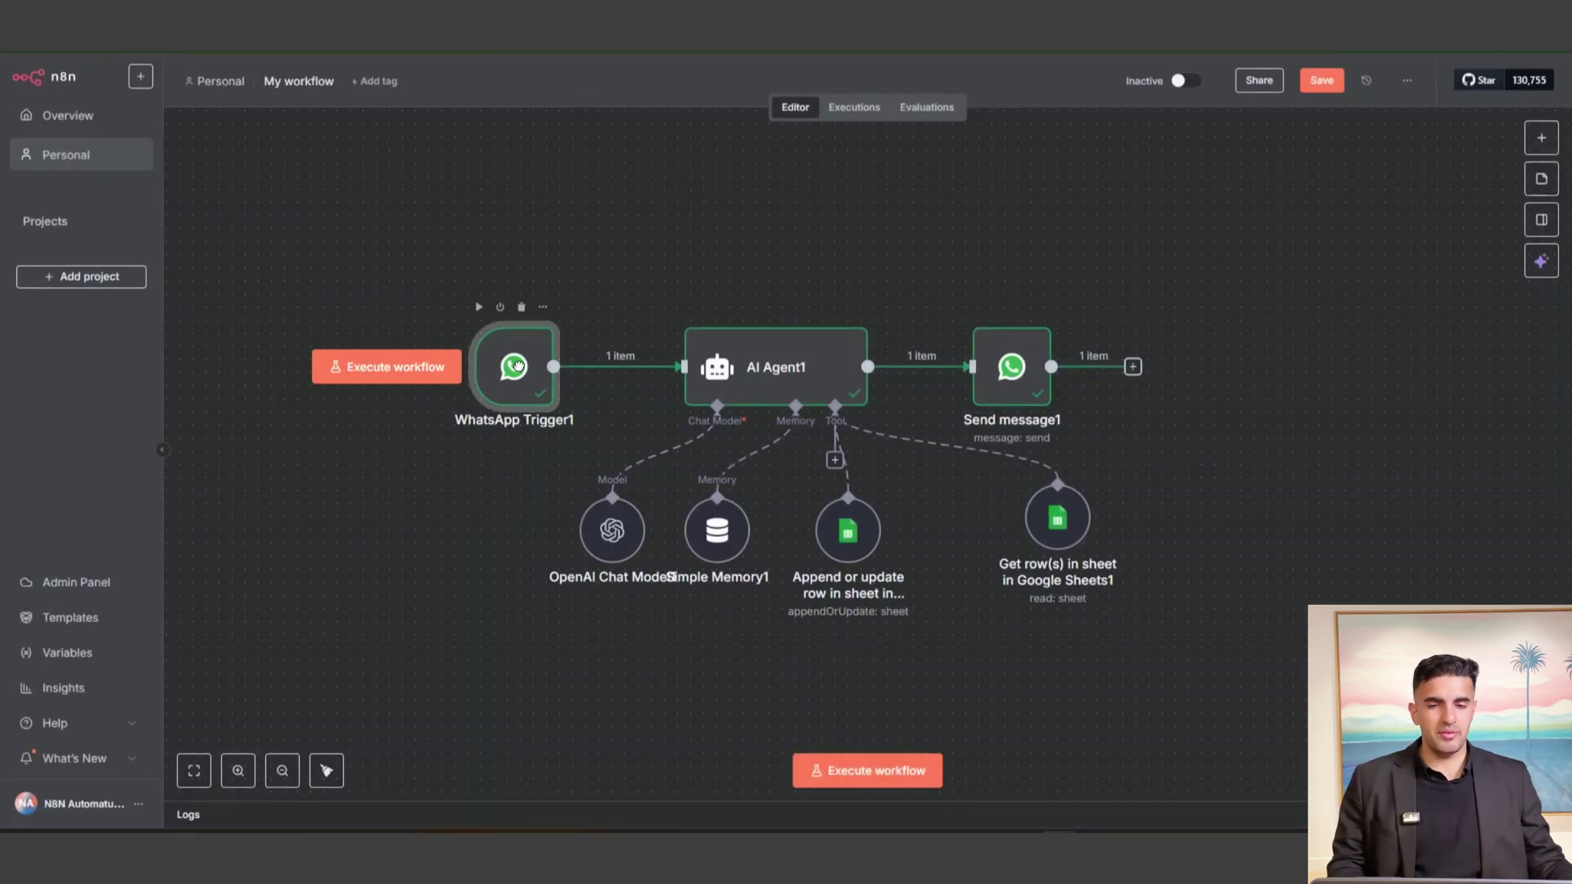
pyautogui.moveTo(809, 386)
pyautogui.mouseDown()
pyautogui.moveTo(573, 320)
pyautogui.moveTo(827, 390)
pyautogui.mouseUp()
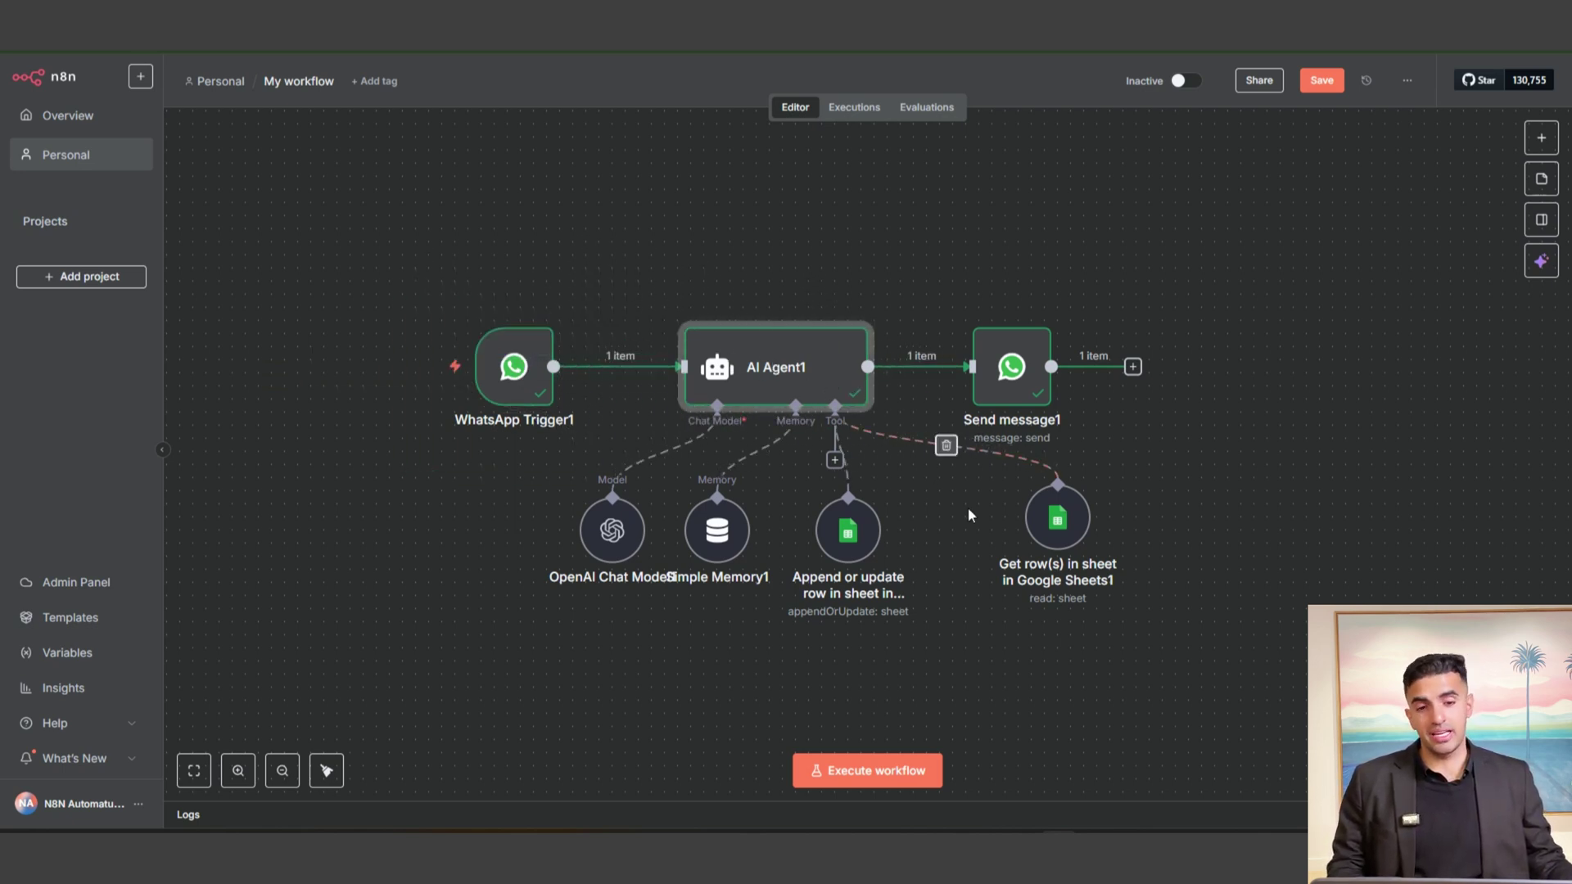
pyautogui.moveTo(1054, 536); pyautogui.dragTo(1015, 536)
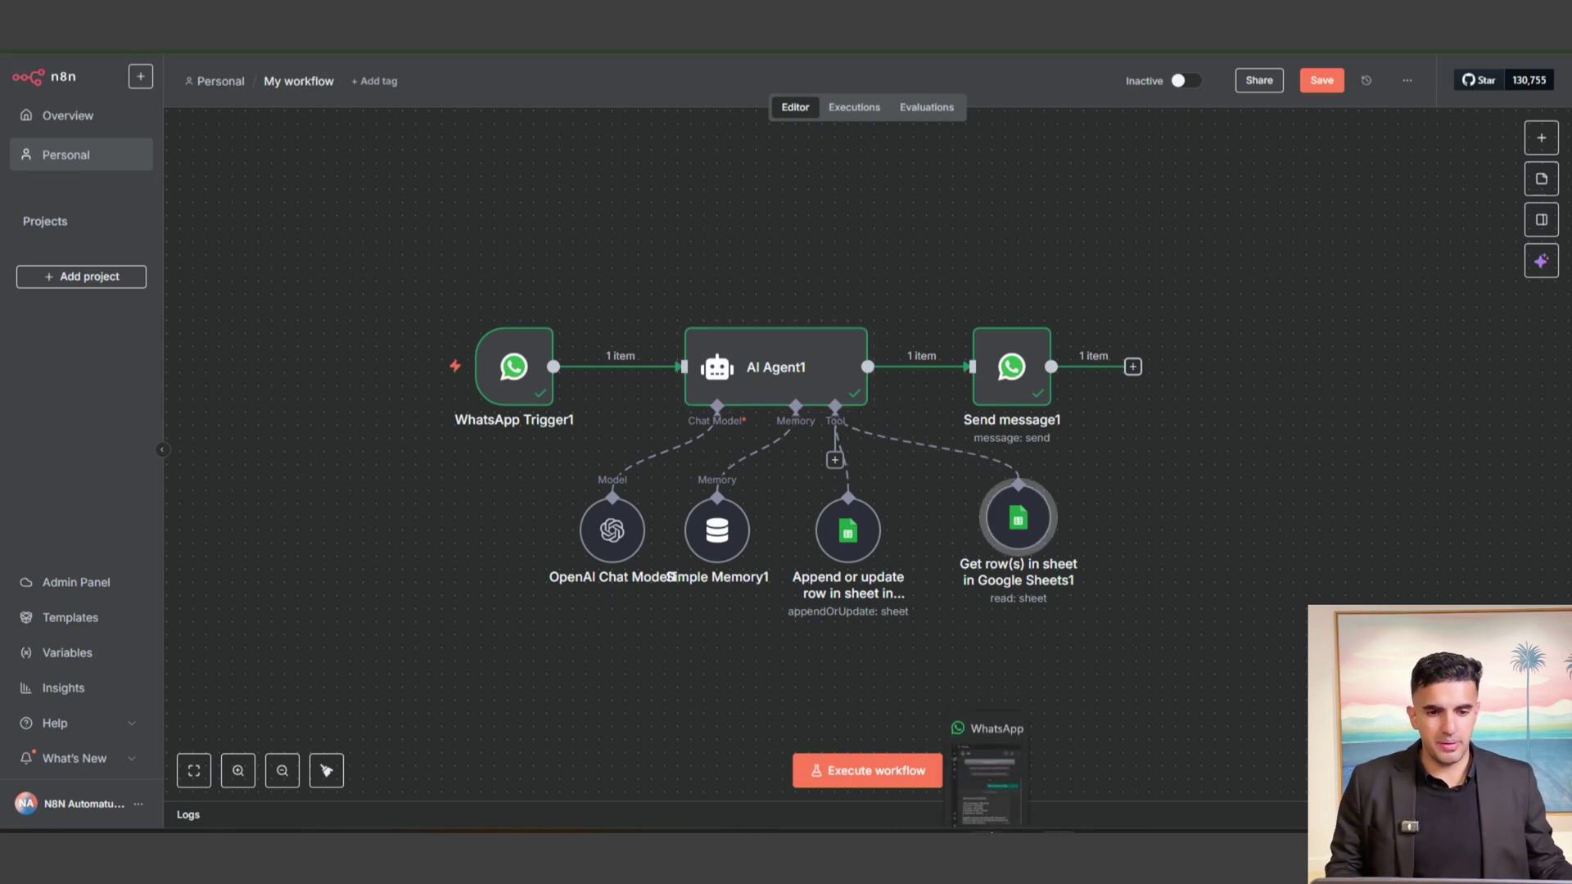
# - Draft the message "can you add a new task for today to bring out the trash" in the WhatsApp chat
pyautogui.click(989, 834)
pyautogui.click(199, 540)
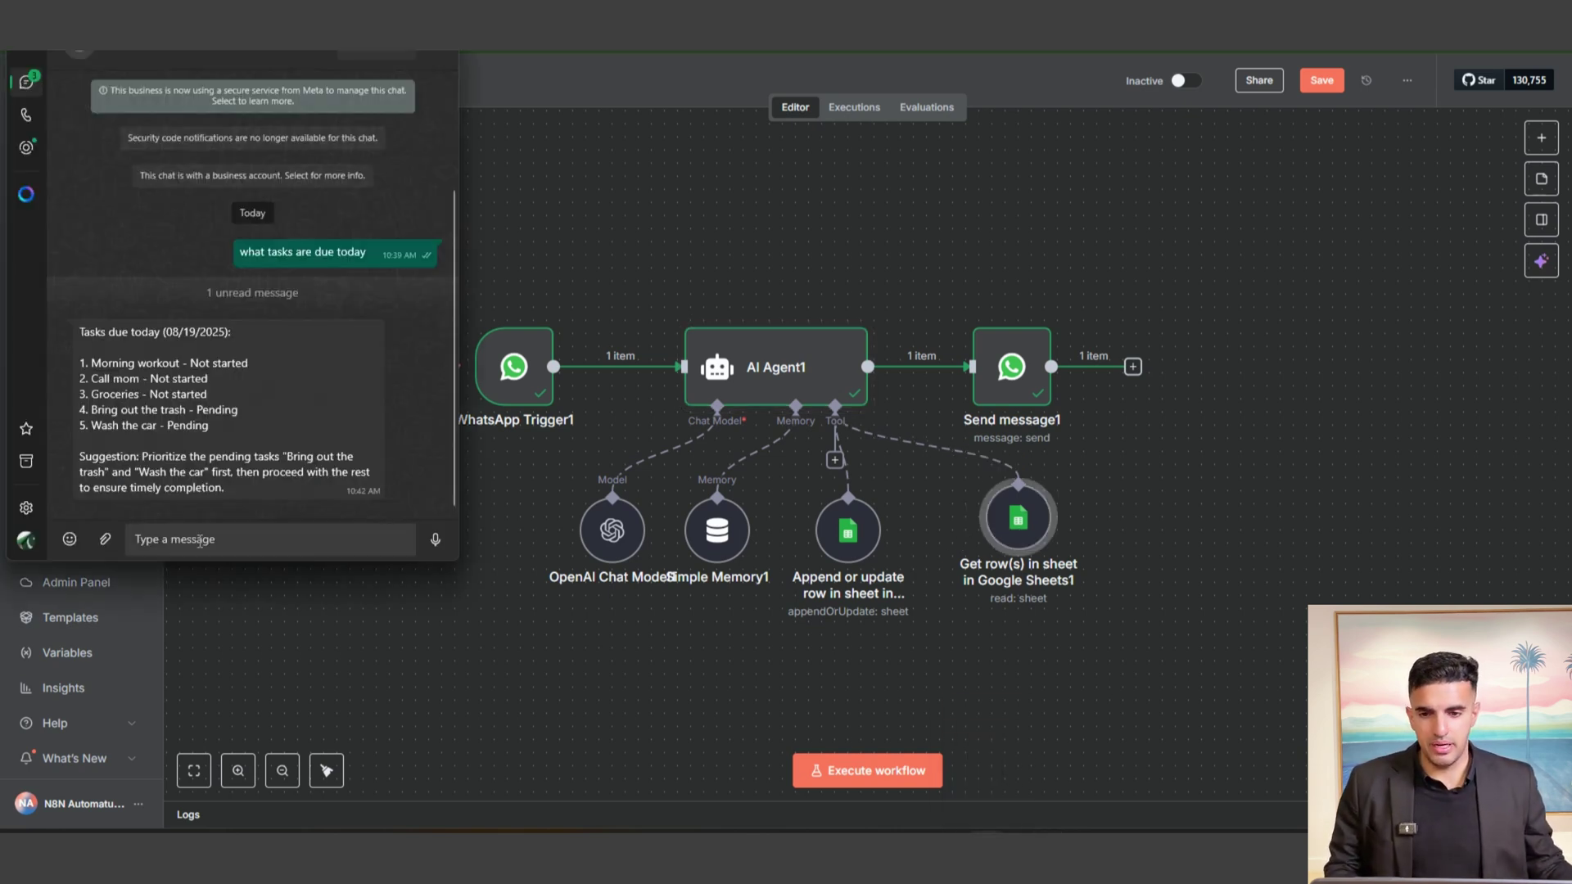
pyautogui.write('can y')
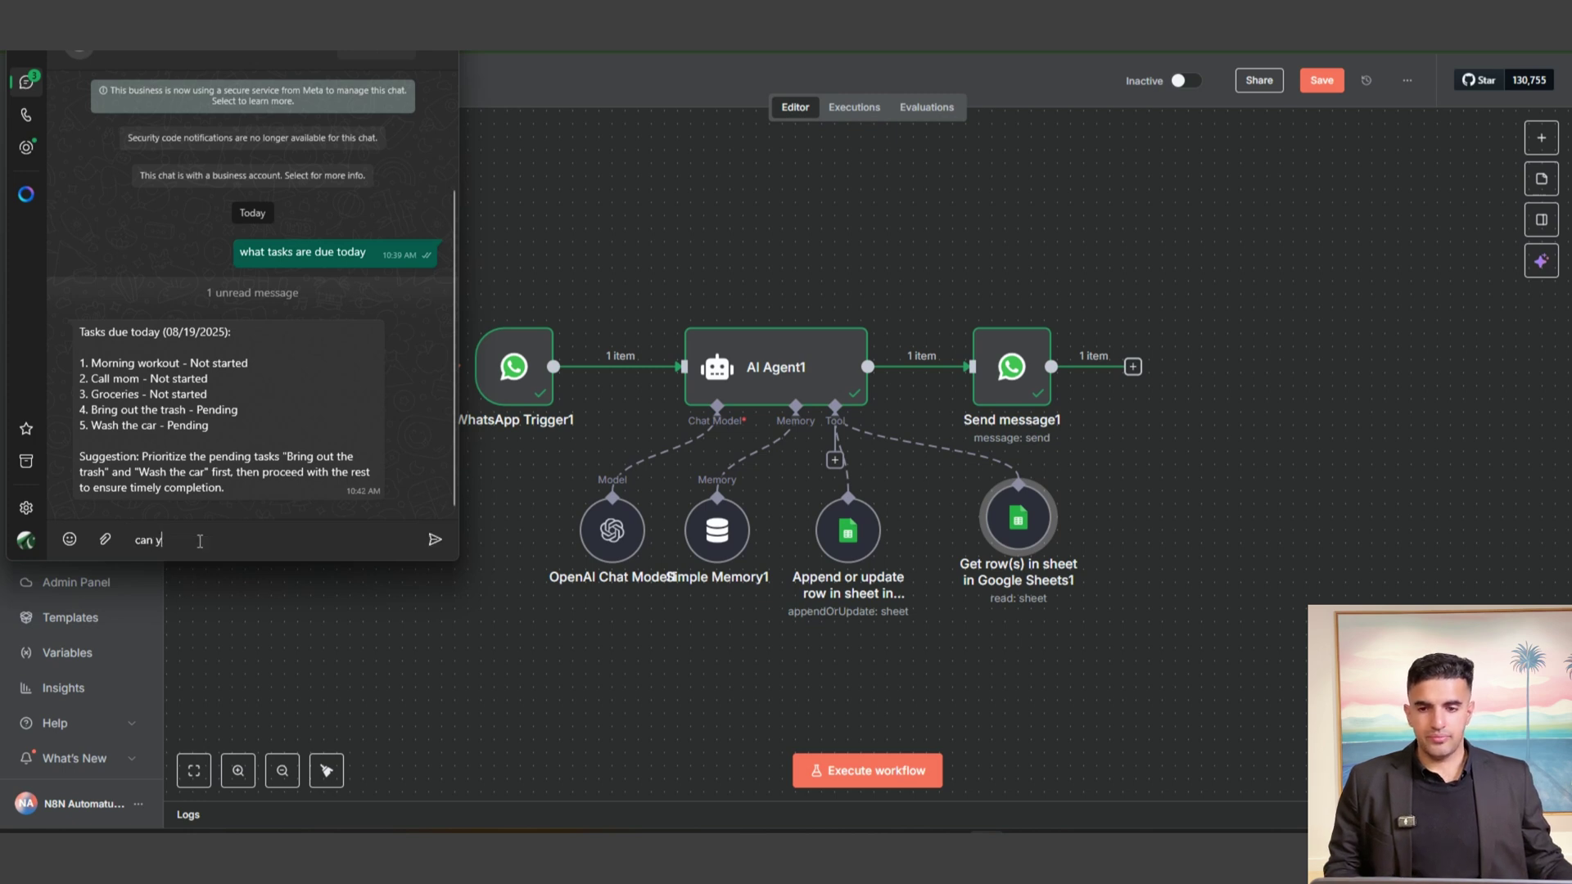
pyautogui.write('ou add')
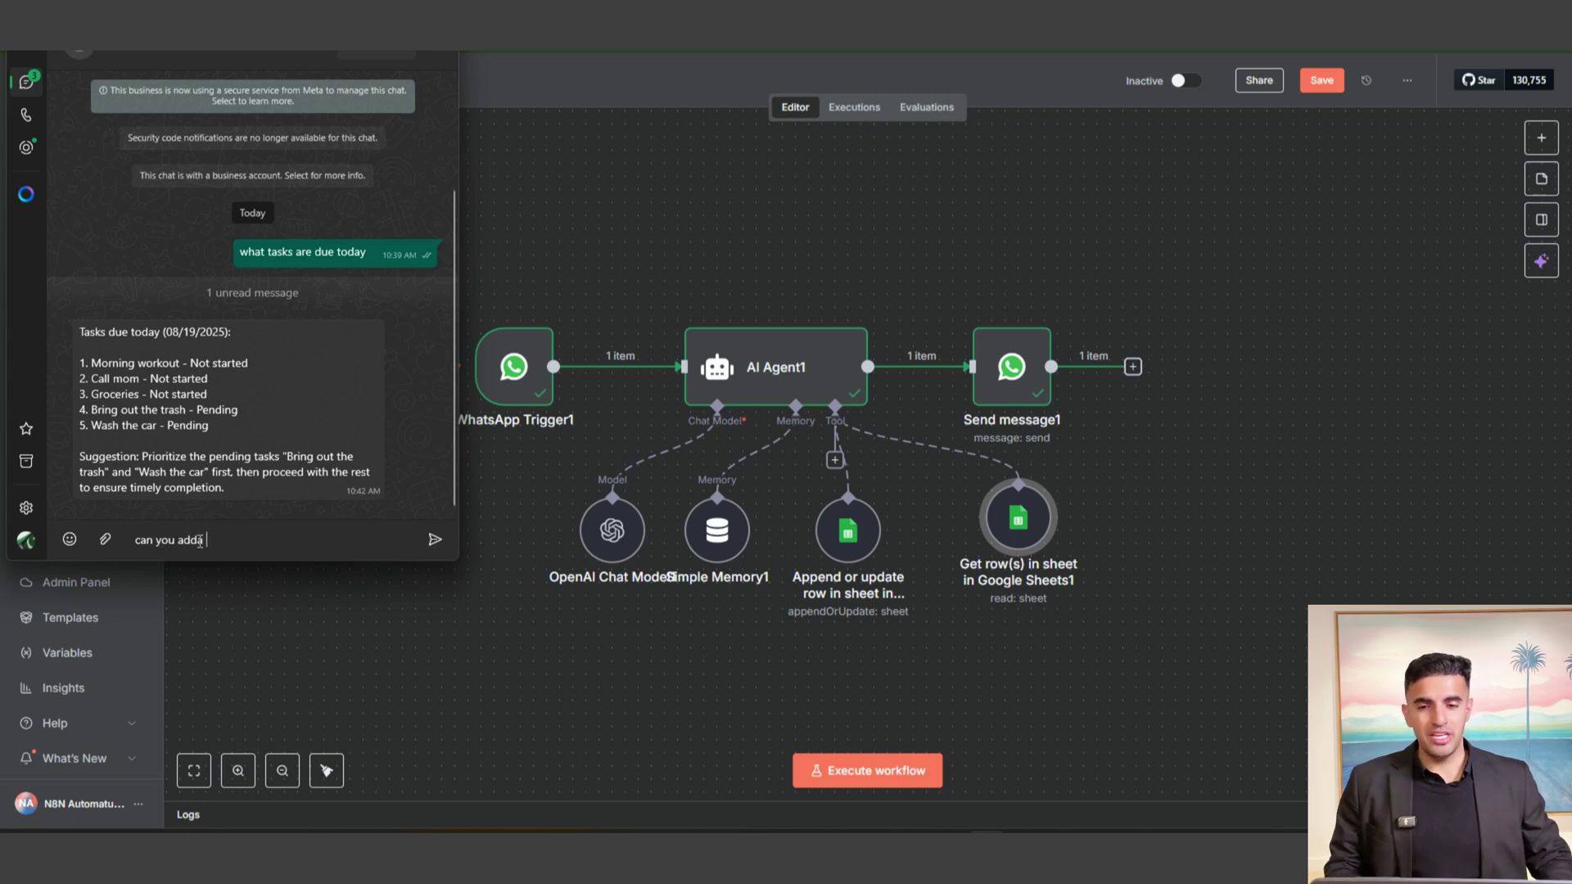
pyautogui.write(' a new task for today to bring out the trash')
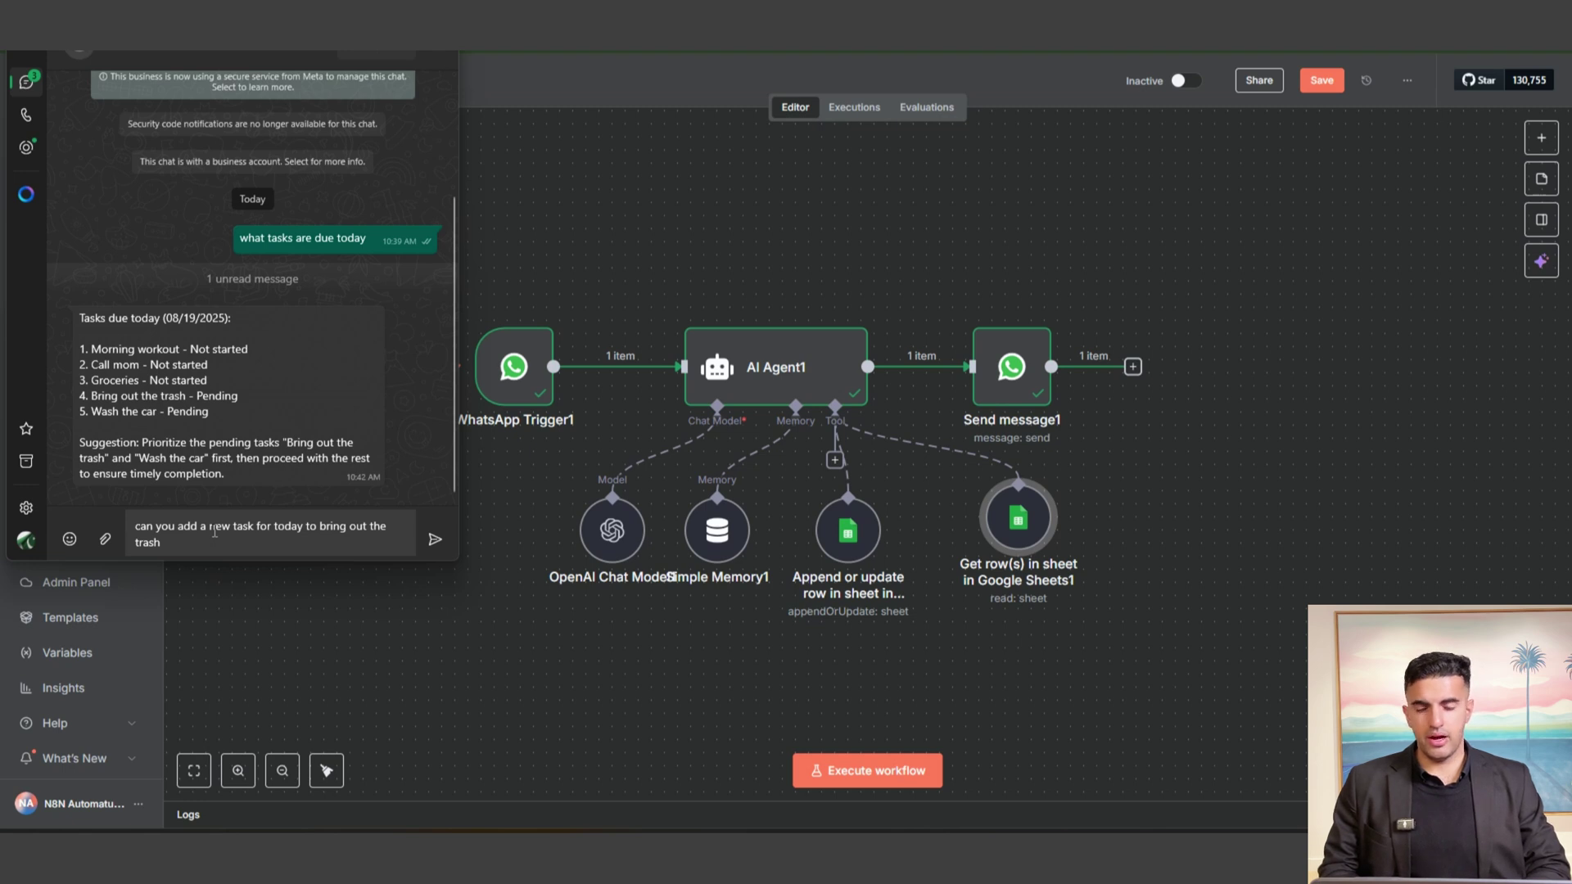
pyautogui.click(181, 544)
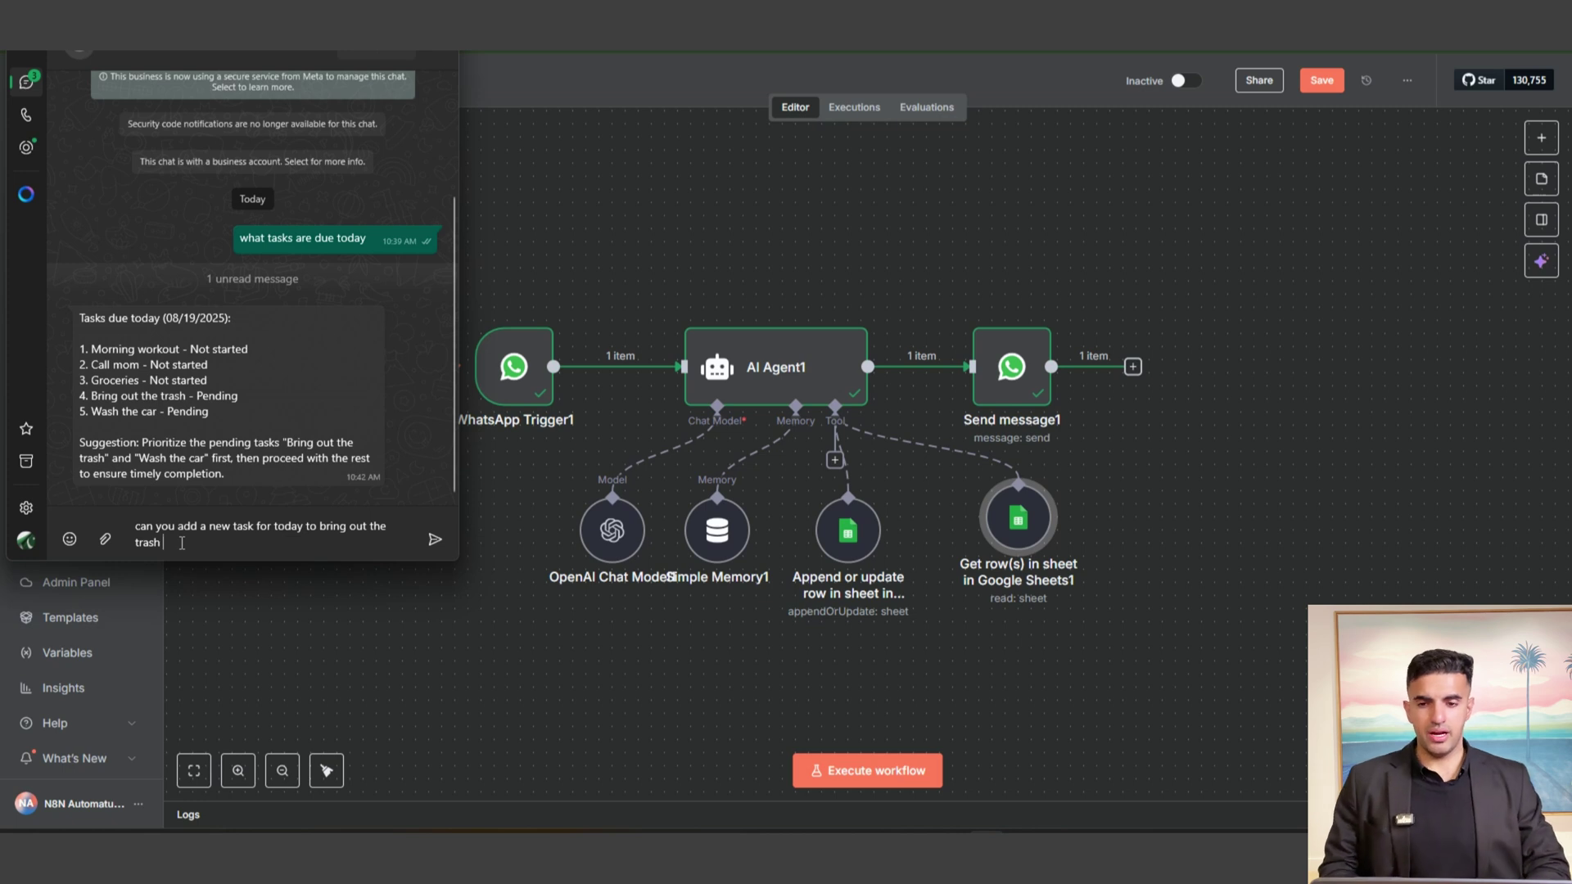
# - Execute the whole workflow in n8n and send the drafted WhatsApp message to trigger it
pyautogui.click(898, 782)
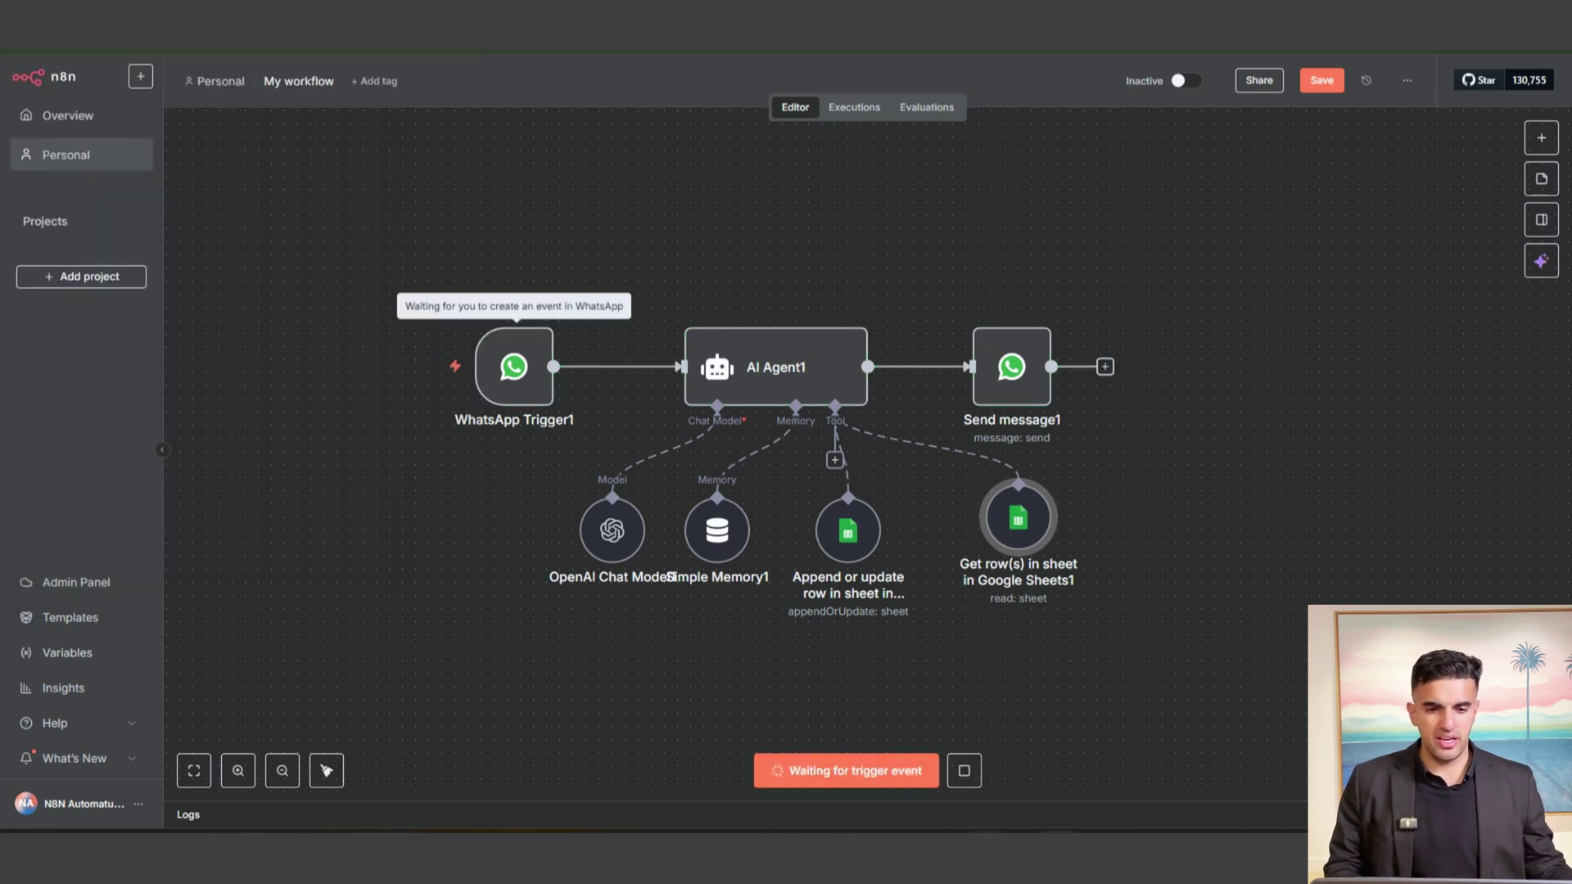
pyautogui.click(983, 766)
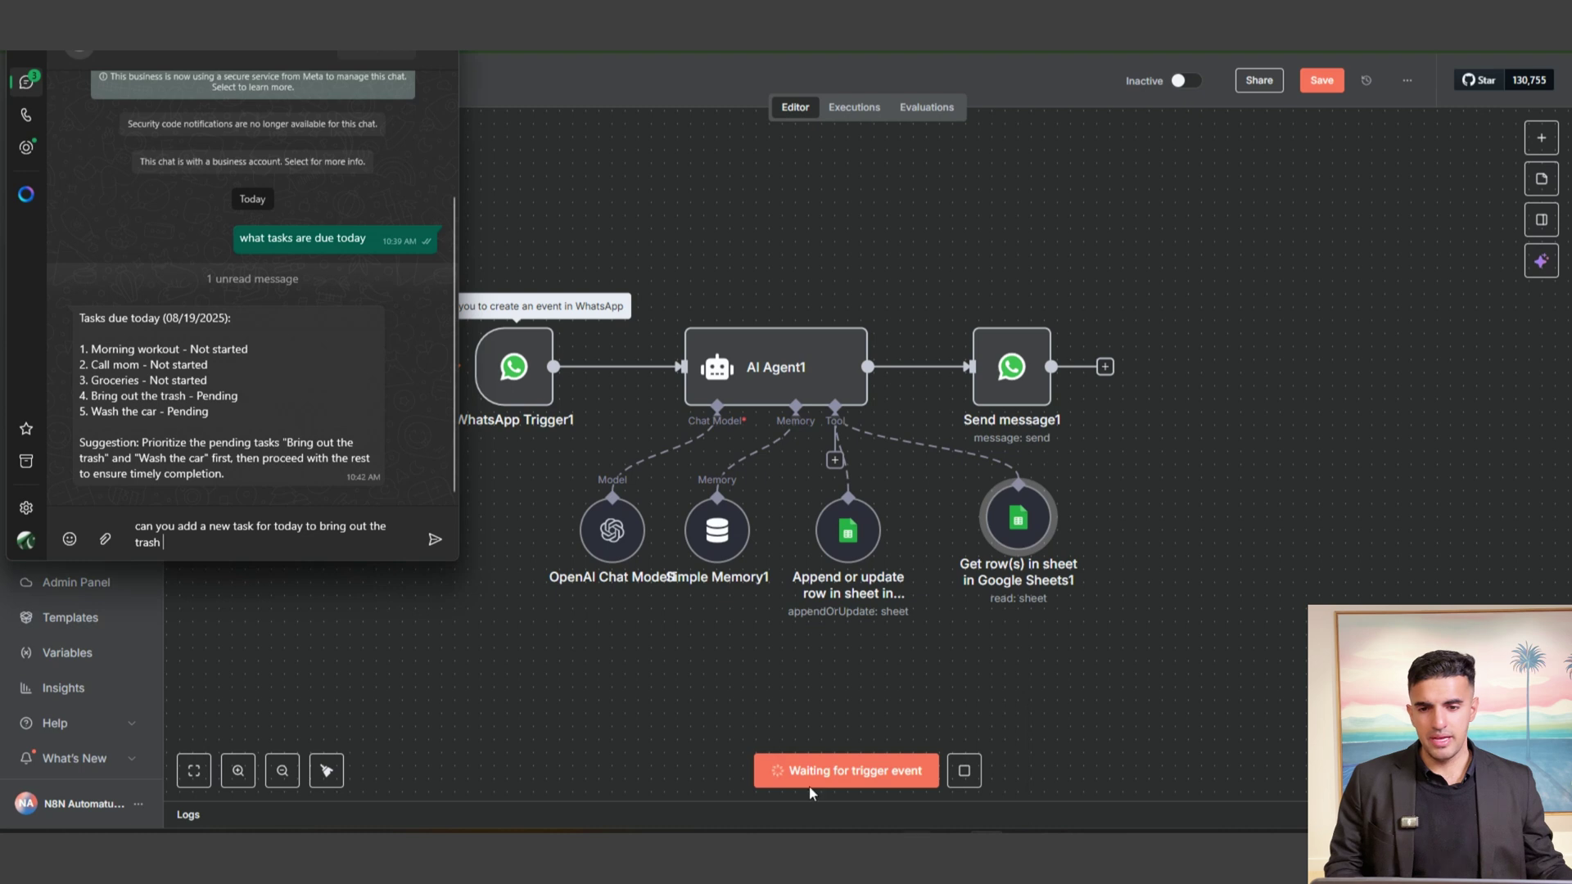
pyautogui.click(436, 541)
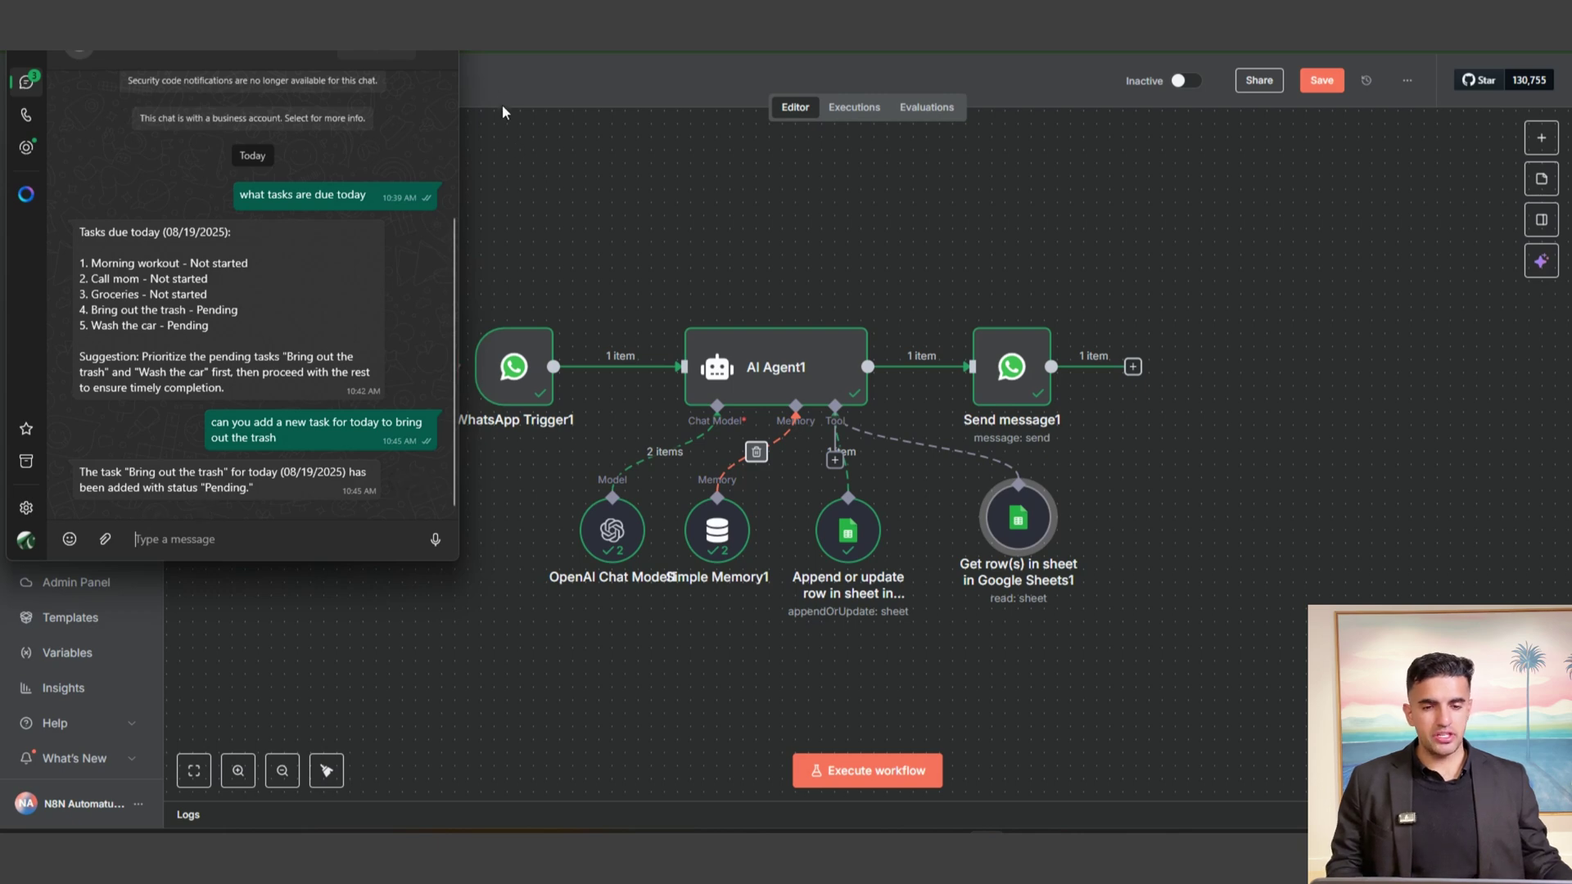
# - Switch to the Copy of YT - Tasks Google Sheet and check the end of the table for the requested trash task
pyautogui.click(511, 72)
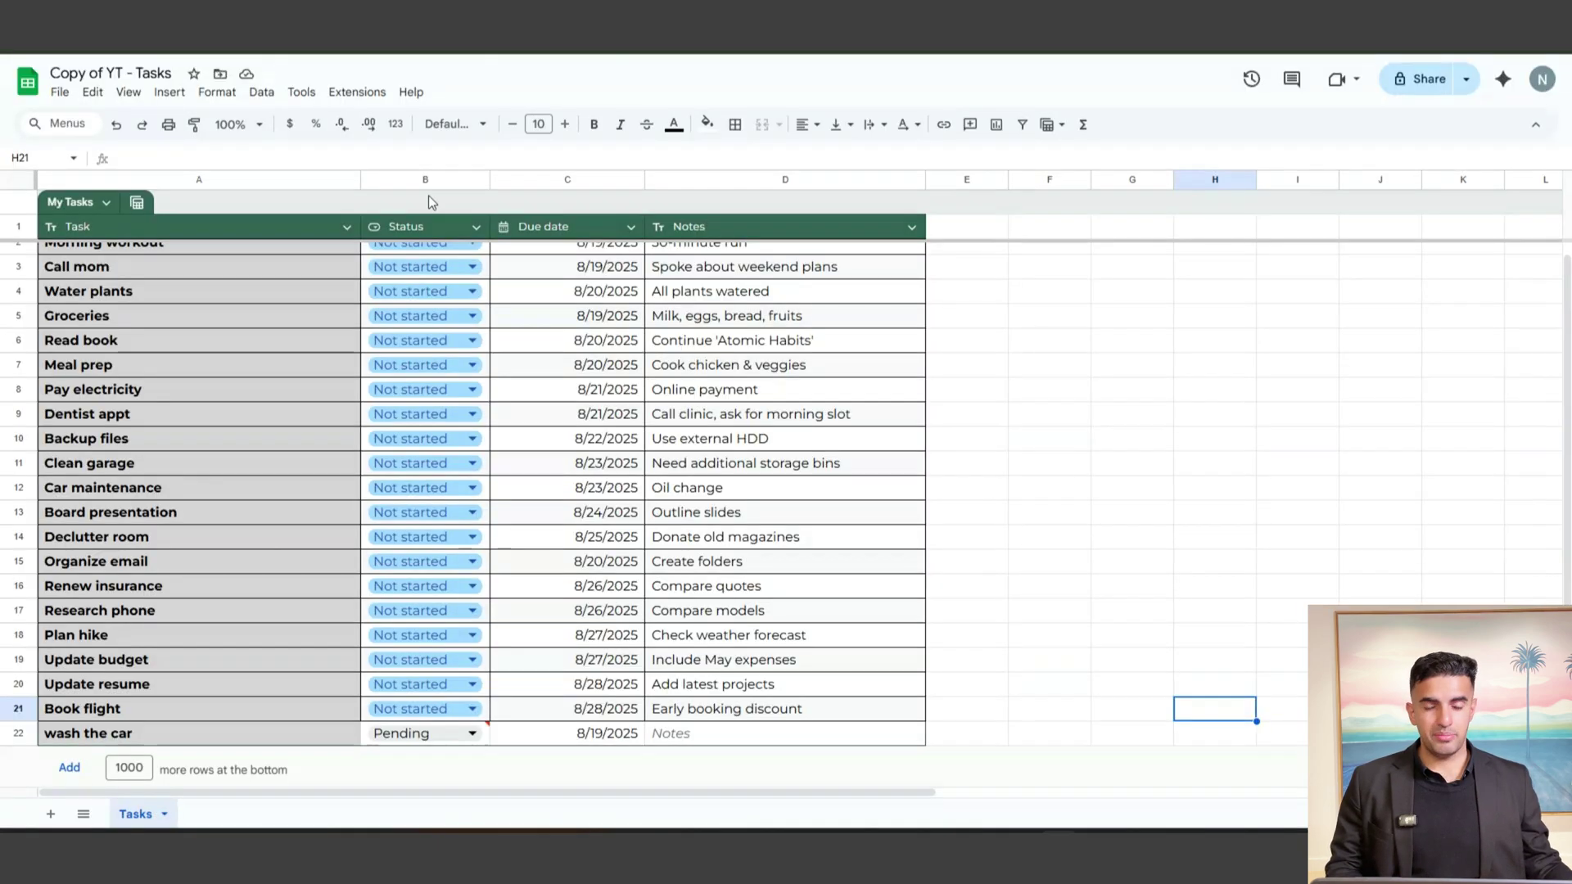
pyautogui.scroll(-1, 306, 538)
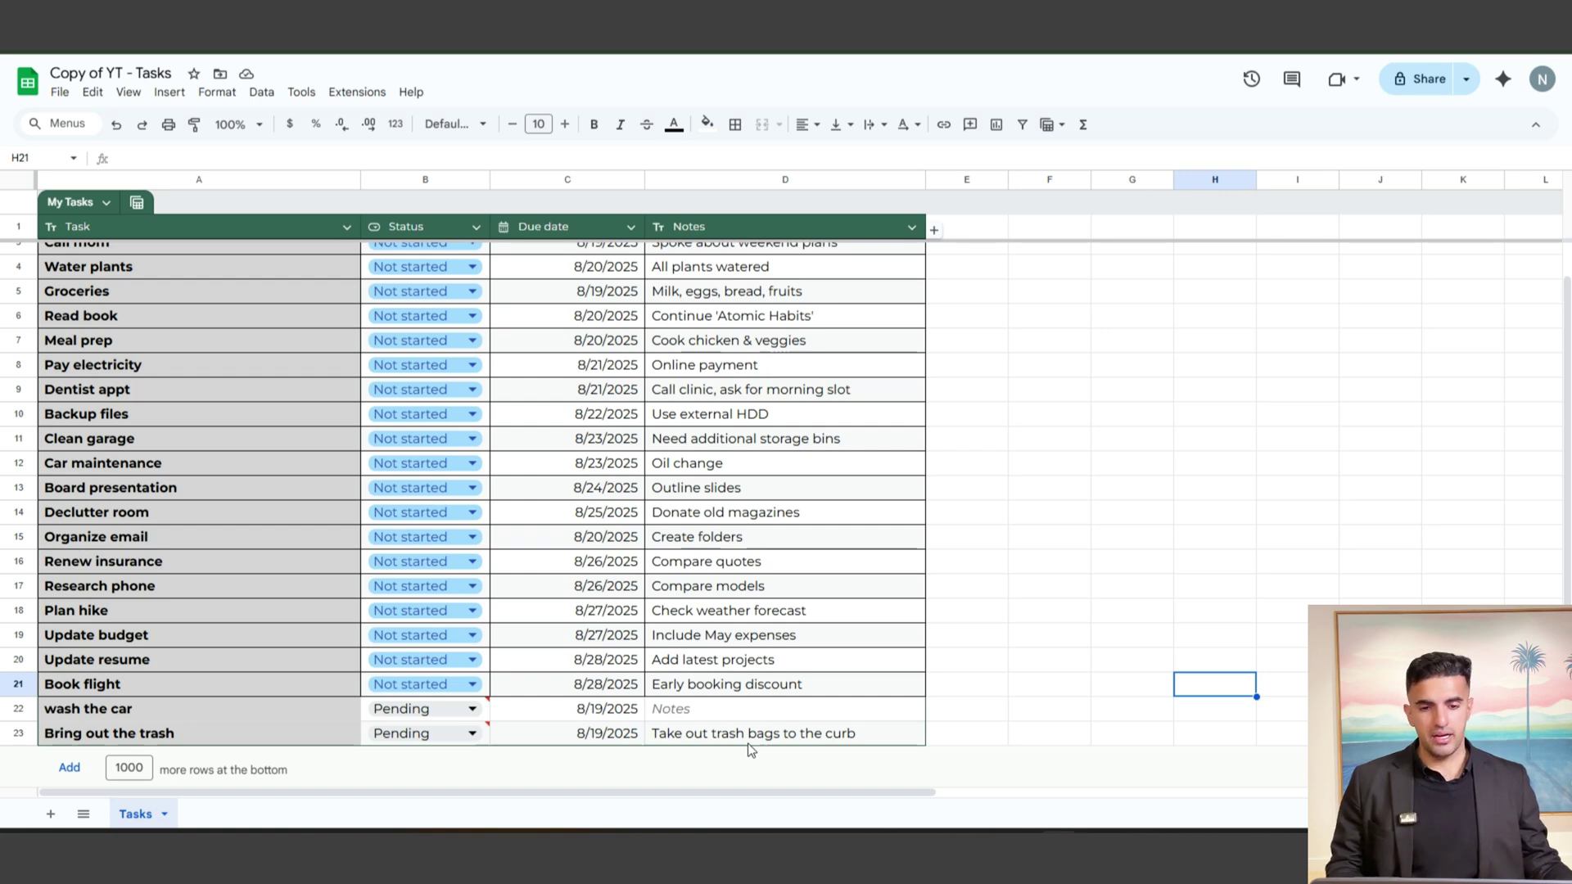
pyautogui.scroll(1, 750, 745)
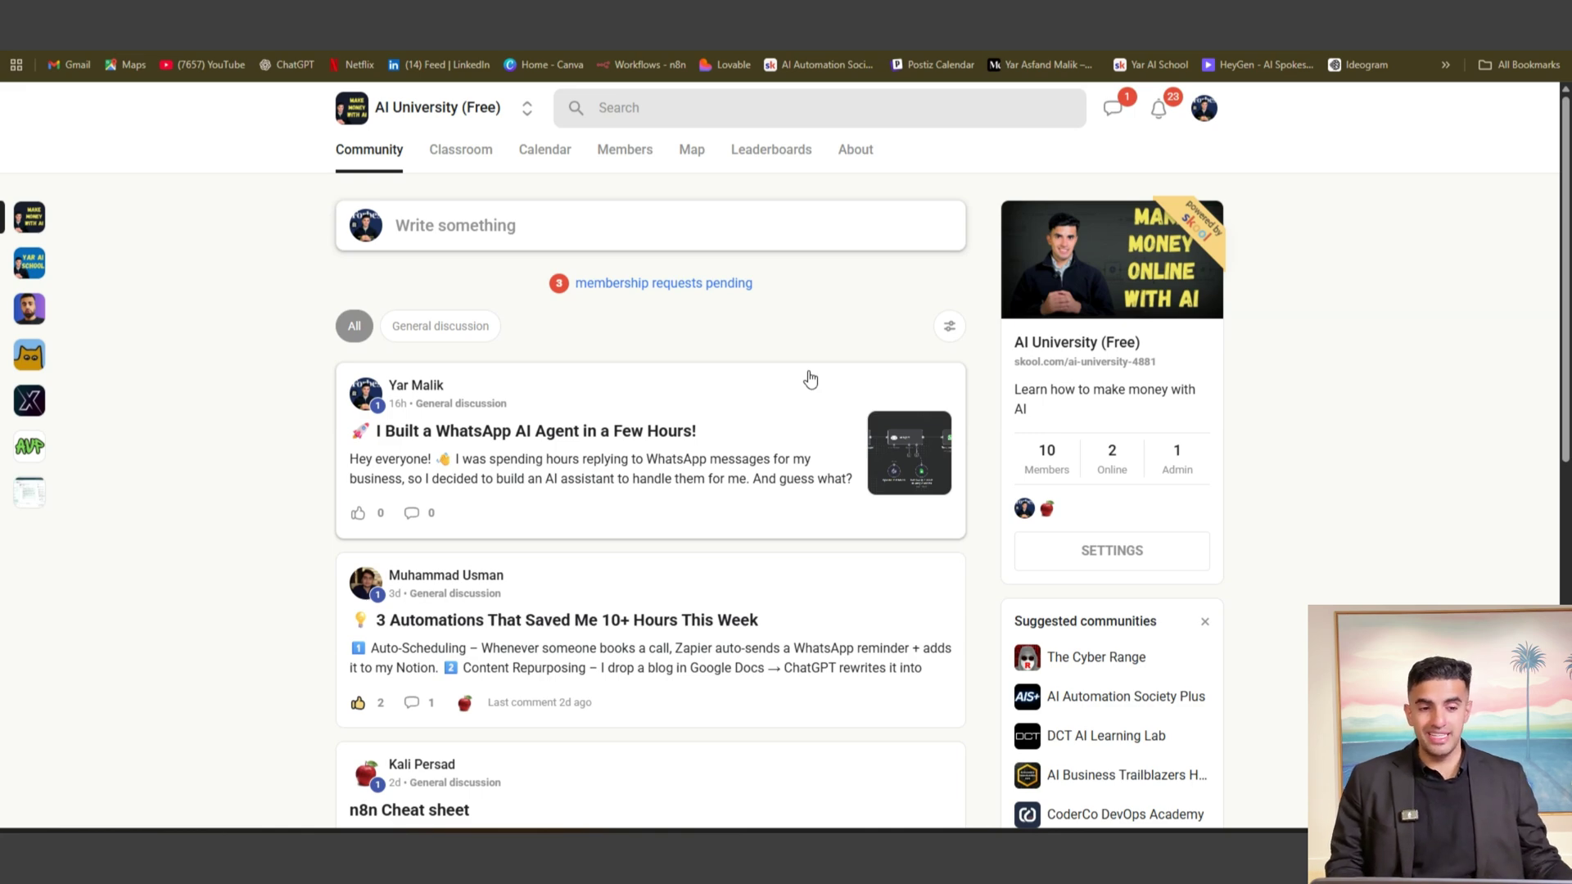
pyautogui.scroll(-3, 783, 424)
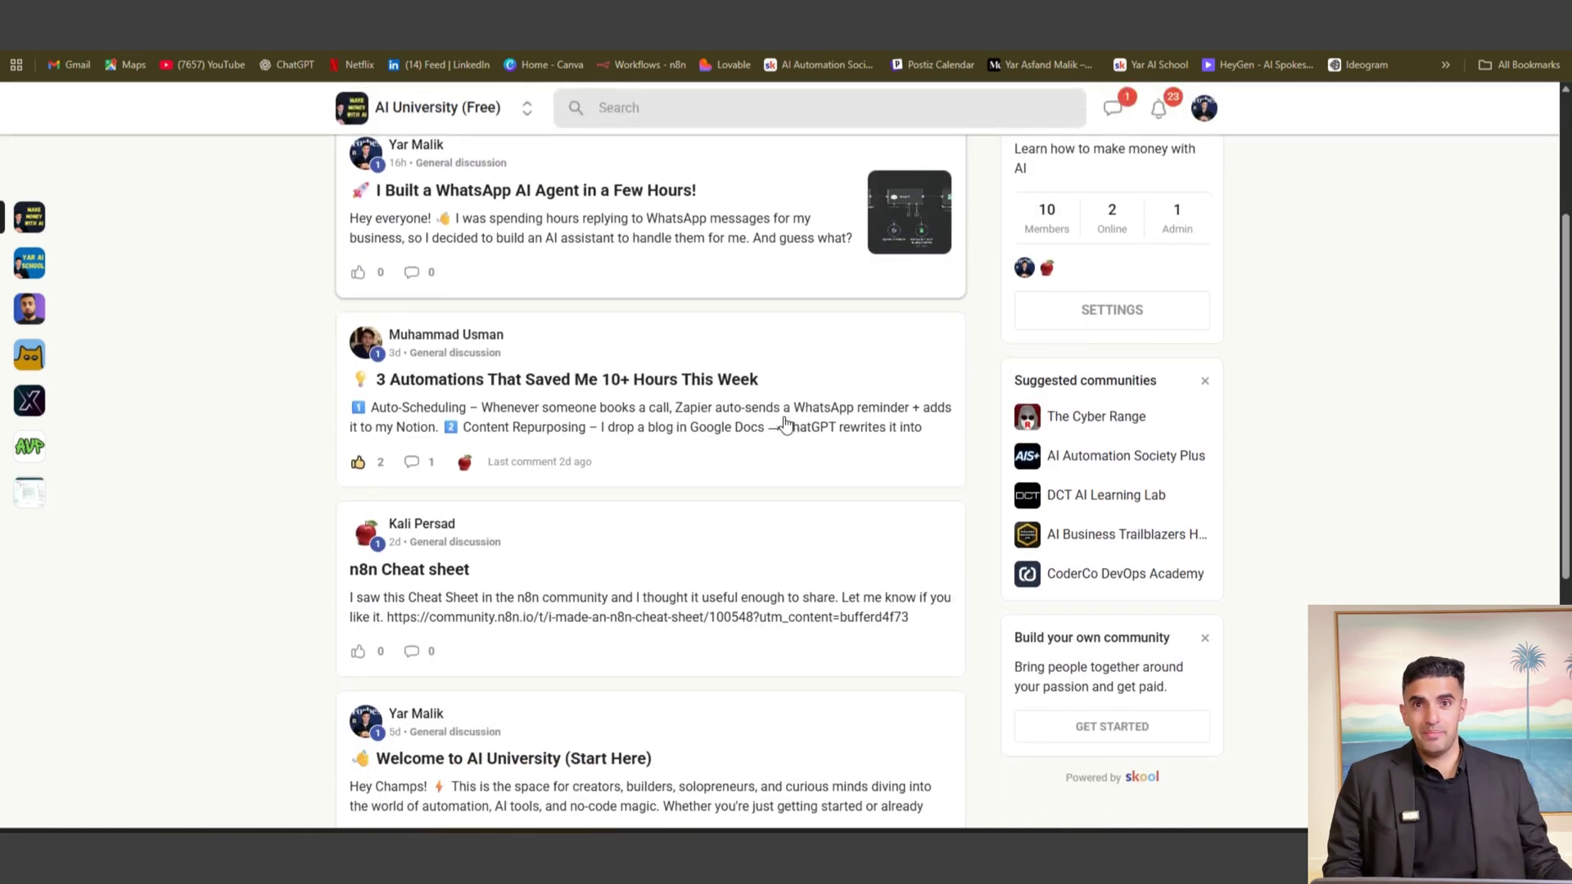
pyautogui.scroll(-5, 802, 365)
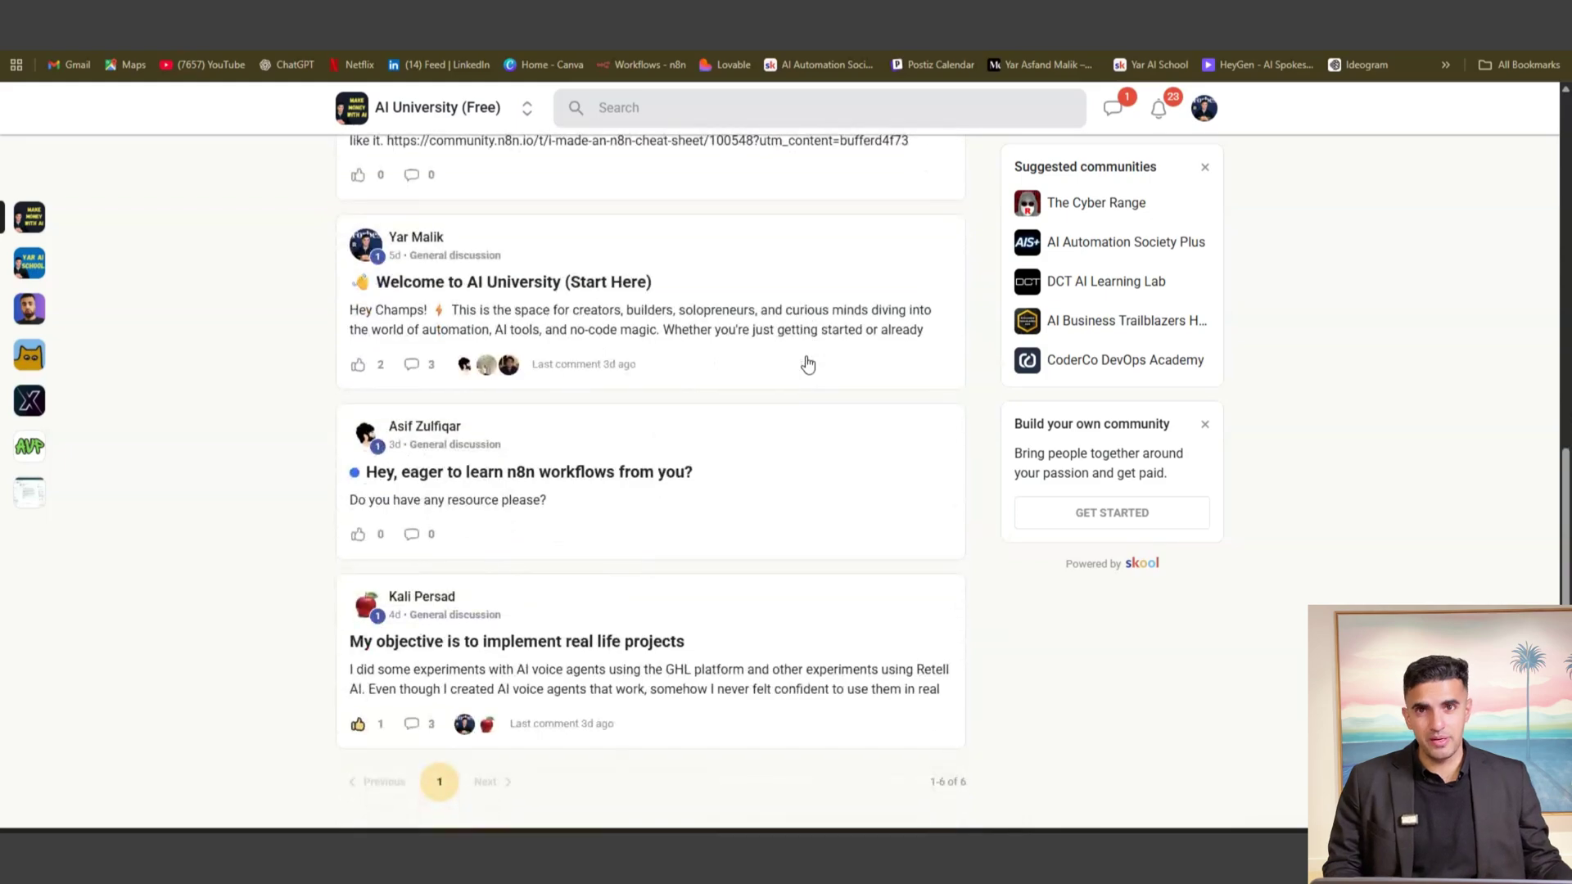
pyautogui.scroll(8, 808, 365)
pyautogui.scroll(-9, 808, 362)
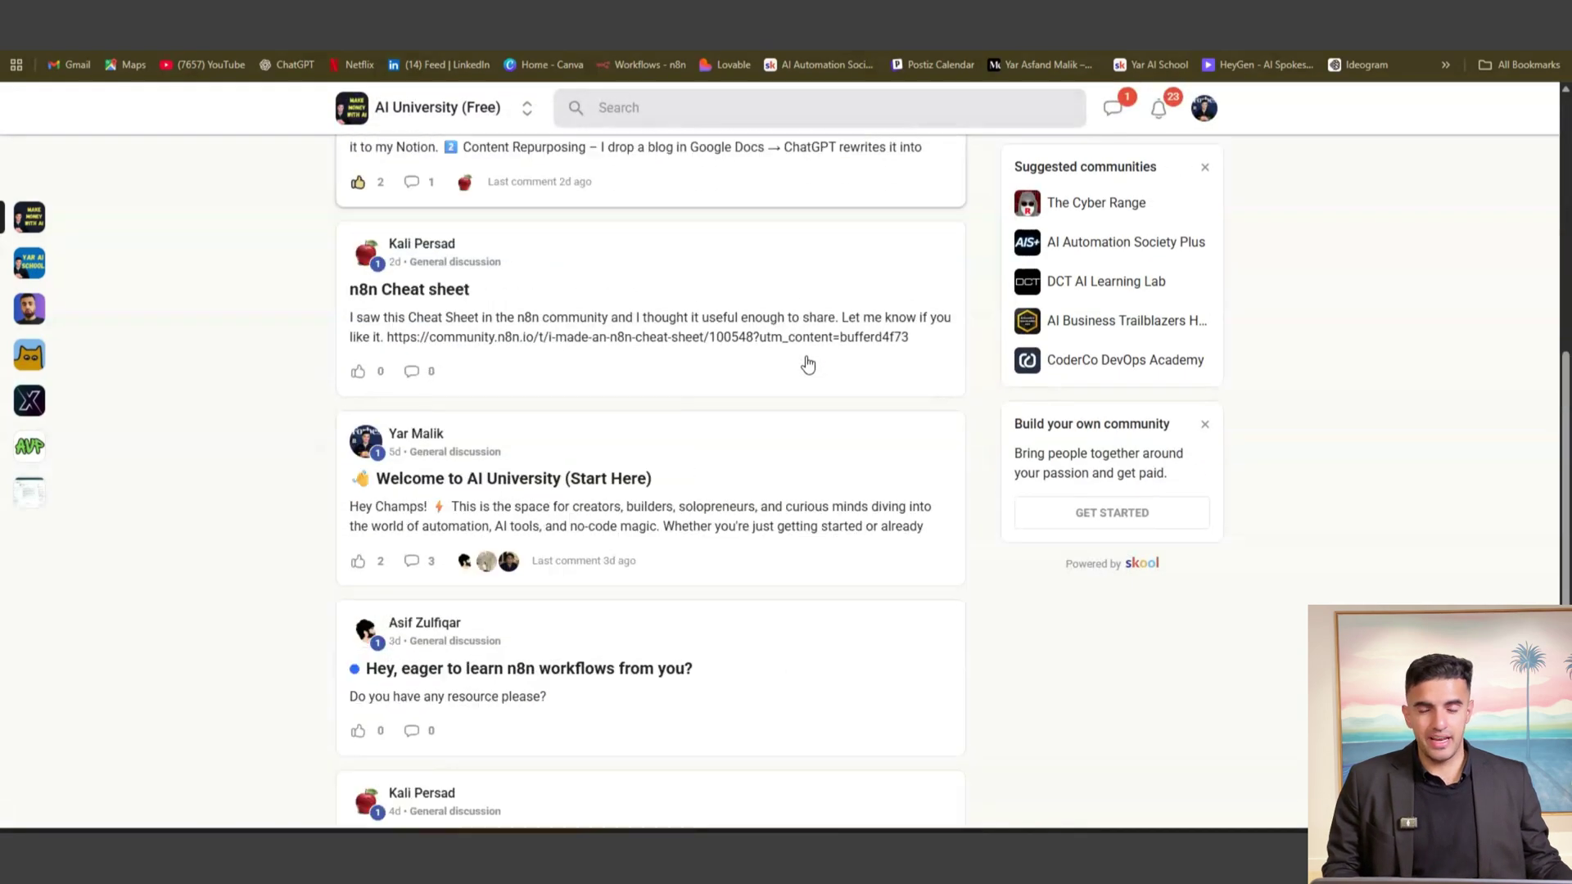